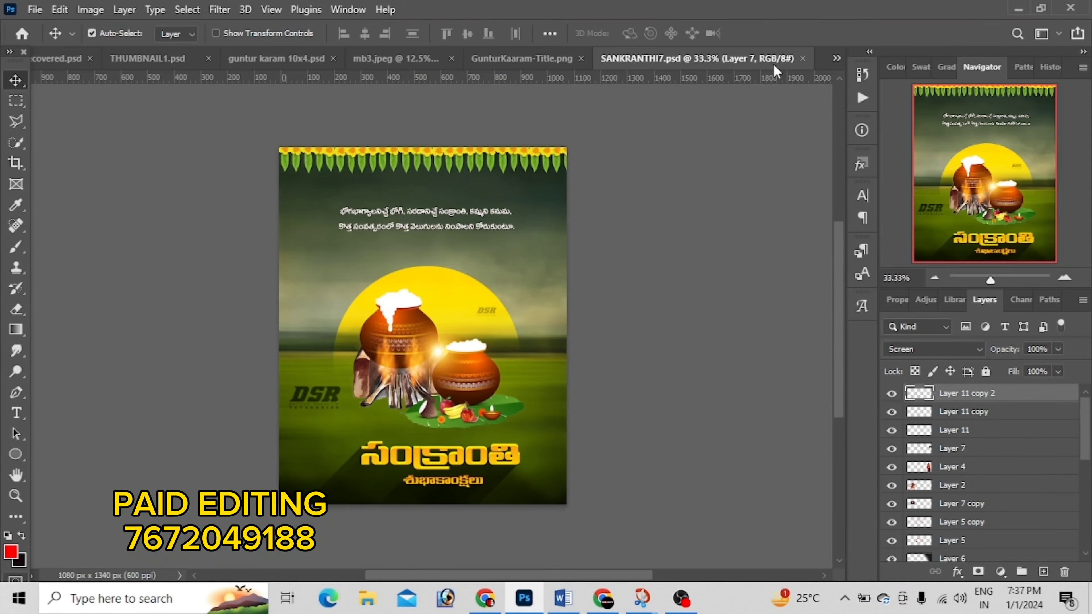
Step: Close SANKRANTHI7.psd and create a new 10 × 10 inch (720 × 720 px) white document
{"action": "left_click", "coordinate": [774, 60]}
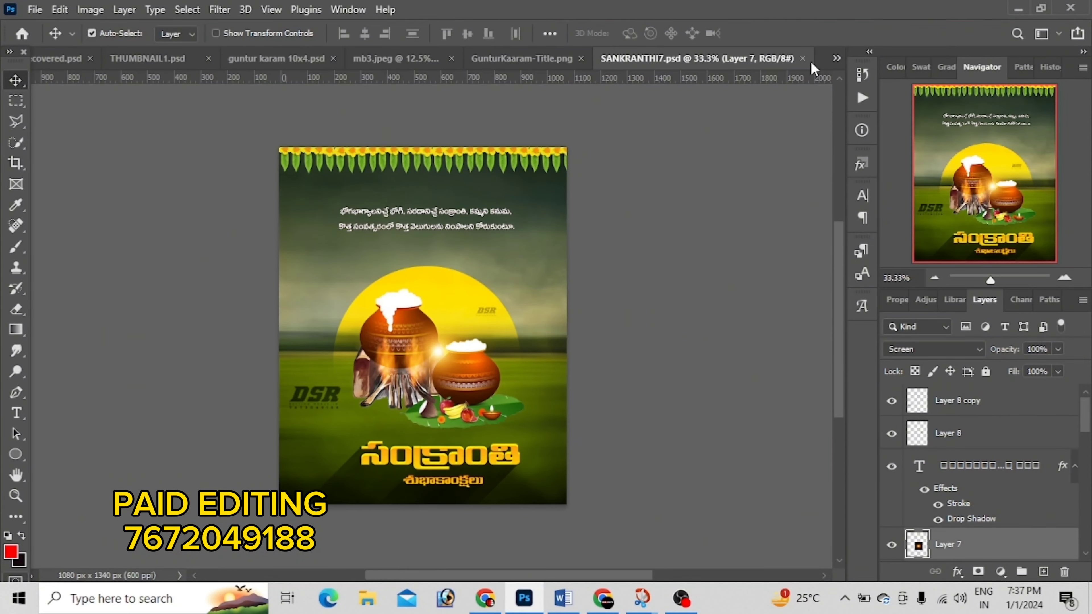
{"action": "left_click", "coordinate": [803, 59]}
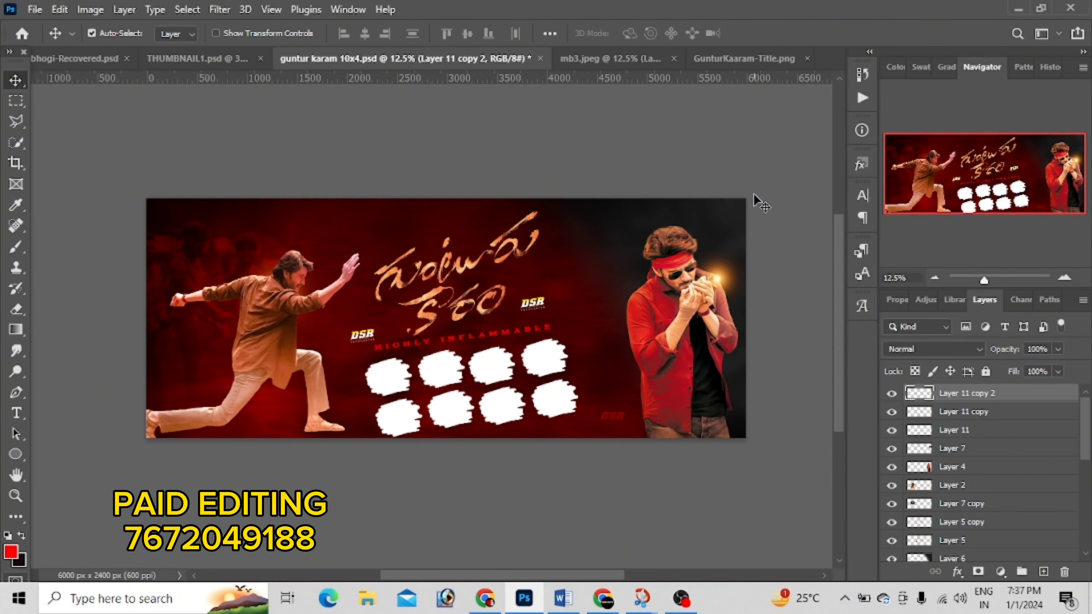
{"action": "key", "text": "ctrl+n"}
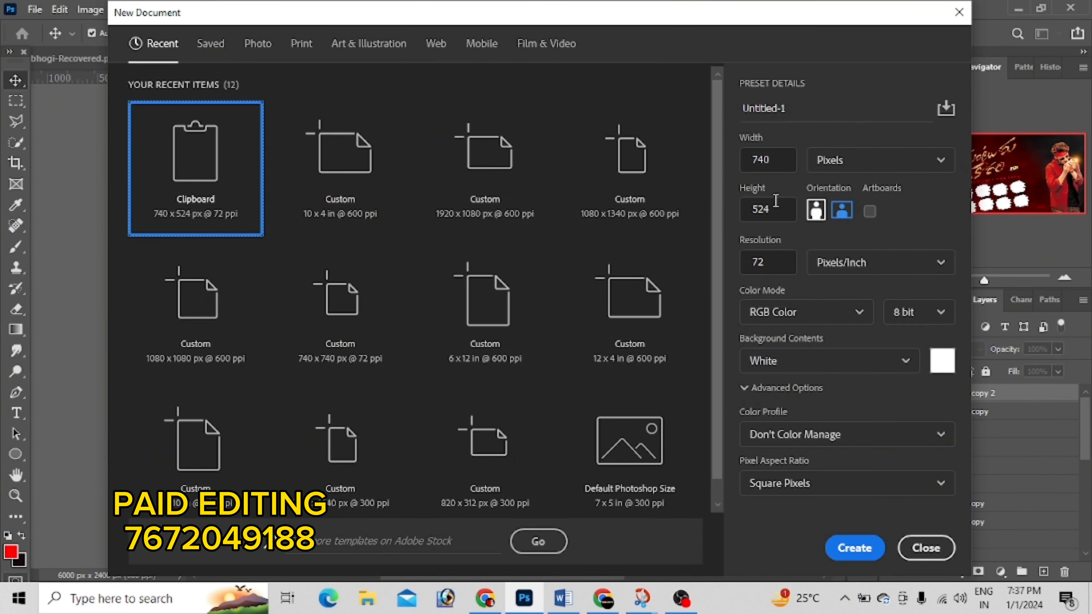
{"action": "left_click", "coordinate": [858, 161]}
{"action": "left_click", "coordinate": [895, 213]}
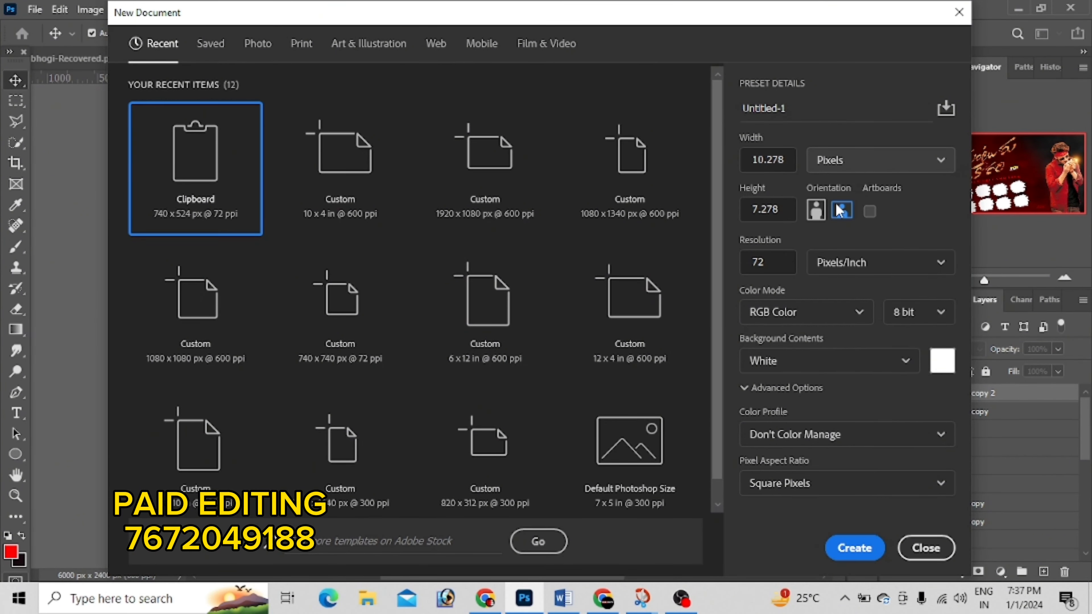
{"action": "double_click", "coordinate": [778, 160]}
{"action": "key", "text": "BackSpace"}
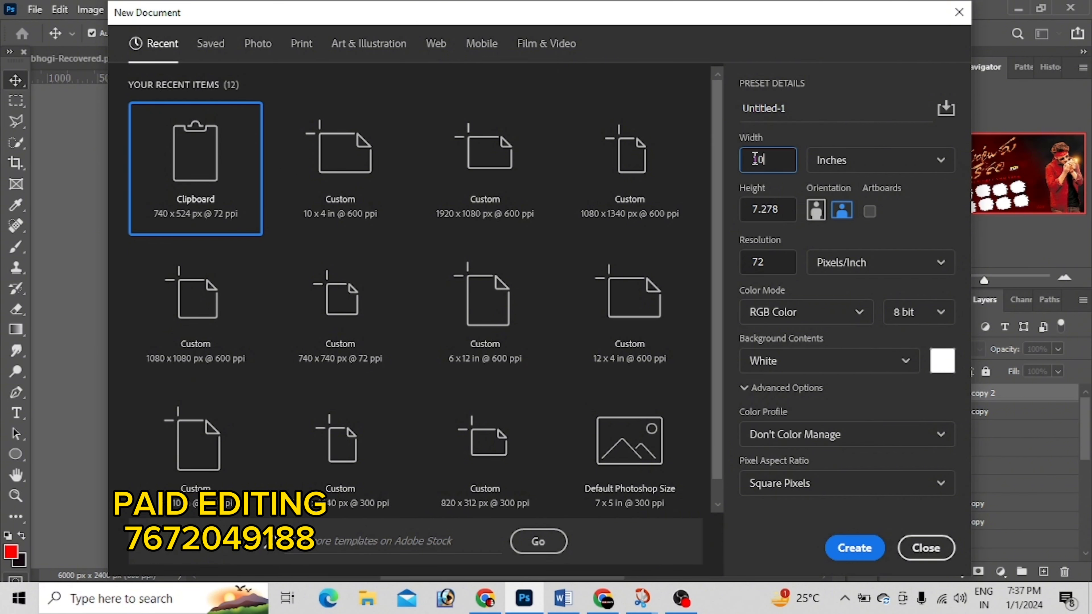
{"action": "left_click", "coordinate": [780, 212]}
{"action": "type", "text": "10"}
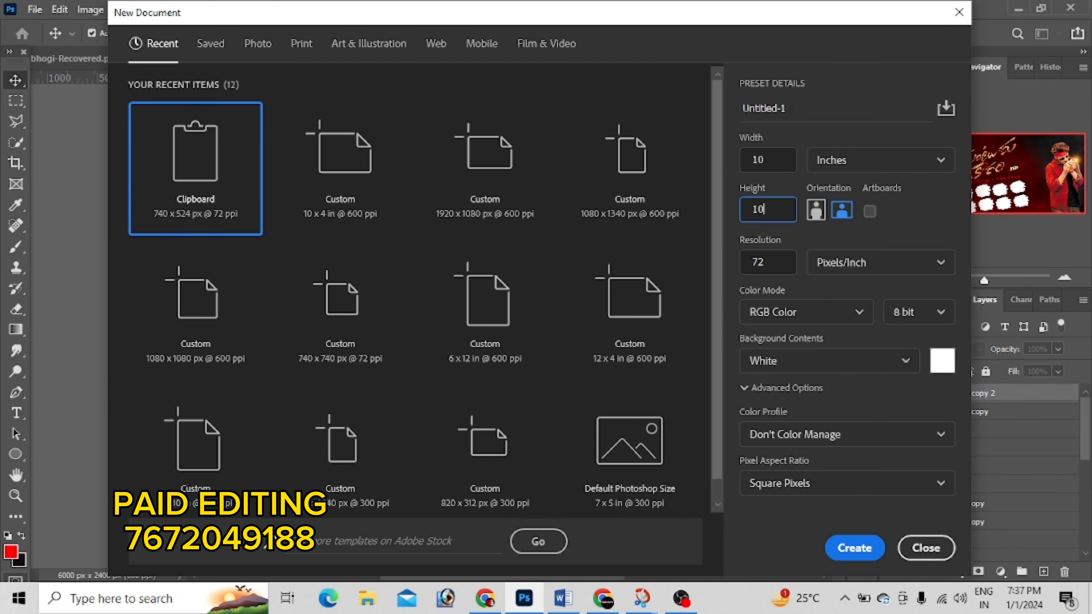
{"action": "key", "text": "Return"}
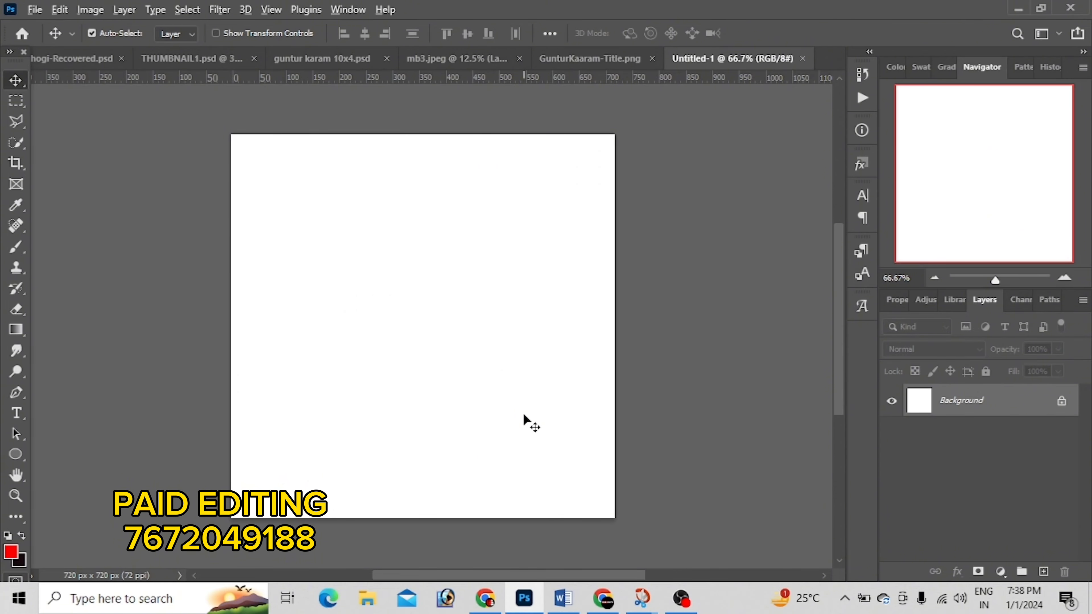
Step: Look through the Filter and Layer menus, closing both without choosing anything
{"action": "key", "text": "alt+t"}
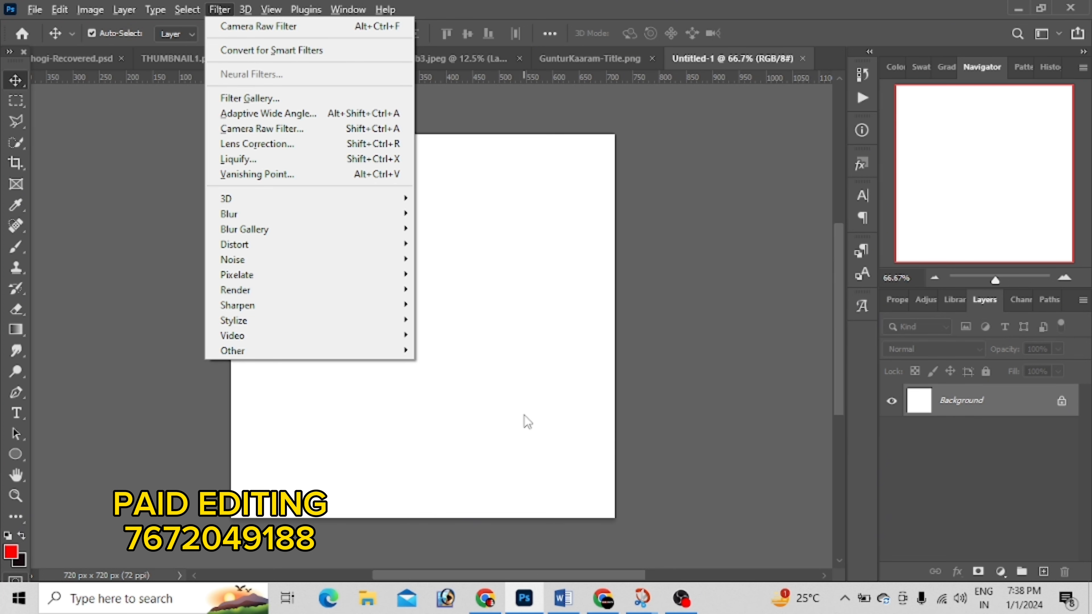
{"action": "key", "text": "Escape"}
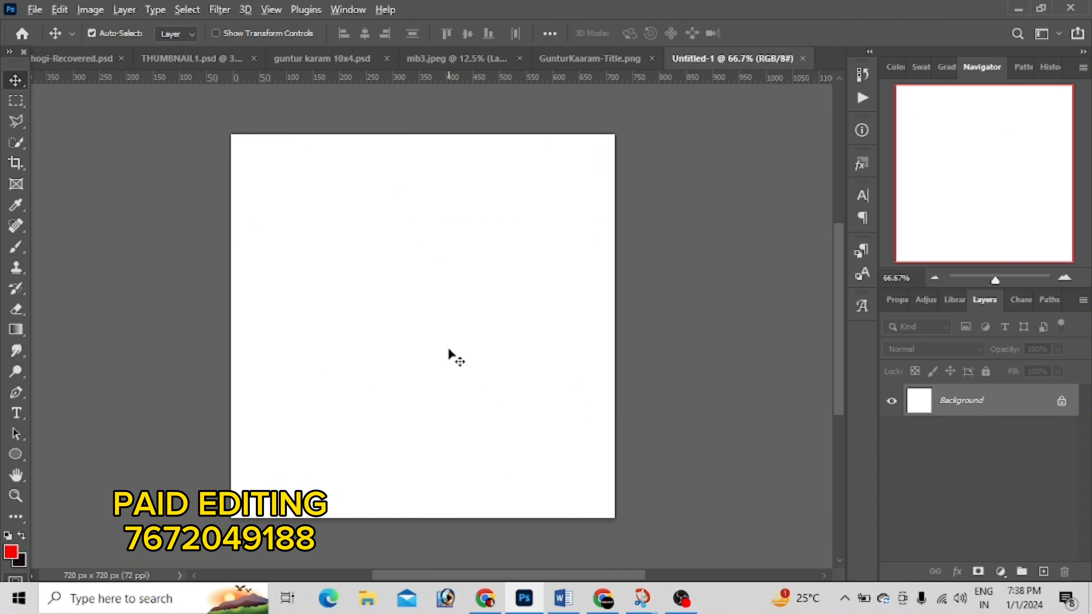
{"action": "key", "text": "alt+l"}
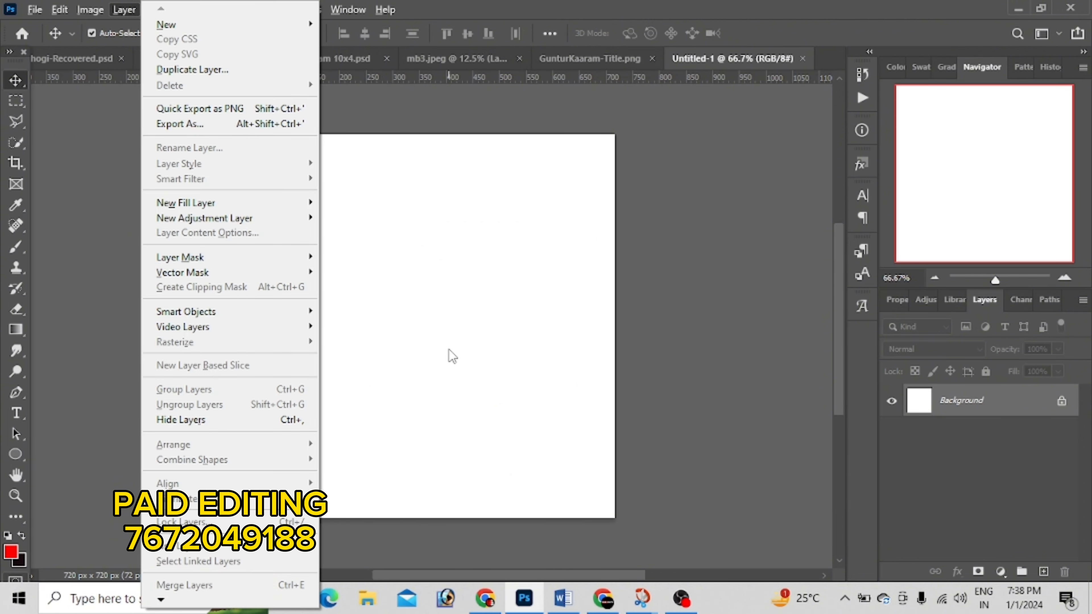
{"action": "key", "text": "Escape"}
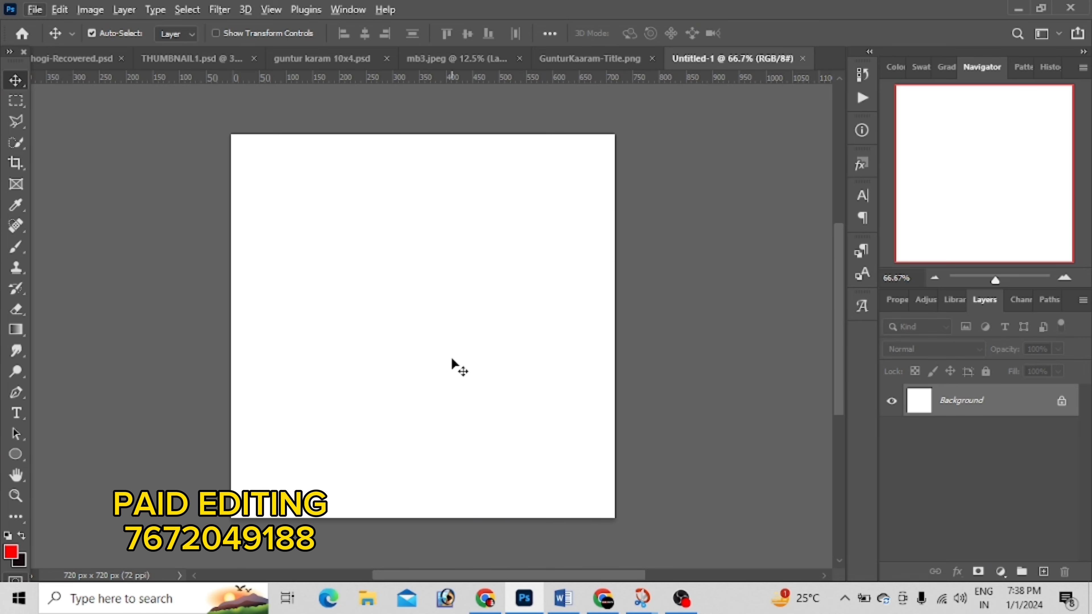
Step: Add a dark maroon #320101 Solid Color fill layer, then open mb12.jpeg
{"action": "left_click", "coordinate": [1000, 572]}
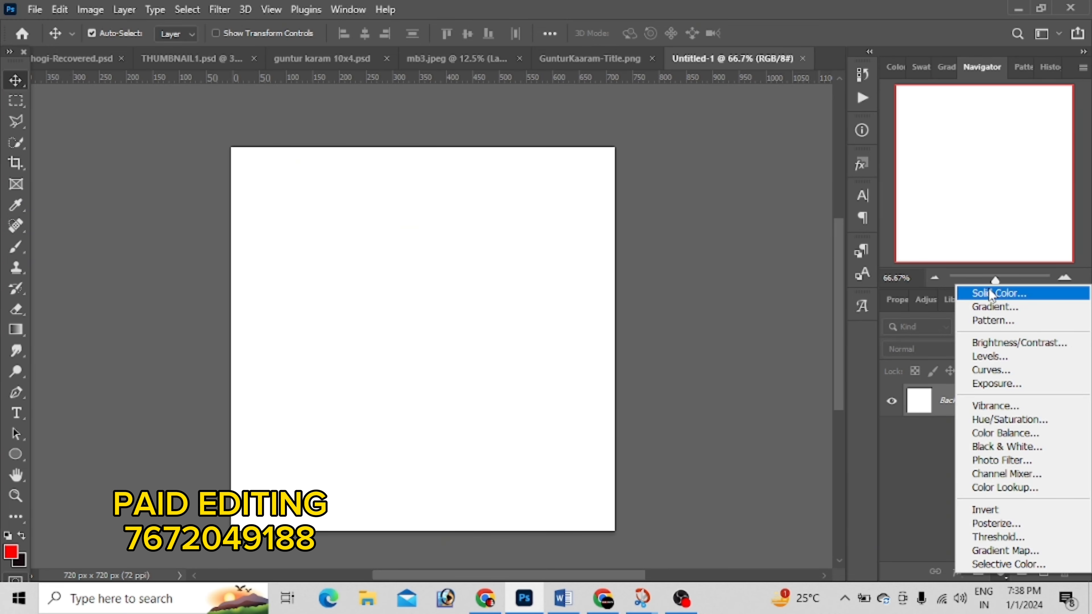
{"action": "left_click", "coordinate": [989, 293]}
{"action": "mouse_move", "coordinate": [782, 176]}
{"action": "left_mouse_down"}
{"action": "mouse_move", "coordinate": [802, 293]}
{"action": "mouse_move", "coordinate": [809, 275]}
{"action": "left_mouse_up"}
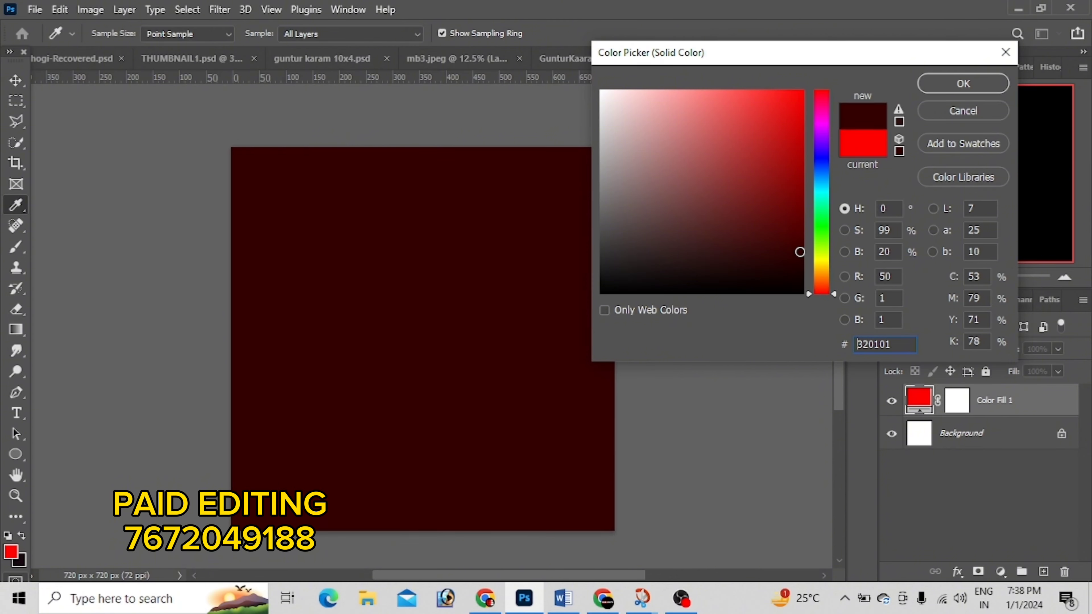
{"action": "left_click", "coordinate": [963, 83]}
{"action": "scroll", "coordinate": [524, 301], "scroll_direction": "down", "scroll_amount": 1}
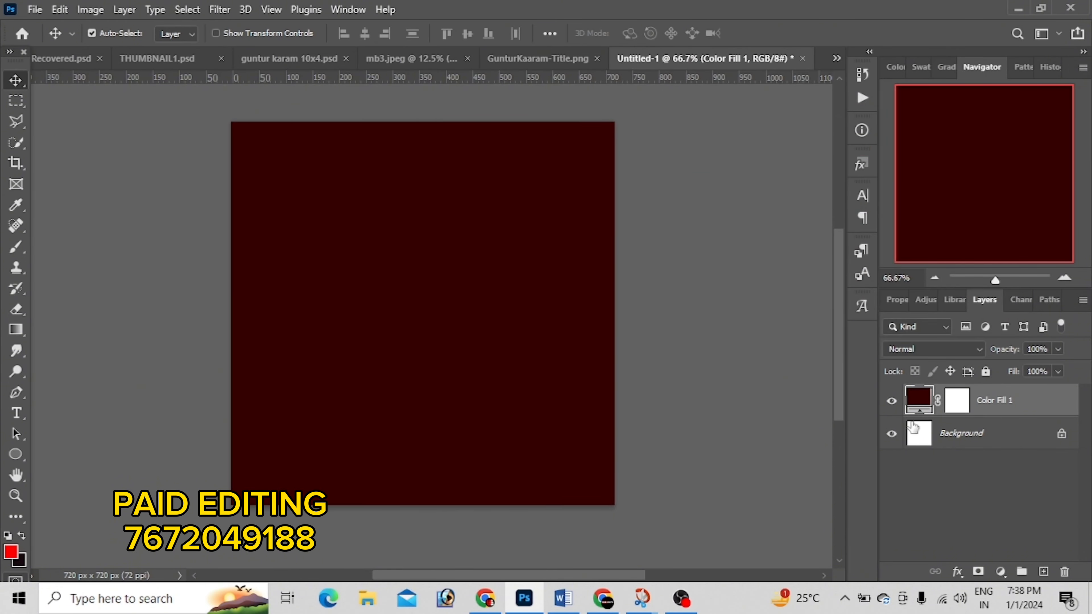
{"action": "double_click", "coordinate": [890, 404]}
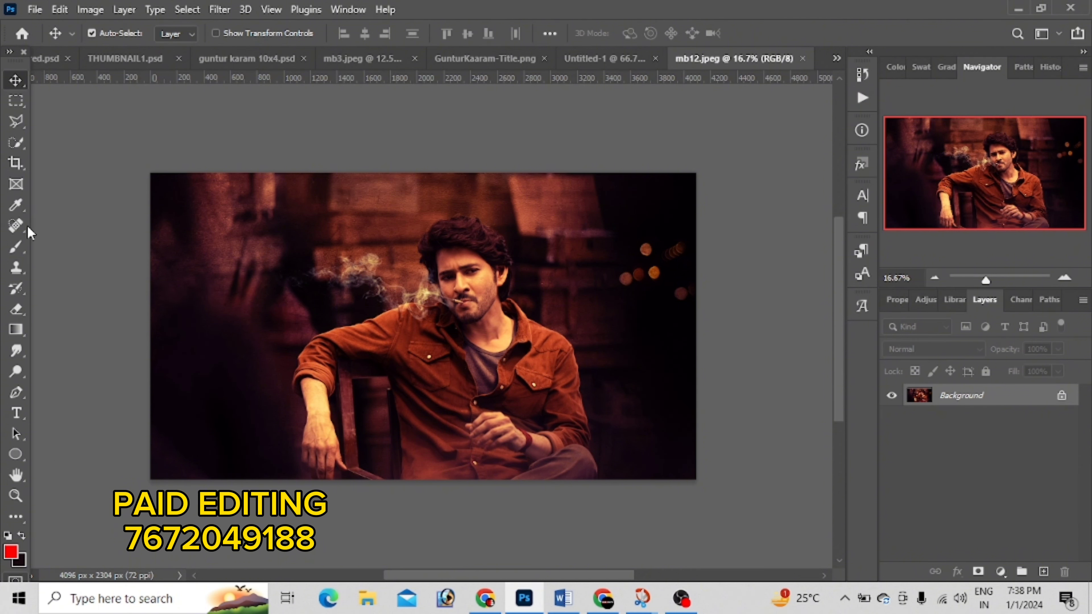
Step: Select the seated man with Select Subject and copy him onto Layer 1
{"action": "left_click", "coordinate": [16, 142]}
{"action": "left_click", "coordinate": [476, 33]}
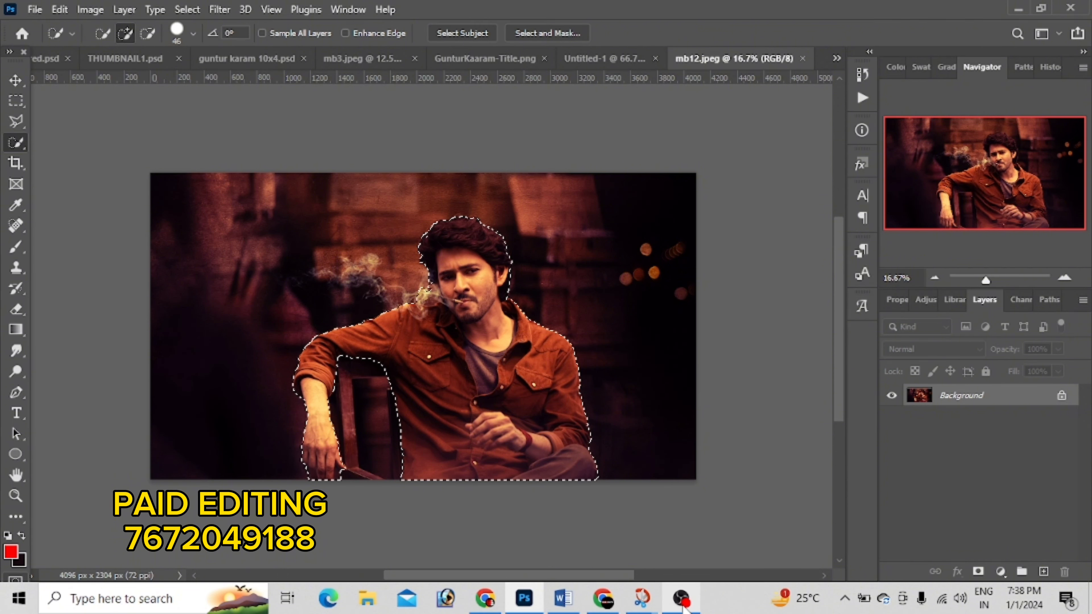
{"action": "right_click", "coordinate": [472, 358]}
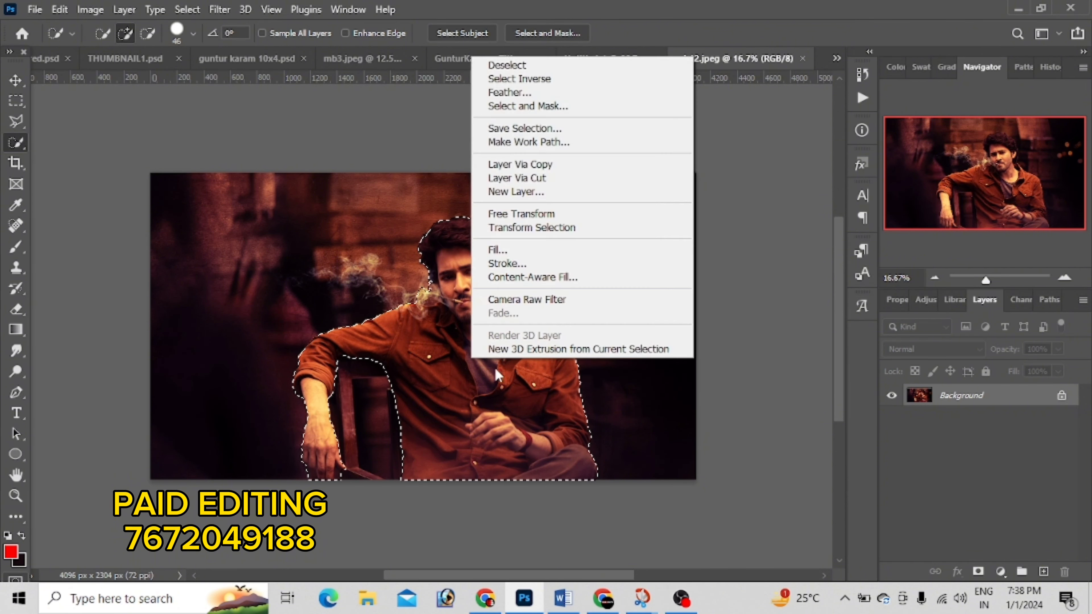
{"action": "left_click", "coordinate": [516, 165]}
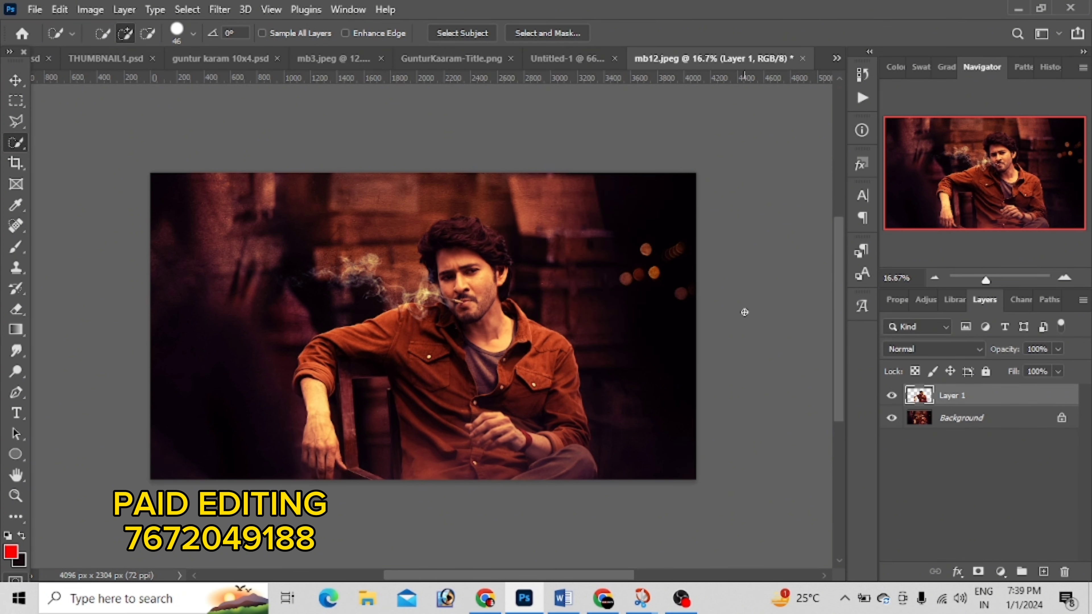
Step: Unlock the background as Layer 0 and select it together with Layer 1
{"action": "left_click", "coordinate": [1061, 417]}
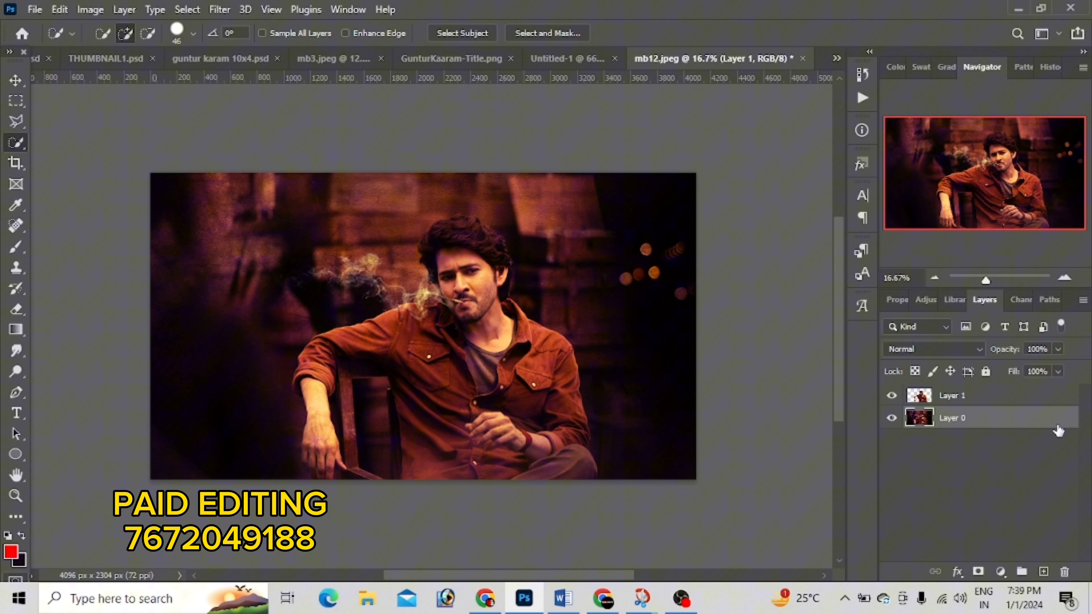
{"action": "double_click", "coordinate": [1035, 411]}
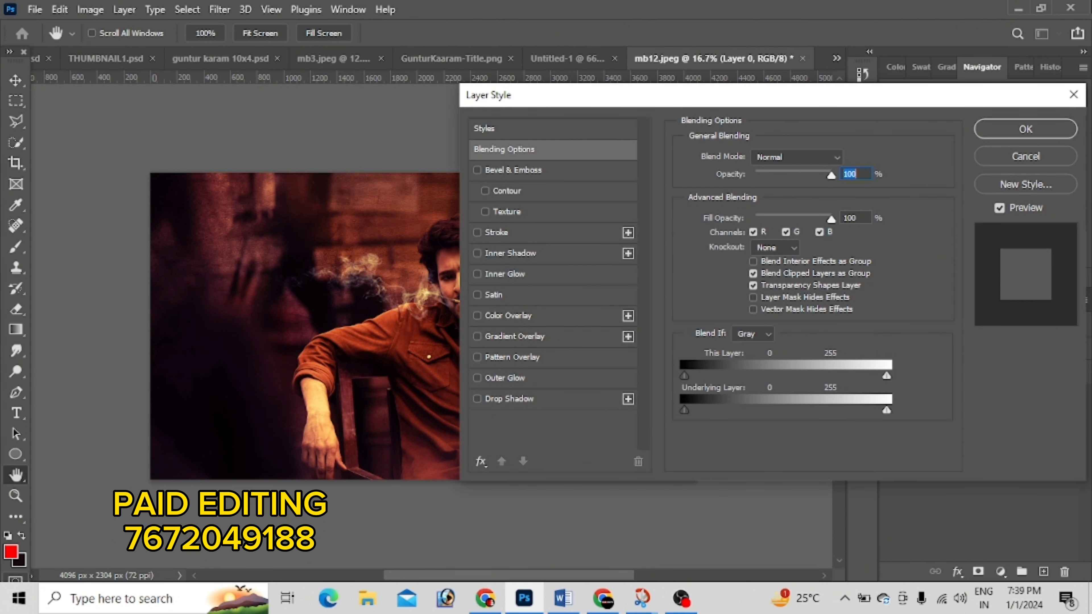
{"action": "left_click", "coordinate": [1066, 99]}
{"action": "left_click", "coordinate": [1006, 398], "text": "ctrl"}
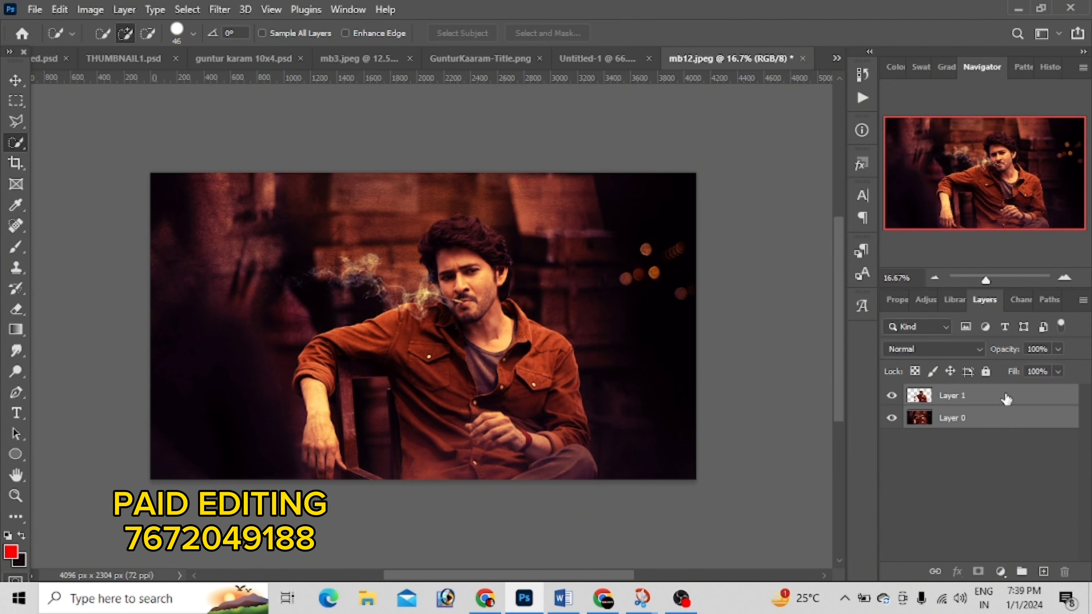
Step: Link both mb12.jpeg layers, move them into Untitled-1, and start Free Transform zoomed out
{"action": "left_click", "coordinate": [935, 571]}
{"action": "left_click", "coordinate": [15, 80]}
{"action": "left_click_drag", "start_coordinate": [712, 56], "coordinate": [709, 91]}
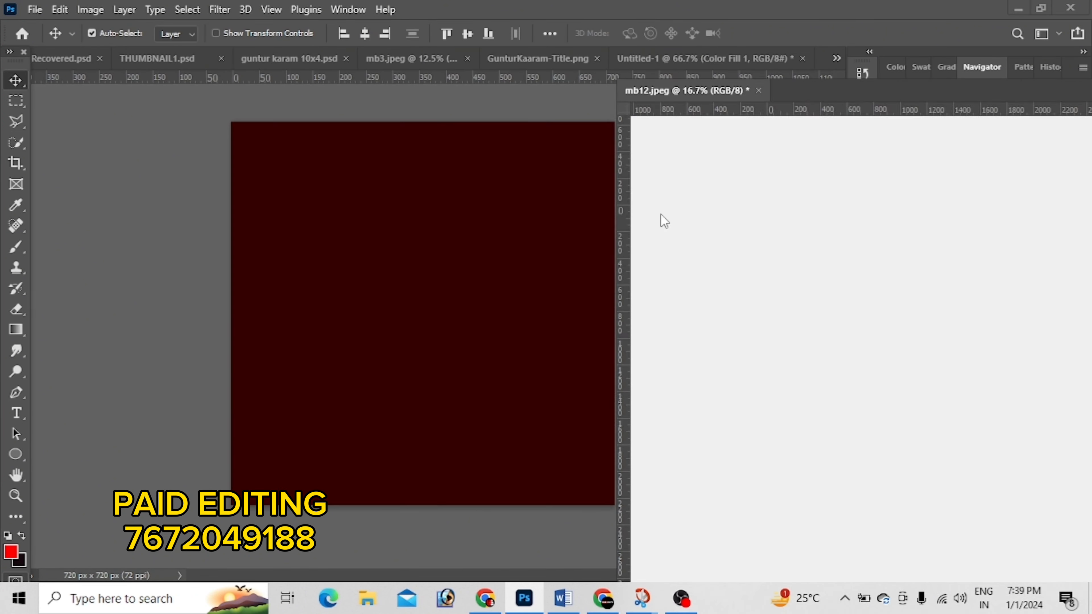
{"action": "mouse_move", "coordinate": [809, 310]}
{"action": "left_mouse_down"}
{"action": "mouse_move", "coordinate": [587, 290]}
{"action": "mouse_move", "coordinate": [506, 309]}
{"action": "left_mouse_up"}
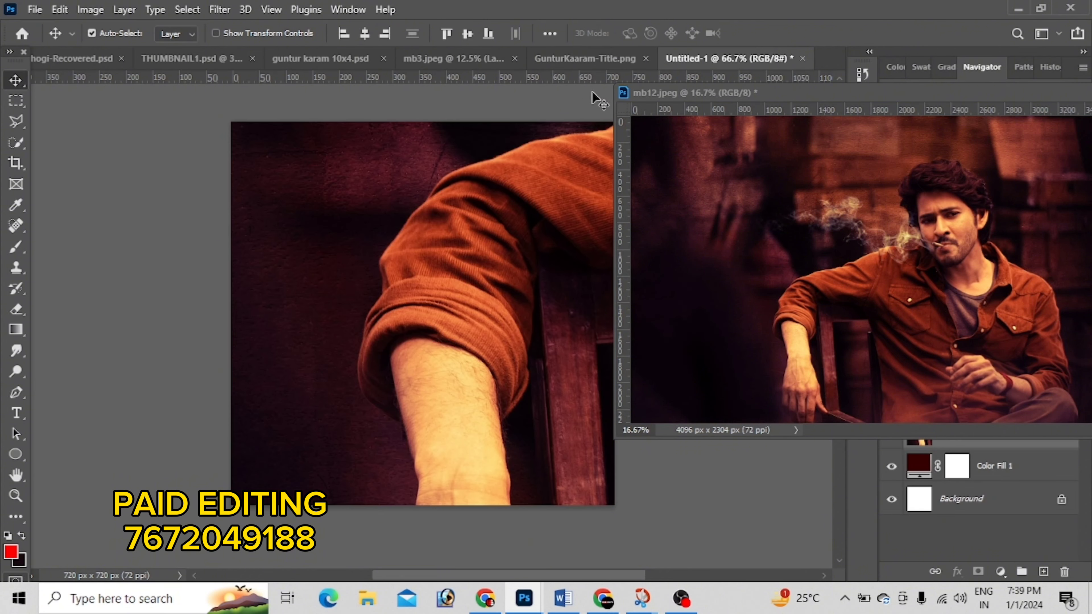
{"action": "left_click_drag", "start_coordinate": [702, 93], "coordinate": [684, 49]}
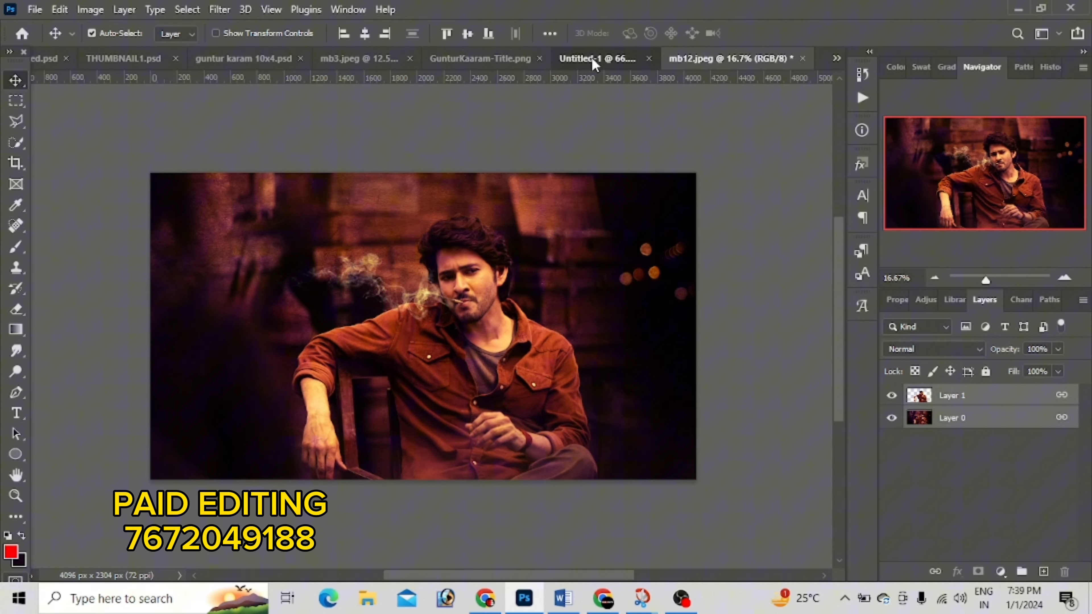
{"action": "left_click", "coordinate": [592, 58]}
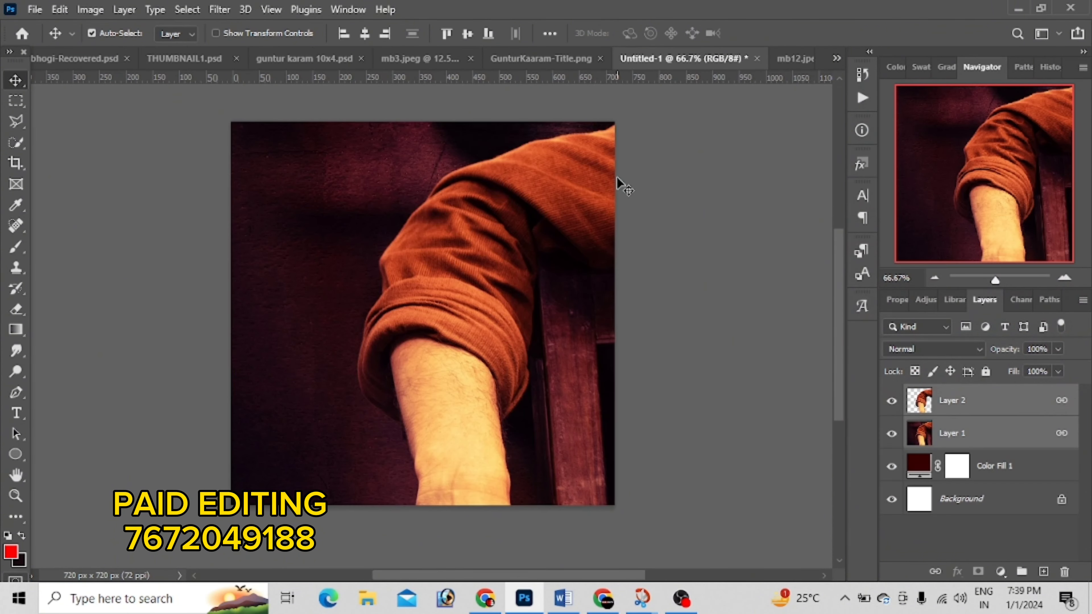
{"action": "key", "text": "ctrl+t"}
{"action": "key", "text": "ctrl+minus"}
{"action": "key", "text": "ctrl+minus"}
{"action": "key", "text": "ctrl+minus"}
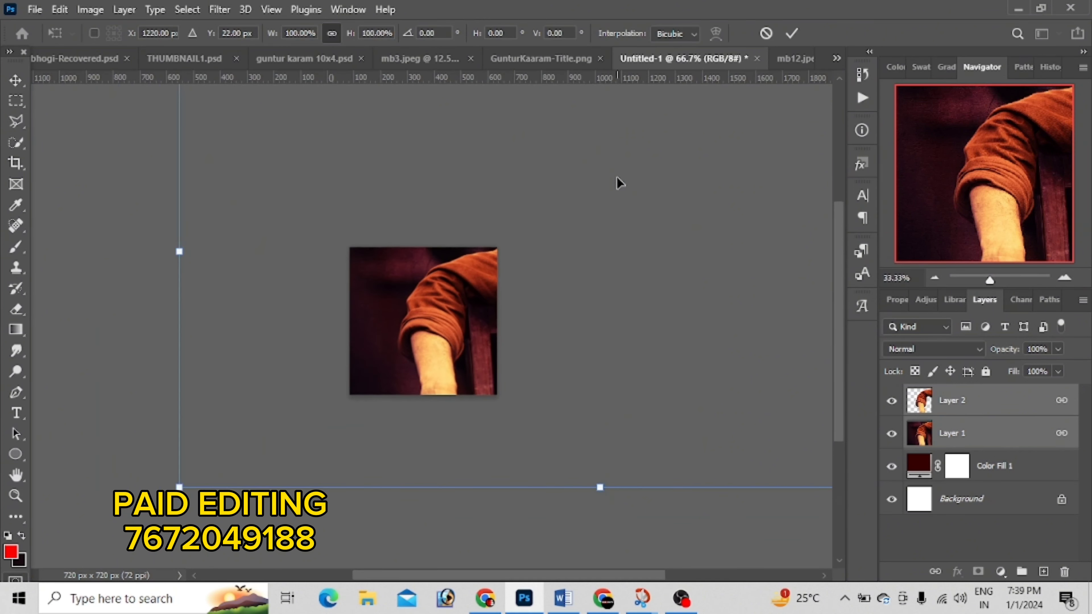
{"action": "key", "text": "ctrl+minus"}
{"action": "key", "text": "ctrl+minus"}
{"action": "key", "text": "ctrl+minus"}
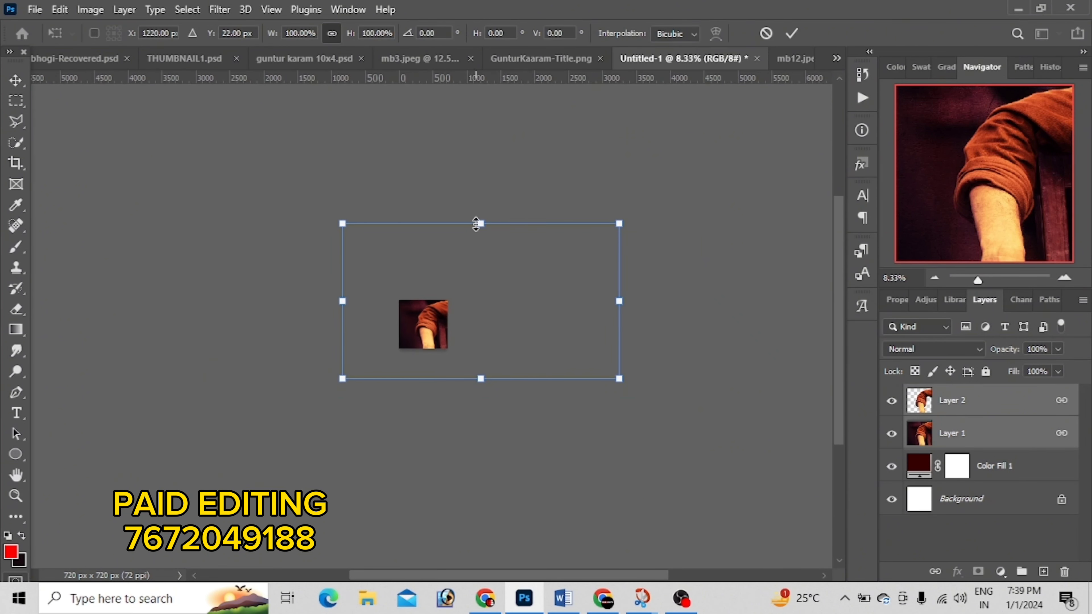
Step: Scale the linked photo to about 18.67% and centre it across the canvas top
{"action": "mouse_move", "coordinate": [476, 224]}
{"action": "left_mouse_down"}
{"action": "mouse_move", "coordinate": [482, 324]}
{"action": "mouse_move", "coordinate": [438, 290]}
{"action": "left_mouse_up"}
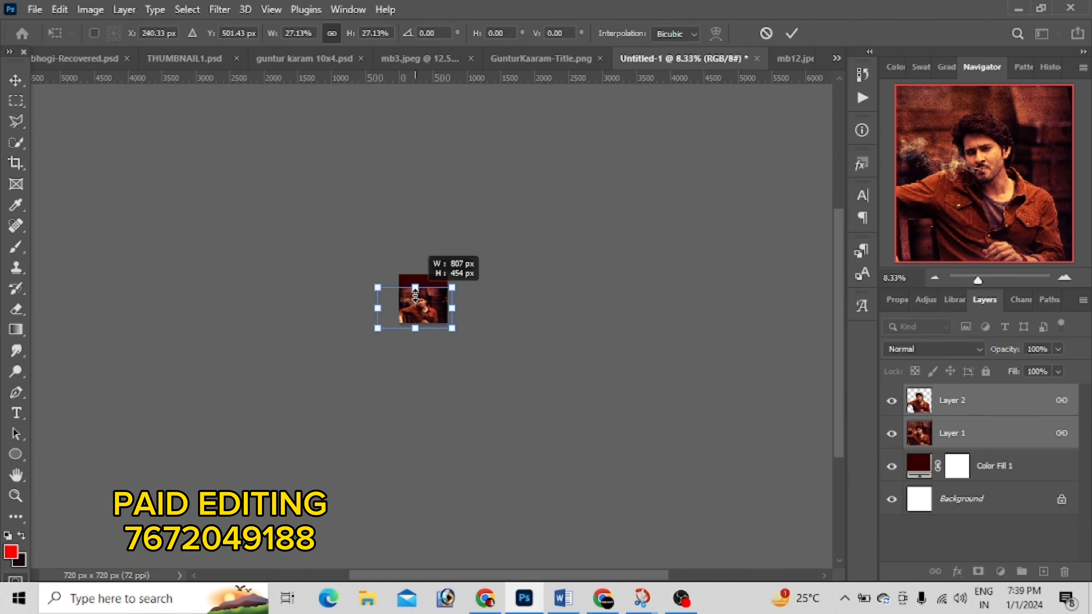
{"action": "mouse_move", "coordinate": [416, 275]}
{"action": "left_mouse_down"}
{"action": "mouse_move", "coordinate": [419, 297]}
{"action": "mouse_move", "coordinate": [445, 291]}
{"action": "left_mouse_up"}
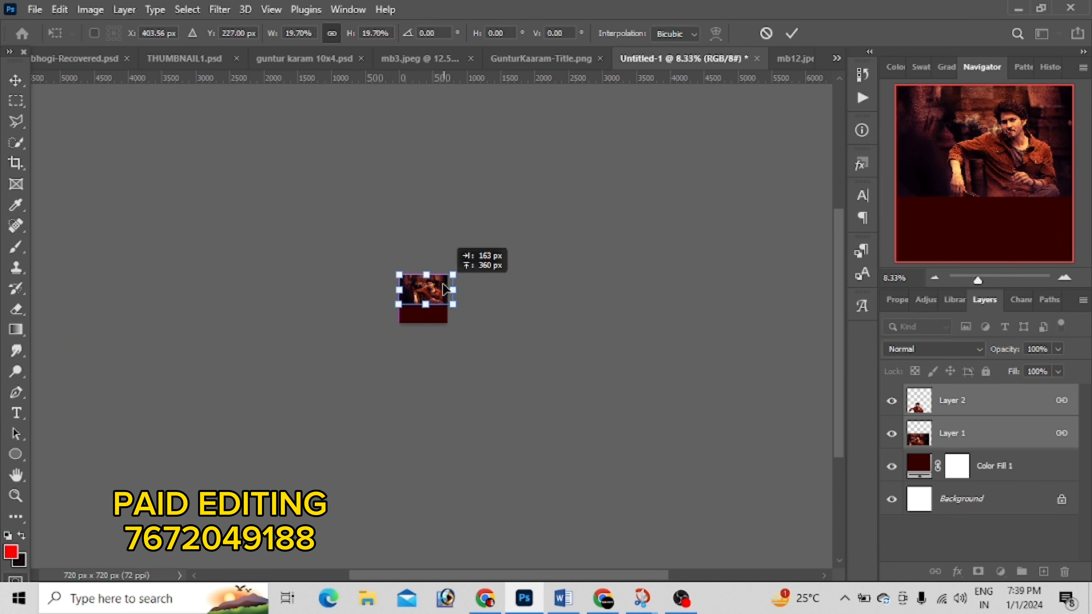
{"action": "scroll", "coordinate": [445, 289], "scroll_direction": "up", "scroll_amount": 4}
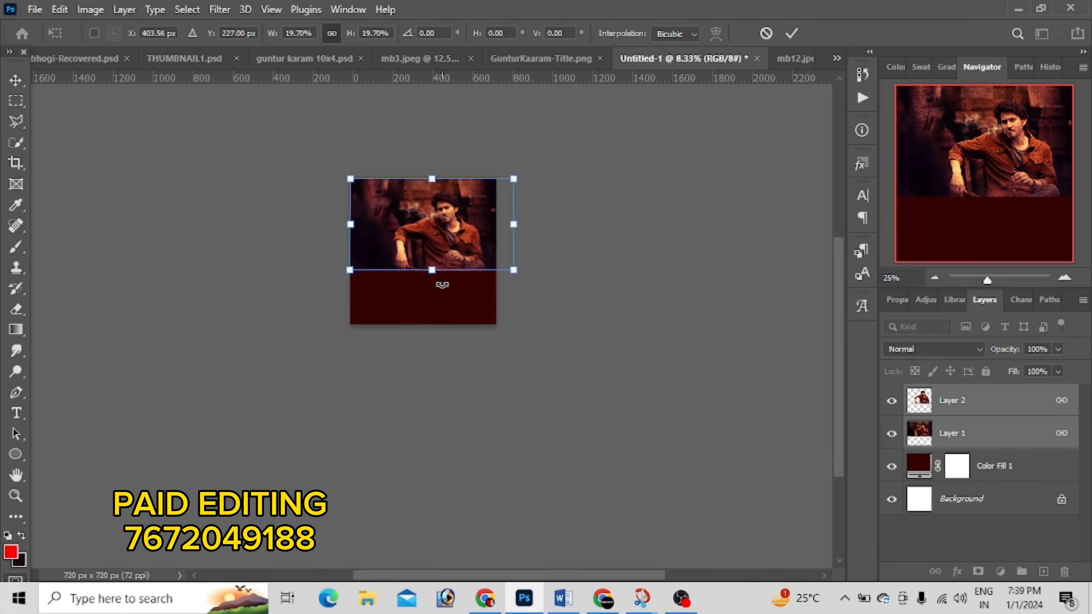
{"action": "left_click_drag", "start_coordinate": [510, 220], "coordinate": [500, 231]}
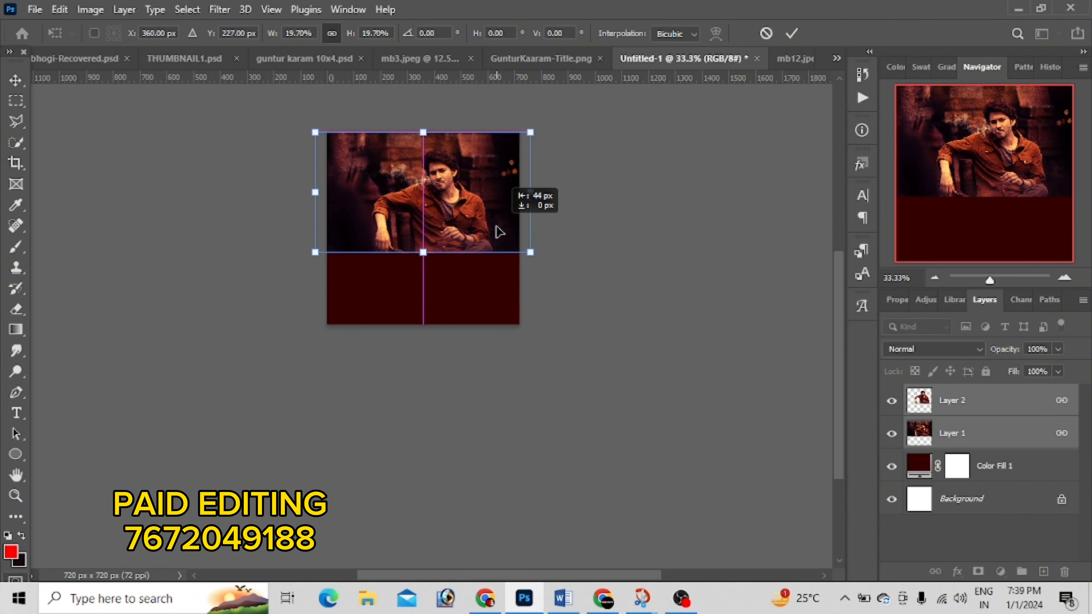
{"action": "left_click_drag", "start_coordinate": [421, 255], "coordinate": [422, 252]}
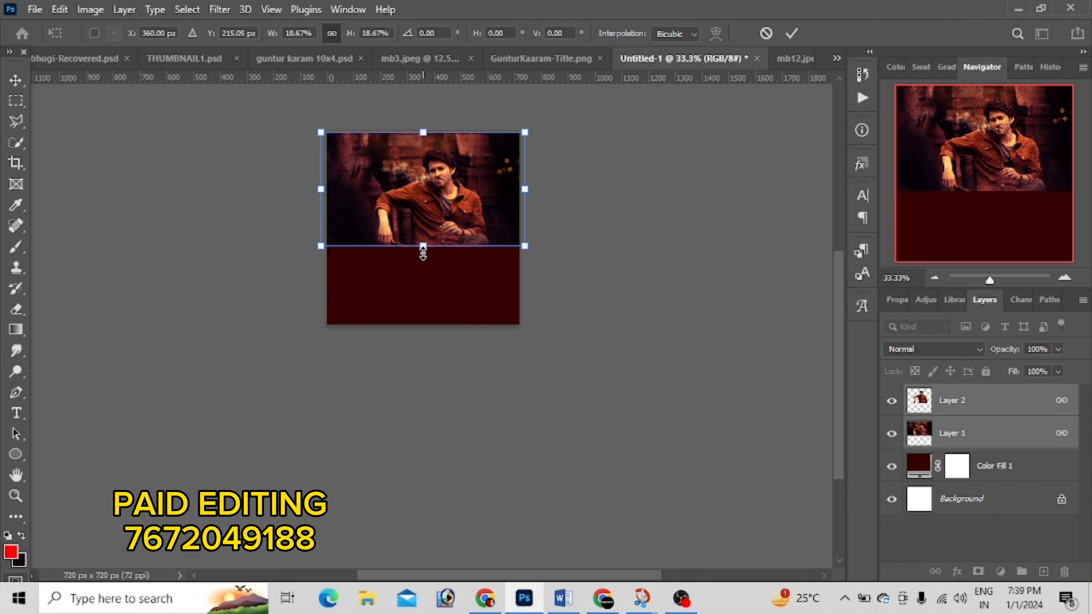
{"action": "key", "text": "Return"}
{"action": "key", "text": "ctrl+plus"}
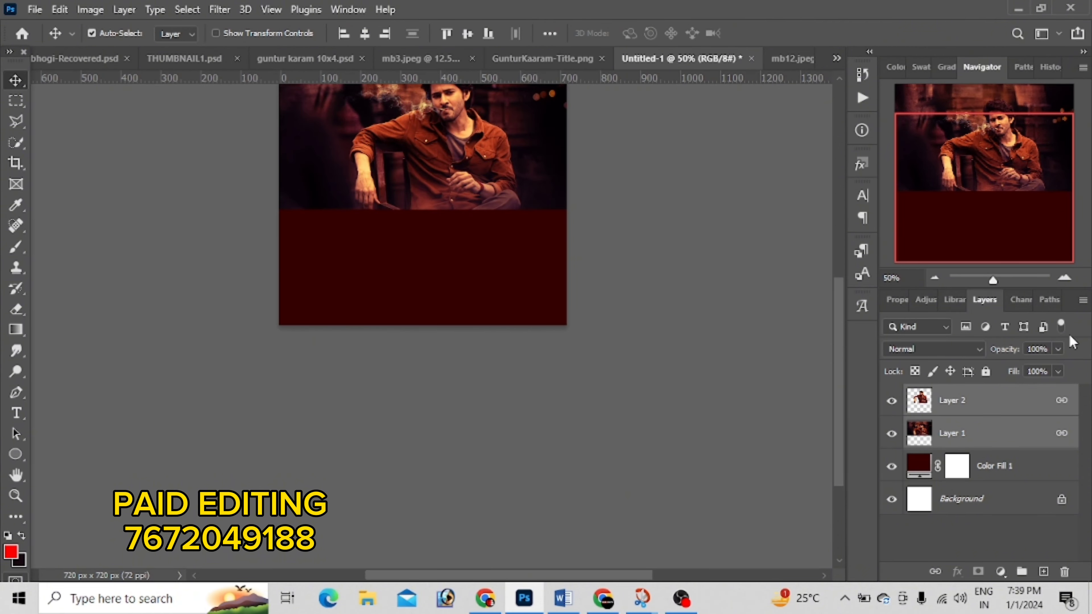
{"action": "left_click", "coordinate": [941, 408]}
Step: Pick the Eraser with a 259 px soft brush on Layer 1
{"action": "left_click", "coordinate": [942, 427]}
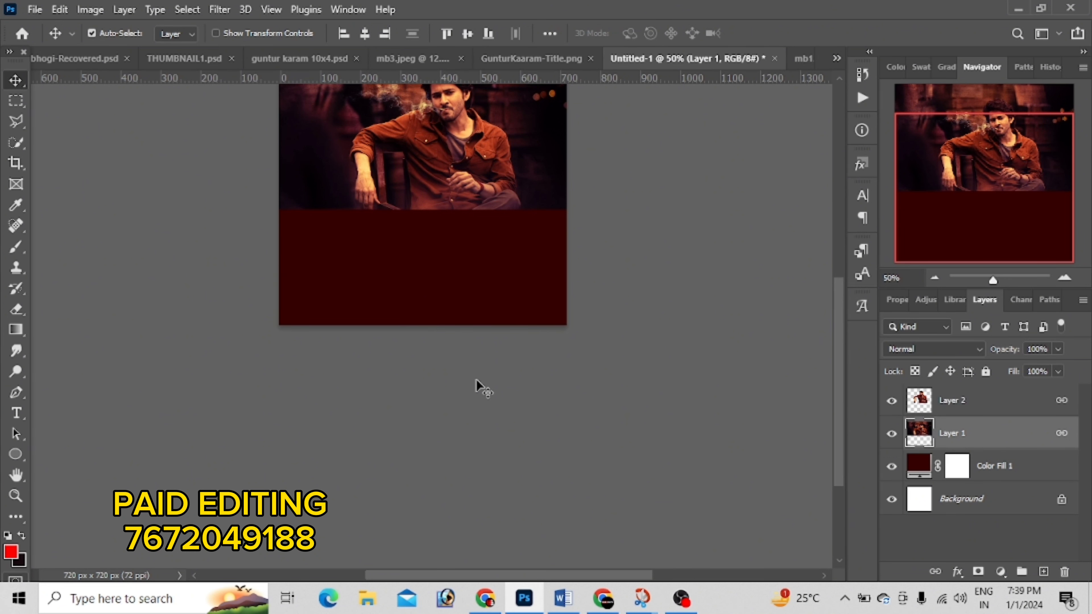
{"action": "left_click", "coordinate": [16, 310]}
{"action": "right_click", "coordinate": [364, 231]}
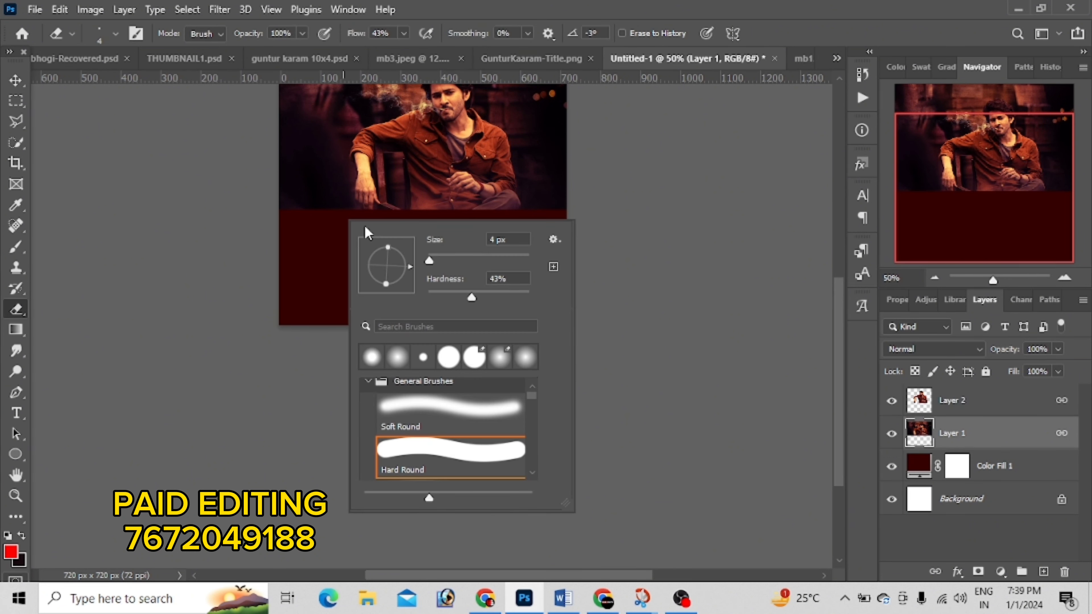
{"action": "left_click_drag", "start_coordinate": [486, 257], "coordinate": [512, 260]}
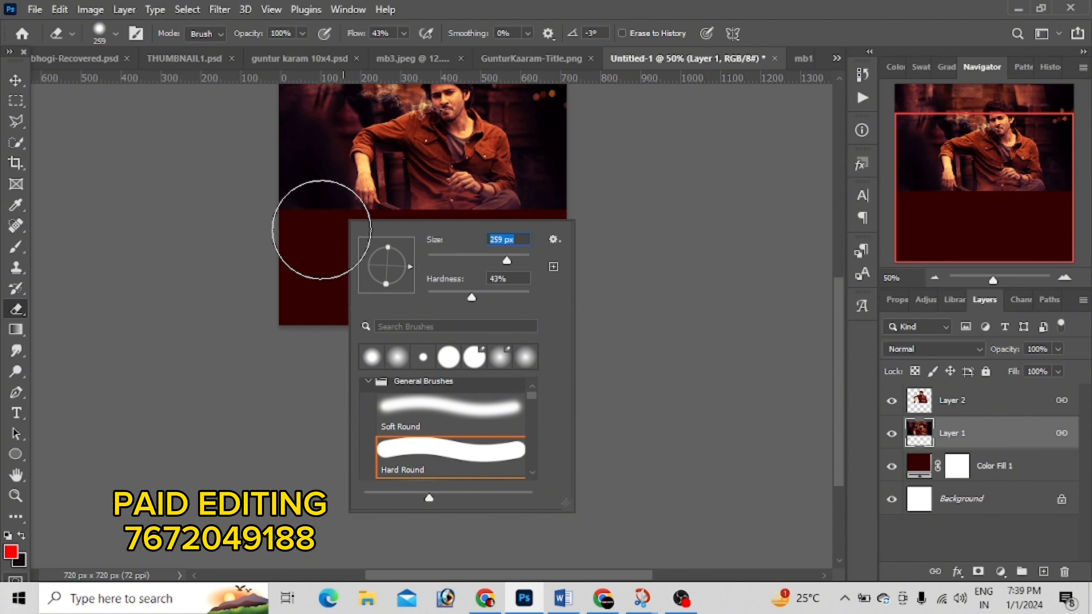
{"action": "left_click", "coordinate": [344, 228]}
Step: Erase the lower edges of Layer 1 and Layer 2 so the hand and lap fade into maroon
{"action": "scroll", "coordinate": [146, 221], "scroll_direction": "up", "scroll_amount": 3}
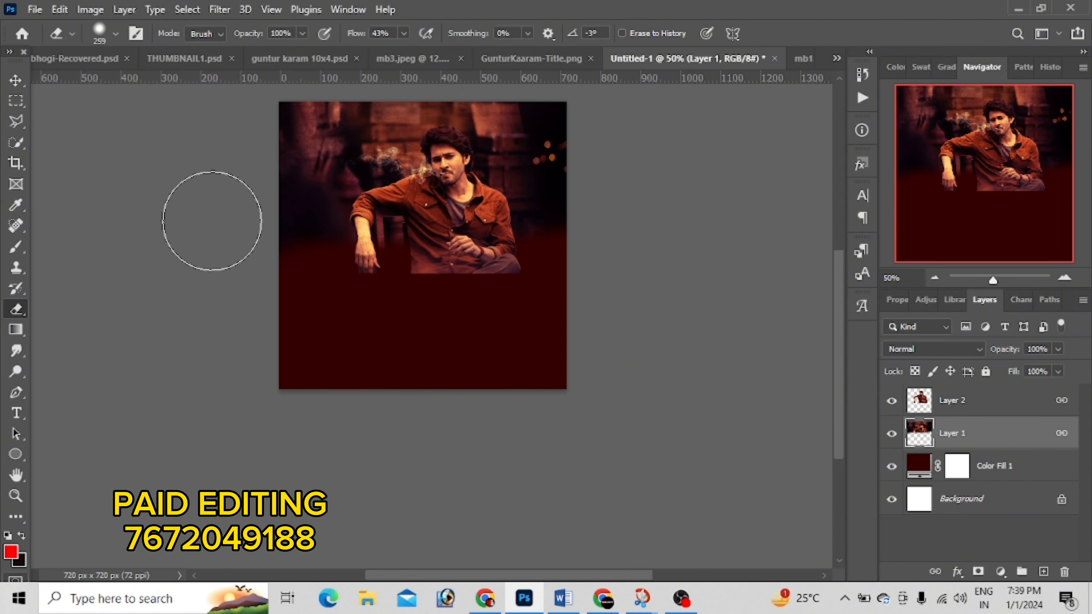
{"action": "key", "text": "ctrl+z"}
{"action": "right_click", "coordinate": [430, 282]}
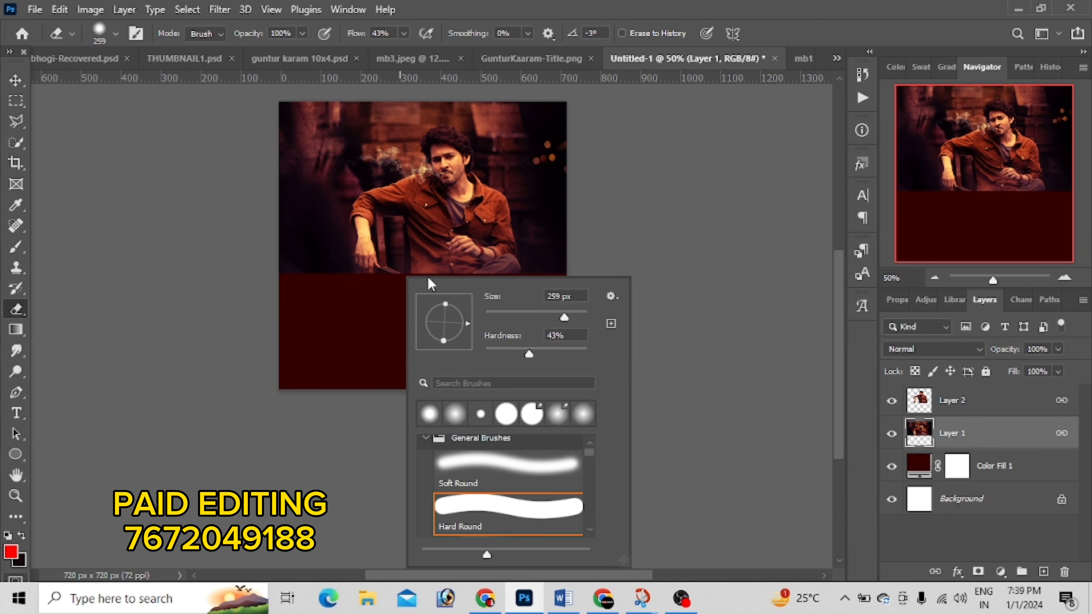
{"action": "left_click_drag", "start_coordinate": [219, 285], "coordinate": [500, 253]}
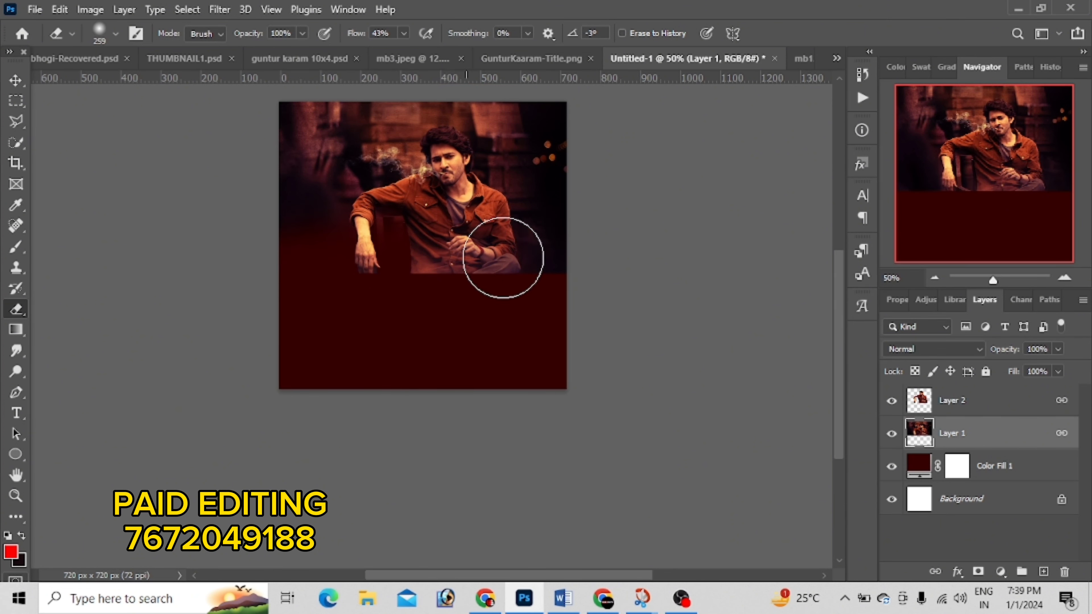
{"action": "left_click", "coordinate": [933, 408]}
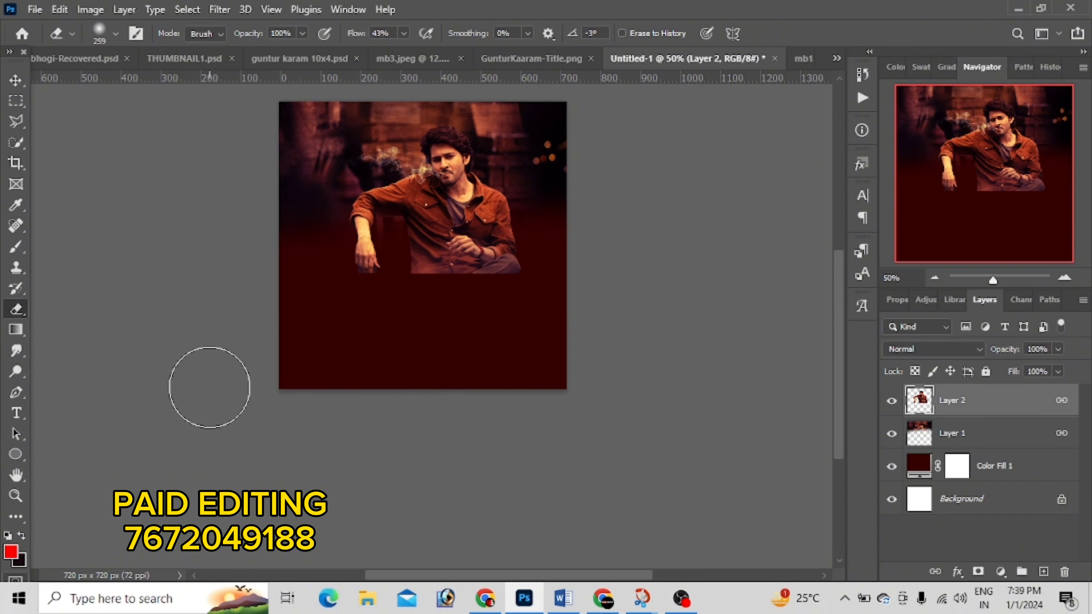
{"action": "left_click_drag", "start_coordinate": [349, 275], "coordinate": [574, 280]}
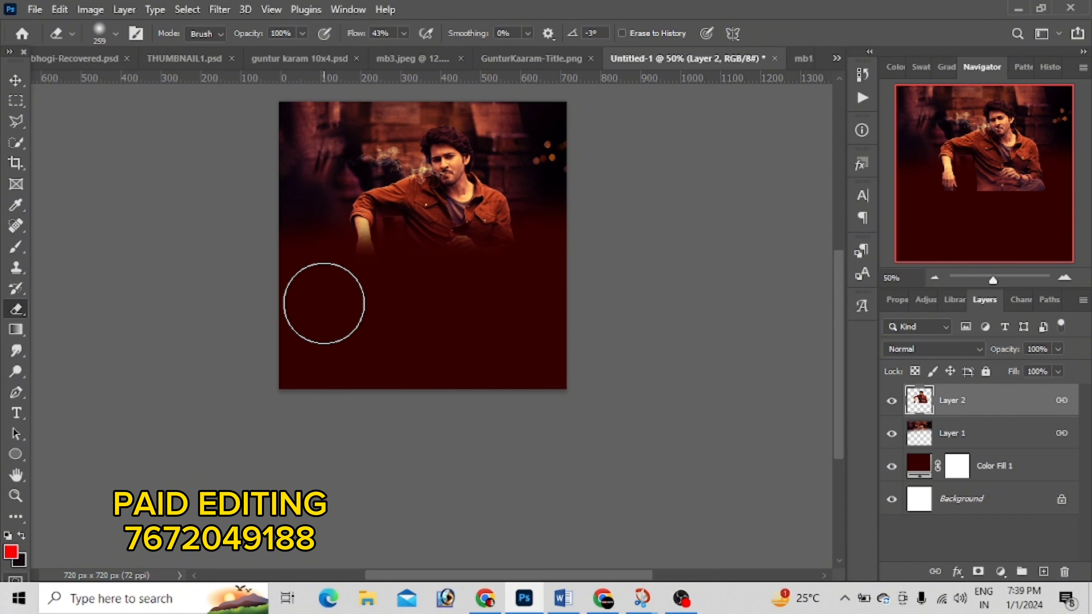
{"action": "key", "text": "ctrl+plus"}
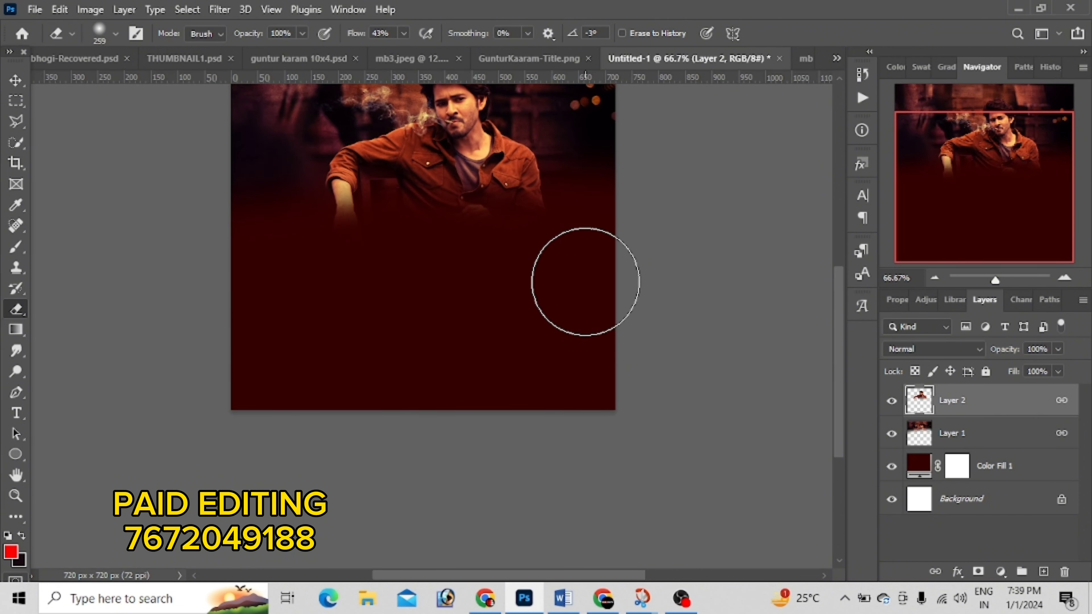
{"action": "scroll", "coordinate": [585, 280], "scroll_direction": "up", "scroll_amount": 3}
{"action": "left_click", "coordinate": [957, 433], "text": "shift"}
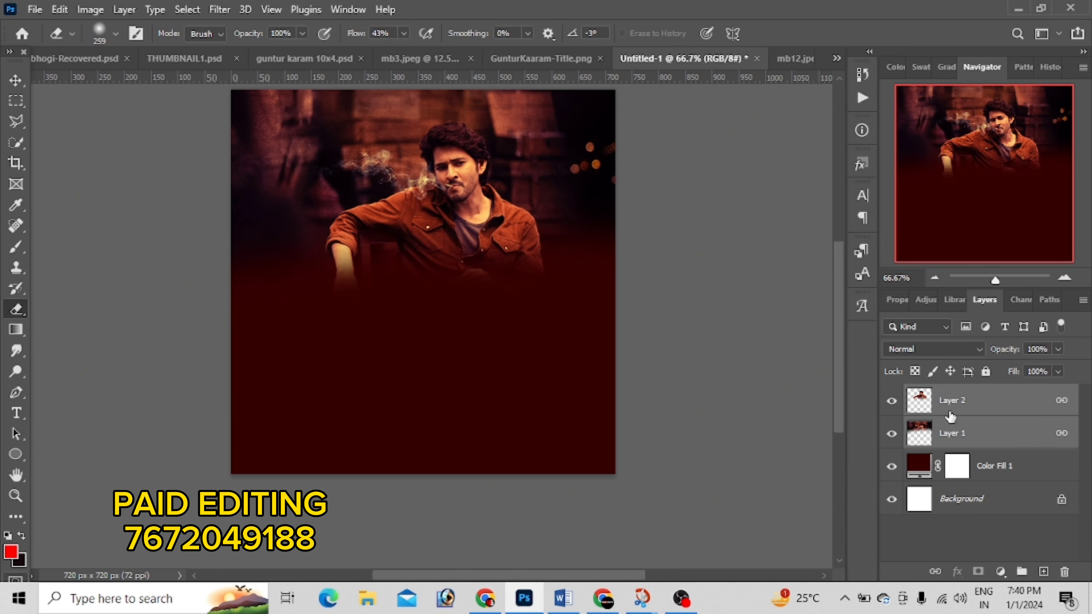
{"action": "left_click", "coordinate": [933, 349]}
Step: Try Layer 1 in Luminosity blend mode at 32% opacity
{"action": "left_click", "coordinate": [941, 577]}
{"action": "left_click", "coordinate": [917, 428]}
{"action": "left_click", "coordinate": [914, 353]}
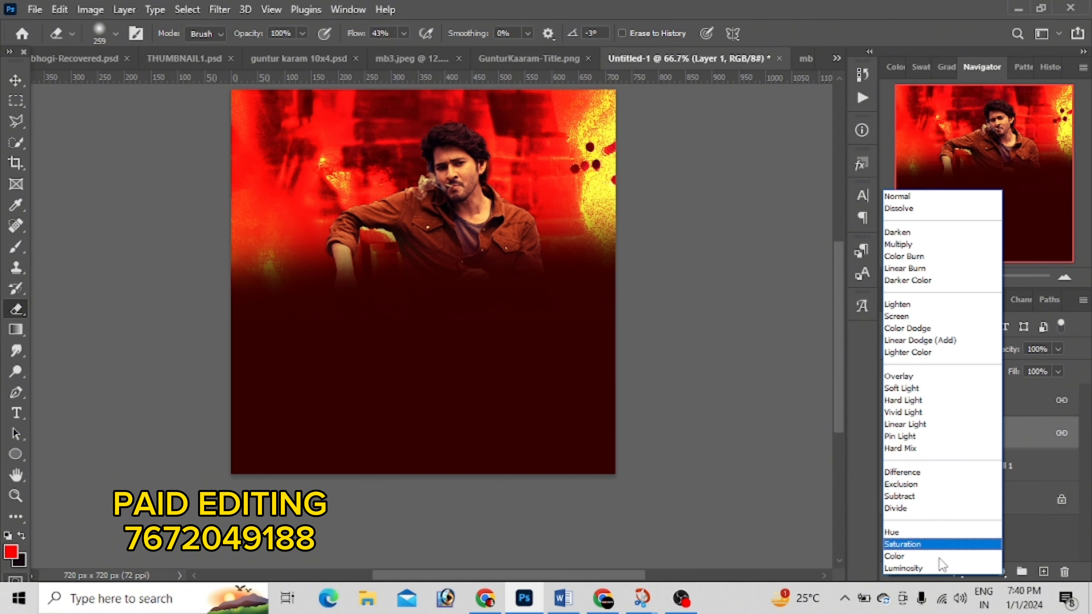
{"action": "left_click", "coordinate": [937, 568]}
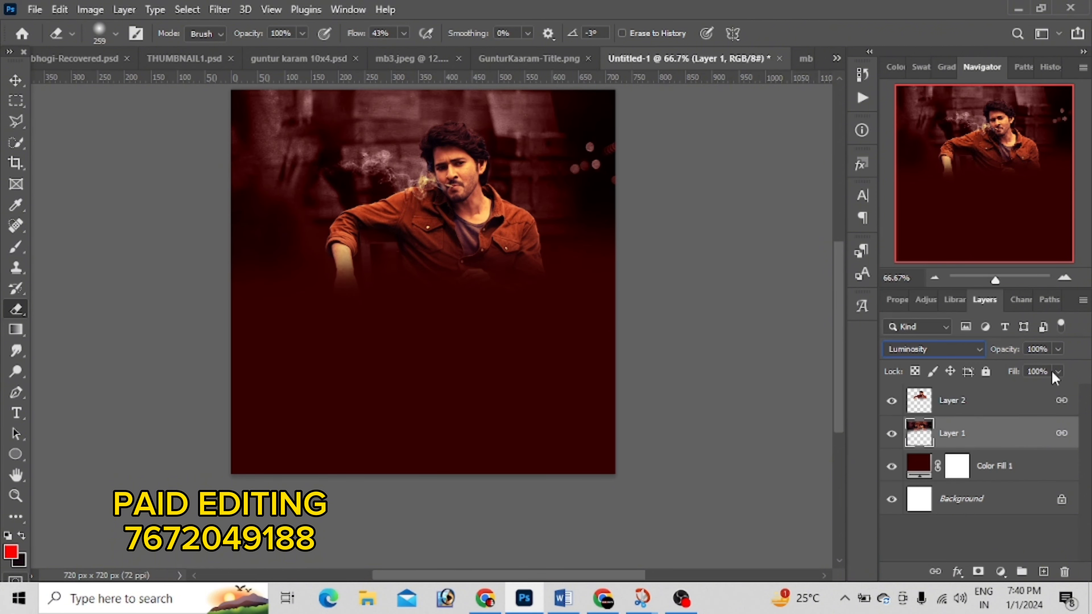
{"action": "left_click", "coordinate": [1054, 351]}
{"action": "left_click", "coordinate": [1009, 366]}
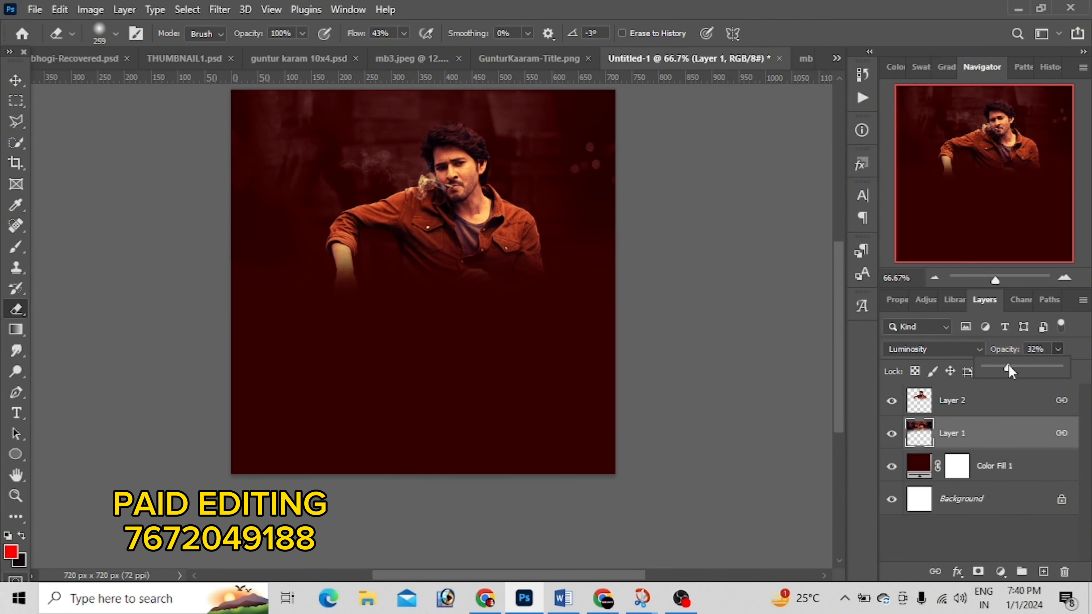
{"action": "key", "text": "ctrl+plus"}
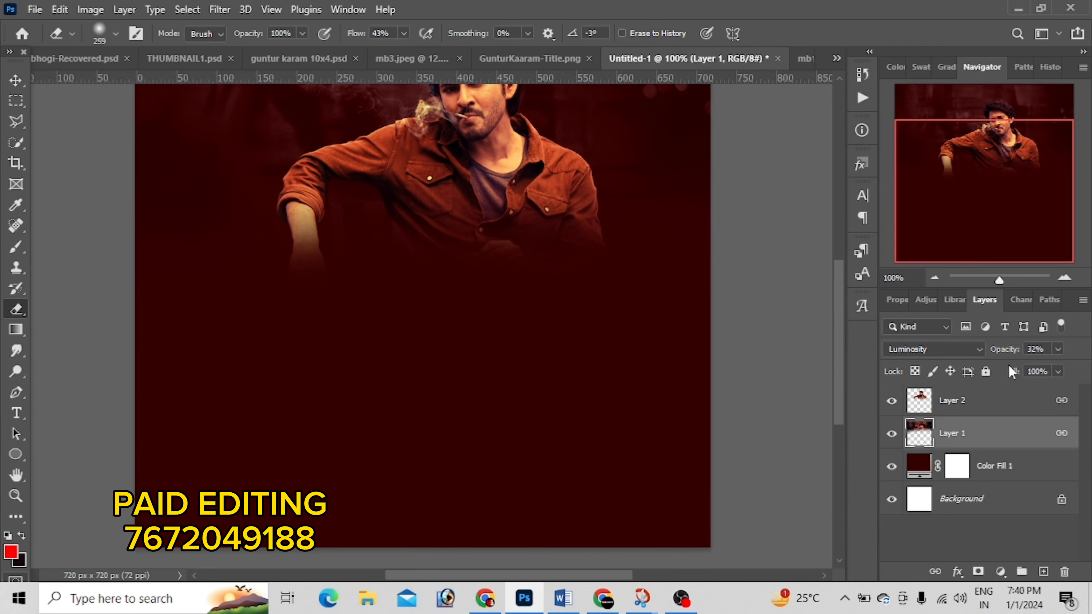
{"action": "scroll", "coordinate": [390, 121], "scroll_direction": "up", "scroll_amount": 2}
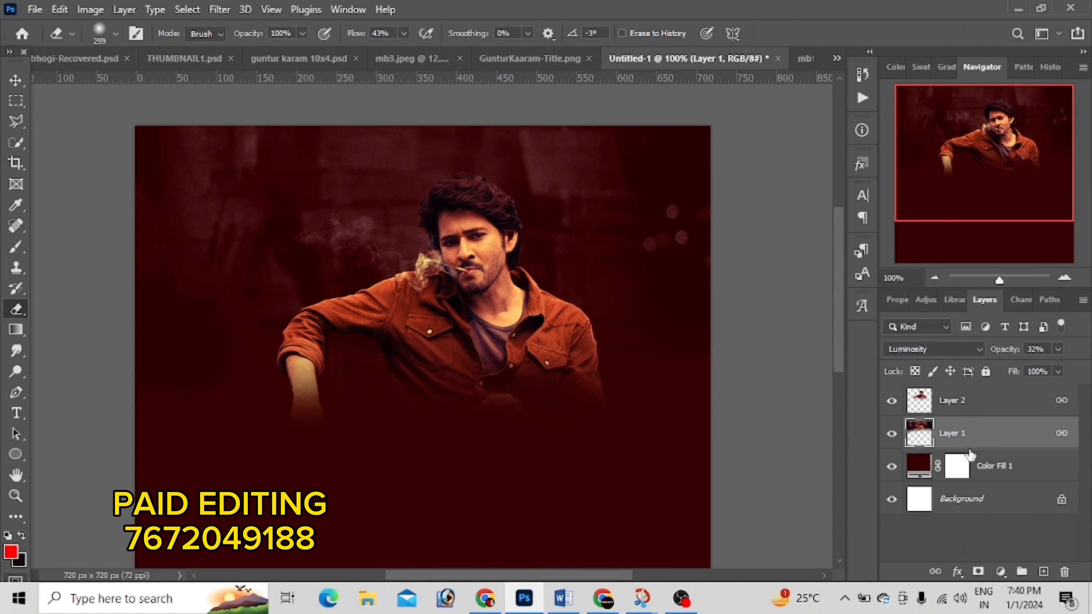
Step: Undo that and set Layer 1 to Luminosity at 49% opacity
{"action": "key", "text": "ctrl+z"}
{"action": "key", "text": "ctrl+z"}
{"action": "key", "text": "ctrl+z"}
{"action": "key", "text": "ctrl+z"}
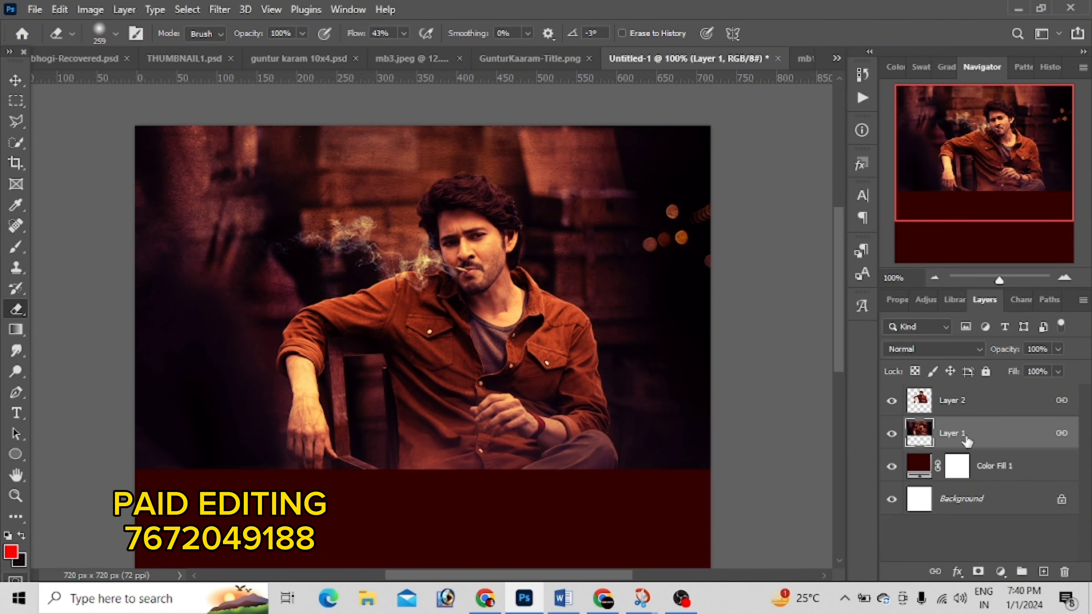
{"action": "left_click", "coordinate": [931, 349]}
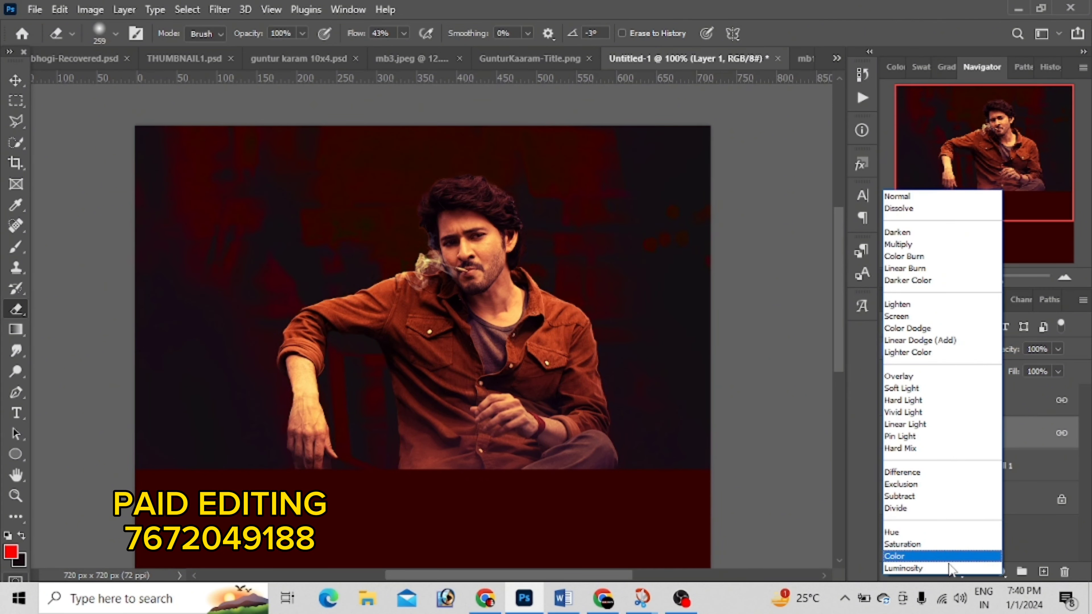
{"action": "left_click", "coordinate": [950, 568]}
{"action": "left_click", "coordinate": [1058, 349]}
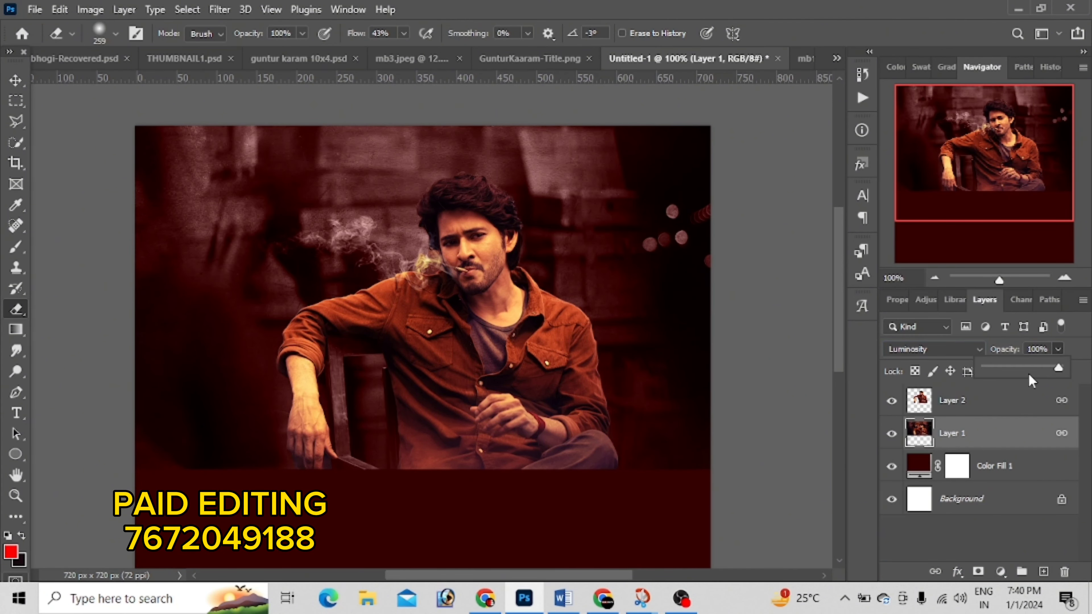
{"action": "left_click", "coordinate": [1021, 368]}
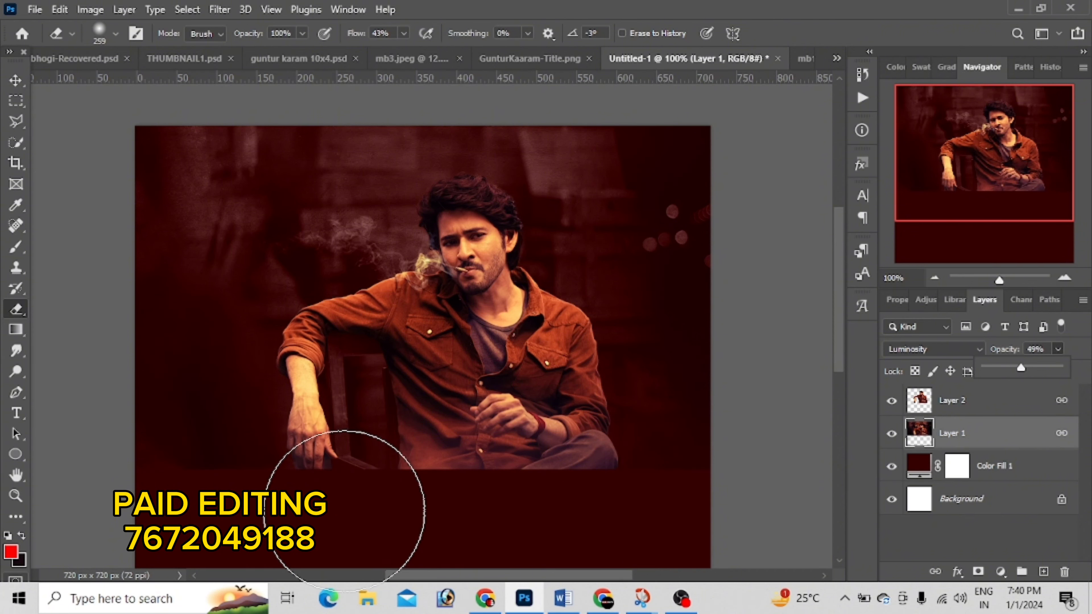
Step: Shrink the eraser to 3 px, zoom to 400% on the actor's hand, and select Layer 2
{"action": "key", "text": "ctrl+plus"}
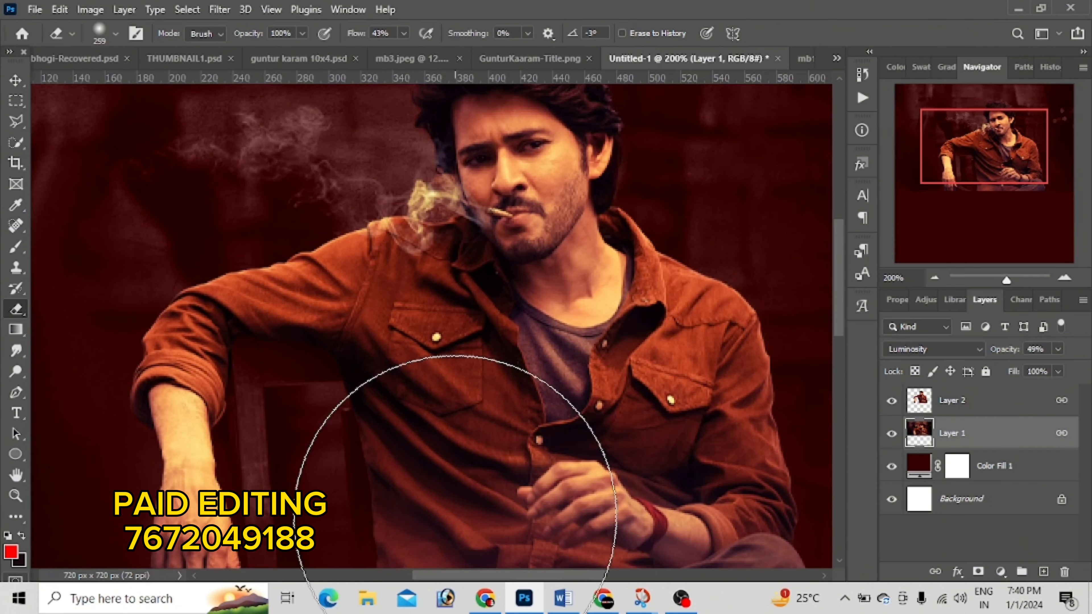
{"action": "scroll", "coordinate": [484, 312], "scroll_direction": "down", "scroll_amount": 5}
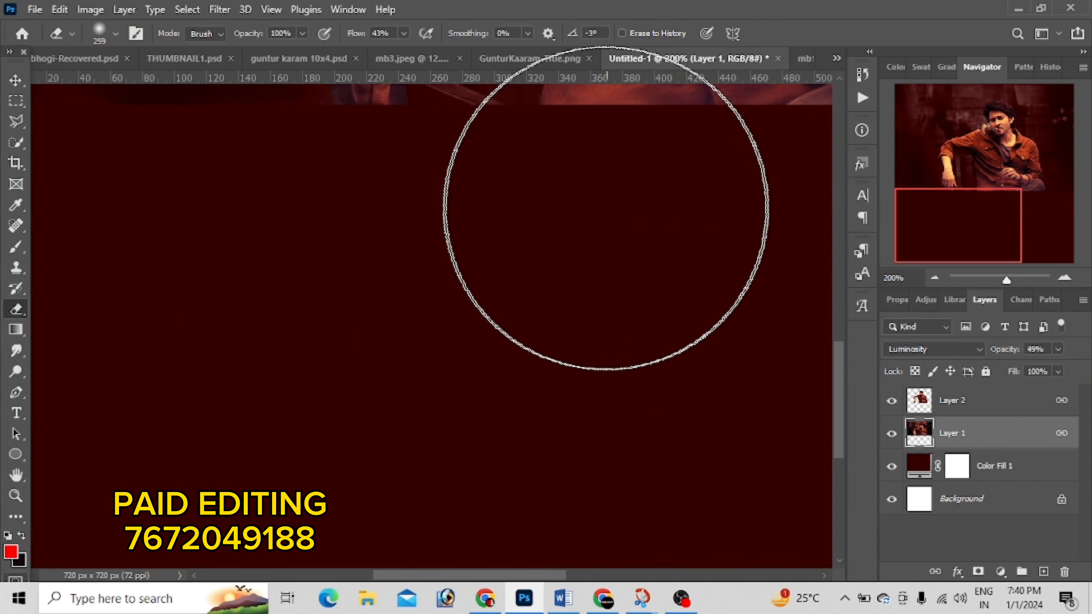
{"action": "right_click", "coordinate": [485, 312]}
{"action": "type", "text": "26"}
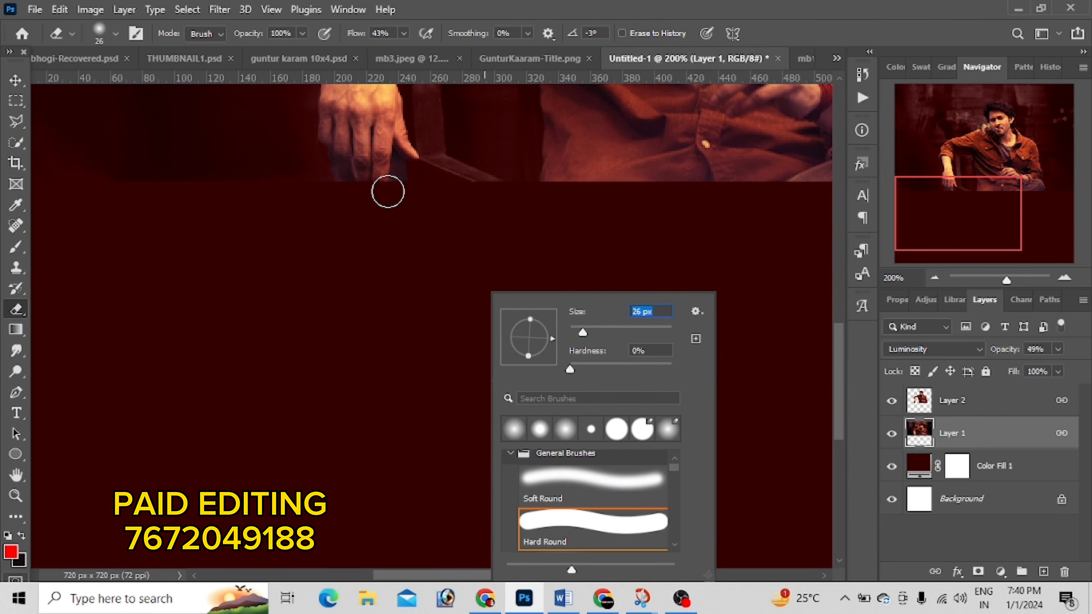
{"action": "type", "text": "3"}
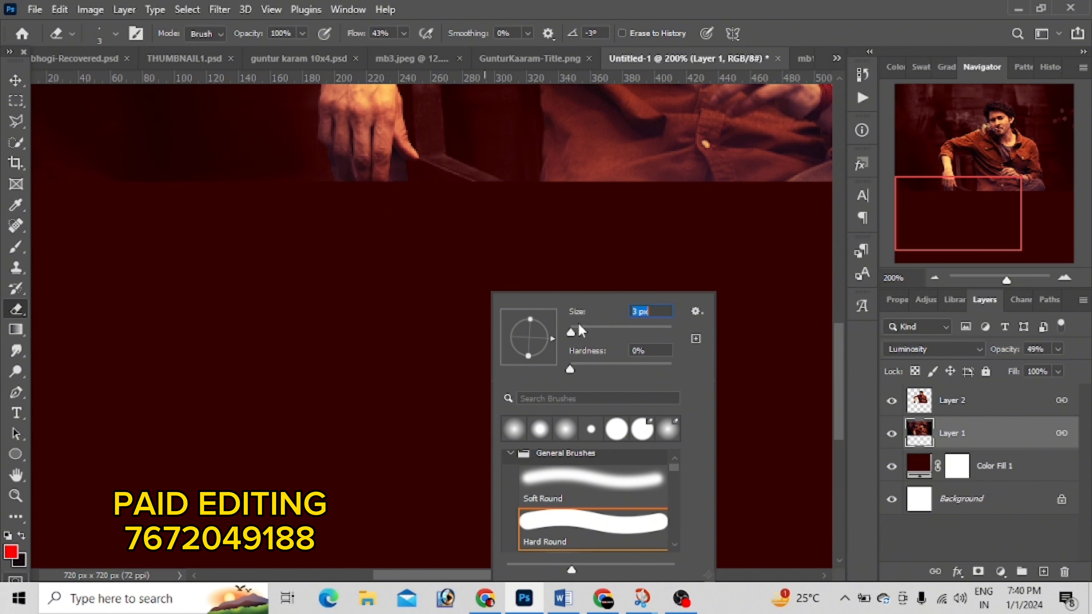
{"action": "key", "text": "Return"}
{"action": "key", "text": "ctrl+plus"}
{"action": "key", "text": "ctrl+plus"}
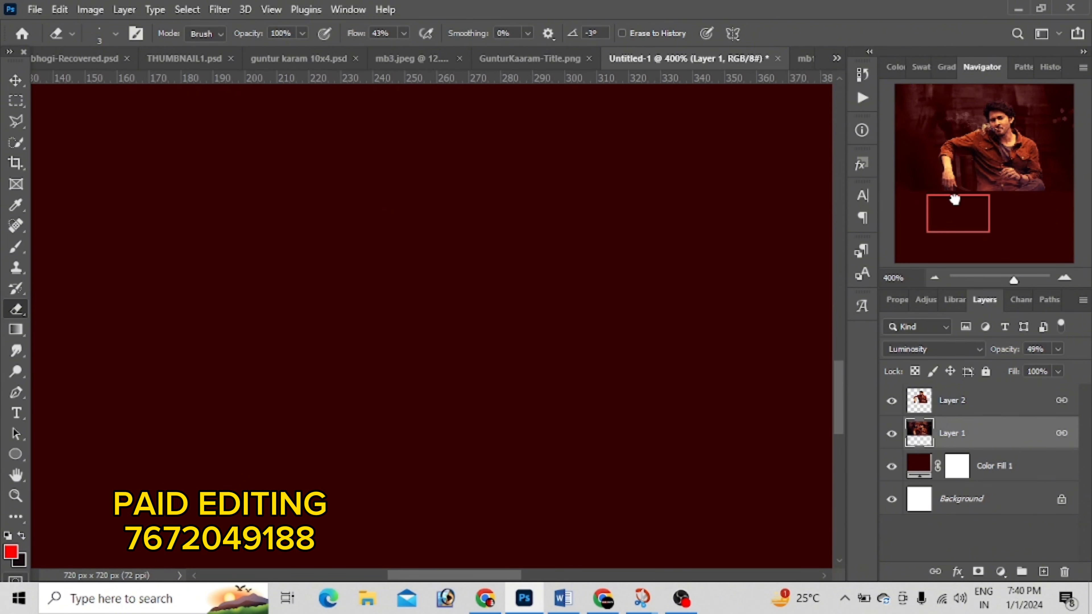
{"action": "left_click_drag", "start_coordinate": [955, 199], "coordinate": [954, 175]}
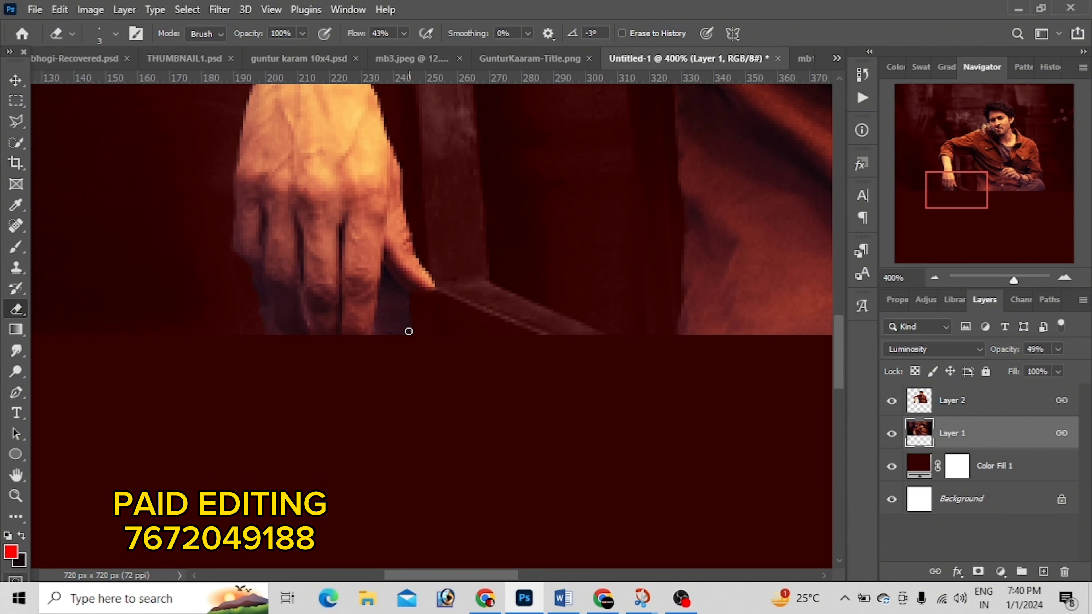
{"action": "left_click", "coordinate": [948, 396]}
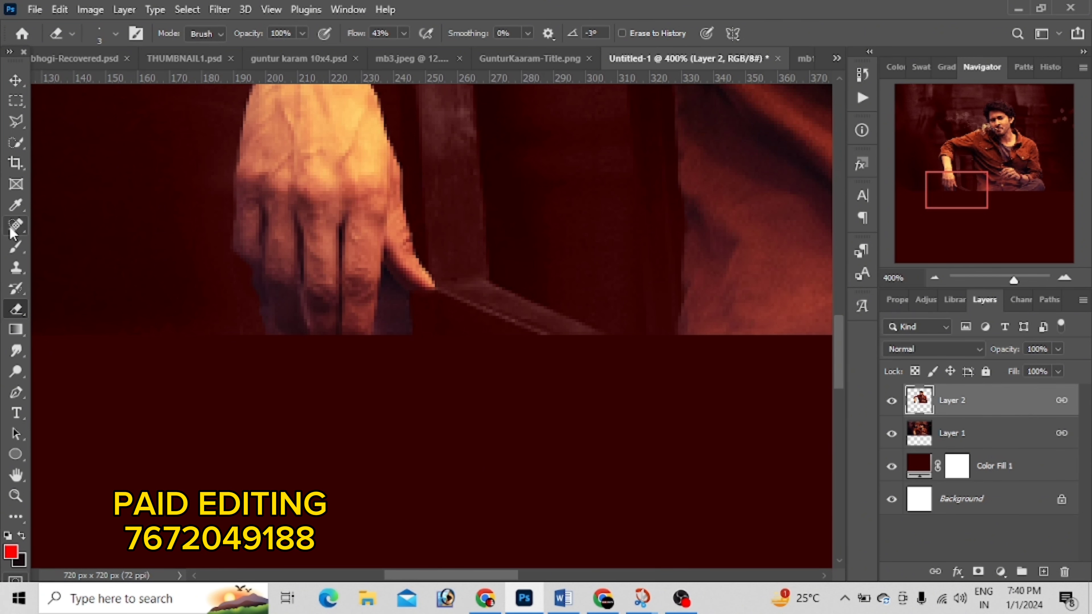
{"action": "left_click", "coordinate": [16, 122]}
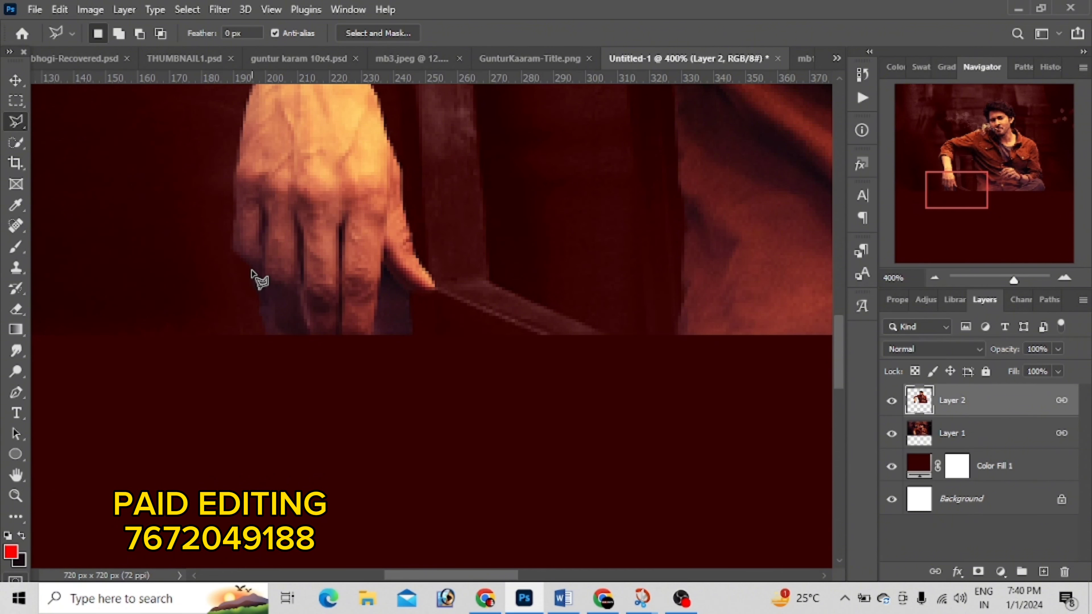
{"action": "mouse_move", "coordinate": [252, 267]}
{"action": "left_mouse_down"}
{"action": "mouse_move", "coordinate": [305, 337]}
{"action": "mouse_move", "coordinate": [397, 269]}
{"action": "left_mouse_up"}
{"action": "left_click", "coordinate": [416, 291]}
{"action": "left_click", "coordinate": [436, 361]}
{"action": "left_click", "coordinate": [375, 393]}
{"action": "left_click", "coordinate": [263, 390]}
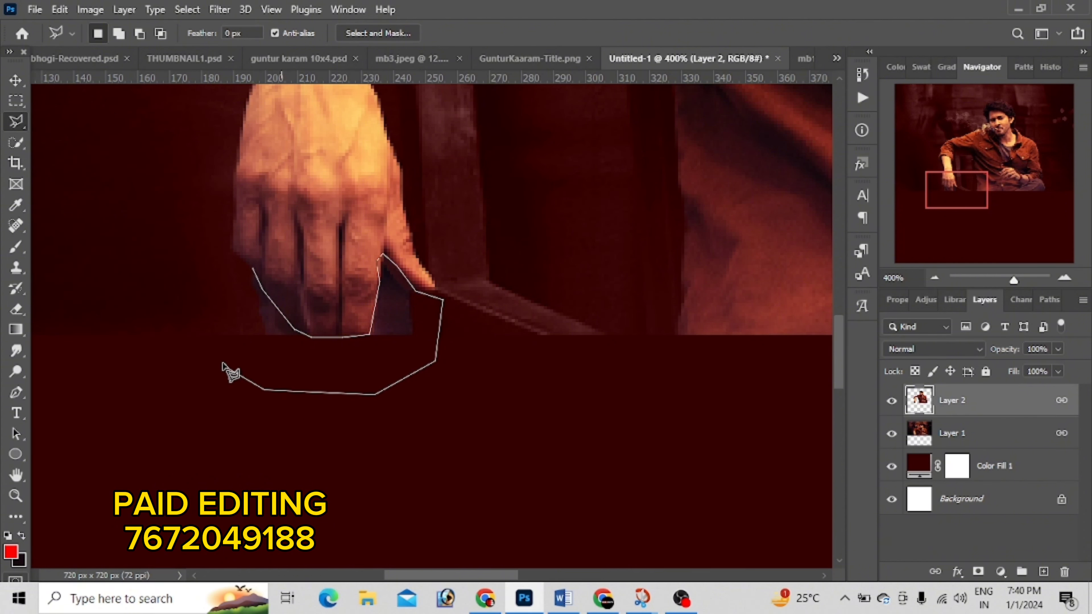
{"action": "left_click", "coordinate": [213, 343]}
{"action": "left_click", "coordinate": [234, 273]}
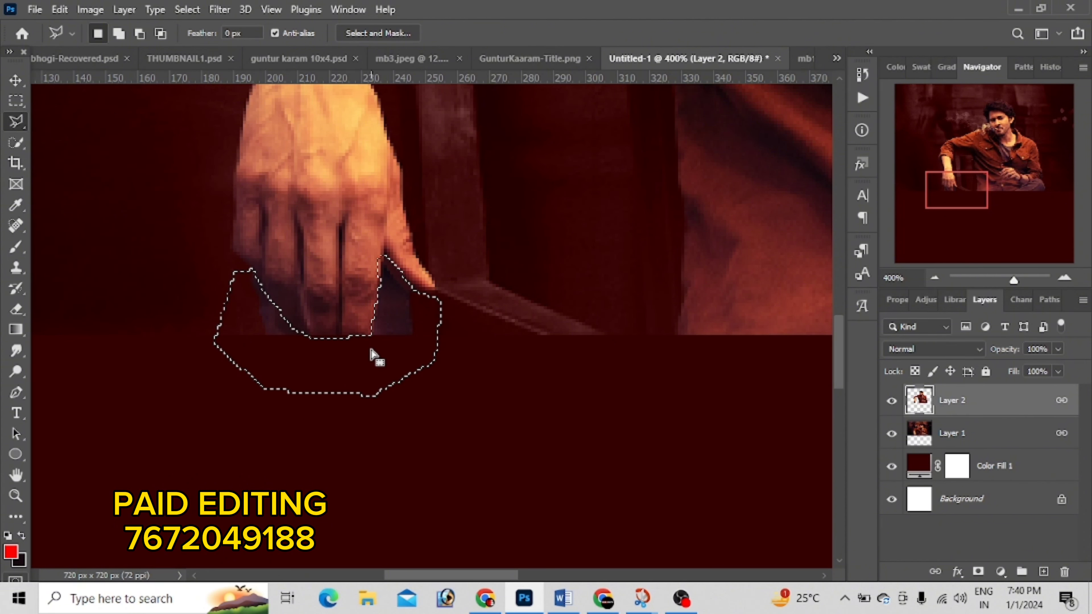
{"action": "right_click", "coordinate": [389, 347]}
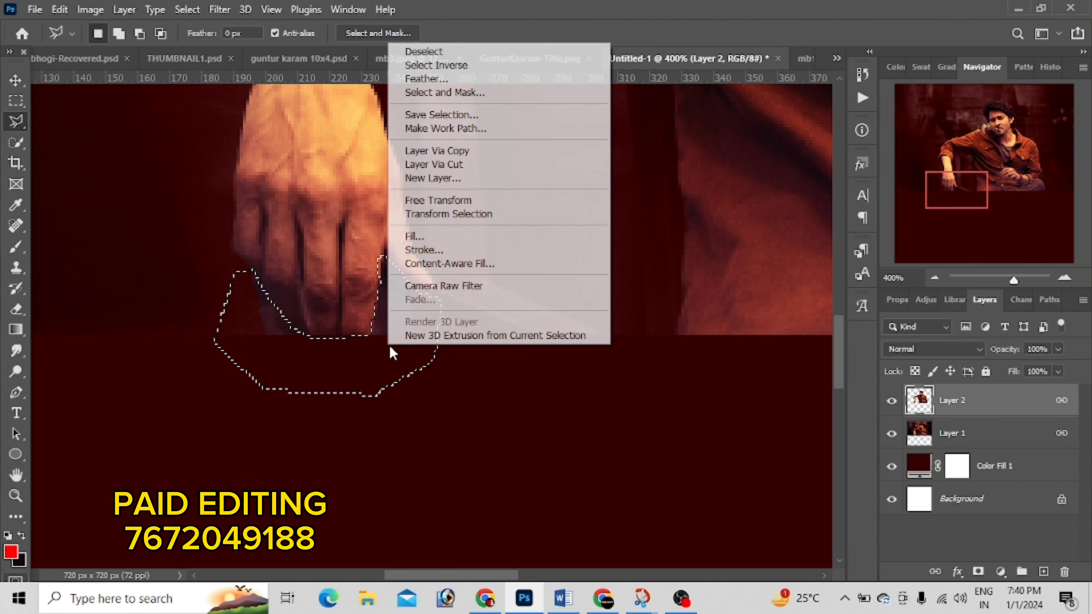
{"action": "left_click", "coordinate": [449, 164]}
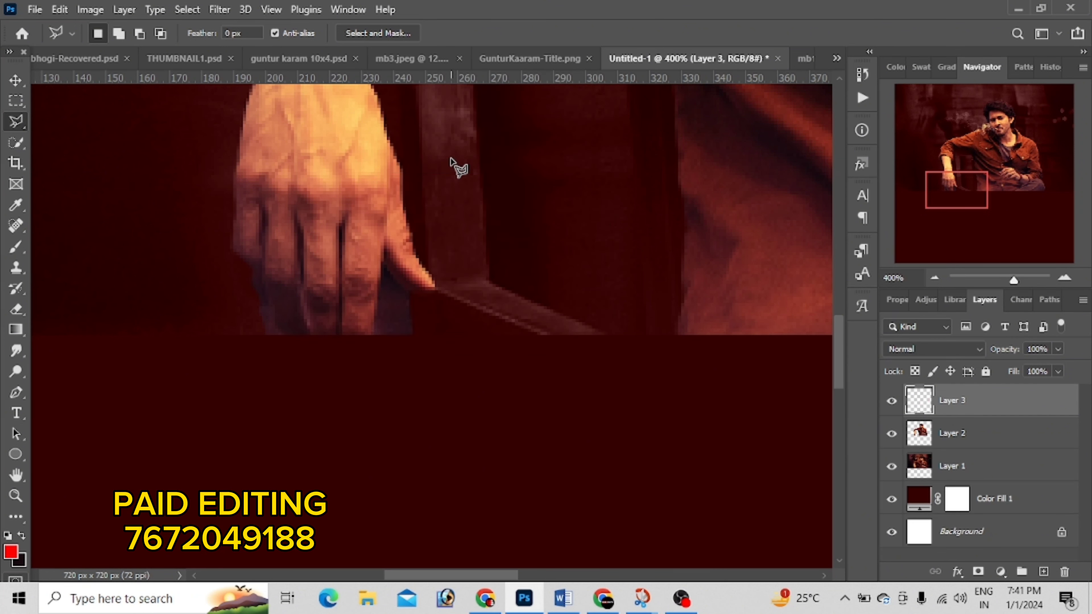
{"action": "key", "text": "ctrl+z"}
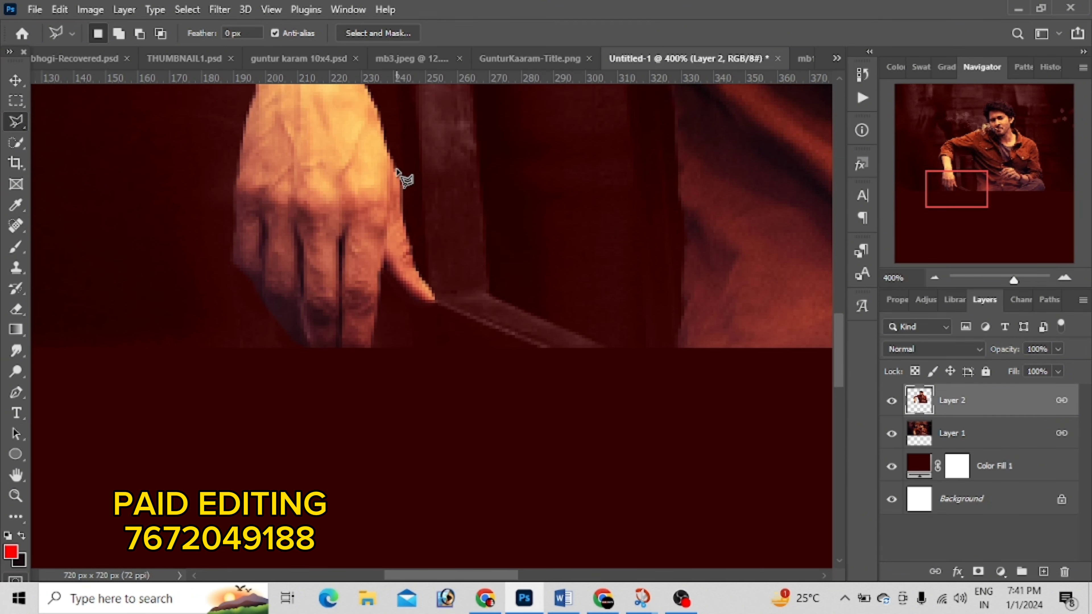
{"action": "scroll", "coordinate": [402, 176], "scroll_direction": "up", "scroll_amount": 3}
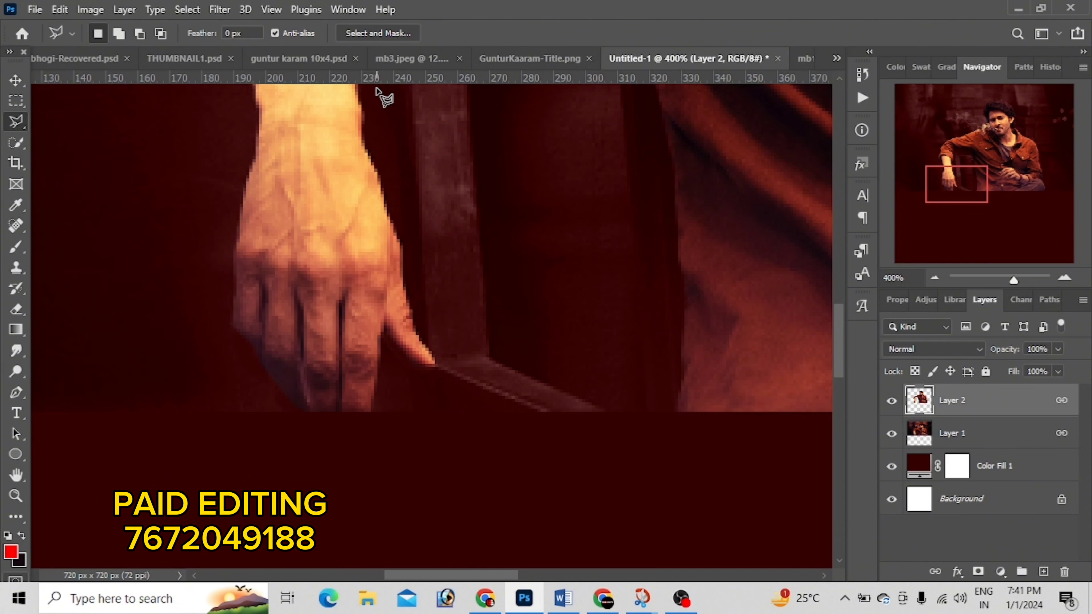
{"action": "scroll", "coordinate": [559, 215], "scroll_direction": "down", "scroll_amount": 1}
{"action": "left_click", "coordinate": [951, 438]}
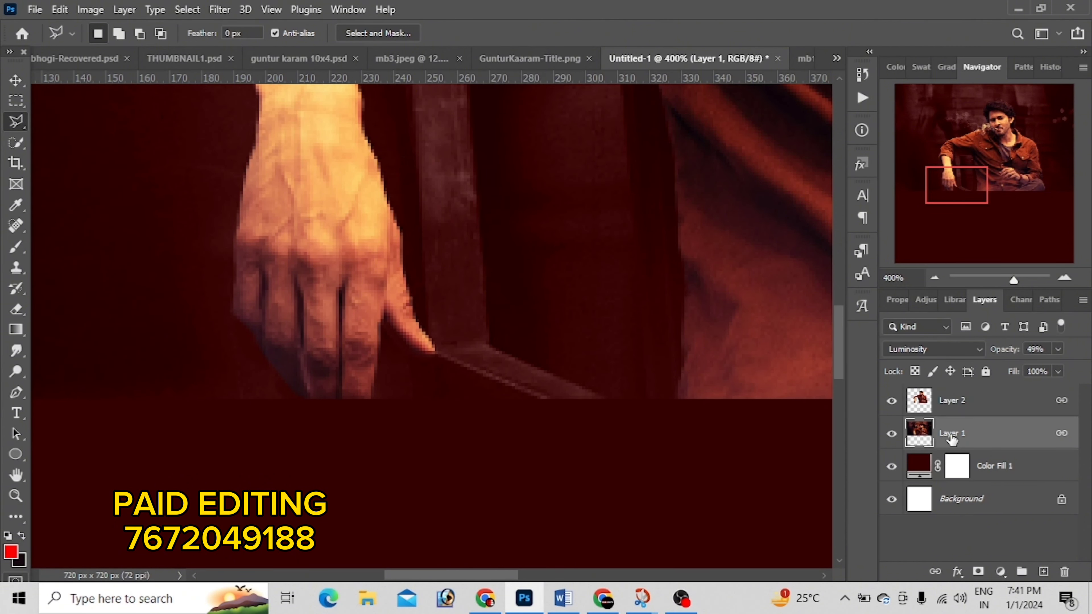
{"action": "key", "text": "ctrl+minus"}
{"action": "key", "text": "ctrl+minus"}
{"action": "key", "text": "ctrl+minus"}
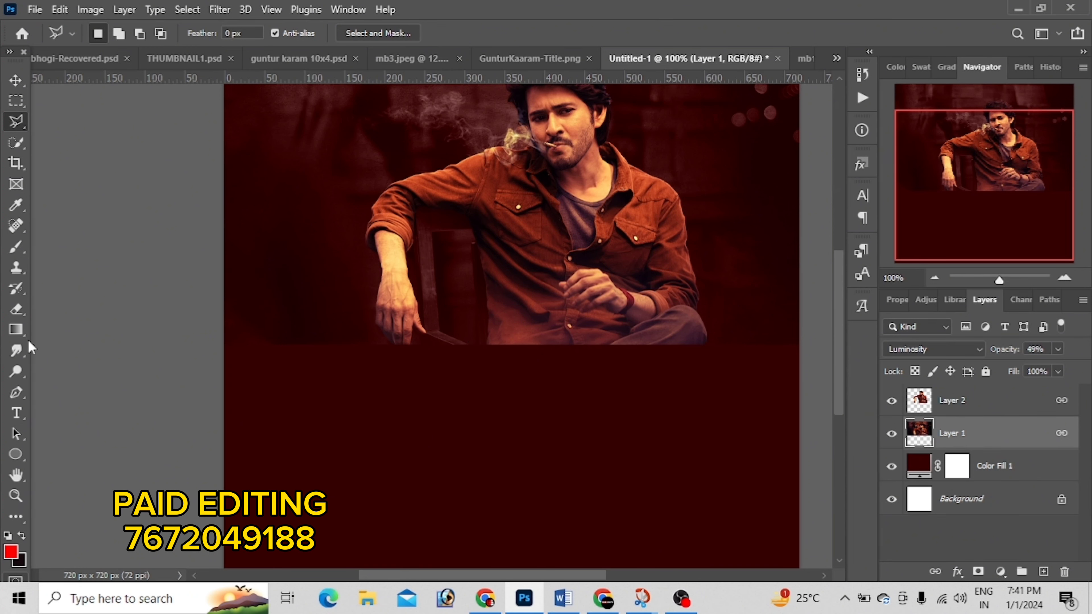
Step: Erase Layer 1's hard bottom edge with a 417 px soft eraser
{"action": "left_click", "coordinate": [16, 309]}
{"action": "right_click", "coordinate": [383, 391]}
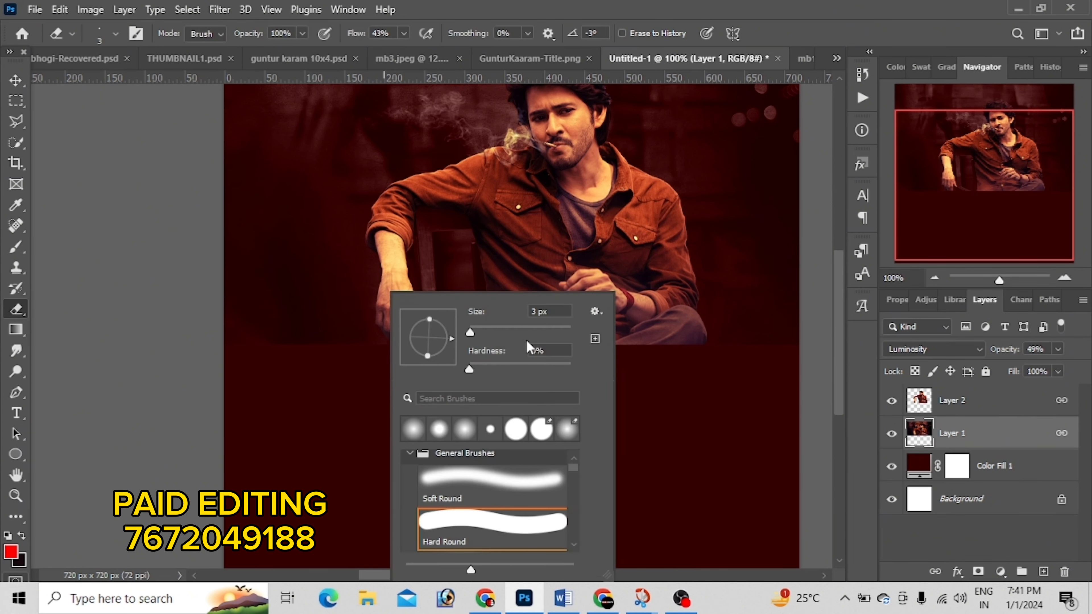
{"action": "left_click_drag", "start_coordinate": [530, 348], "coordinate": [560, 334]}
{"action": "left_click", "coordinate": [409, 393]}
{"action": "left_click", "coordinate": [719, 402]}
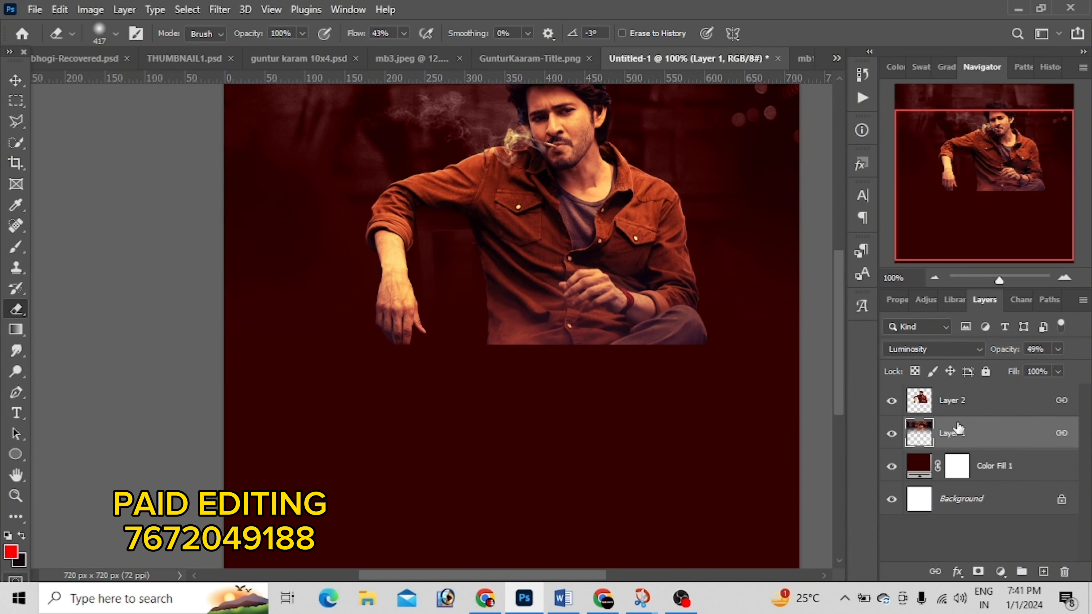
Step: Set a 291 px eraser on Layer 2, then switch to the Move tool and zoom out
{"action": "left_click", "coordinate": [953, 402]}
{"action": "right_click", "coordinate": [605, 420]}
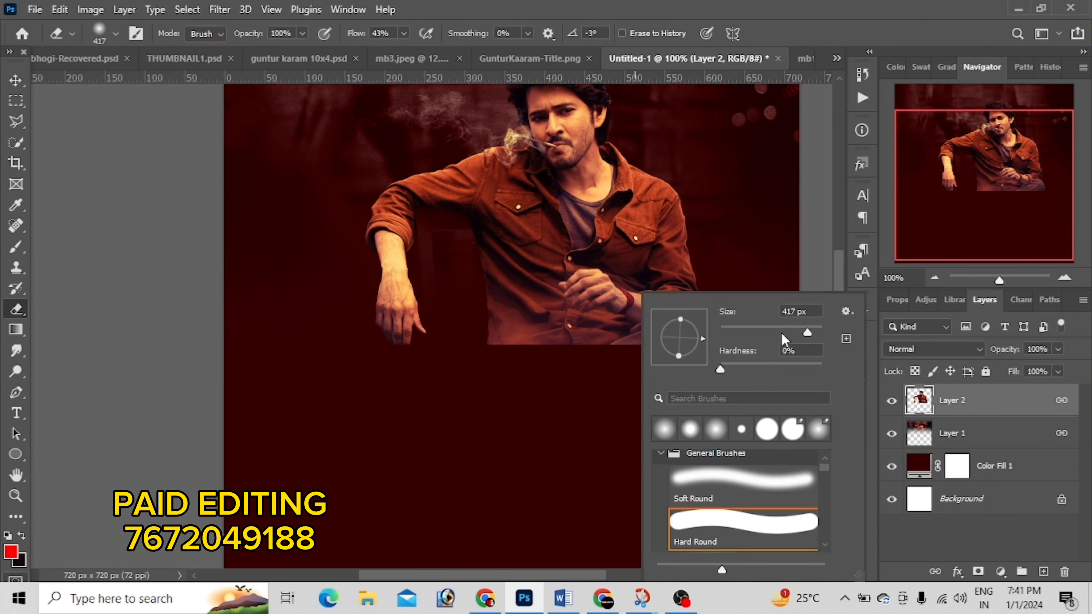
{"action": "left_click", "coordinate": [782, 333]}
{"action": "type", "text": "291"}
{"action": "key", "text": "Return"}
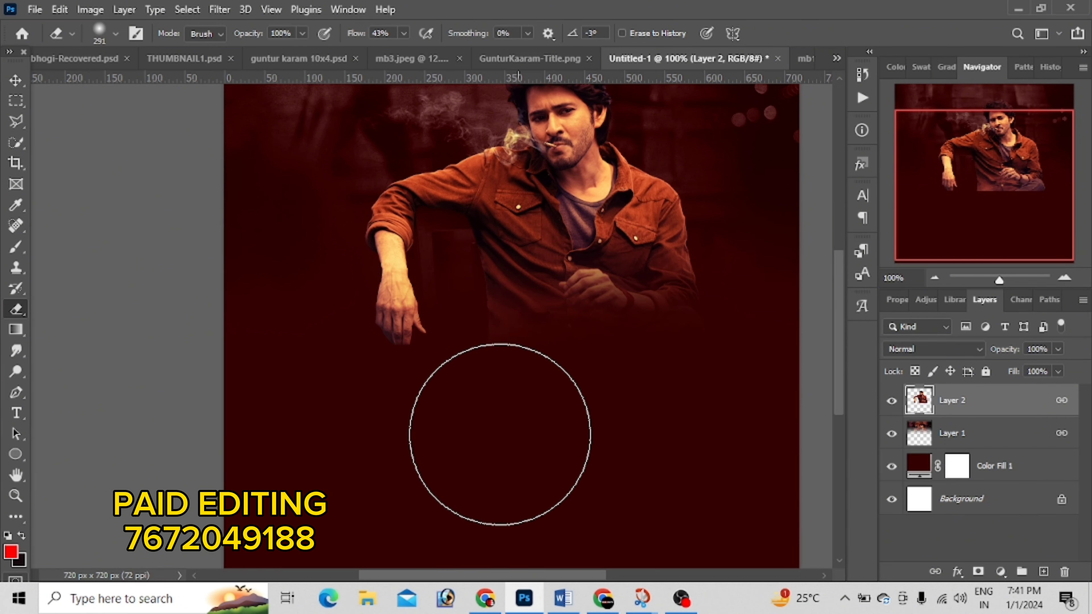
{"action": "scroll", "coordinate": [645, 460], "scroll_direction": "down", "scroll_amount": 2}
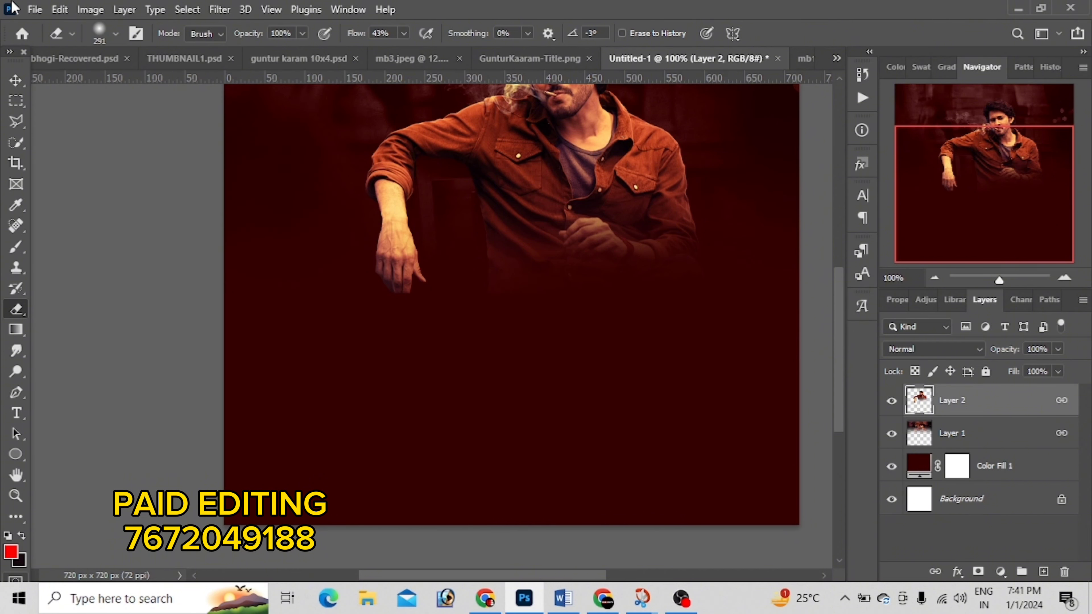
{"action": "left_click", "coordinate": [17, 79]}
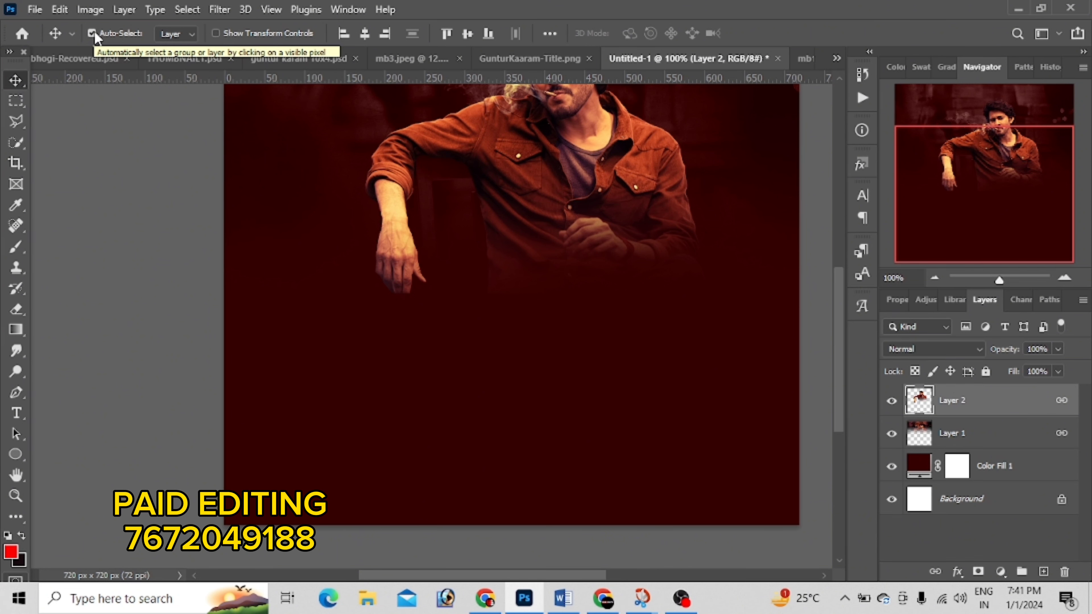
{"action": "scroll", "coordinate": [835, 81], "scroll_direction": "up", "scroll_amount": 6}
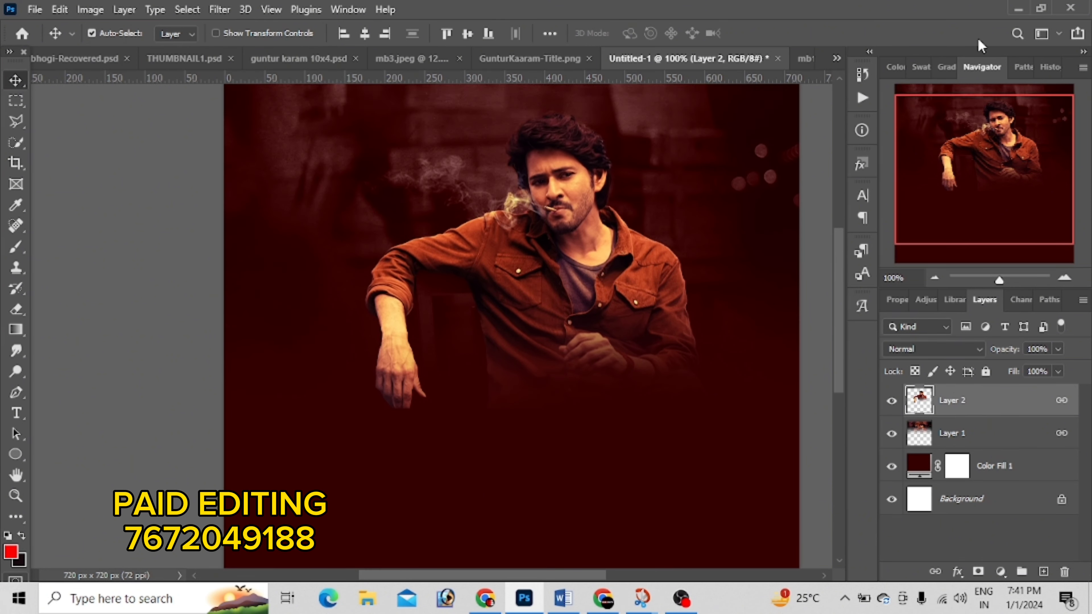
{"action": "key", "text": "ctrl+minus"}
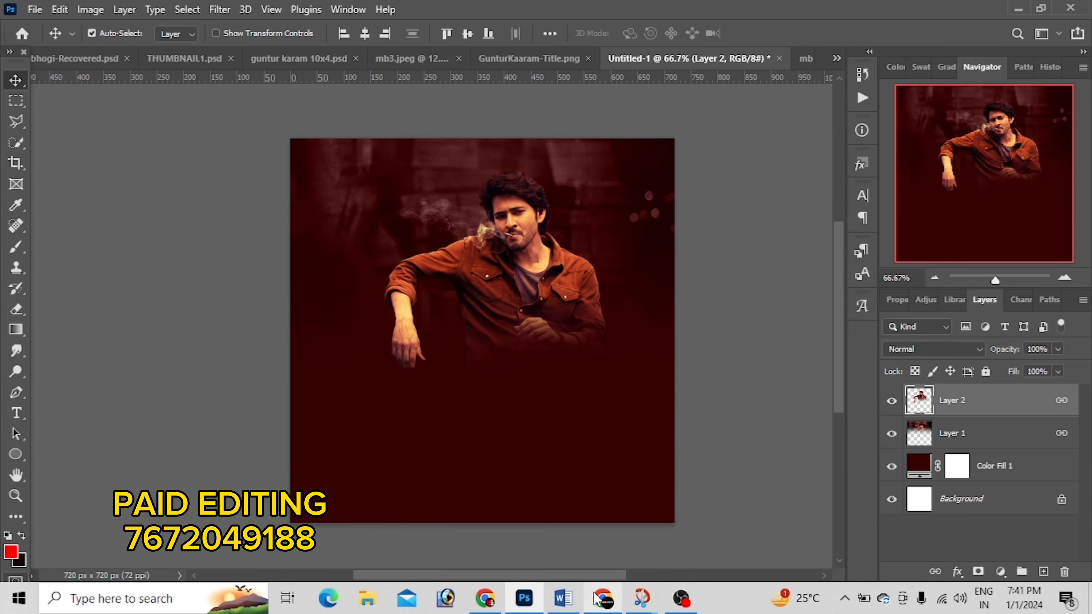
Step: Scale the second actor photo (Layers 3 and 4) to 44.73% across the lower canvas
{"action": "left_click", "coordinate": [692, 598]}
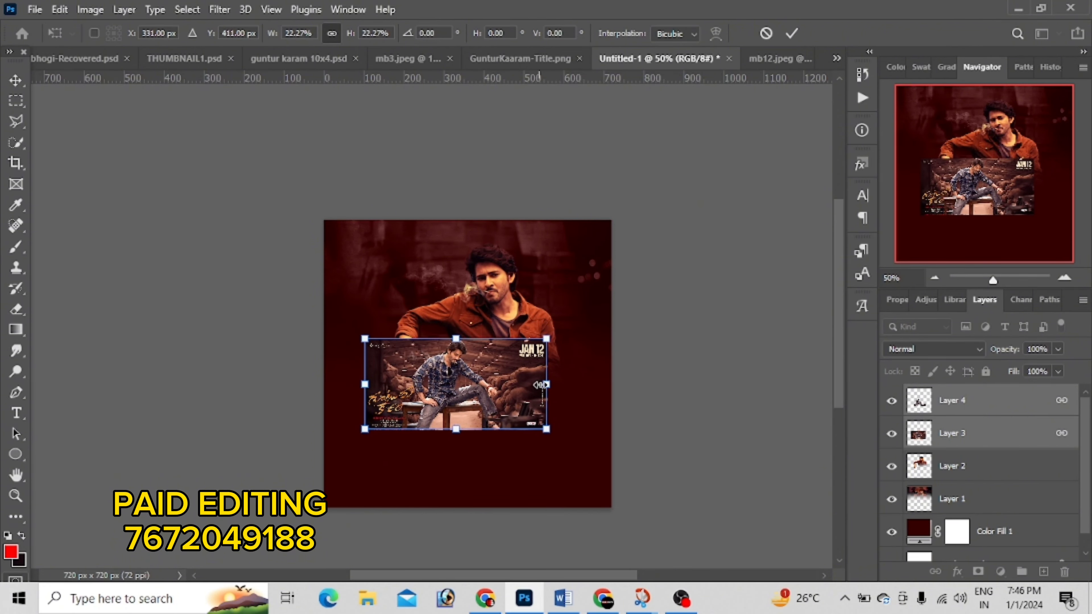
{"action": "left_click_drag", "start_coordinate": [546, 384], "coordinate": [683, 384]}
{"action": "mouse_move", "coordinate": [641, 420]}
{"action": "left_mouse_down"}
{"action": "mouse_move", "coordinate": [578, 448]}
{"action": "mouse_move", "coordinate": [590, 454]}
{"action": "left_mouse_up"}
{"action": "left_click_drag", "start_coordinate": [474, 495], "coordinate": [475, 519]}
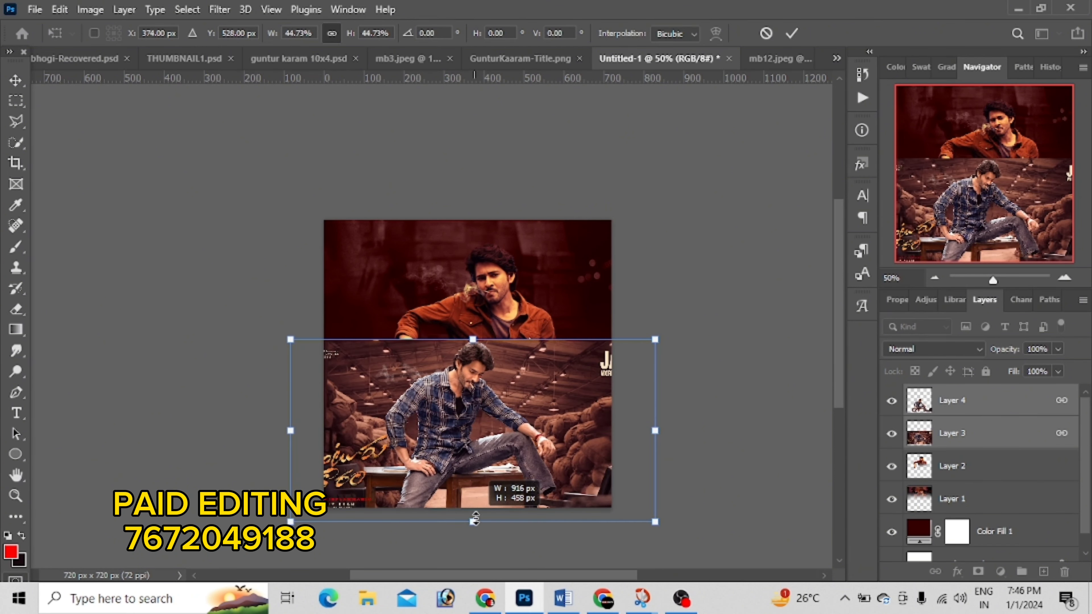
{"action": "left_click_drag", "start_coordinate": [488, 481], "coordinate": [488, 465]}
{"action": "key", "text": "Return"}
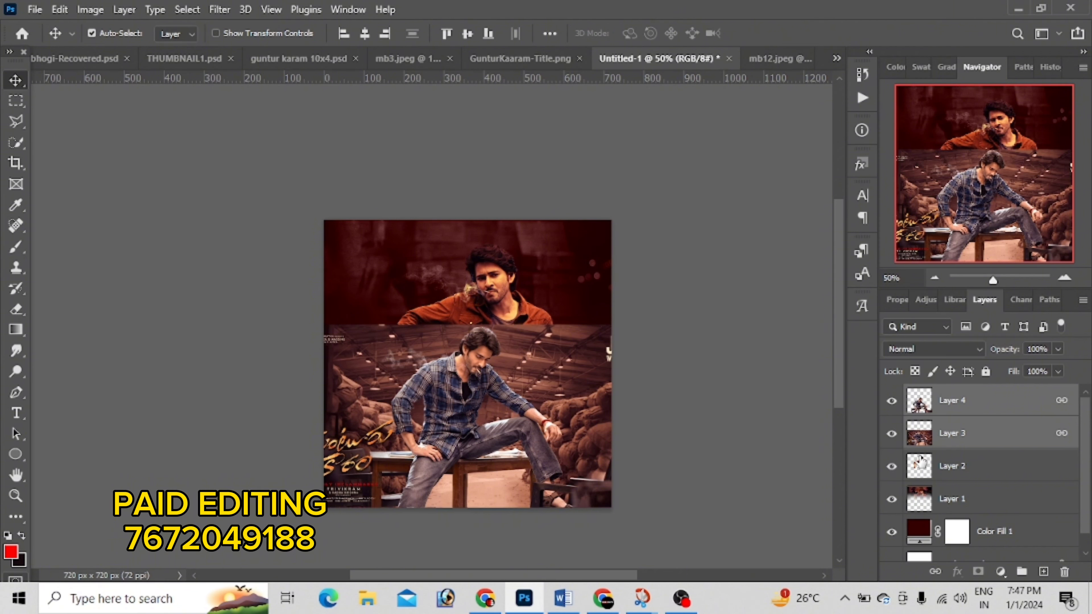
Step: Erase Layer 3's top band, lower-left title lettering and right-side sacks with the soft Eraser
{"action": "left_click", "coordinate": [919, 469]}
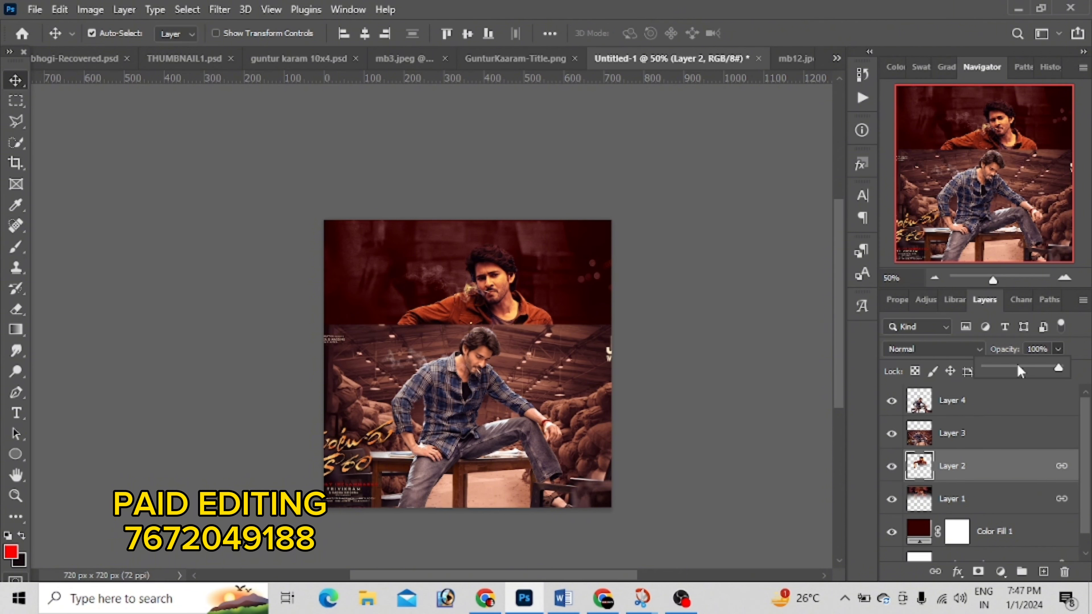
{"action": "left_click", "coordinate": [1016, 433]}
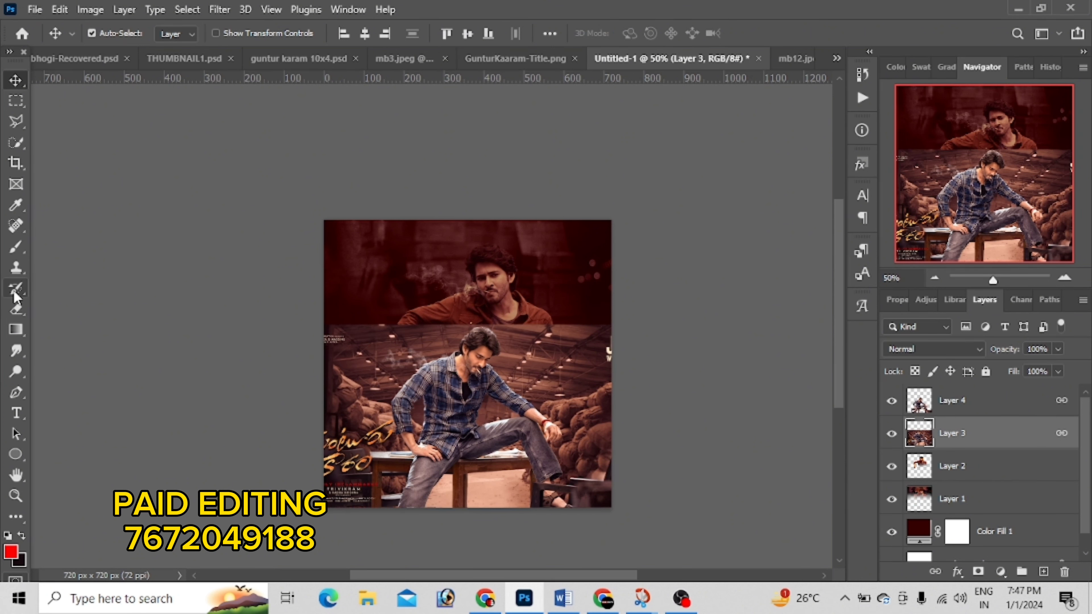
{"action": "left_click", "coordinate": [16, 309]}
{"action": "mouse_move", "coordinate": [303, 346]}
{"action": "left_mouse_down"}
{"action": "mouse_move", "coordinate": [378, 329]}
{"action": "mouse_move", "coordinate": [602, 337]}
{"action": "left_mouse_up"}
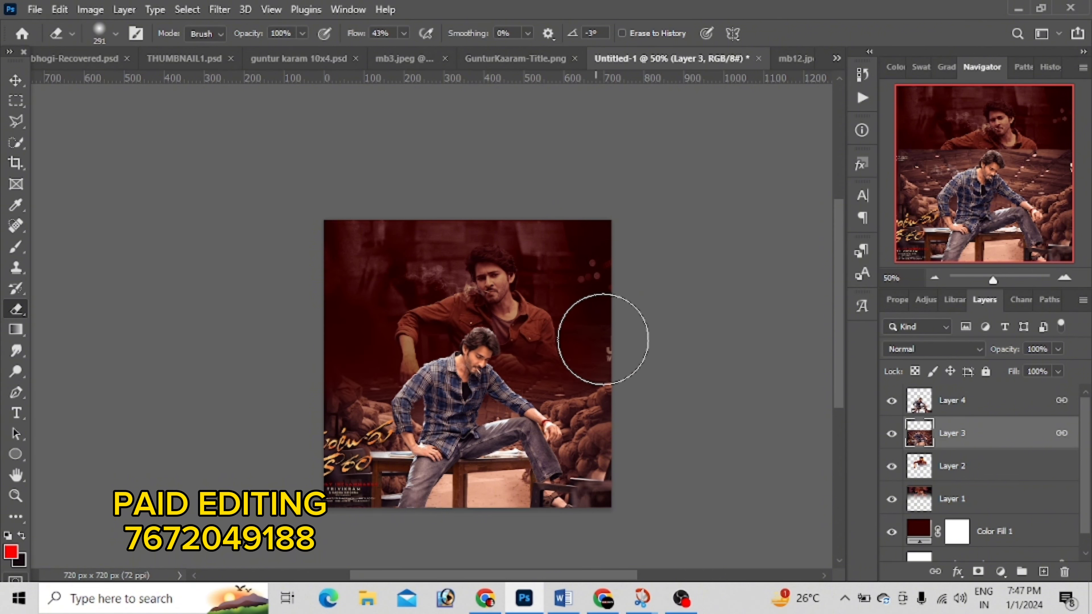
{"action": "mouse_move", "coordinate": [300, 386]}
{"action": "left_mouse_down"}
{"action": "mouse_move", "coordinate": [341, 427]}
{"action": "mouse_move", "coordinate": [275, 463]}
{"action": "mouse_move", "coordinate": [256, 524]}
{"action": "mouse_move", "coordinate": [315, 525]}
{"action": "mouse_move", "coordinate": [304, 524]}
{"action": "left_mouse_up"}
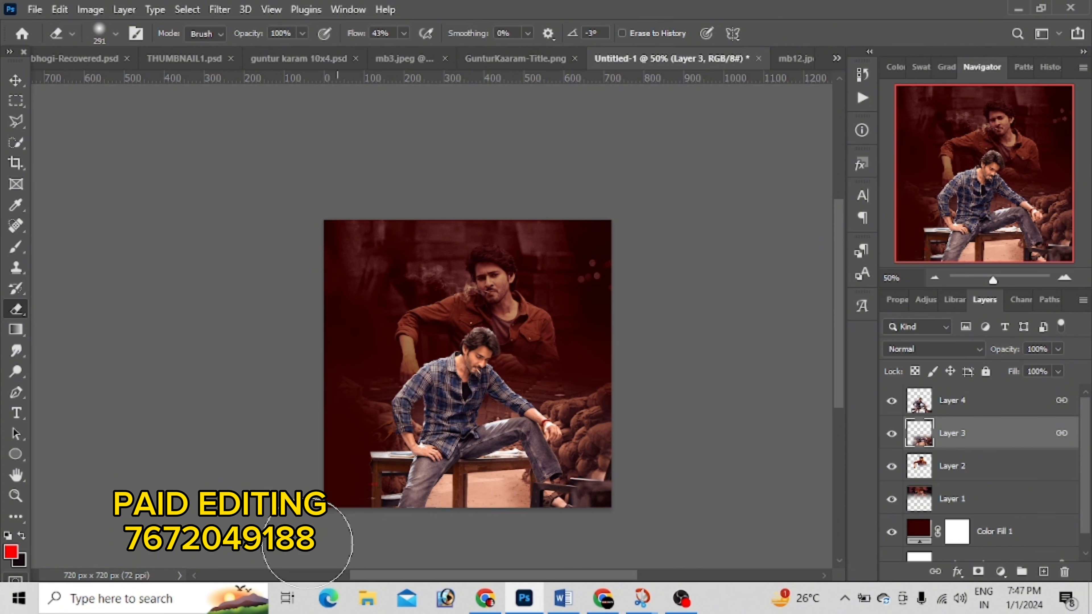
{"action": "left_click_drag", "start_coordinate": [575, 446], "coordinate": [658, 525]}
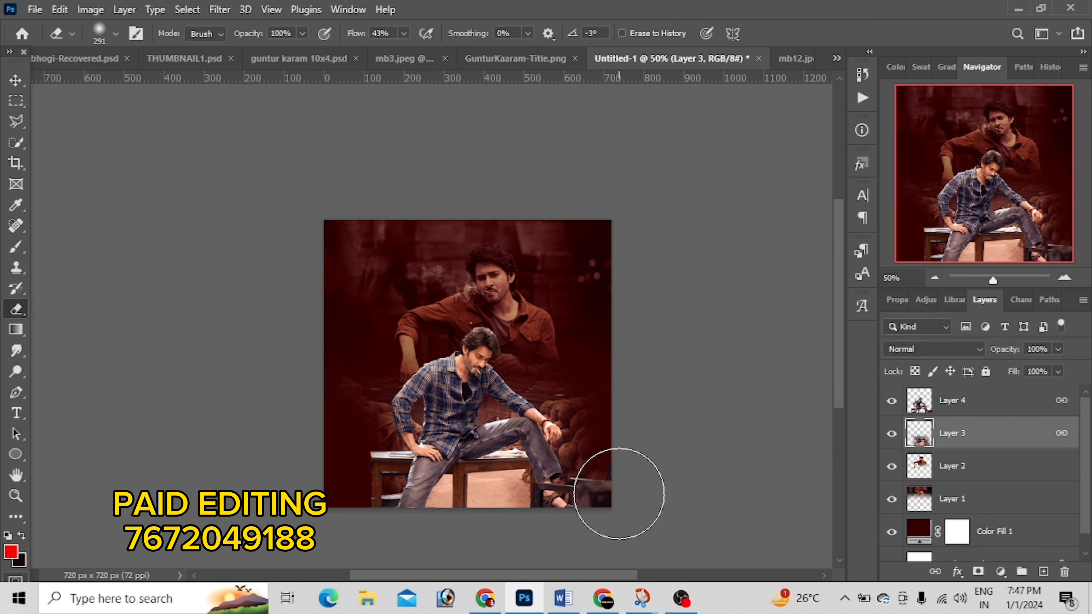
{"action": "left_click_drag", "start_coordinate": [633, 458], "coordinate": [655, 443]}
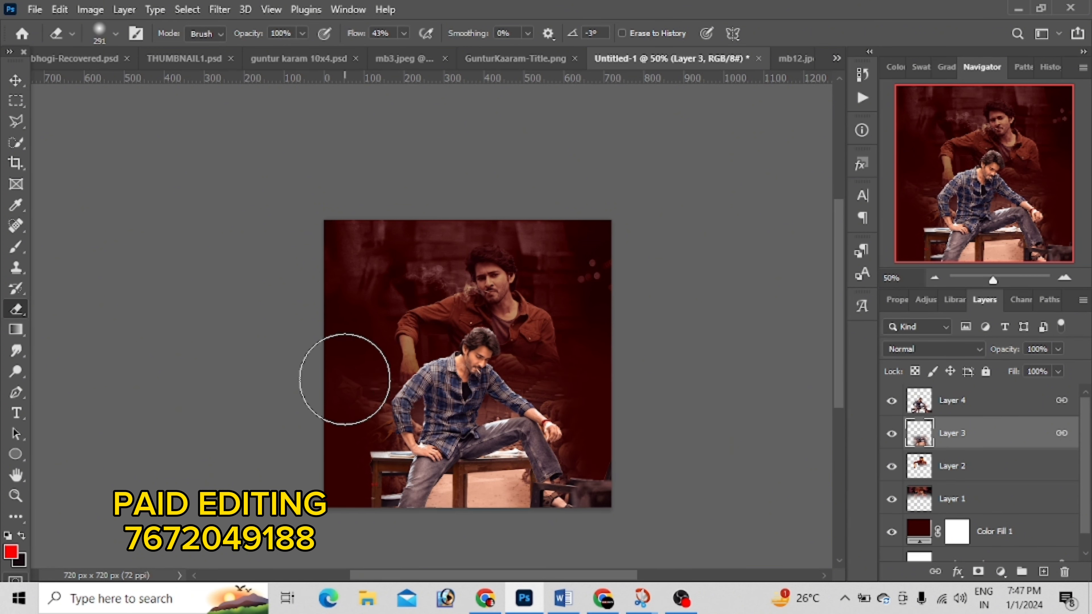
Step: Fade the figure and brown shapes beside the seated man, then preview Layer 3's blend modes
{"action": "mouse_move", "coordinate": [344, 378]}
{"action": "left_mouse_down"}
{"action": "mouse_move", "coordinate": [336, 395]}
{"action": "mouse_move", "coordinate": [420, 413]}
{"action": "left_mouse_up"}
{"action": "left_click_drag", "start_coordinate": [559, 413], "coordinate": [593, 397]}
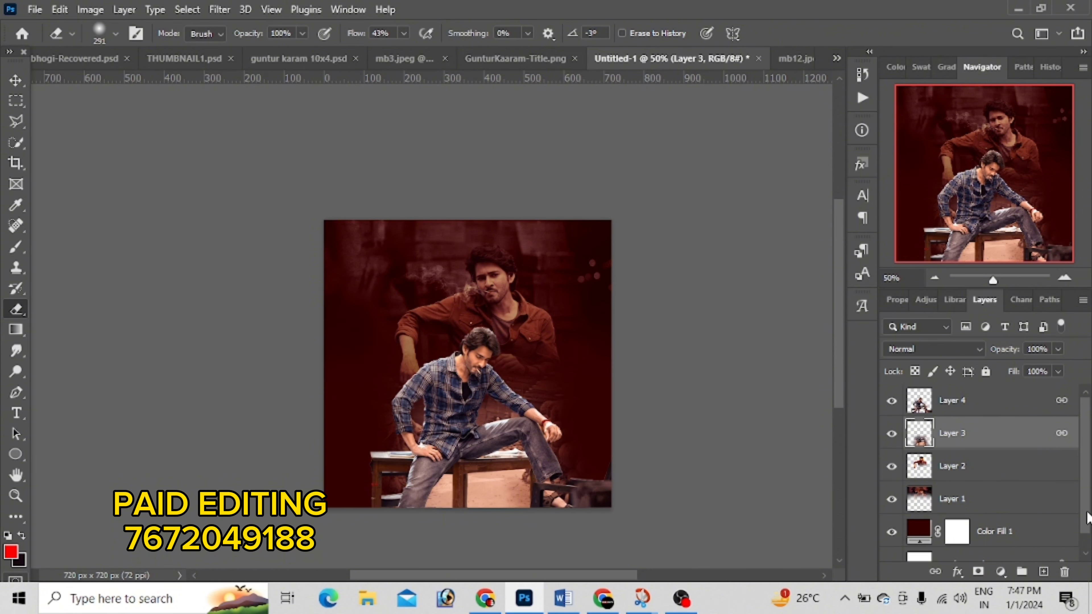
{"action": "left_click", "coordinate": [937, 461]}
{"action": "left_click", "coordinate": [941, 435]}
{"action": "left_click", "coordinate": [927, 350]}
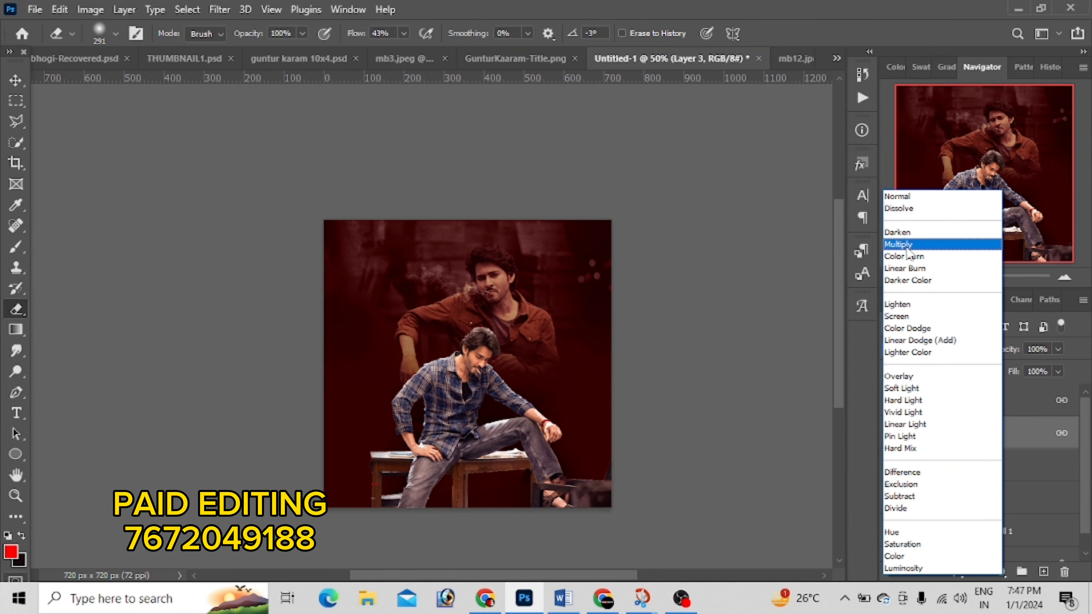
Step: Revert a trial Luminosity blend, keeping Layer 3 at Normal with 38% opacity
{"action": "left_click", "coordinate": [903, 568]}
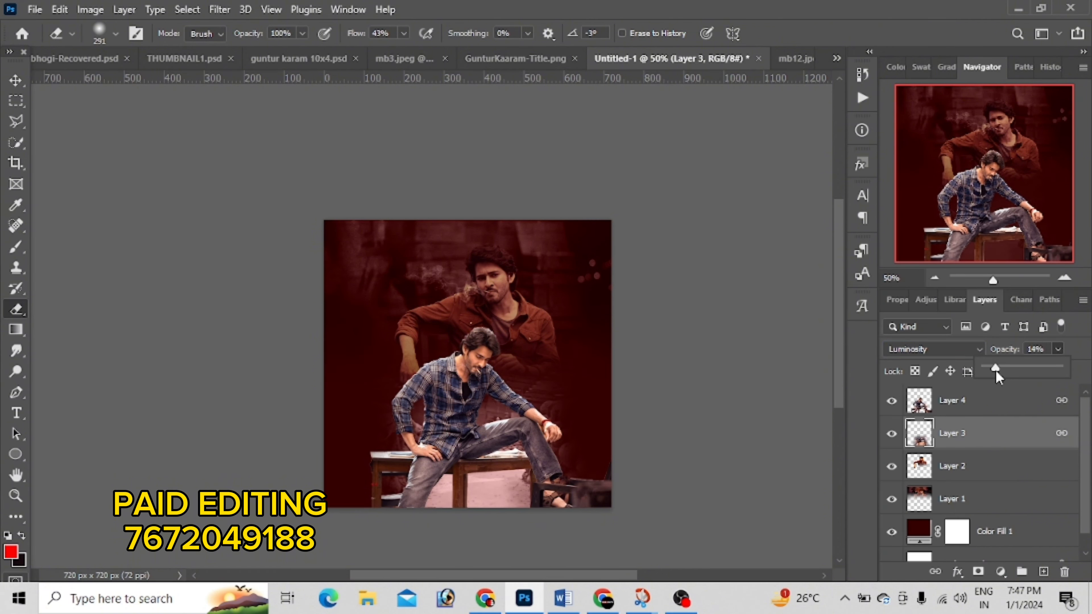
{"action": "left_click_drag", "start_coordinate": [995, 368], "coordinate": [1032, 368]}
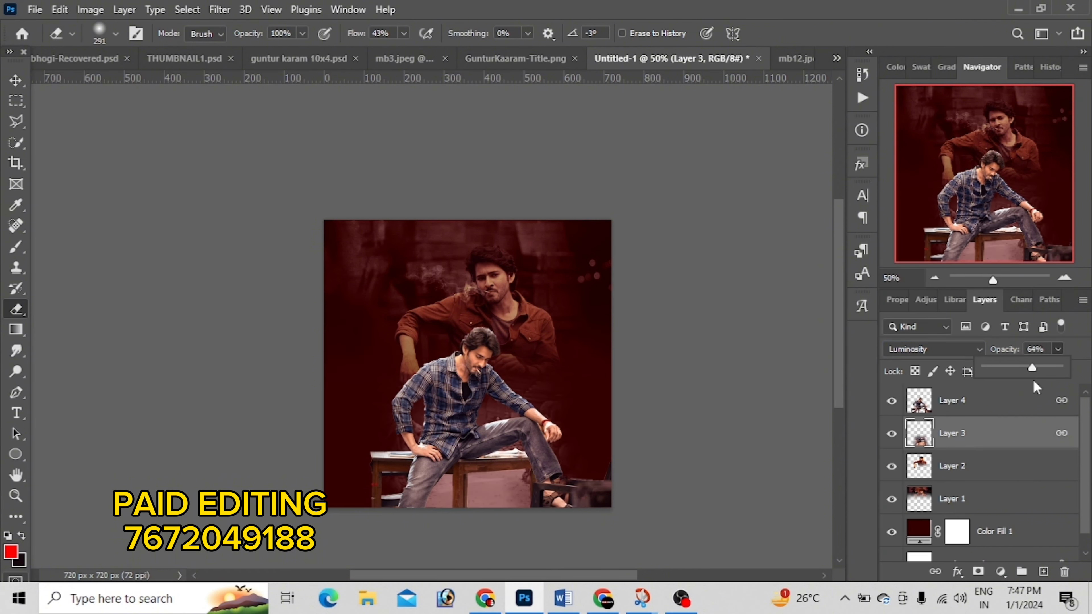
{"action": "key", "text": "ctrl+z"}
{"action": "key", "text": "ctrl+z"}
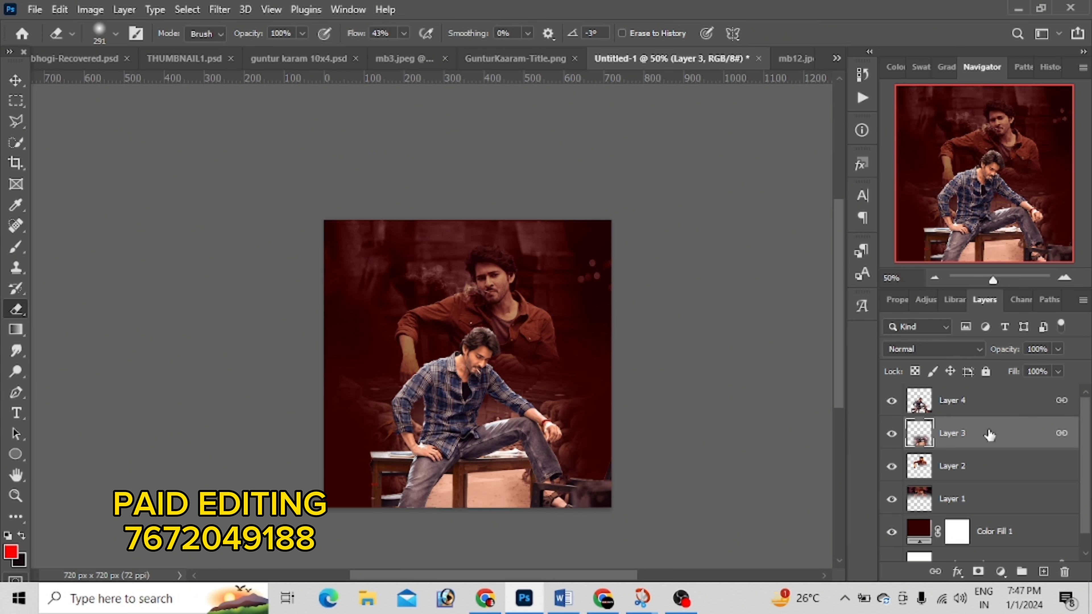
{"action": "key", "text": "ctrl+z"}
{"action": "key", "text": "ctrl+z"}
{"action": "key", "text": "ctrl+z"}
{"action": "key", "text": "ctrl+z"}
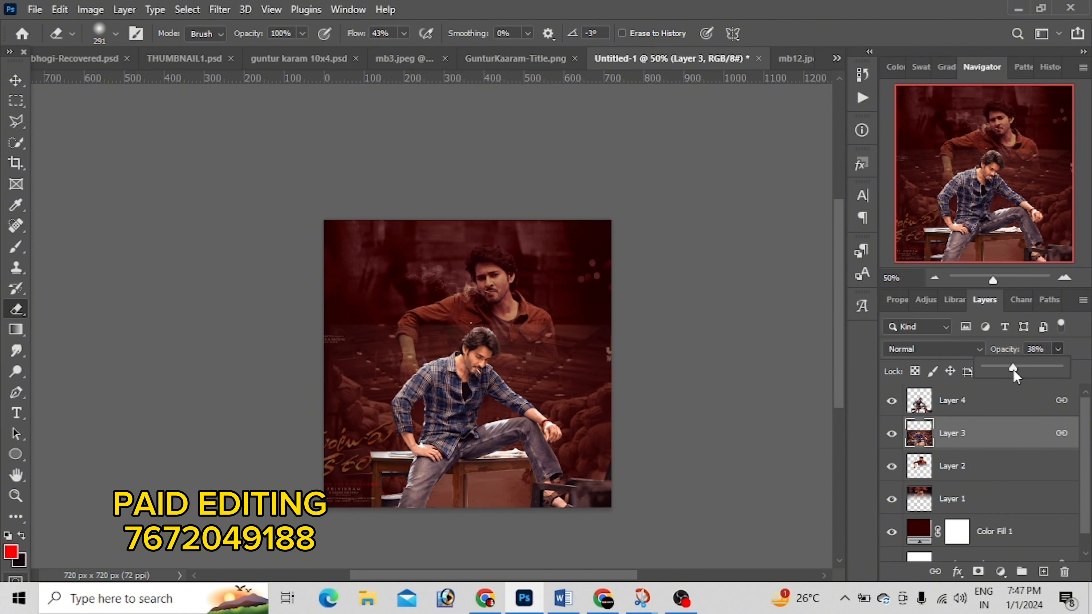
{"action": "left_click", "coordinate": [1013, 368]}
Step: Erase texture near the right shoulder and bottom-left table legs, then raise Layer 3 to 48% opacity
{"action": "left_click_drag", "start_coordinate": [555, 352], "coordinate": [706, 356]}
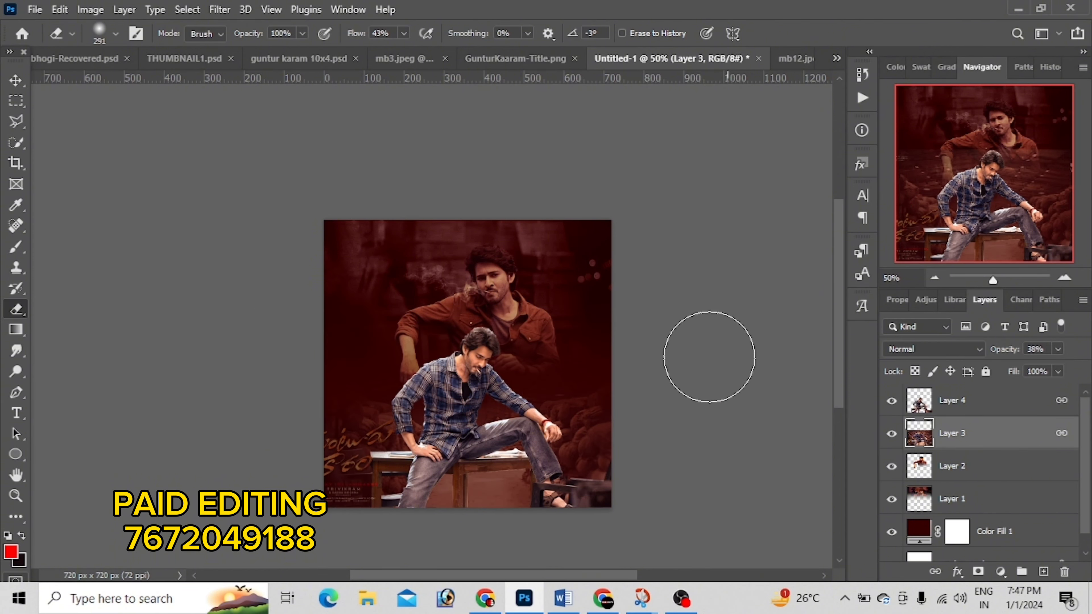
{"action": "left_click_drag", "start_coordinate": [357, 504], "coordinate": [354, 489]}
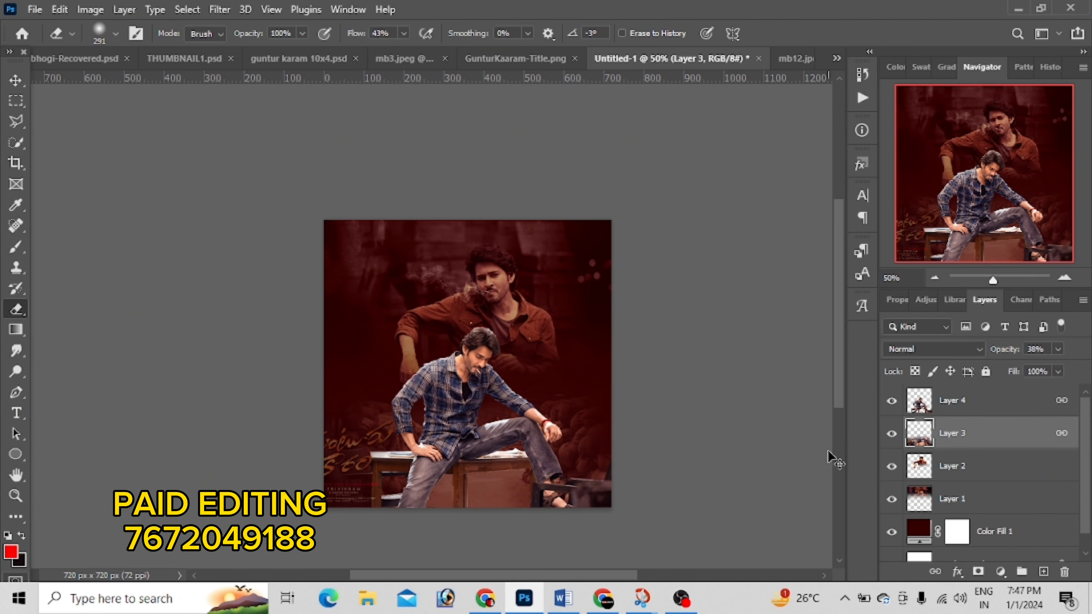
{"action": "key", "text": "ctrl+plus"}
{"action": "key", "text": "ctrl+plus"}
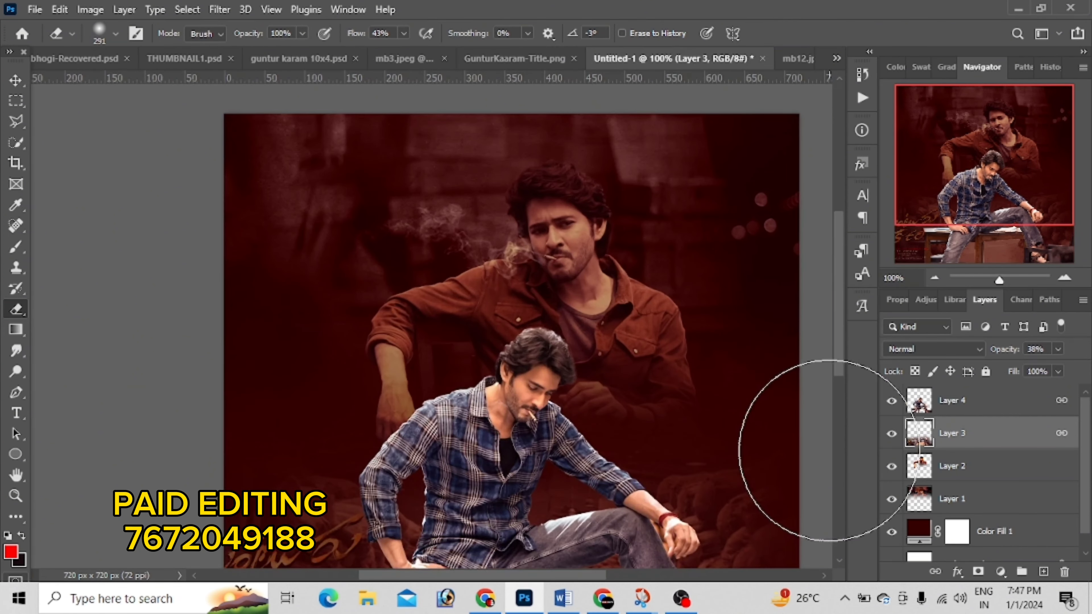
{"action": "left_click_drag", "start_coordinate": [986, 158], "coordinate": [1014, 270]}
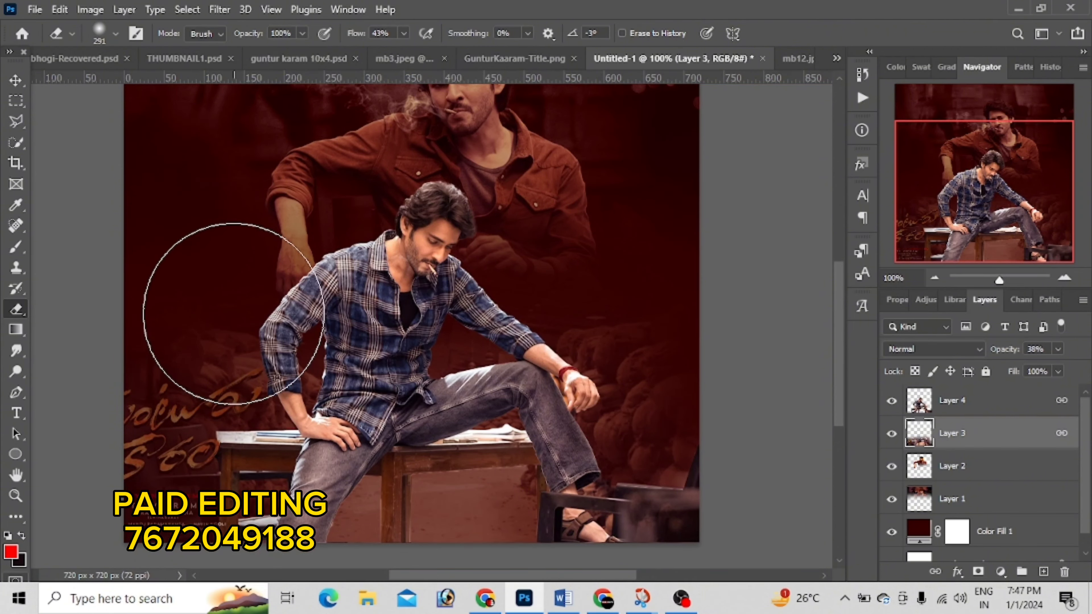
{"action": "scroll", "coordinate": [430, 301], "scroll_direction": "up", "scroll_amount": 1}
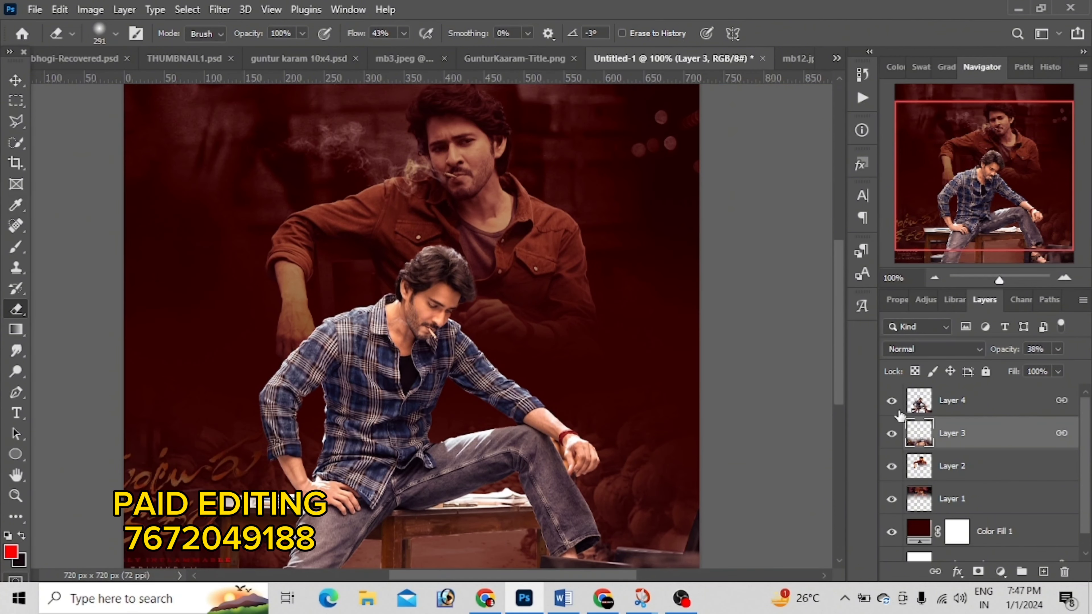
{"action": "left_click", "coordinate": [1056, 352]}
{"action": "left_click_drag", "start_coordinate": [1034, 366], "coordinate": [1042, 367]}
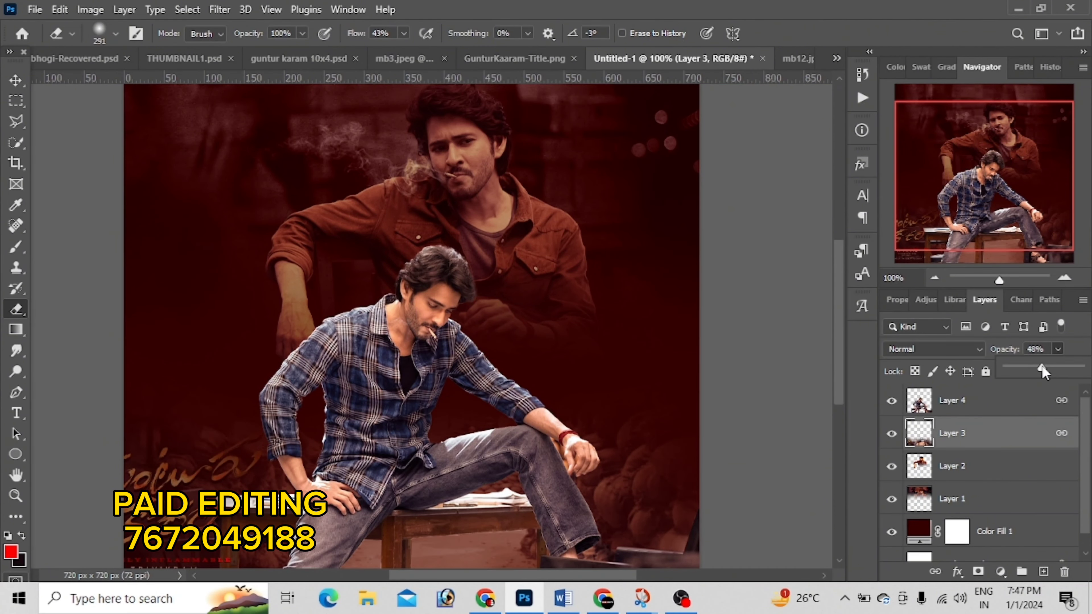
{"action": "key", "text": "ctrl+minus"}
{"action": "key", "text": "ctrl+minus"}
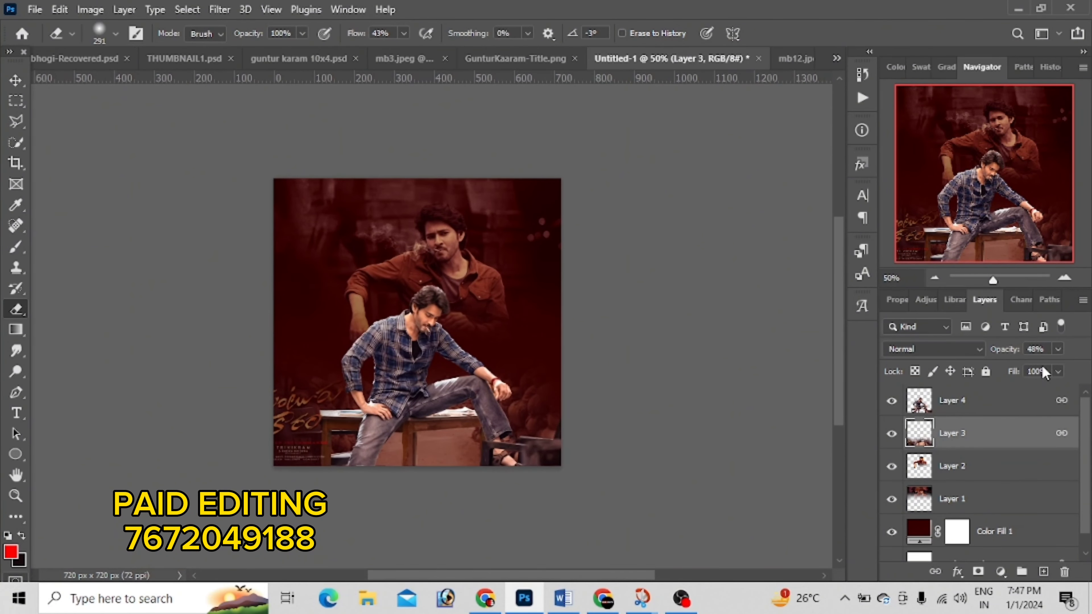
Step: Fade Layers 1 and 2, the smoking figure, together to 26% opacity
{"action": "left_click", "coordinate": [973, 509]}
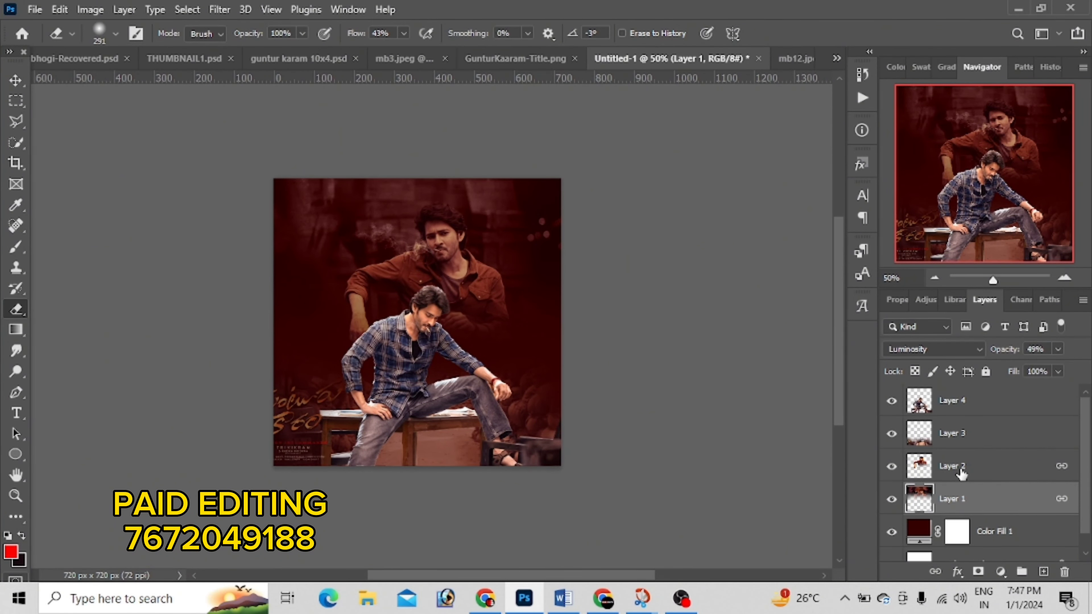
{"action": "left_click", "coordinate": [1006, 470], "text": "shift"}
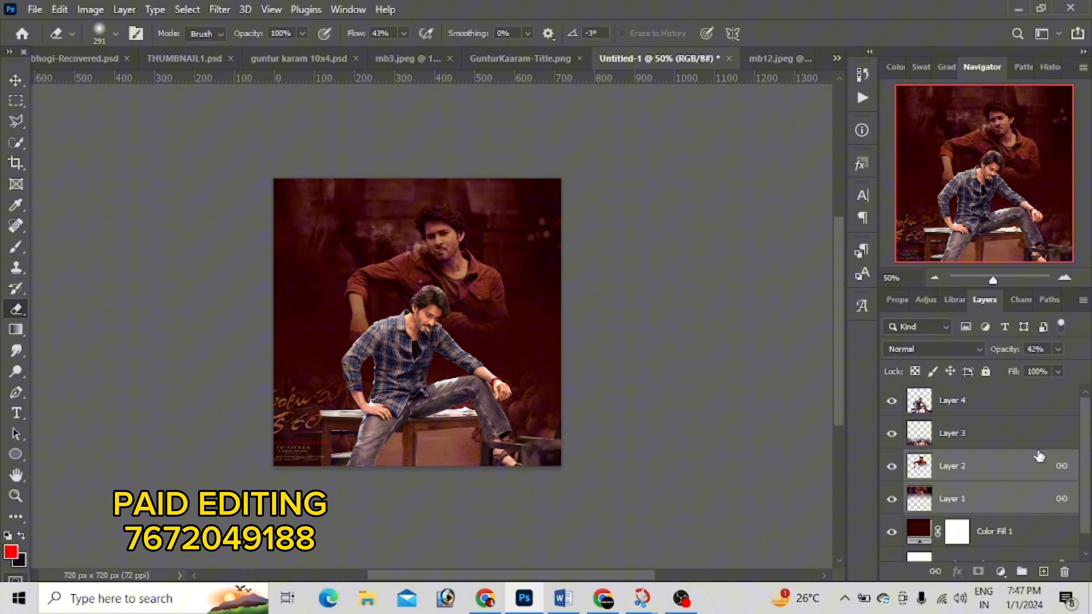
{"action": "left_click", "coordinate": [1055, 348]}
{"action": "left_click_drag", "start_coordinate": [1032, 367], "coordinate": [1019, 371]}
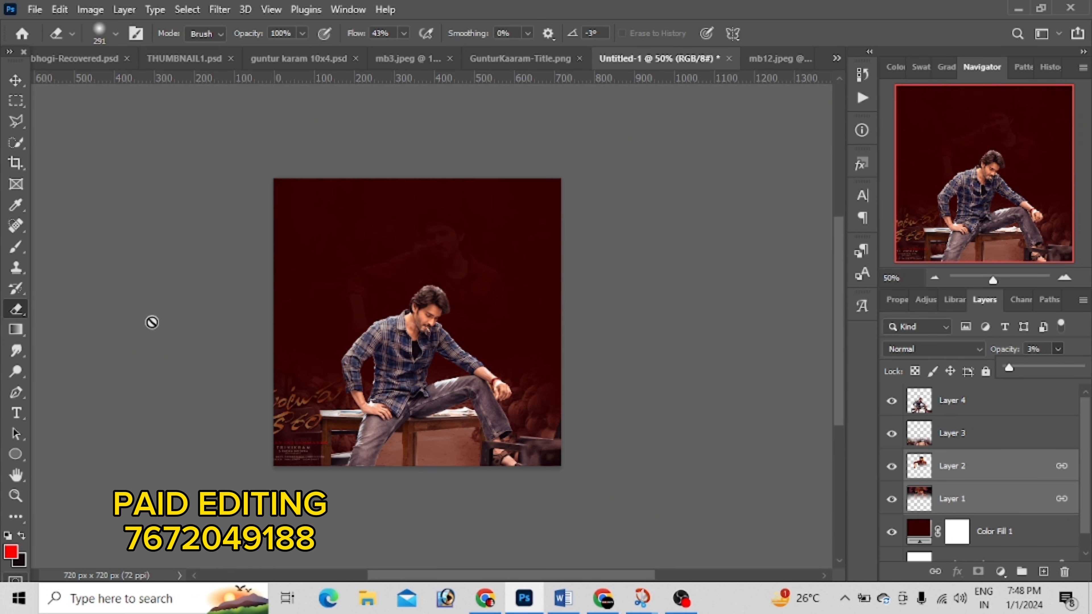
{"action": "left_click", "coordinate": [15, 80]}
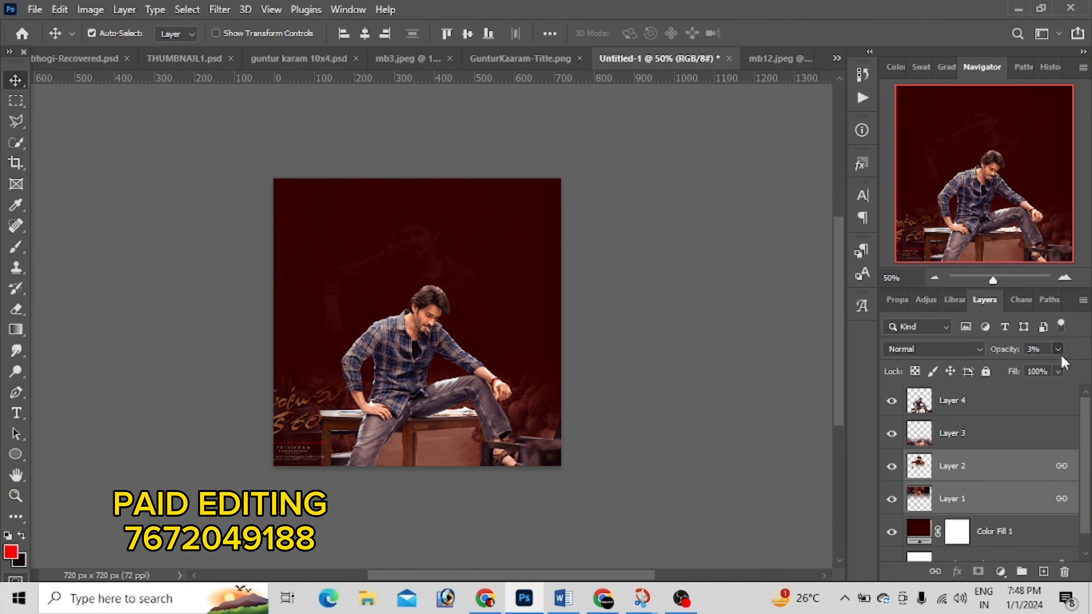
{"action": "left_click", "coordinate": [1037, 365]}
{"action": "left_click_drag", "start_coordinate": [1030, 365], "coordinate": [1026, 365]}
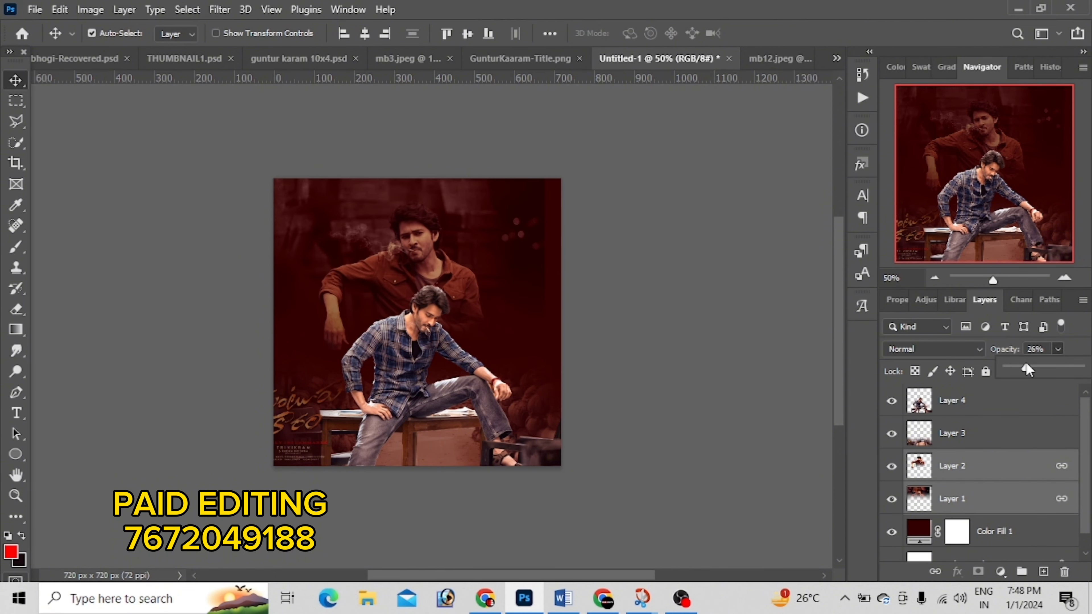
{"action": "key", "text": "ctrl+plus"}
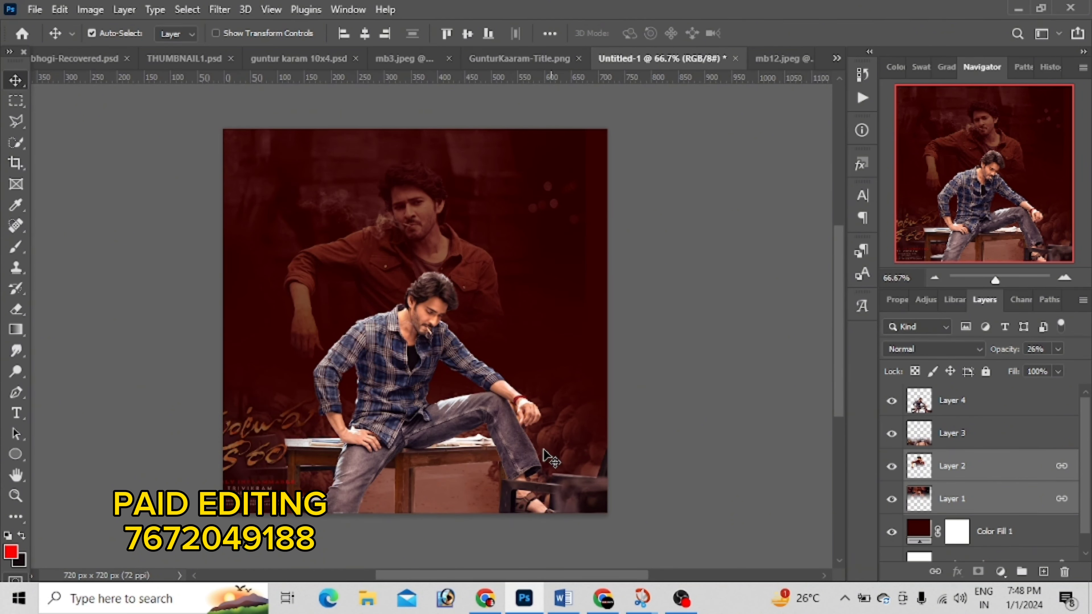
Step: Shift the faded smoking figure right and scale it up to about 118%
{"action": "scroll", "coordinate": [545, 451], "scroll_direction": "down", "scroll_amount": 1}
{"action": "scroll", "coordinate": [381, 471], "scroll_direction": "down", "scroll_amount": 1}
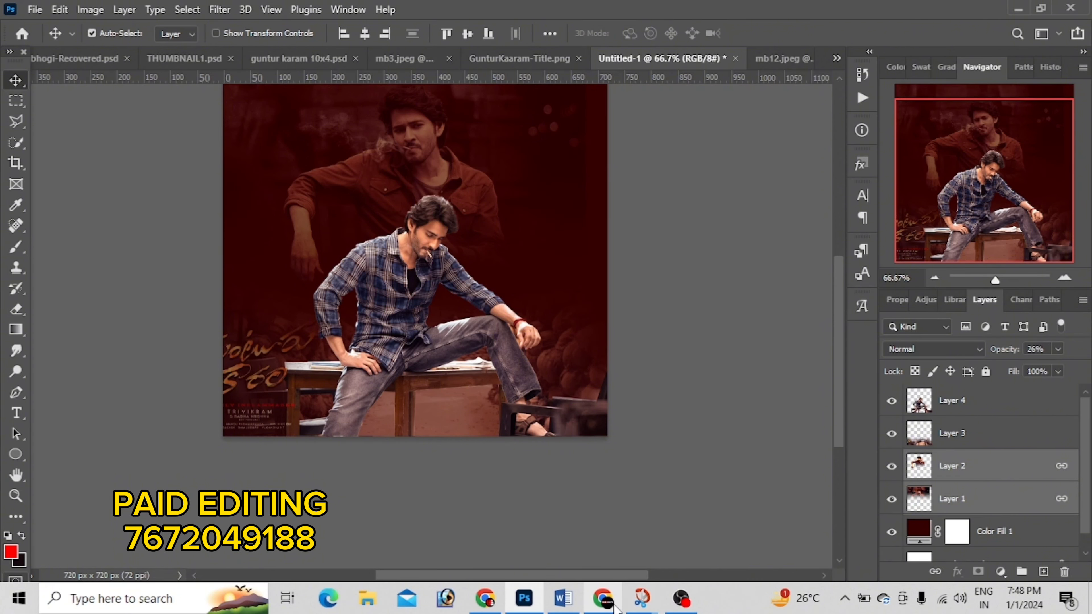
{"action": "scroll", "coordinate": [585, 361], "scroll_direction": "up", "scroll_amount": 1}
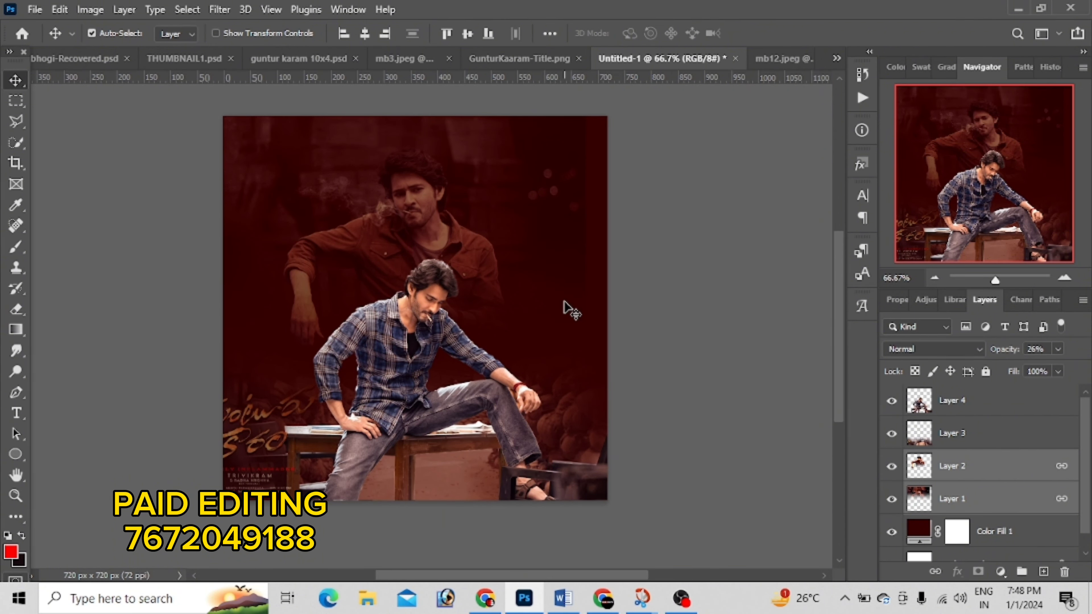
{"action": "left_click_drag", "start_coordinate": [556, 239], "coordinate": [597, 241]}
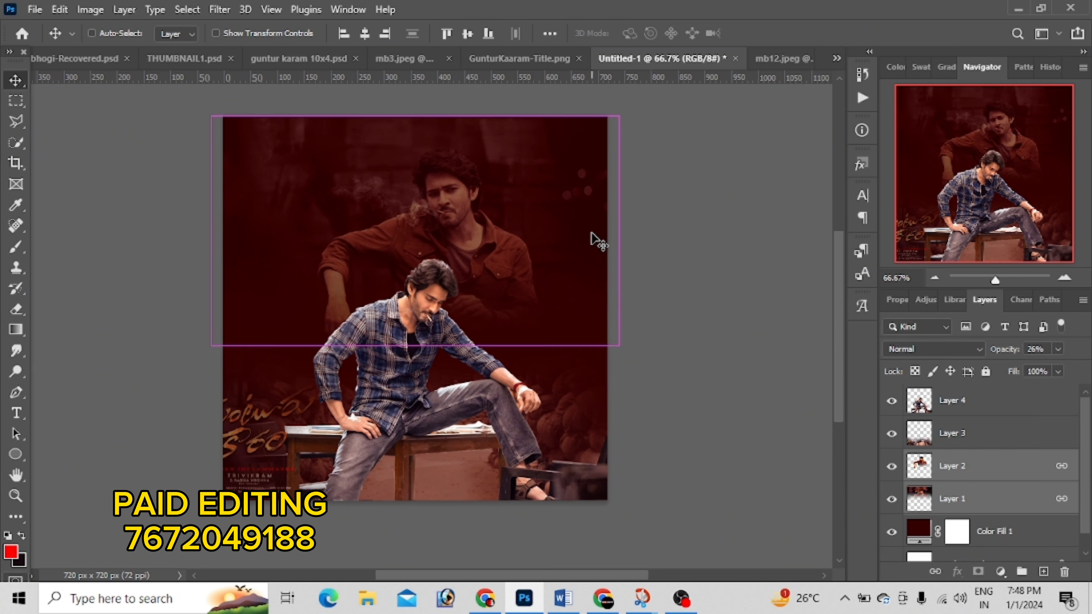
{"action": "key", "text": "ctrl+t"}
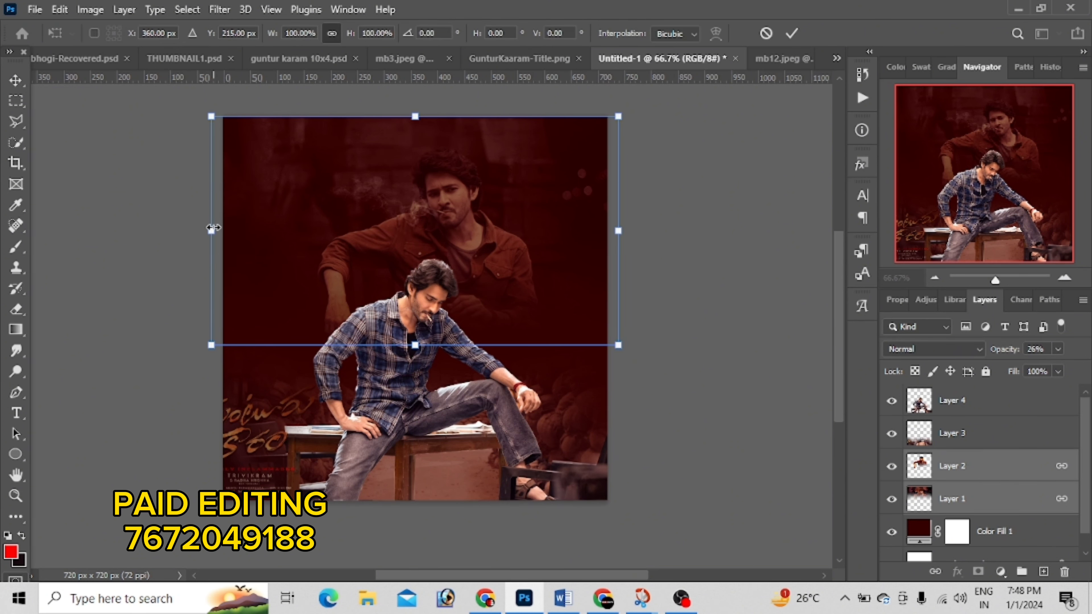
{"action": "left_click_drag", "start_coordinate": [212, 228], "coordinate": [140, 229]}
{"action": "mouse_move", "coordinate": [499, 245]}
{"action": "left_mouse_down"}
{"action": "mouse_move", "coordinate": [497, 270]}
{"action": "mouse_move", "coordinate": [507, 258]}
{"action": "left_mouse_up"}
{"action": "key", "text": "Return"}
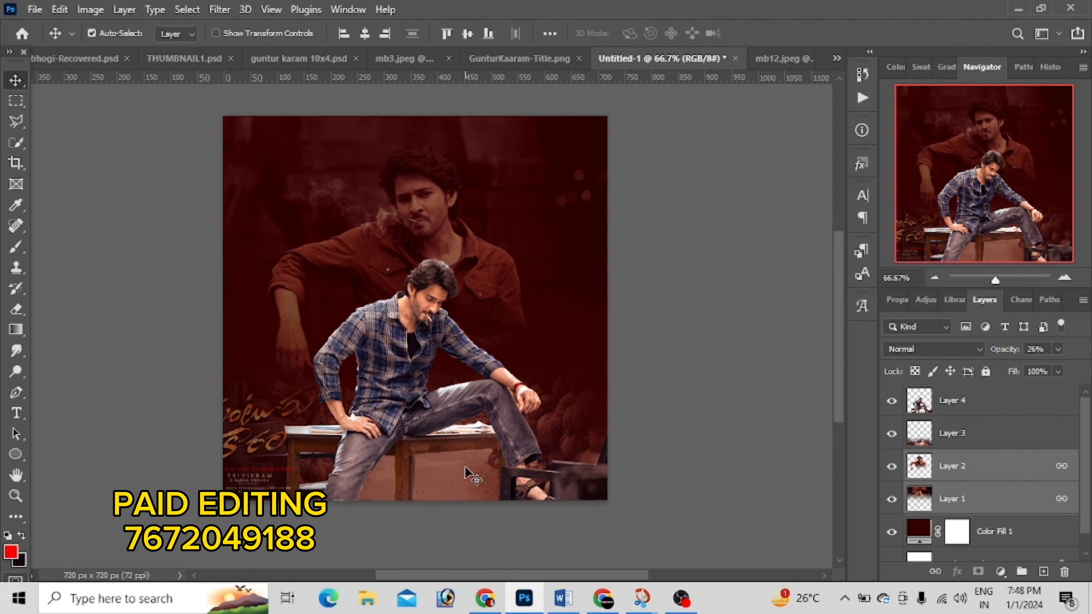
{"action": "scroll", "coordinate": [463, 430], "scroll_direction": "down", "scroll_amount": 2}
{"action": "scroll", "coordinate": [462, 402], "scroll_direction": "down", "scroll_amount": 2}
{"action": "scroll", "coordinate": [463, 405], "scroll_direction": "down", "scroll_amount": 2}
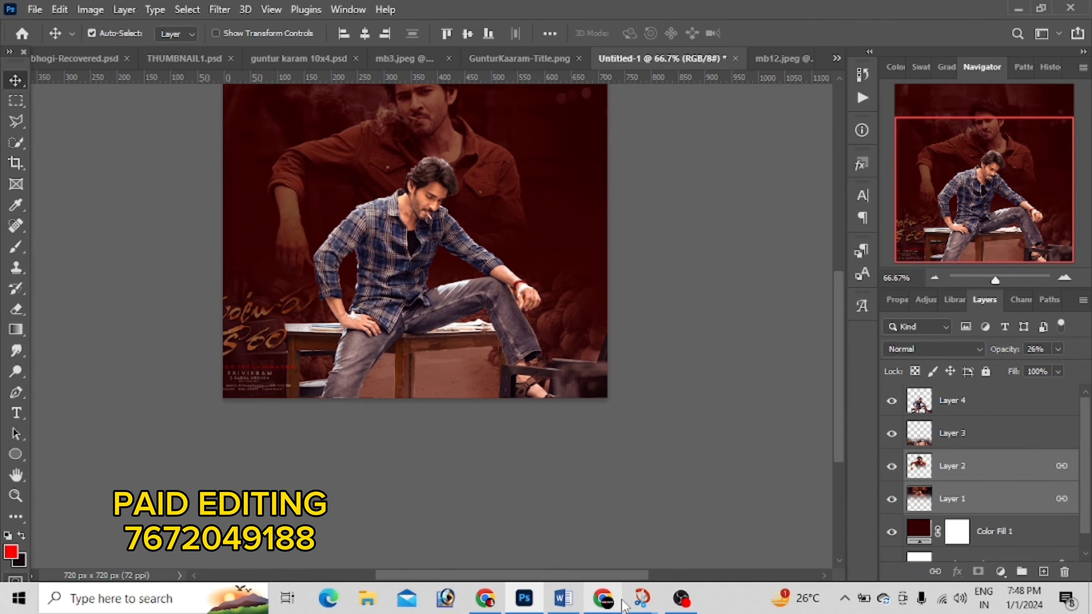
{"action": "left_click", "coordinate": [681, 598]}
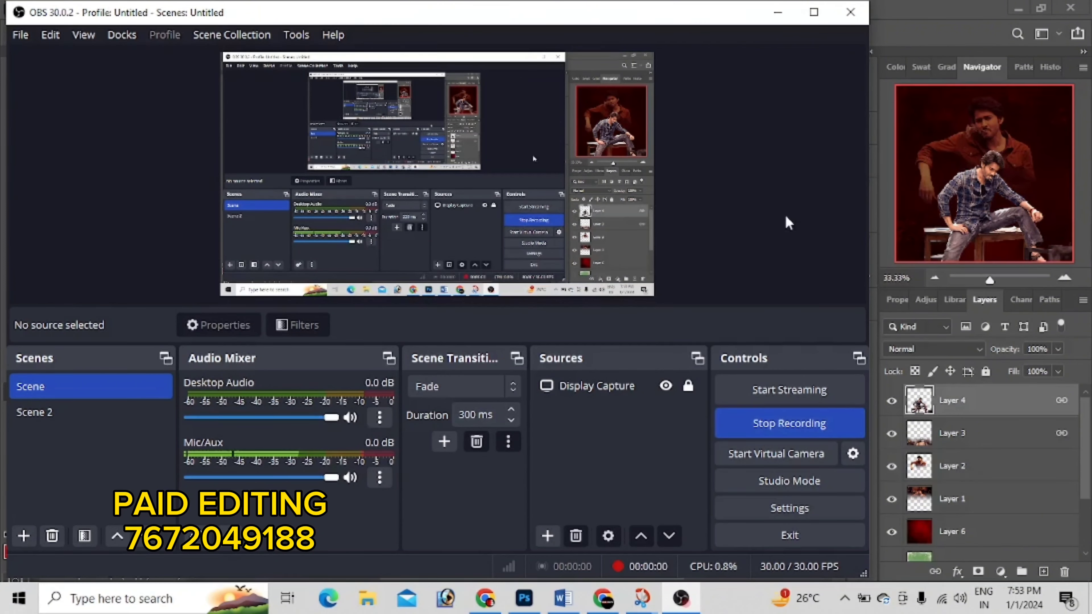
{"action": "left_click", "coordinate": [781, 17]}
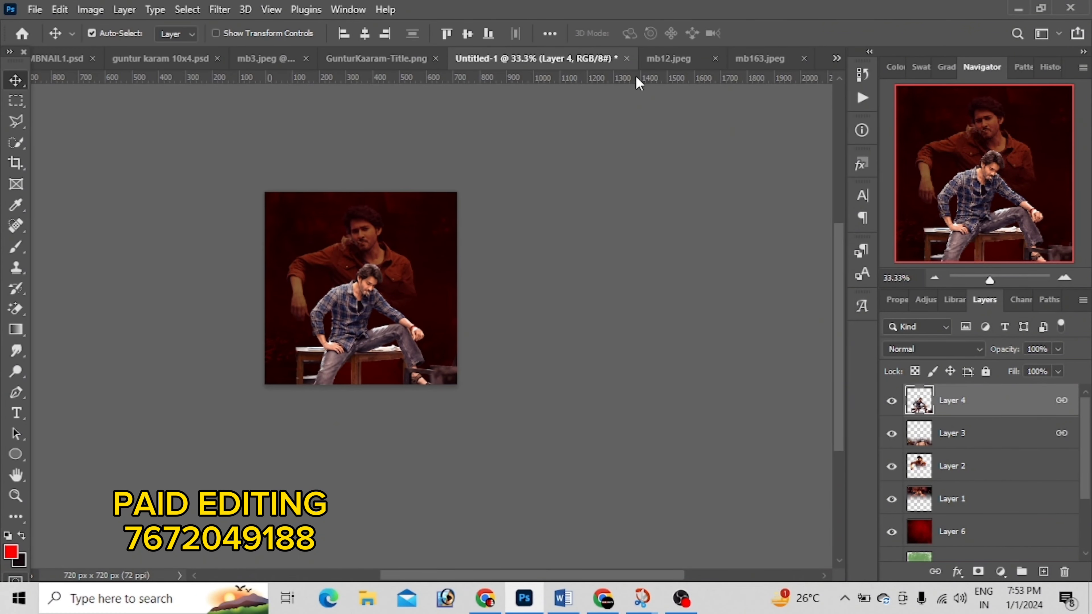
Step: In GunturKaaram-Title.png, show the hidden title layer, float the window and select the Telugu title
{"action": "left_click", "coordinate": [333, 60]}
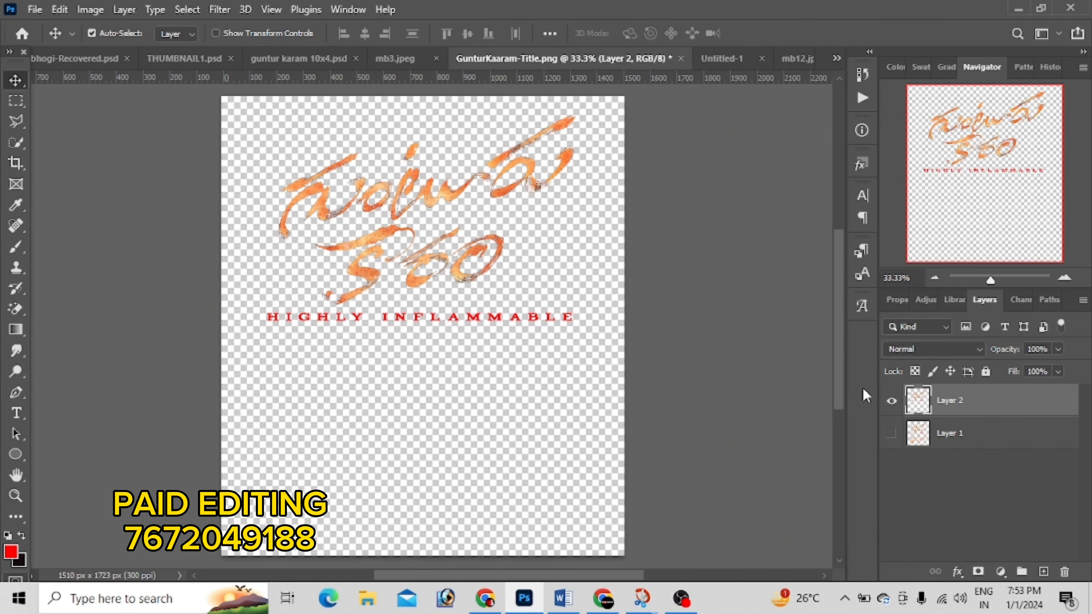
{"action": "left_click", "coordinate": [890, 434]}
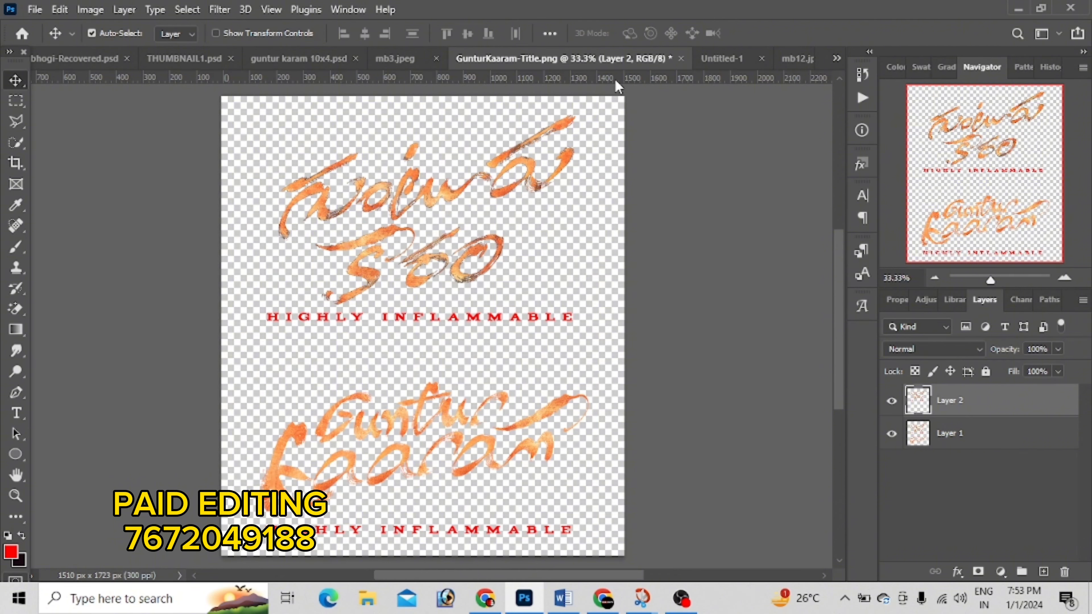
{"action": "left_click_drag", "start_coordinate": [588, 63], "coordinate": [576, 185]}
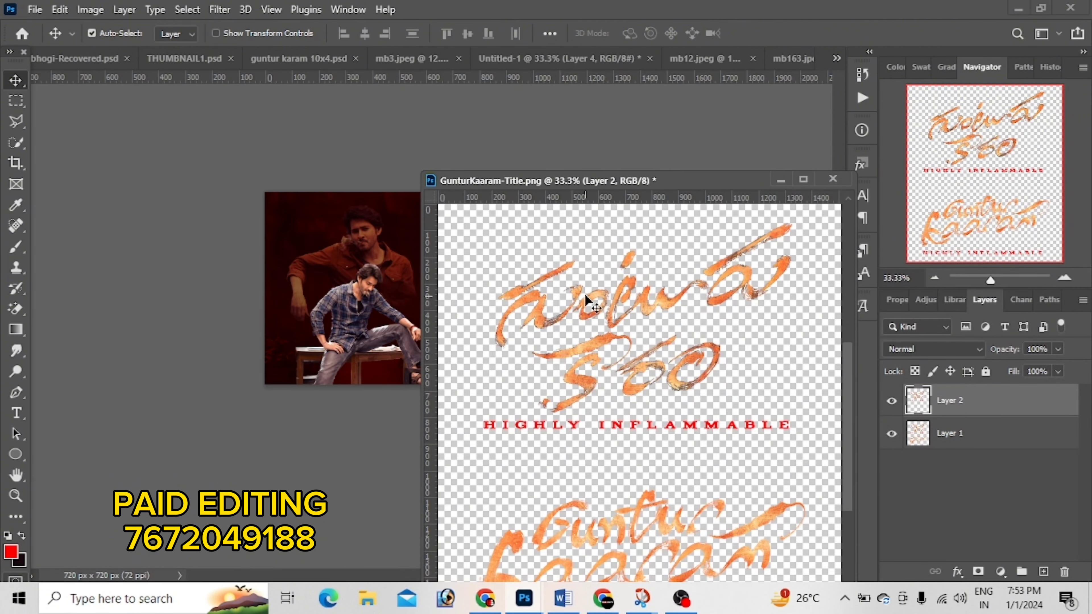
{"action": "left_click_drag", "start_coordinate": [585, 297], "coordinate": [497, 306]}
{"action": "left_click", "coordinate": [962, 443]}
{"action": "left_click", "coordinate": [957, 402]}
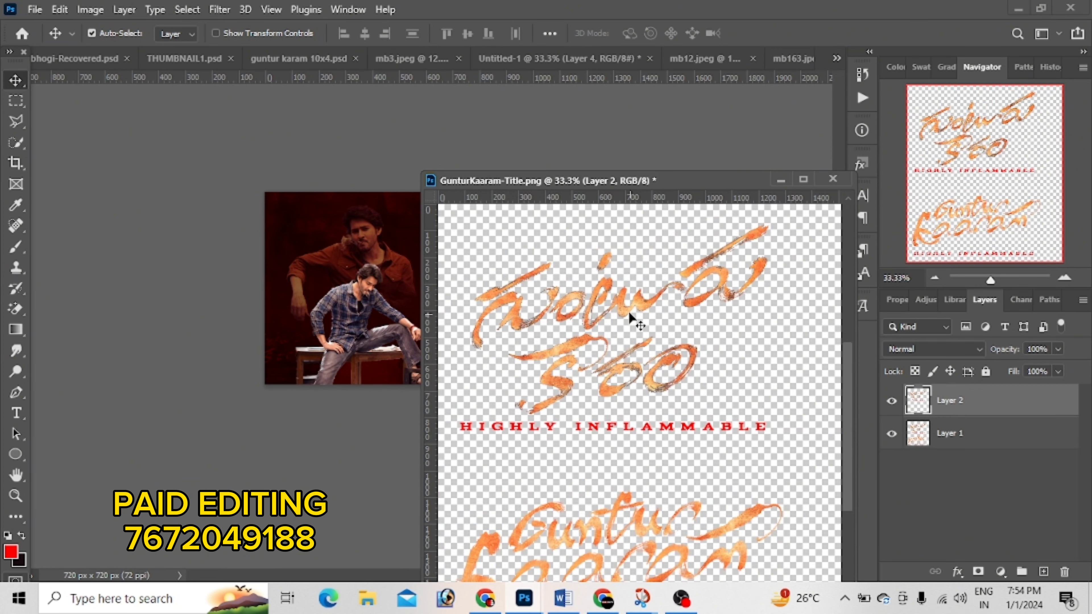
Step: Drag the Telugu title artwork onto the poster and dock the title document back
{"action": "left_click_drag", "start_coordinate": [619, 306], "coordinate": [434, 276]}
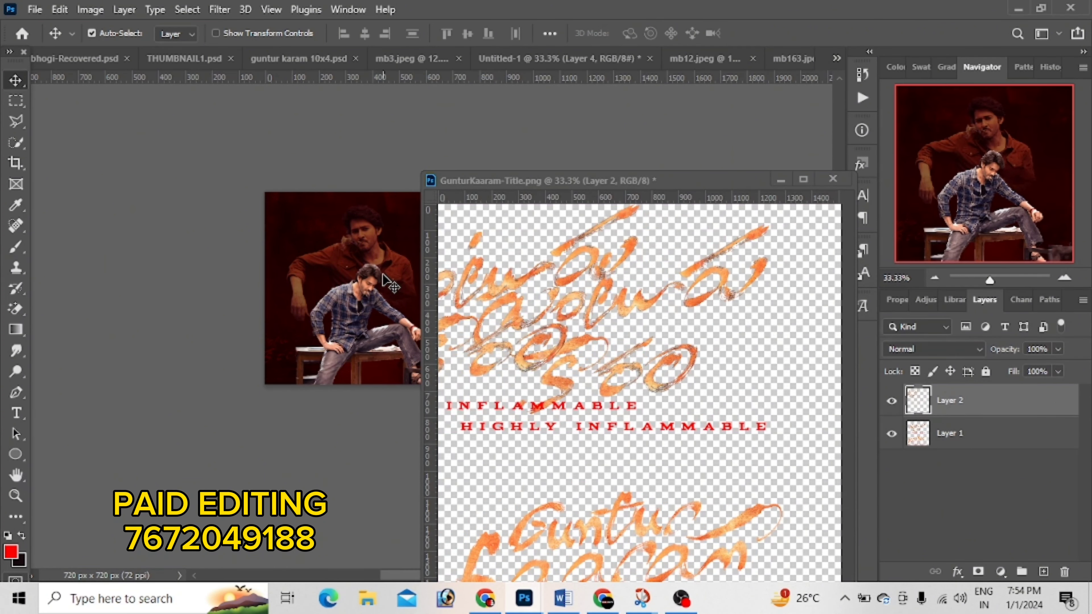
{"action": "left_click", "coordinate": [386, 251]}
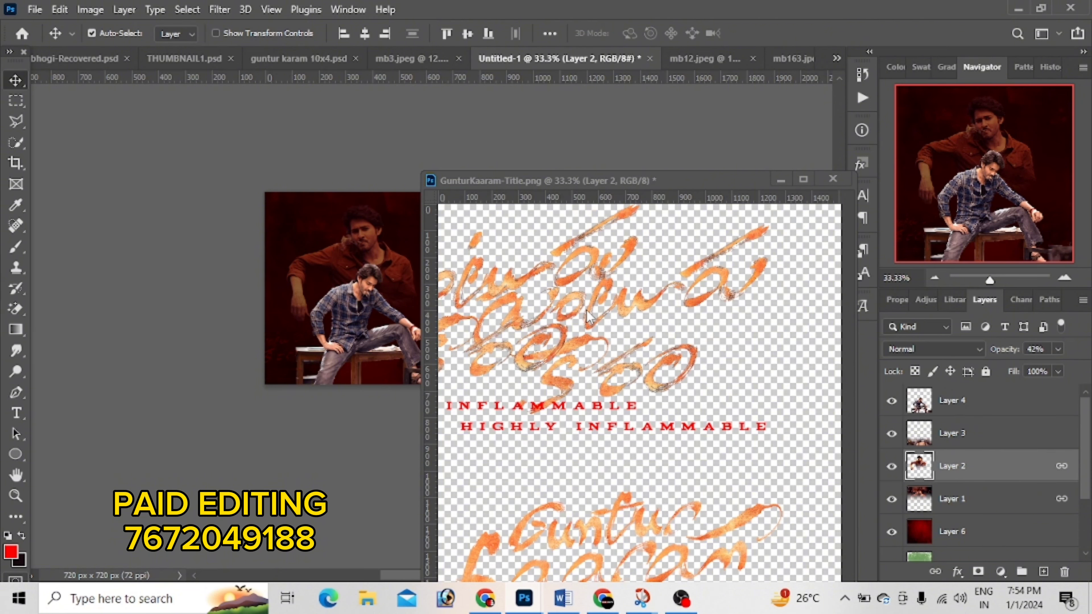
{"action": "left_click", "coordinate": [533, 264]}
{"action": "left_click_drag", "start_coordinate": [534, 271], "coordinate": [395, 275]}
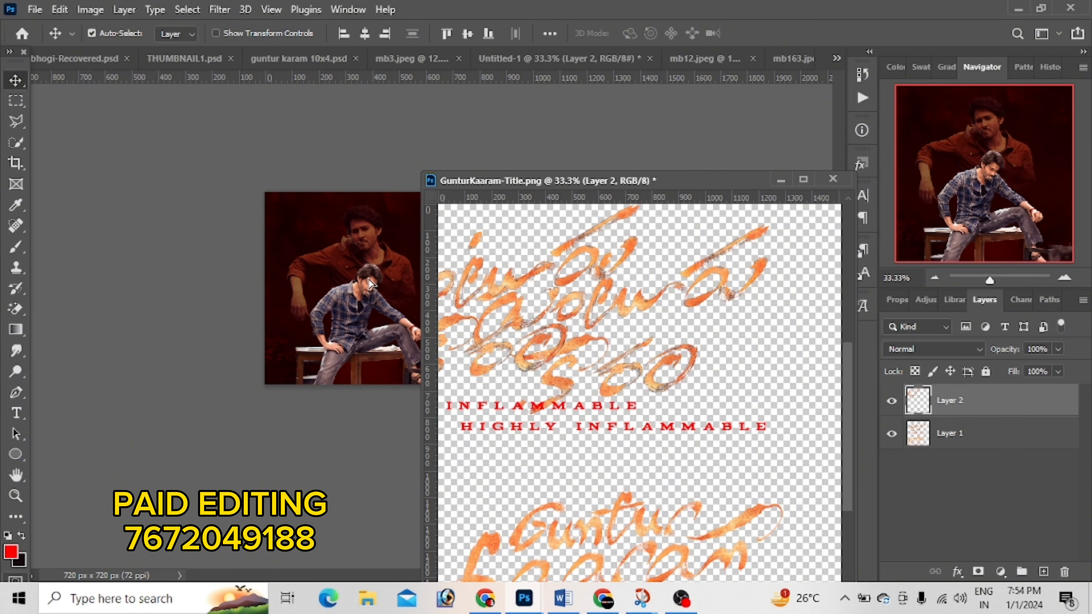
{"action": "mouse_move", "coordinate": [448, 181]}
{"action": "left_mouse_down"}
{"action": "mouse_move", "coordinate": [606, 142]}
{"action": "mouse_move", "coordinate": [608, 68]}
{"action": "mouse_move", "coordinate": [444, 68]}
{"action": "left_mouse_up"}
Step: Shrink the Telugu title to 22.5% and move it right of the seated actor
{"action": "left_click", "coordinate": [346, 63]}
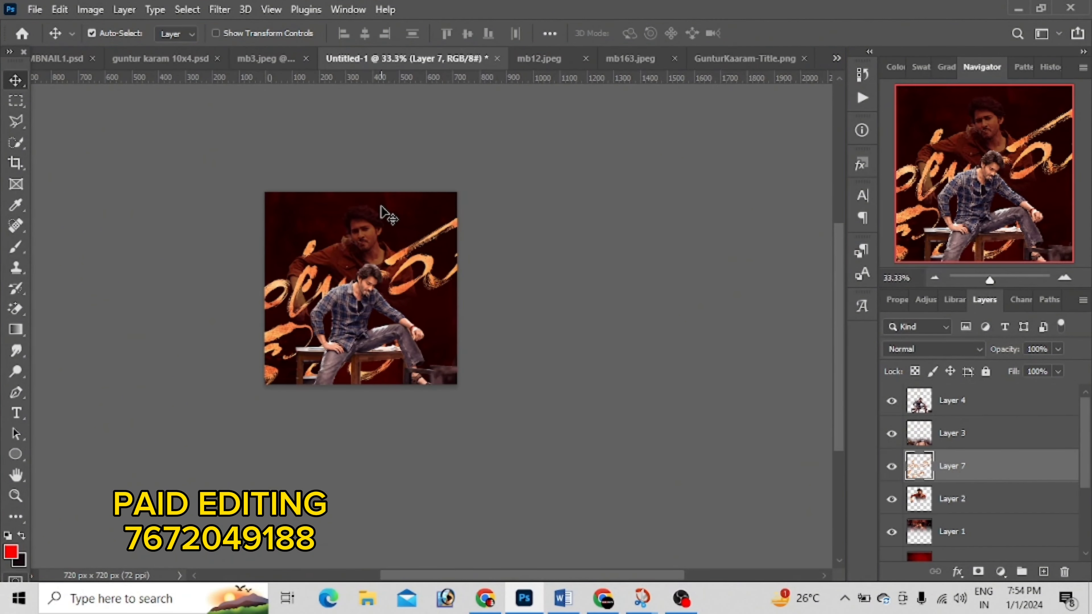
{"action": "key", "text": "ctrl+t"}
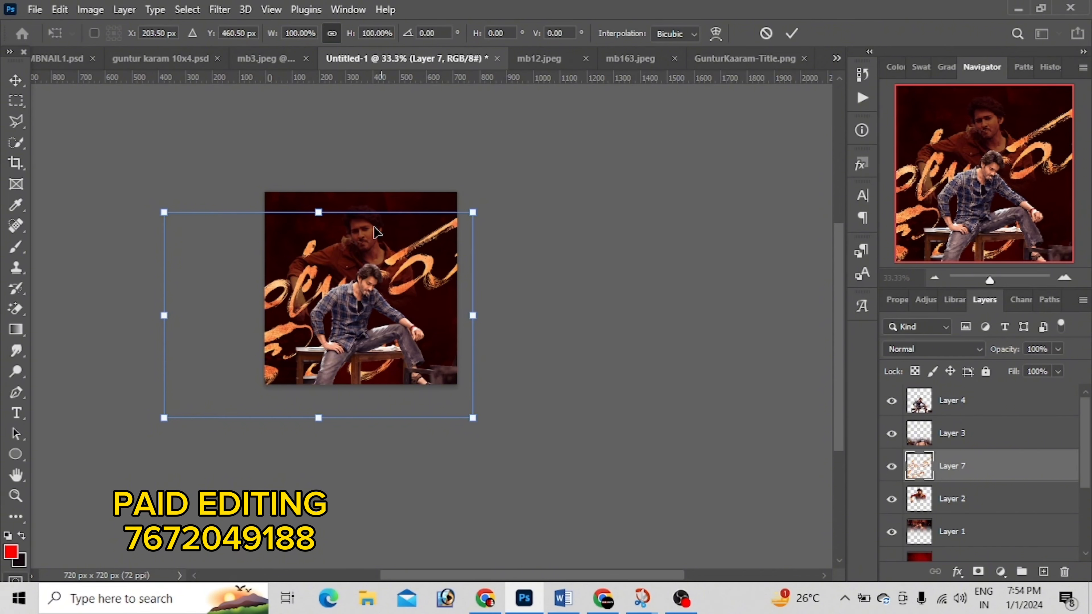
{"action": "mouse_move", "coordinate": [313, 223]}
{"action": "left_mouse_down"}
{"action": "mouse_move", "coordinate": [319, 373]}
{"action": "mouse_move", "coordinate": [441, 301]}
{"action": "mouse_move", "coordinate": [451, 306]}
{"action": "mouse_move", "coordinate": [441, 314]}
{"action": "left_mouse_up"}
{"action": "key", "text": "Return"}
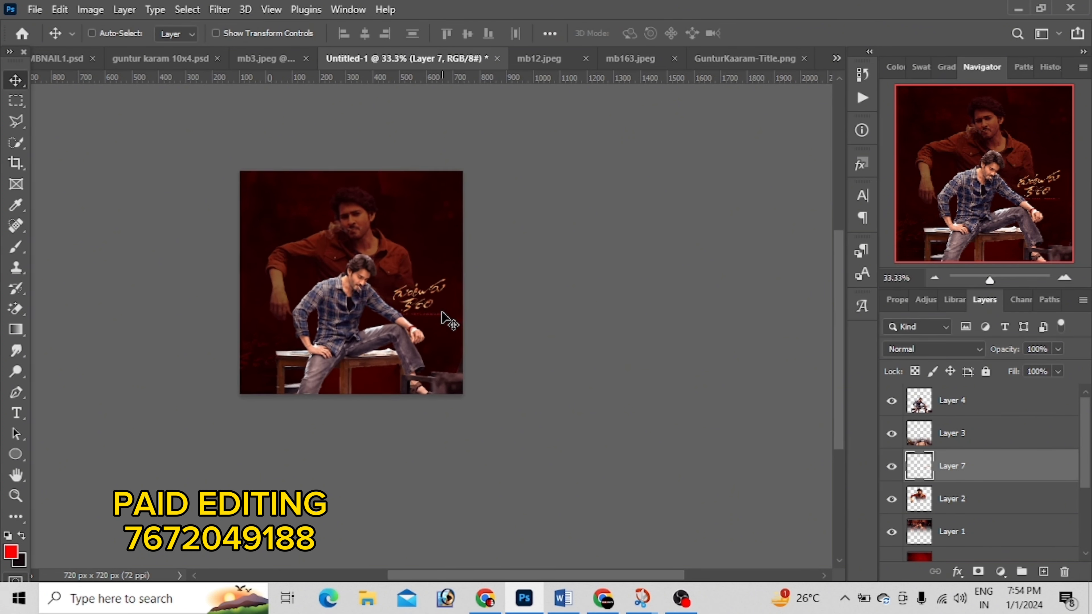
{"action": "key", "text": "ctrl+1"}
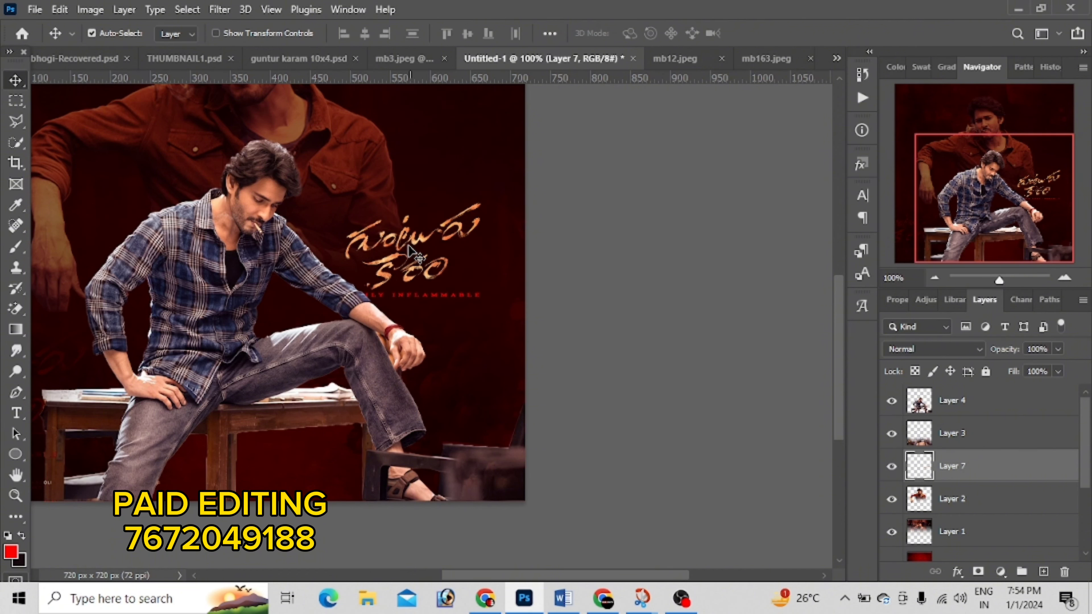
{"action": "mouse_move", "coordinate": [404, 238]}
{"action": "left_mouse_down"}
{"action": "mouse_move", "coordinate": [430, 246]}
{"action": "mouse_move", "coordinate": [432, 226]}
{"action": "left_mouse_up"}
Step: Lower the title about 95 px, shift the faded actor up, and stack the title below Layer 4
{"action": "scroll", "coordinate": [439, 237], "scroll_direction": "up", "scroll_amount": 5}
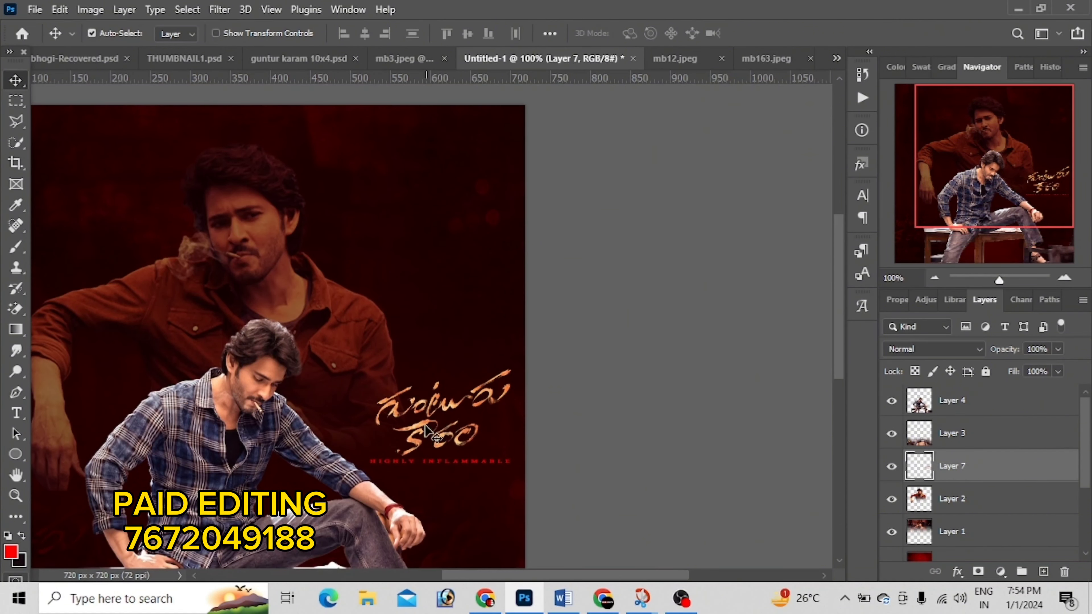
{"action": "left_click_drag", "start_coordinate": [432, 396], "coordinate": [436, 437]}
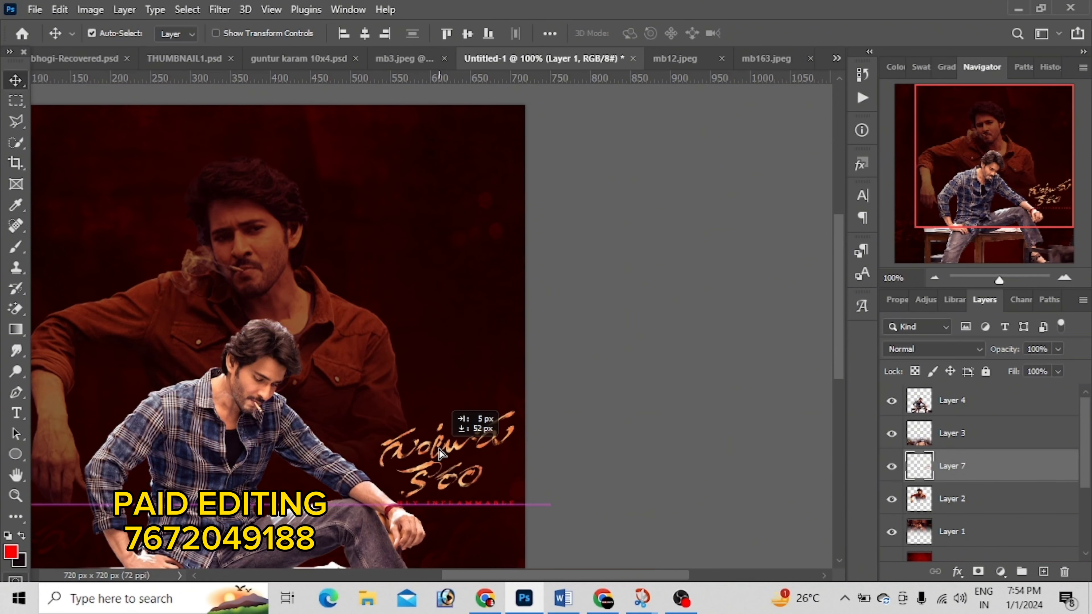
{"action": "left_click_drag", "start_coordinate": [379, 372], "coordinate": [380, 339]}
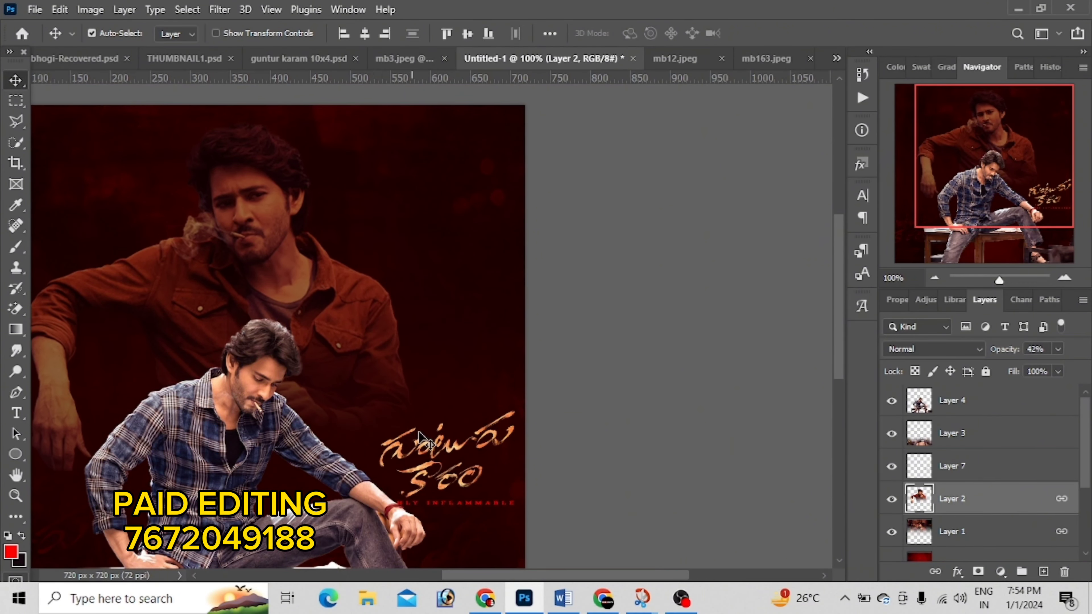
{"action": "left_click_drag", "start_coordinate": [430, 482], "coordinate": [430, 477]}
{"action": "key", "text": "ctrl+t"}
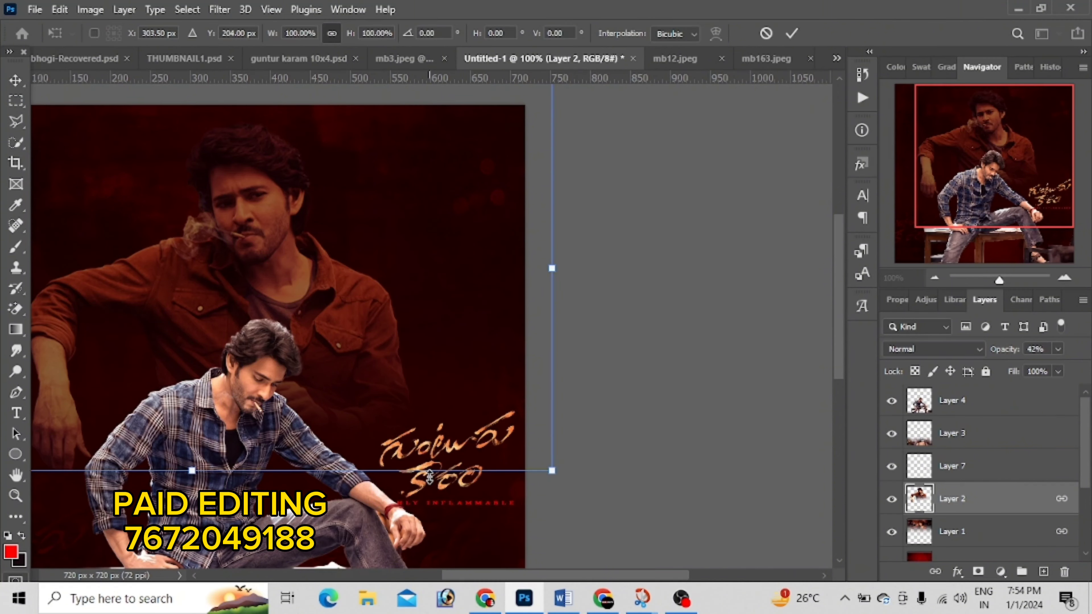
{"action": "key", "text": "Return"}
{"action": "right_click", "coordinate": [430, 482]}
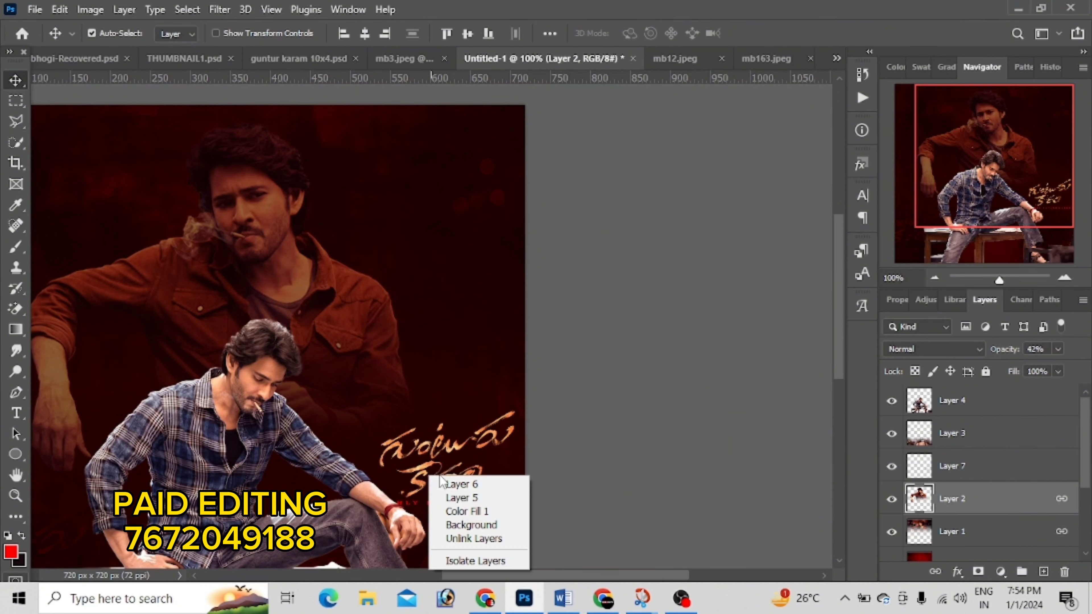
{"action": "left_click", "coordinate": [449, 484]}
{"action": "mouse_move", "coordinate": [959, 544]}
{"action": "left_mouse_down"}
{"action": "mouse_move", "coordinate": [950, 426]}
{"action": "mouse_move", "coordinate": [927, 439]}
{"action": "left_mouse_up"}
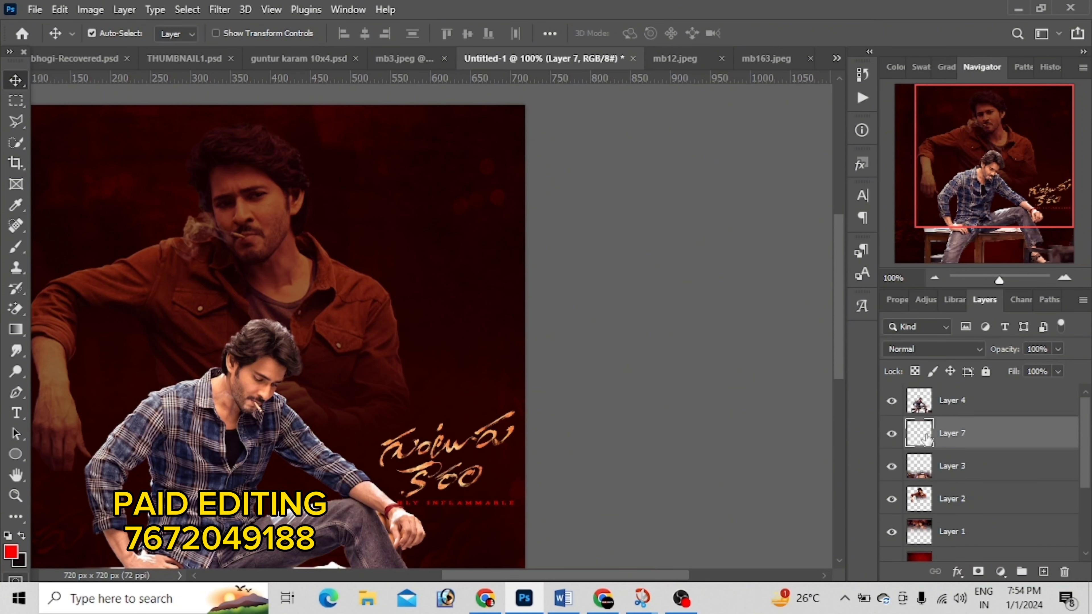
{"action": "left_click", "coordinate": [929, 415]}
{"action": "left_click_drag", "start_coordinate": [948, 432], "coordinate": [944, 411]}
{"action": "key", "text": "ctrl+t"}
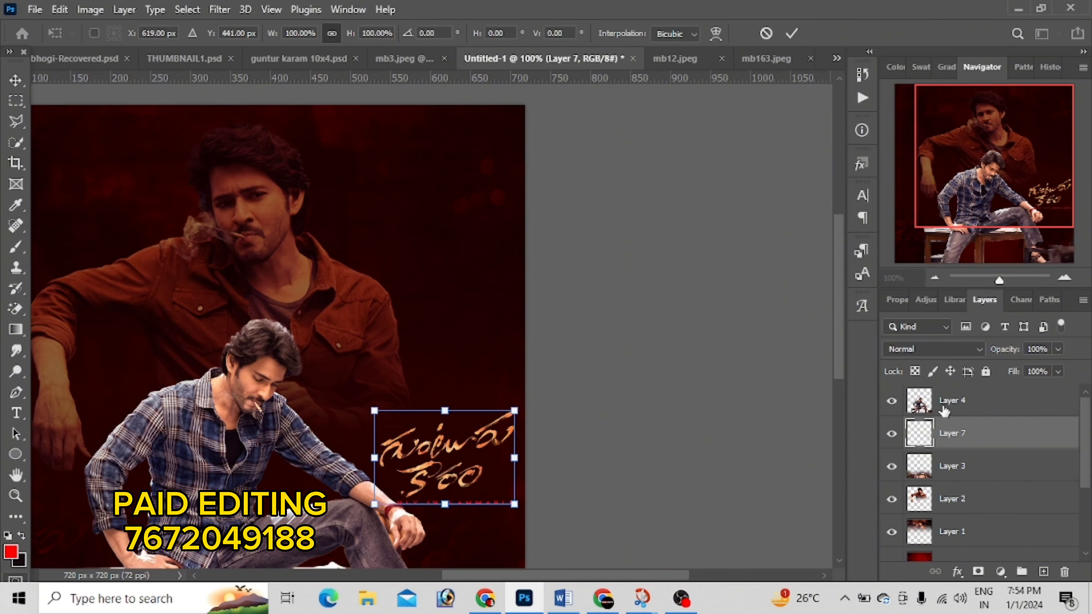
{"action": "mouse_move", "coordinate": [444, 411]}
{"action": "left_mouse_down"}
{"action": "mouse_move", "coordinate": [444, 424]}
{"action": "mouse_move", "coordinate": [469, 433]}
{"action": "left_mouse_up"}
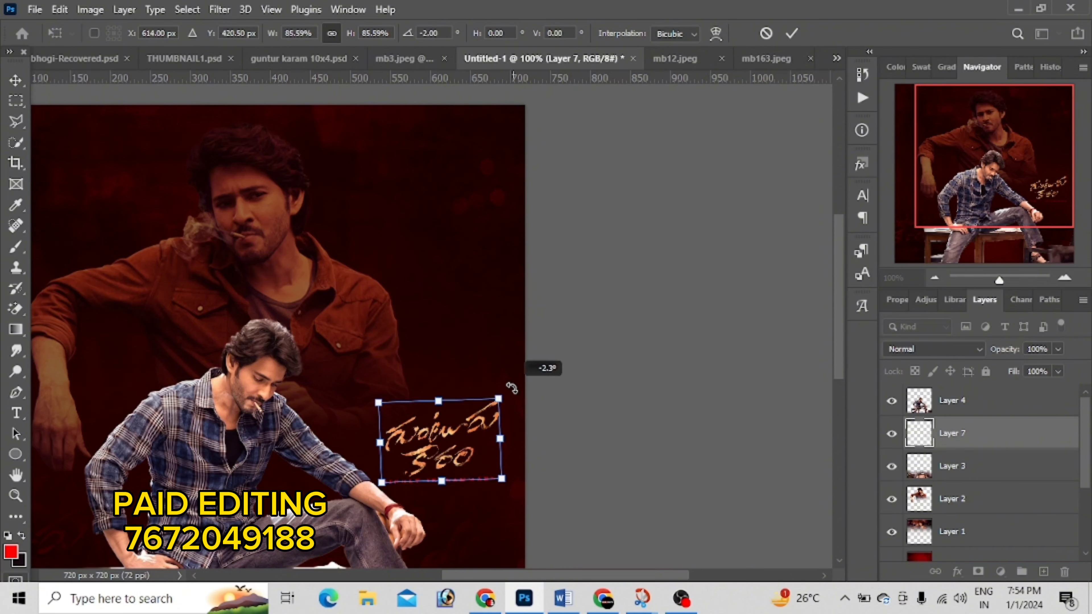
{"action": "left_click_drag", "start_coordinate": [514, 392], "coordinate": [500, 371]}
{"action": "left_click_drag", "start_coordinate": [480, 425], "coordinate": [484, 436]}
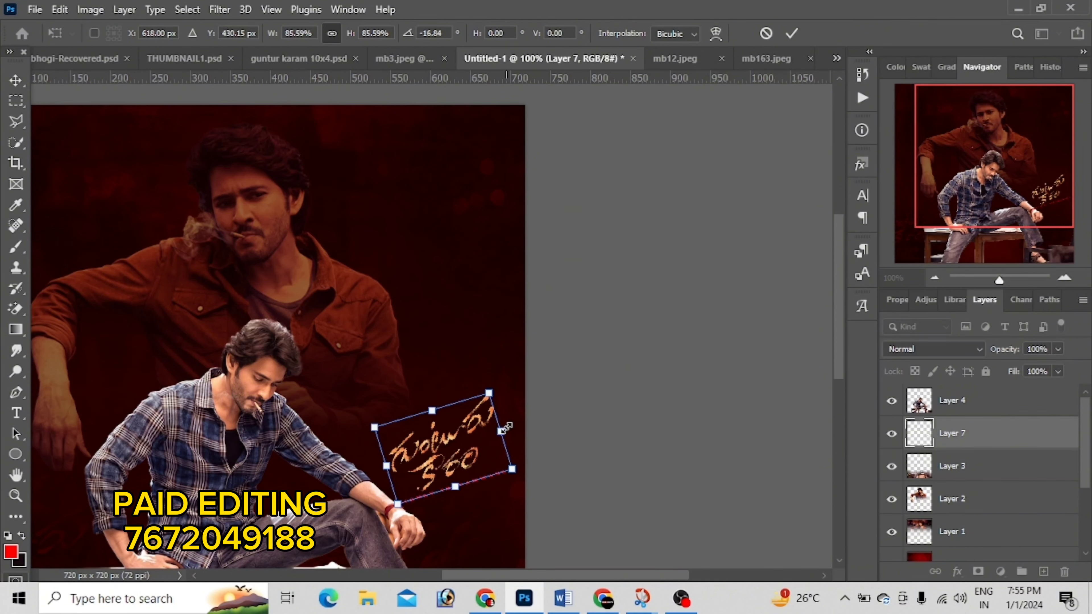
{"action": "left_click_drag", "start_coordinate": [509, 428], "coordinate": [507, 426]}
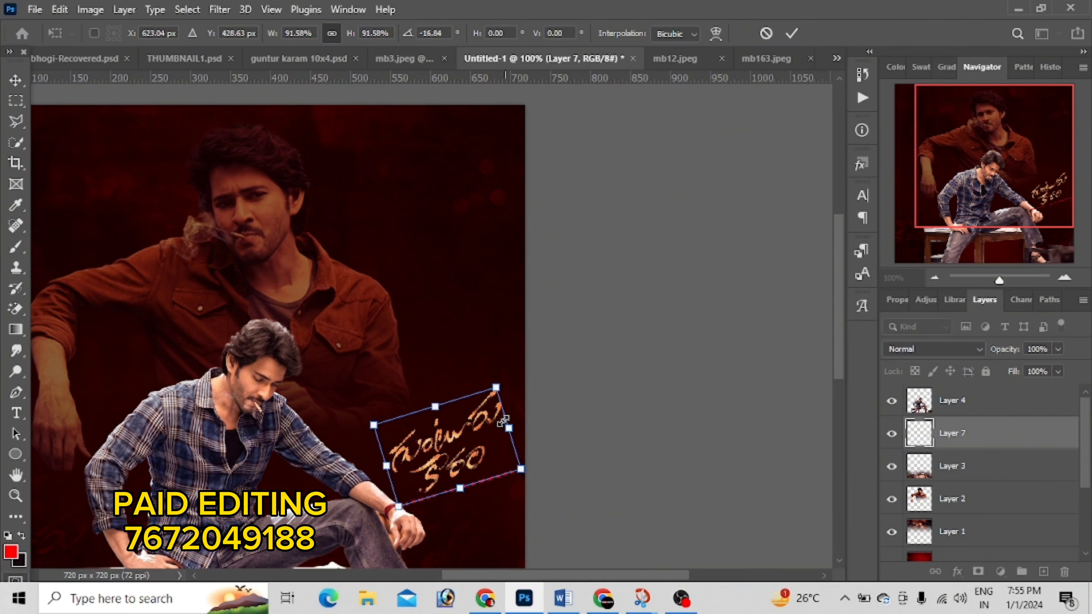
{"action": "key", "text": "Escape"}
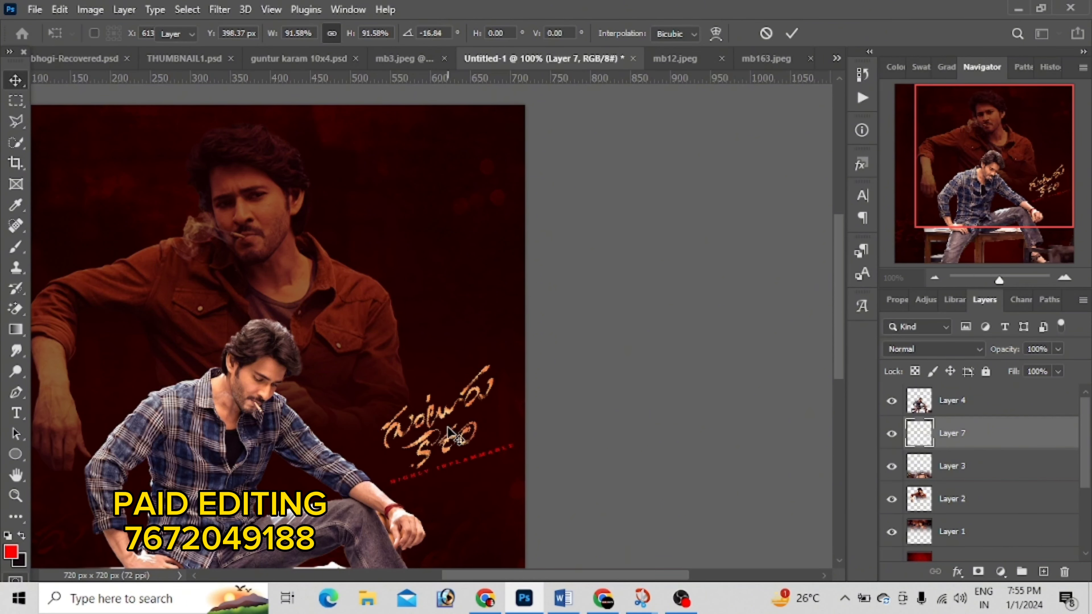
{"action": "left_click_drag", "start_coordinate": [447, 426], "coordinate": [449, 430]}
{"action": "key", "text": "ctrl+plus"}
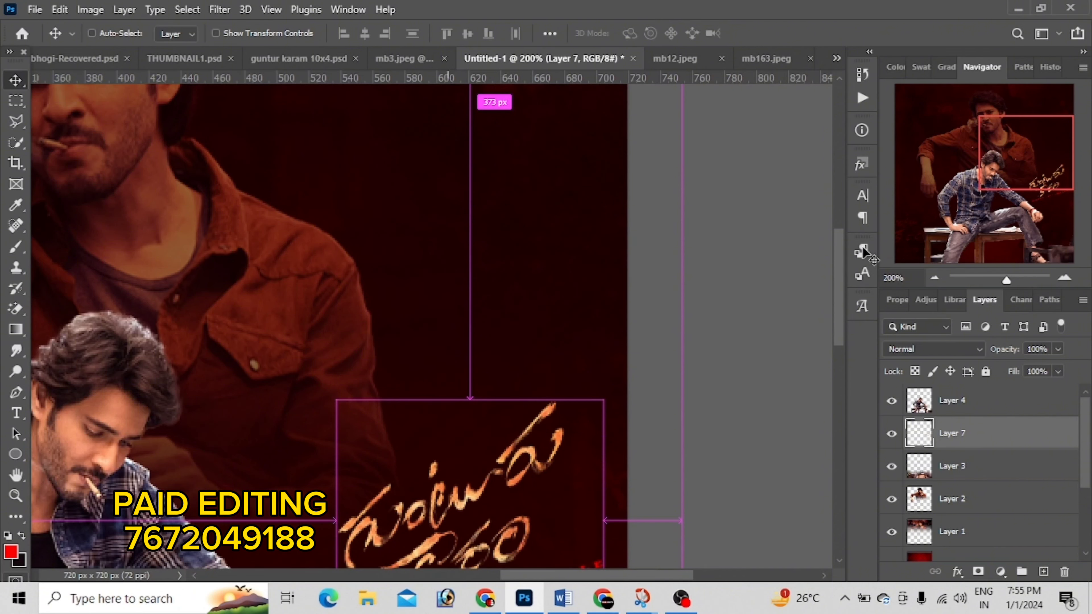
Step: Nudge the title up and left and blend it in Luminosity mode
{"action": "left_click_drag", "start_coordinate": [1020, 196], "coordinate": [987, 245]}
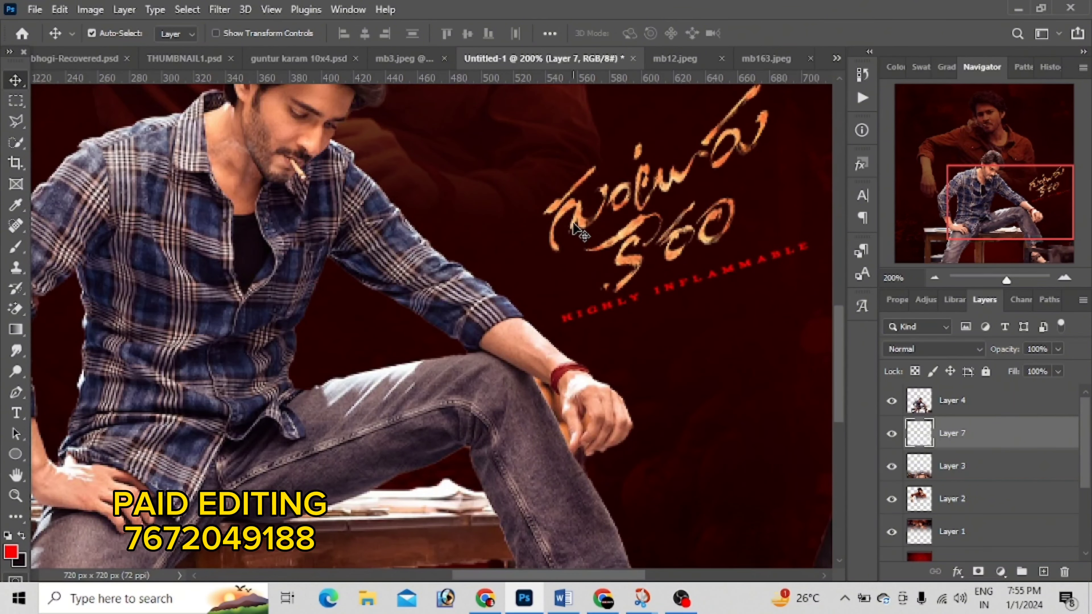
{"action": "left_click_drag", "start_coordinate": [569, 224], "coordinate": [459, 202]}
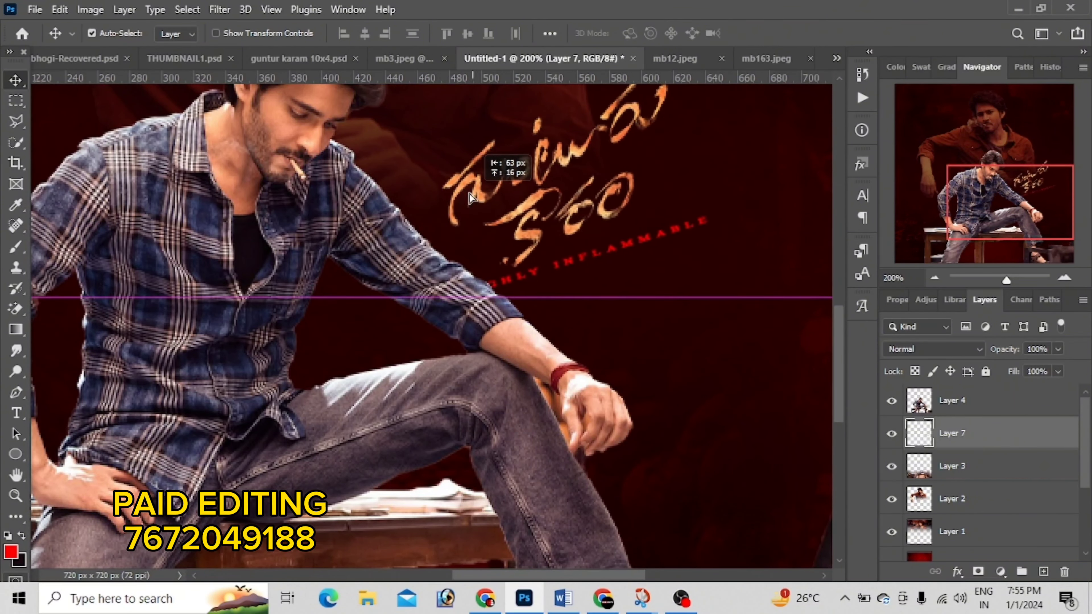
{"action": "left_click", "coordinate": [953, 349]}
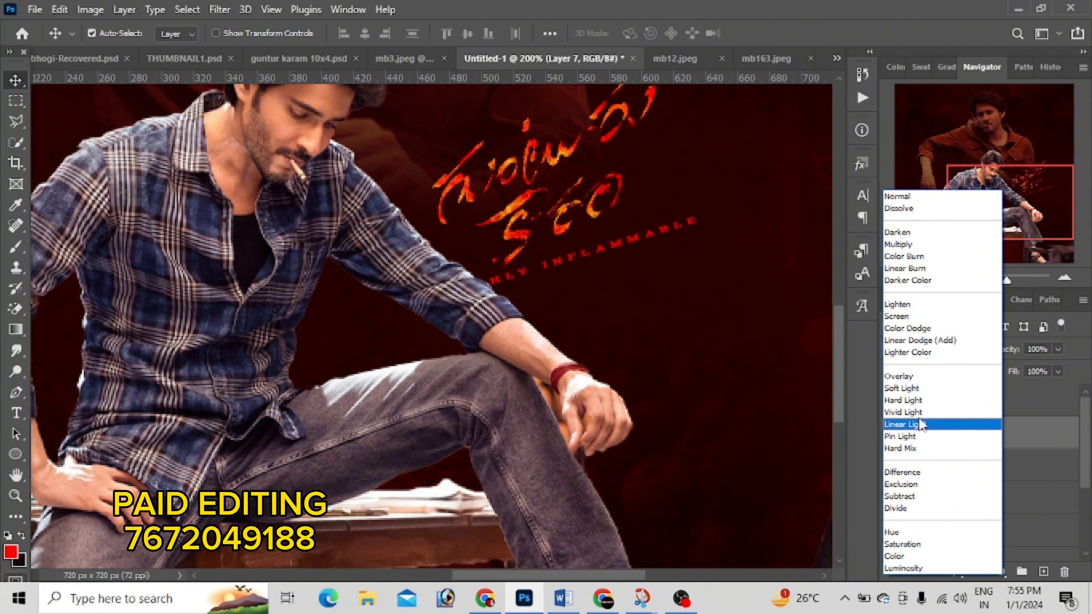
{"action": "left_click", "coordinate": [902, 566]}
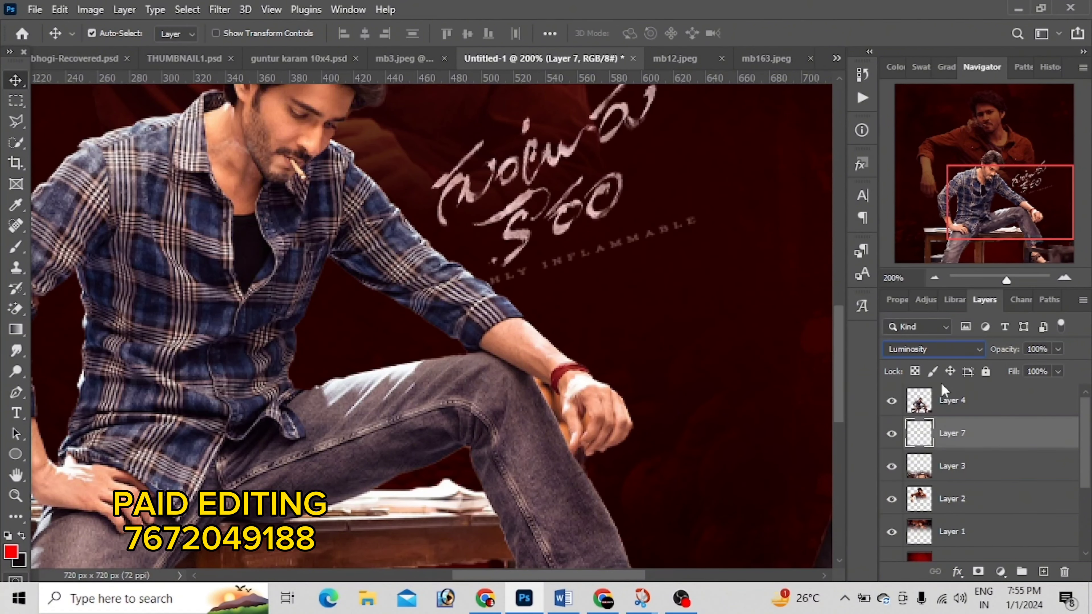
{"action": "key", "text": "ctrl+minus"}
{"action": "key", "text": "ctrl+minus"}
{"action": "key", "text": "ctrl+minus"}
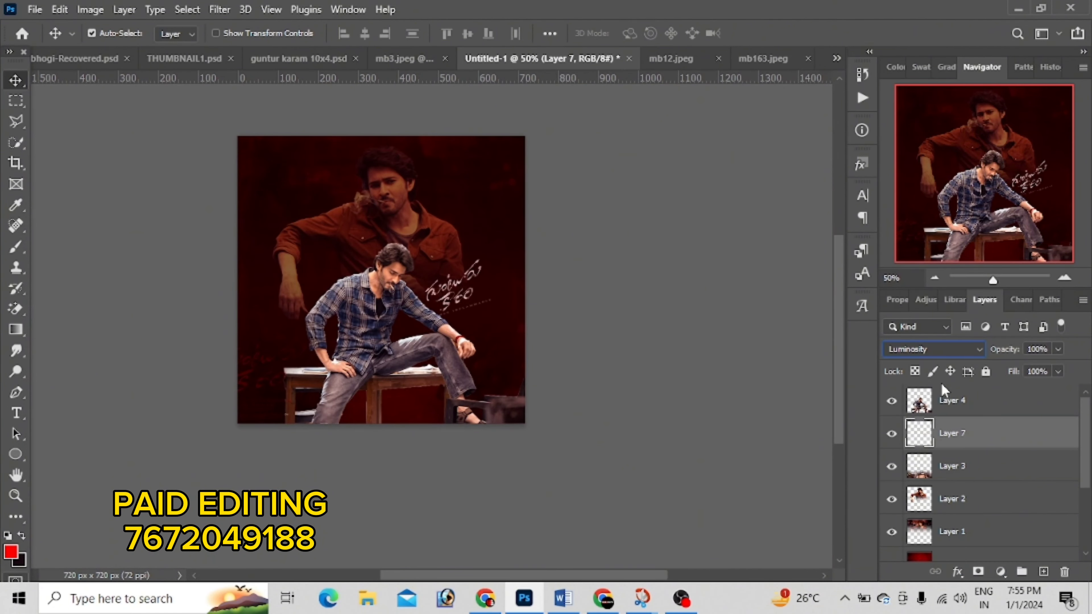
{"action": "key", "text": "ctrl+plus"}
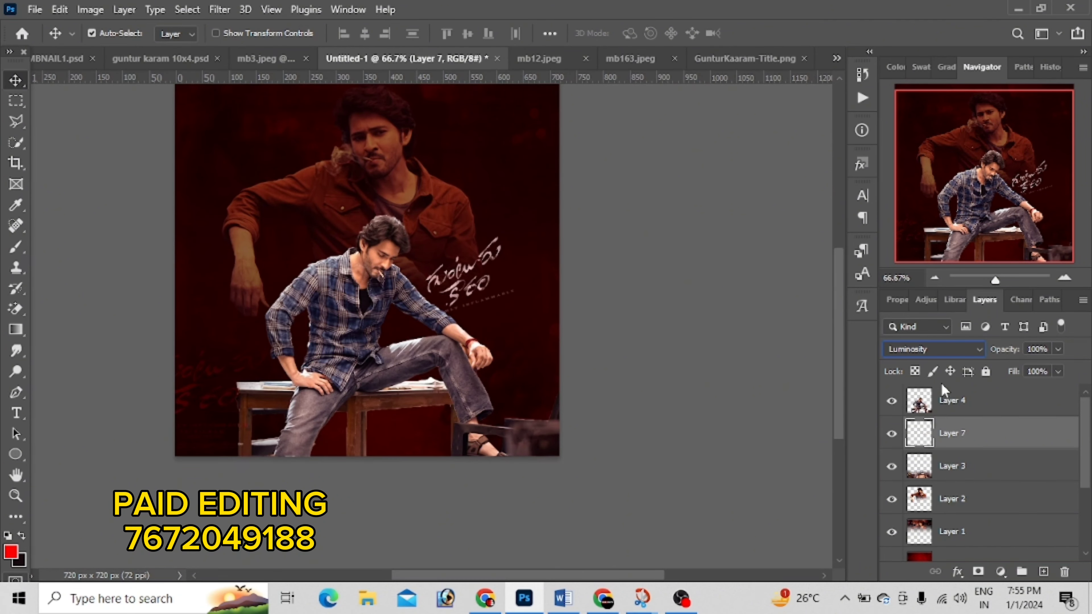
Step: Lower Layer 3's opacity to about 37%
{"action": "left_click", "coordinate": [407, 428]}
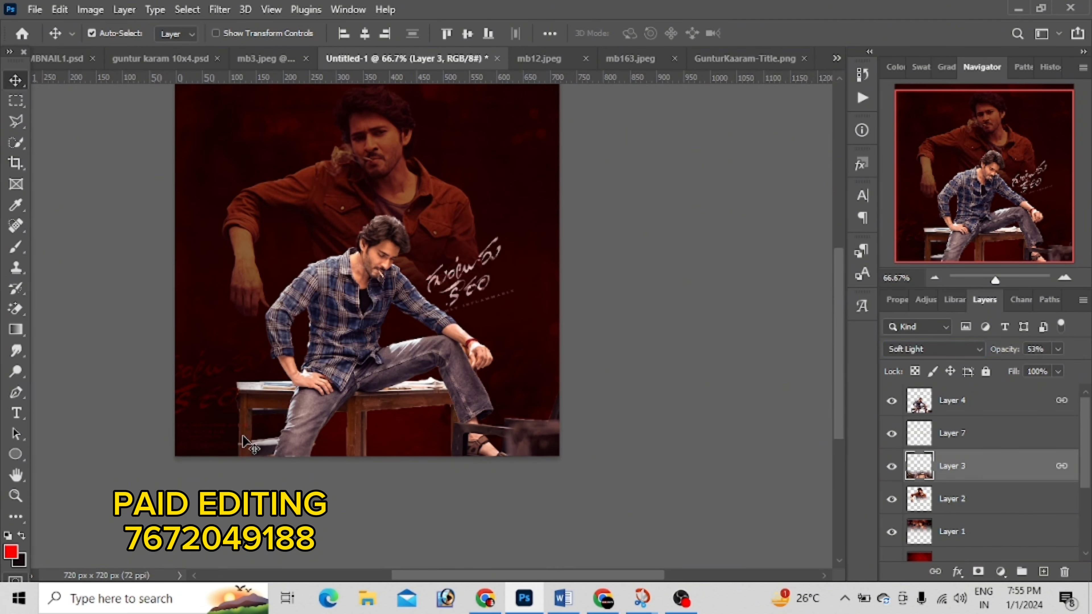
{"action": "left_click", "coordinate": [1058, 349]}
{"action": "mouse_move", "coordinate": [1044, 368]}
{"action": "left_mouse_down"}
{"action": "mouse_move", "coordinate": [1080, 368]}
{"action": "mouse_move", "coordinate": [1037, 369]}
{"action": "left_mouse_up"}
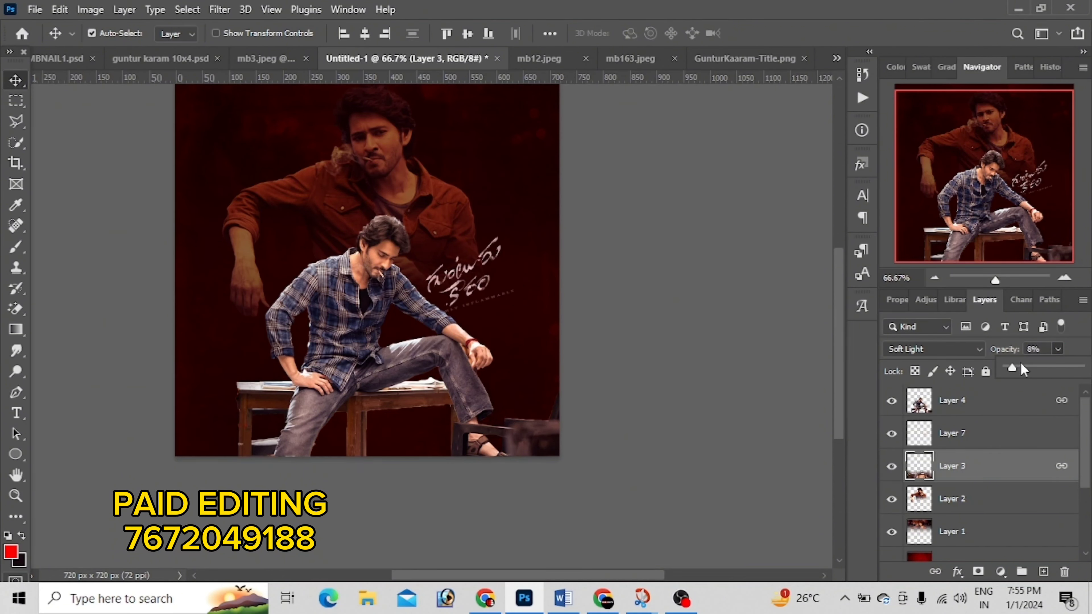
{"action": "left_click_drag", "start_coordinate": [1025, 370], "coordinate": [1034, 365]}
{"action": "left_click", "coordinate": [470, 288]}
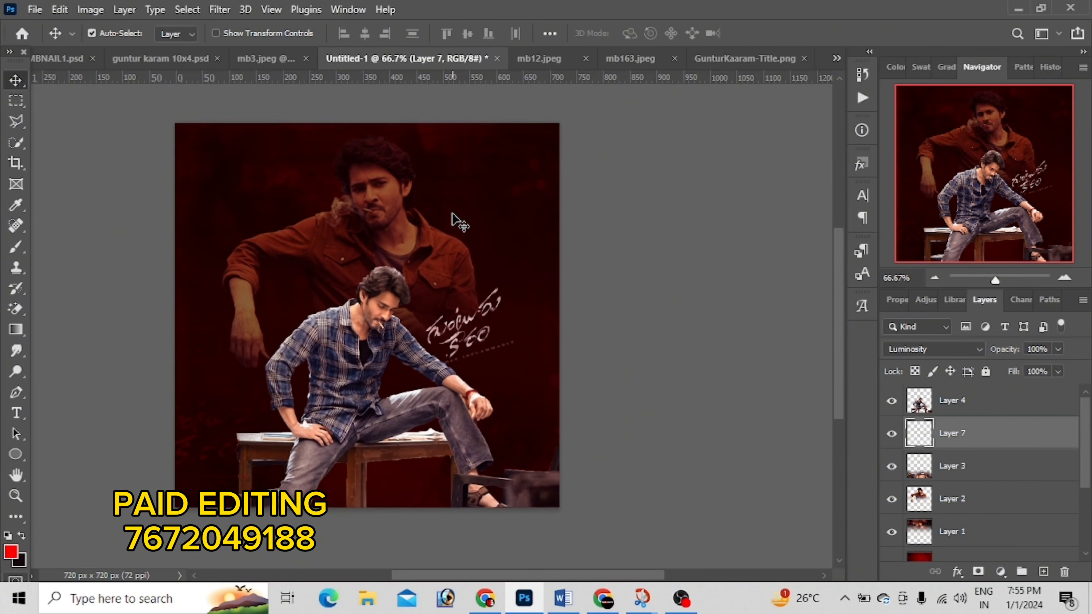
{"action": "scroll", "coordinate": [430, 258], "scroll_direction": "up", "scroll_amount": 3}
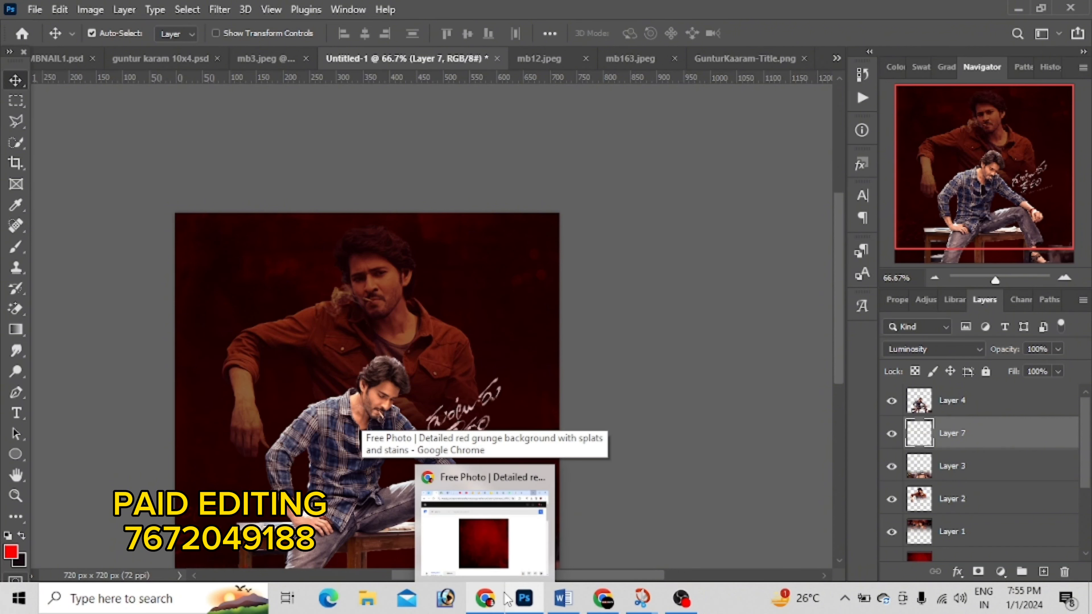
{"action": "mouse_move", "coordinate": [484, 598]}
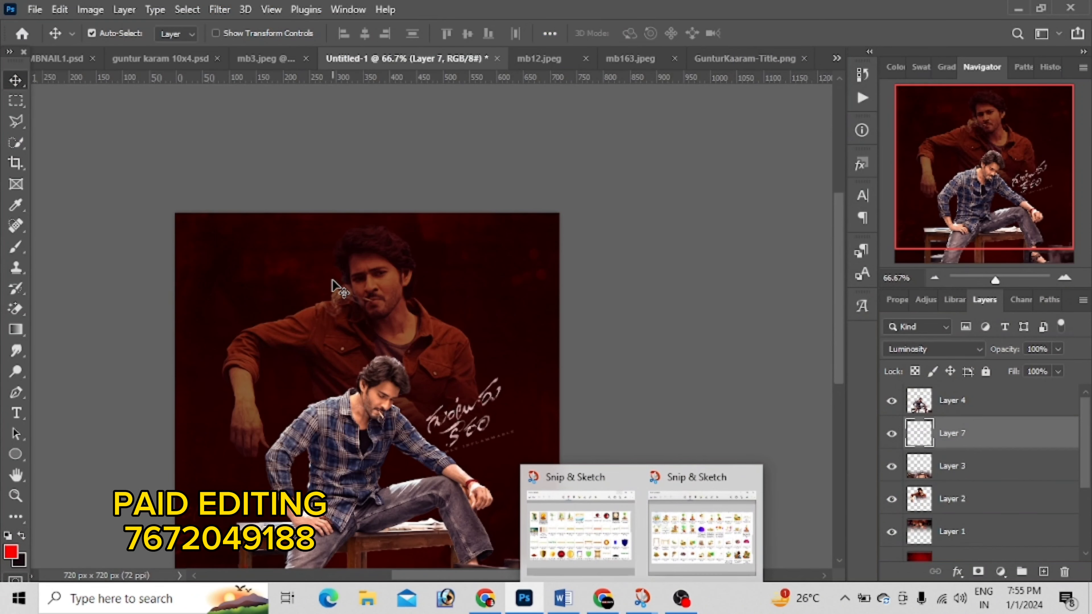
{"action": "left_click", "coordinate": [337, 286]}
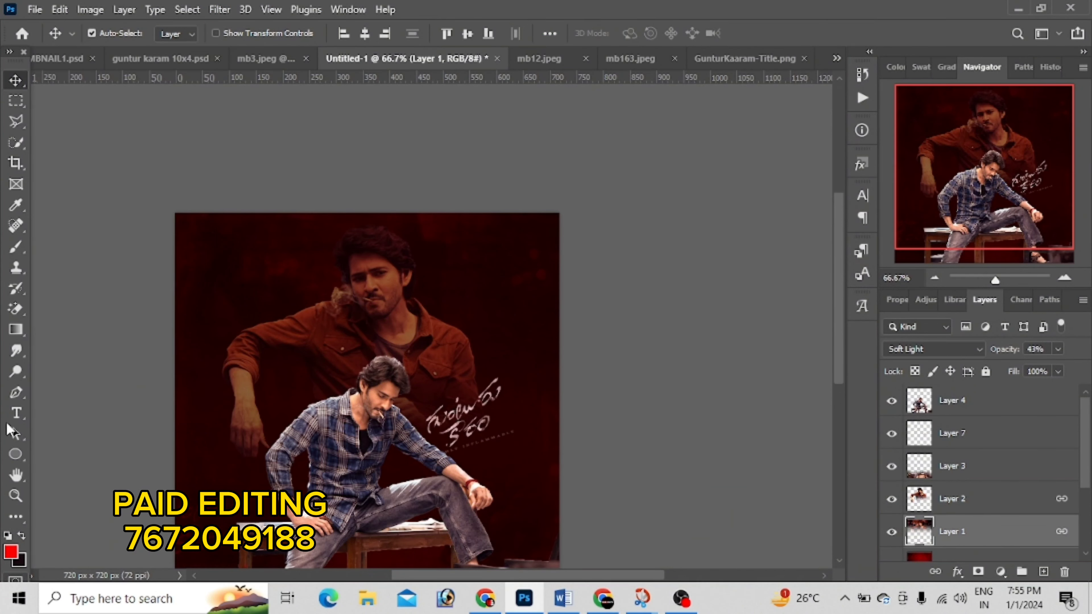
Step: Add a SUPER STAR text layer at the upper left in white Adidas Half Block 2016
{"action": "left_click", "coordinate": [16, 413]}
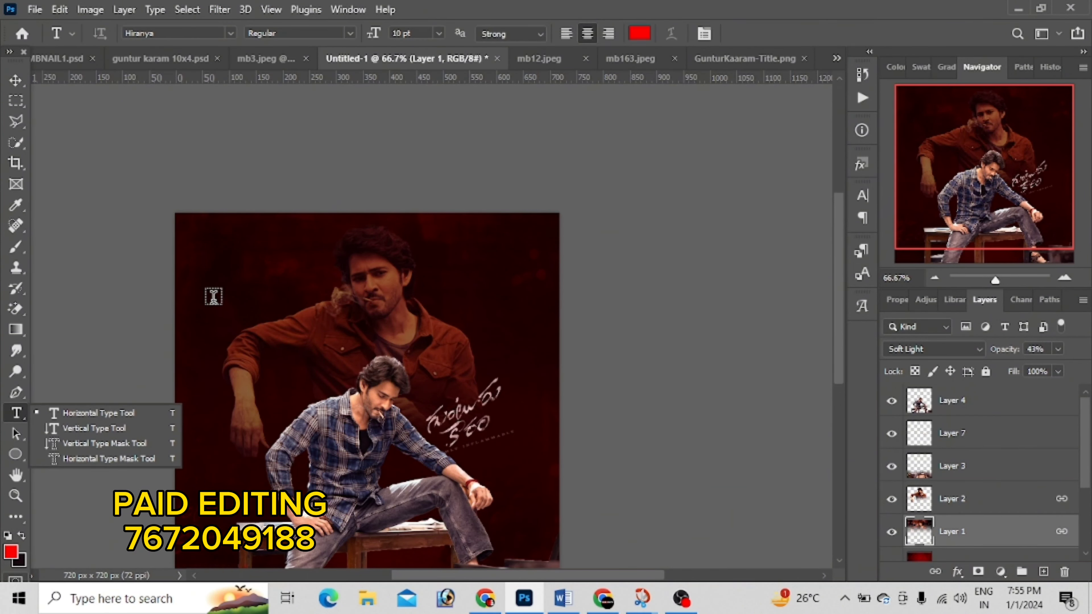
{"action": "left_click", "coordinate": [968, 411]}
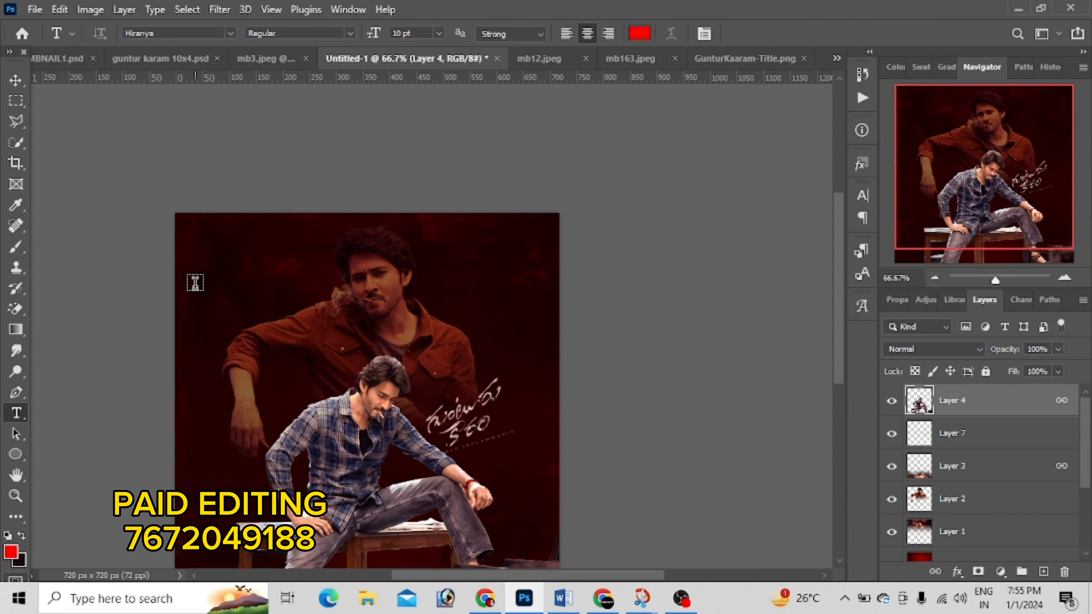
{"action": "left_click", "coordinate": [195, 283]}
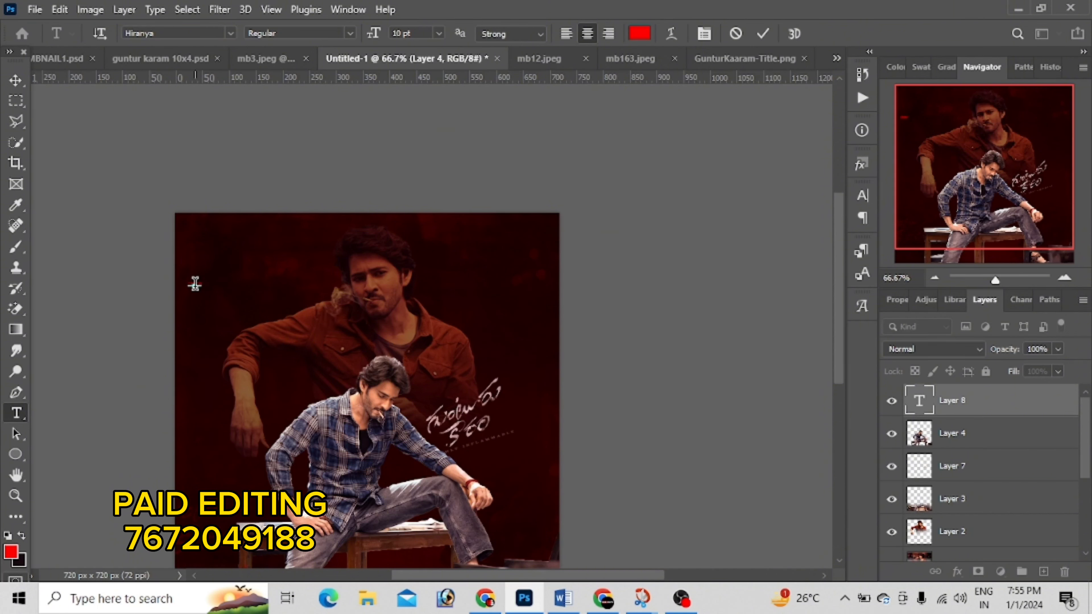
{"action": "key", "text": "ctrl"}
{"action": "left_click", "coordinate": [231, 34]}
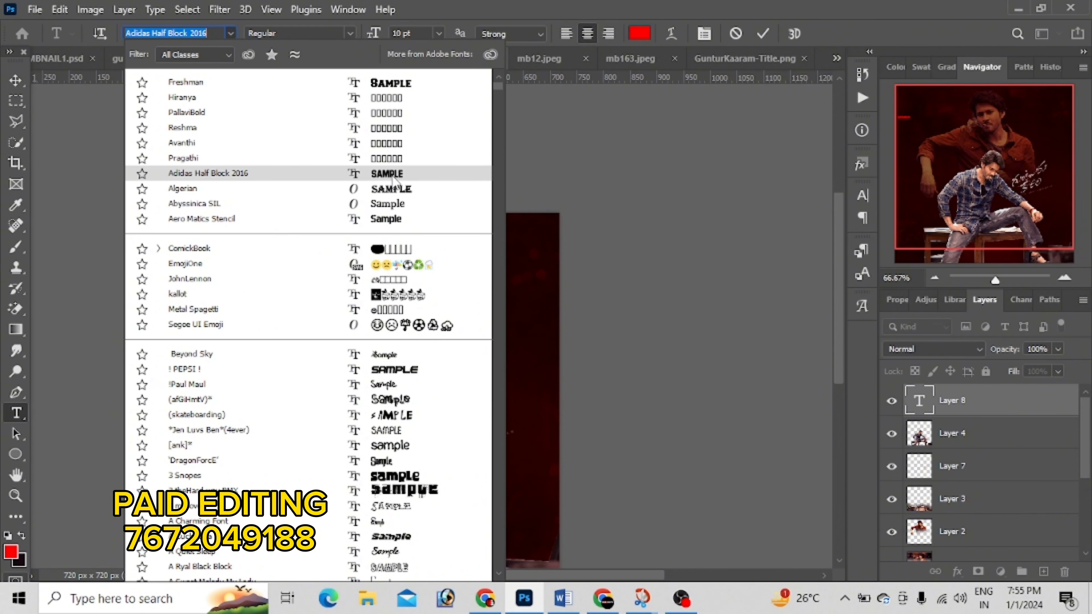
{"action": "left_click", "coordinate": [329, 175]}
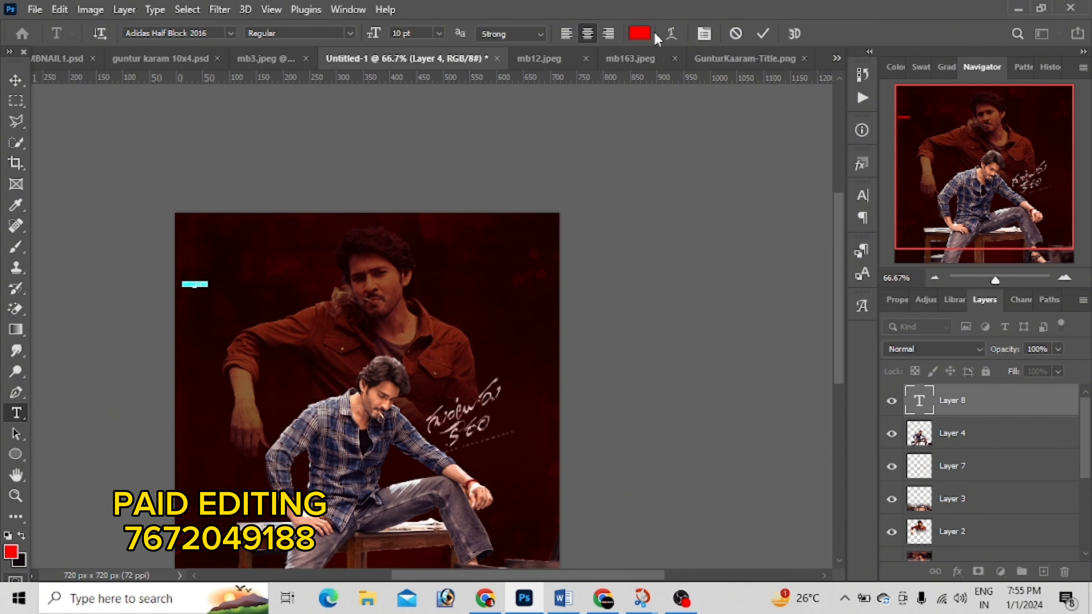
{"action": "left_click", "coordinate": [639, 33]}
{"action": "left_click_drag", "start_coordinate": [722, 114], "coordinate": [600, 92]}
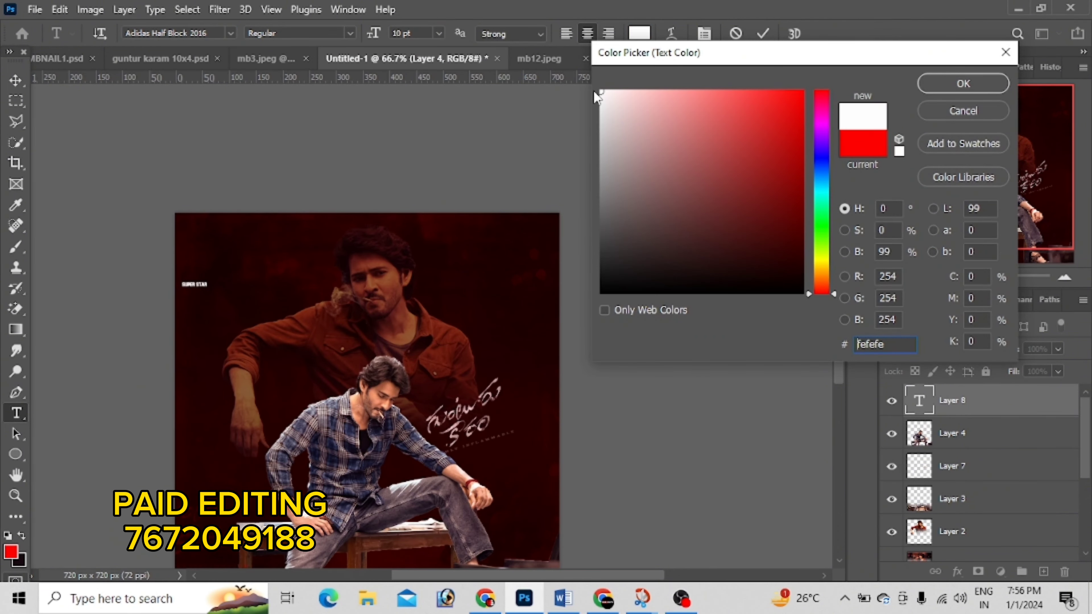
{"action": "key", "text": "Return"}
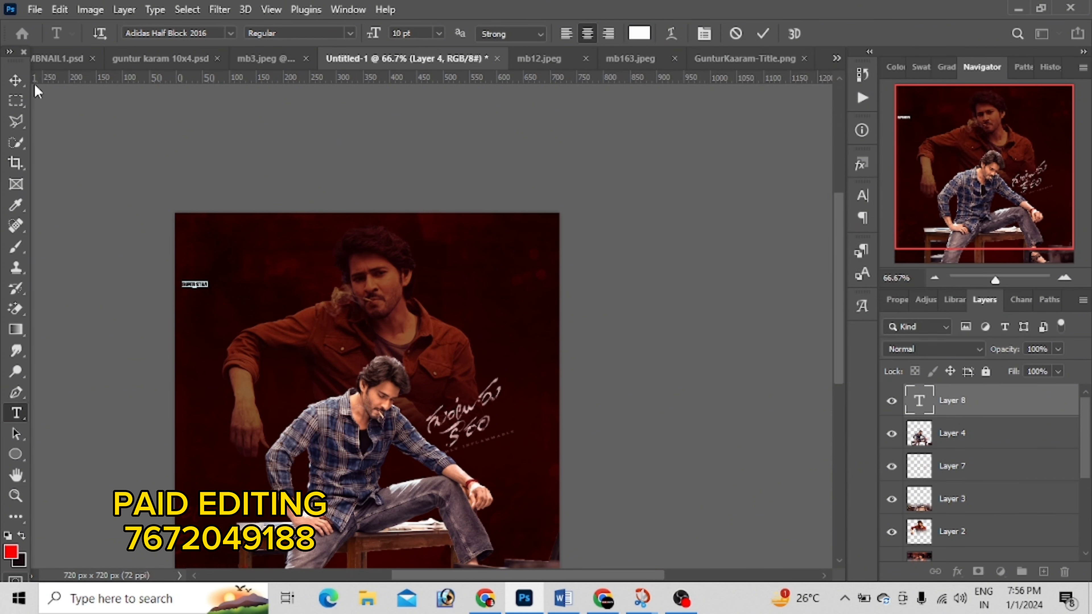
{"action": "left_click", "coordinate": [15, 79]}
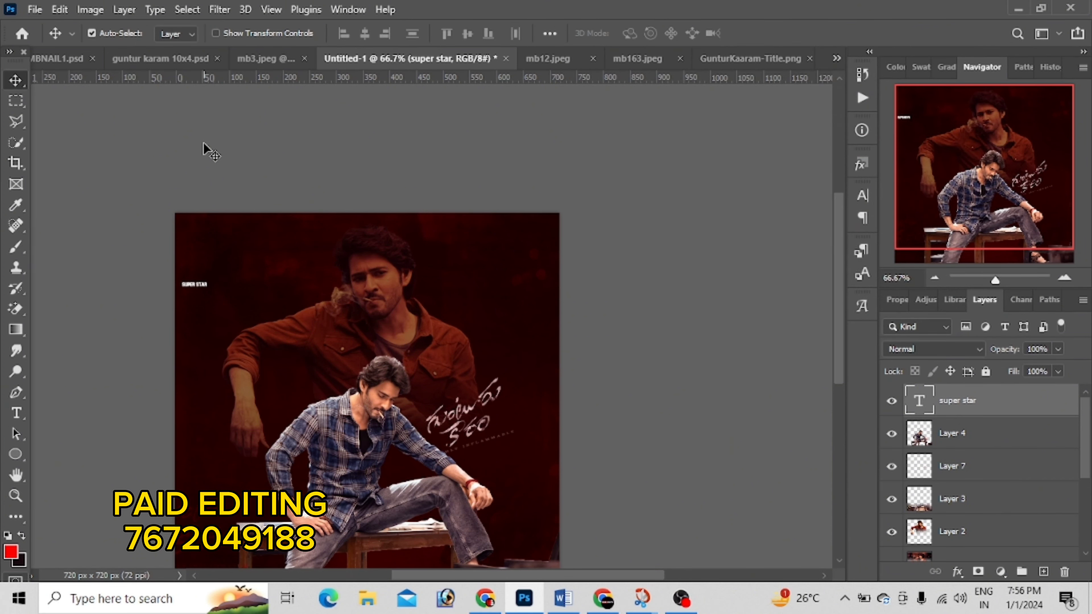
Step: Enlarge the SUPER STAR text to about 567% and tilt it roughly -5.63° upward
{"action": "key", "text": "ctrl+t"}
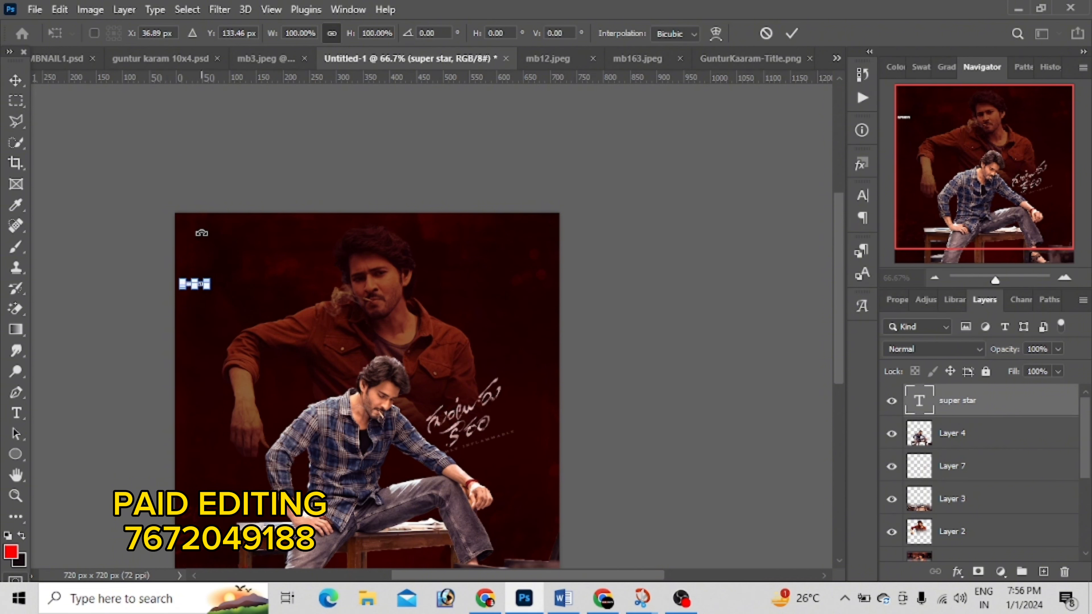
{"action": "left_click_drag", "start_coordinate": [209, 288], "coordinate": [324, 307]}
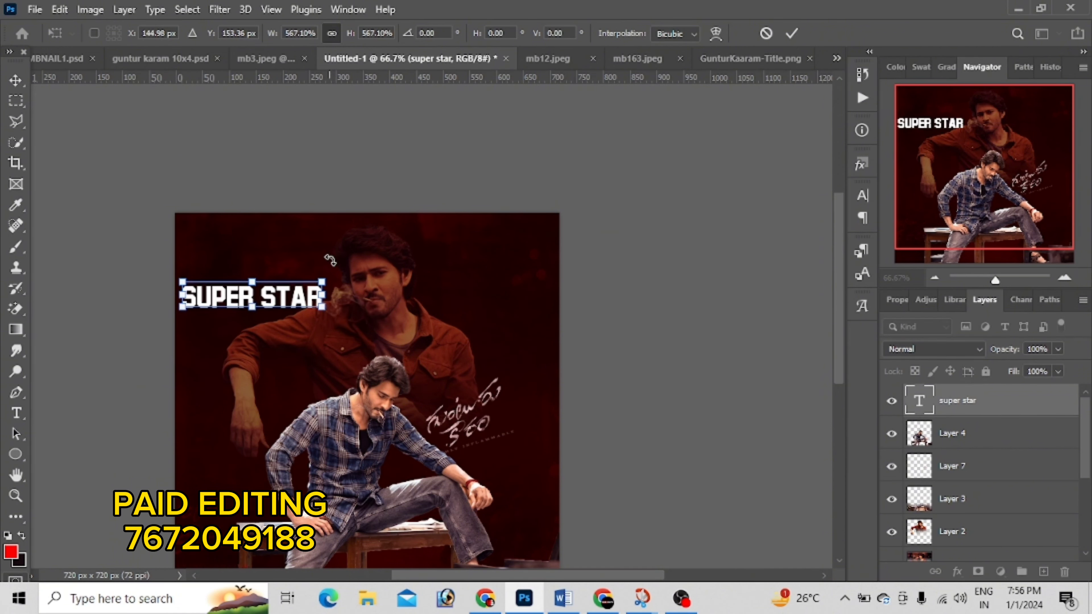
{"action": "left_click_drag", "start_coordinate": [330, 260], "coordinate": [358, 232]}
{"action": "left_click_drag", "start_coordinate": [285, 290], "coordinate": [298, 254]}
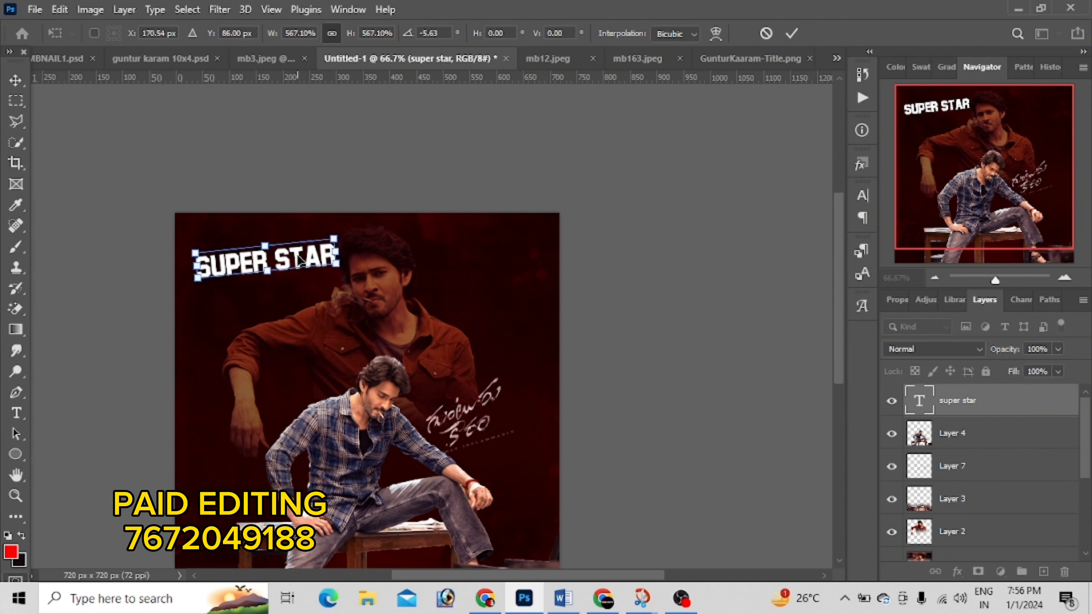
{"action": "key", "text": "Return"}
{"action": "key", "text": "ctrl+plus"}
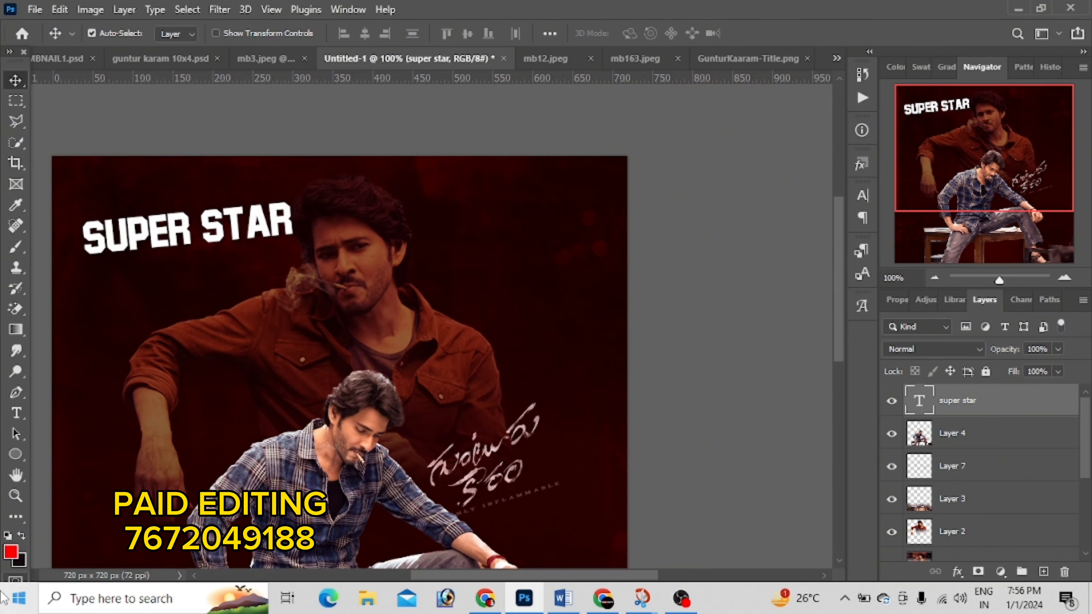
Step: Delete the word STAR so the text layer reads only SUPER
{"action": "left_click", "coordinate": [17, 413]}
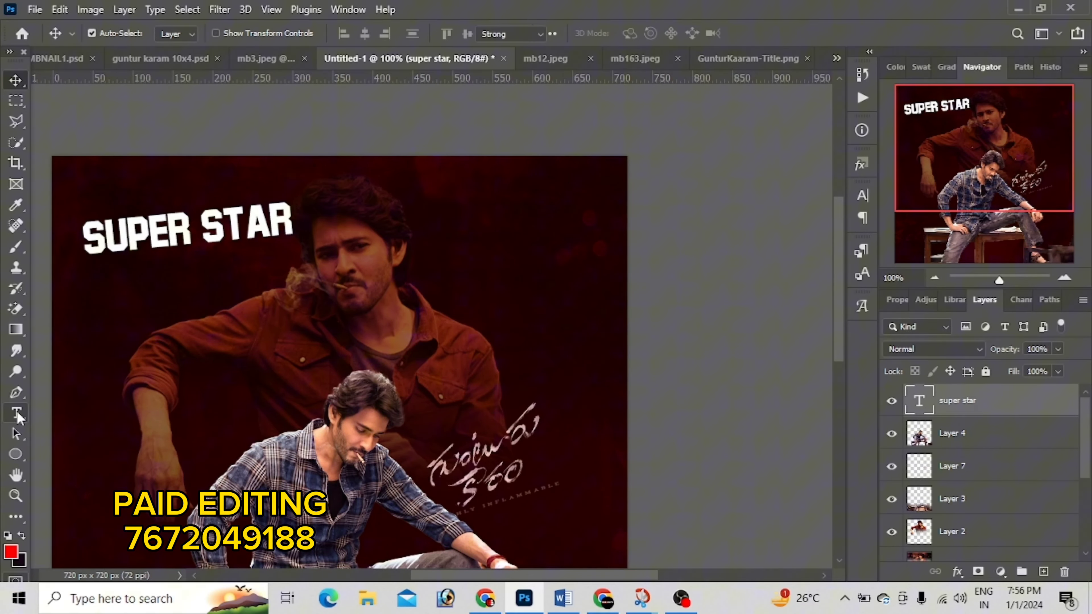
{"action": "left_click", "coordinate": [200, 231]}
{"action": "double_click", "coordinate": [200, 231]}
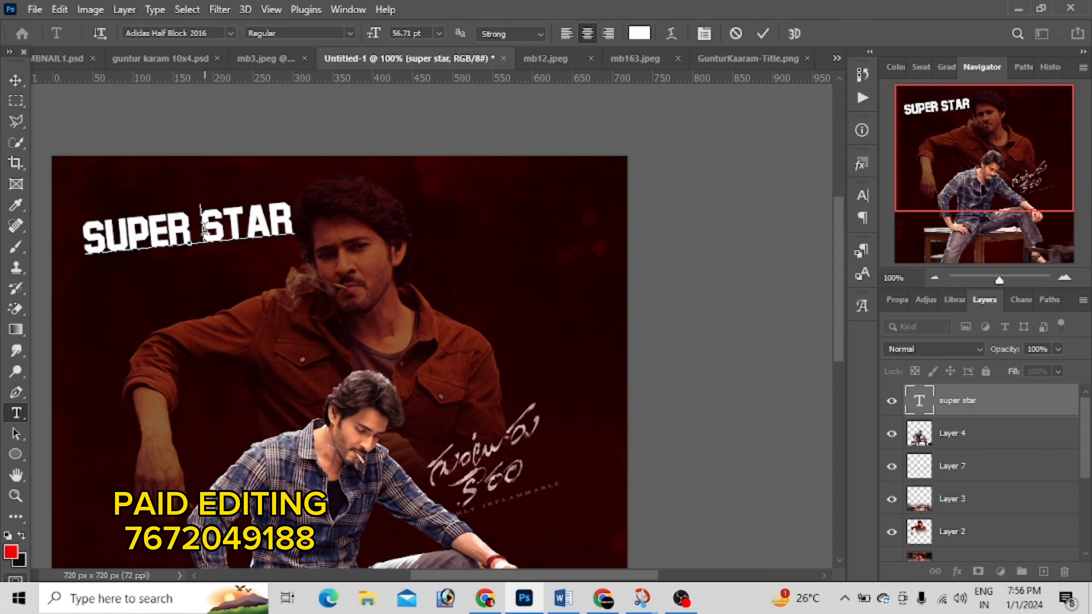
{"action": "double_click", "coordinate": [204, 232]}
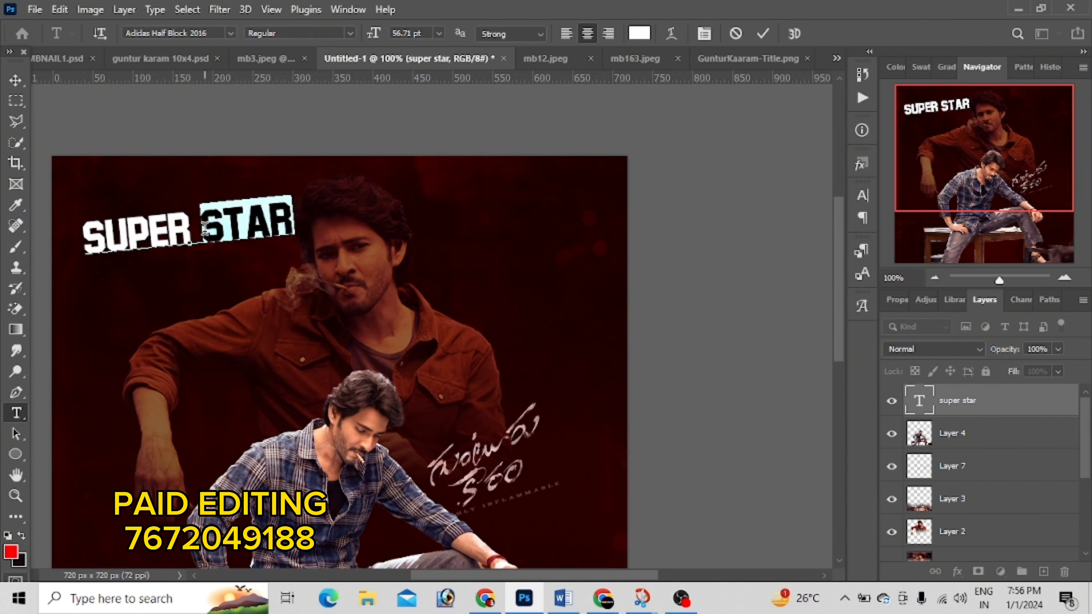
{"action": "key", "text": "BackSpace"}
{"action": "key", "text": "ctrl+a"}
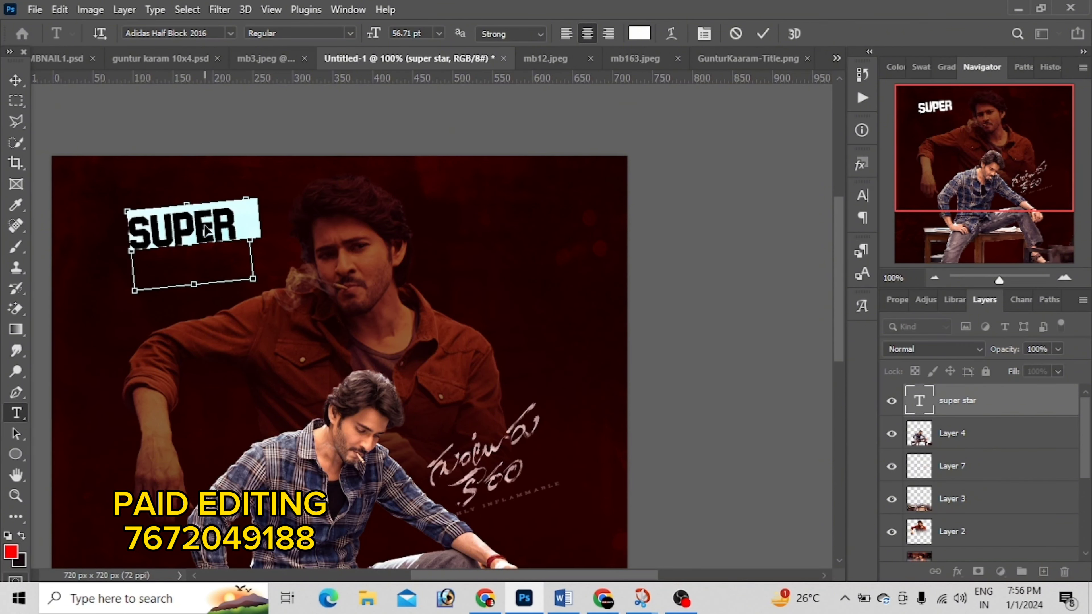
{"action": "left_click", "coordinate": [205, 226]}
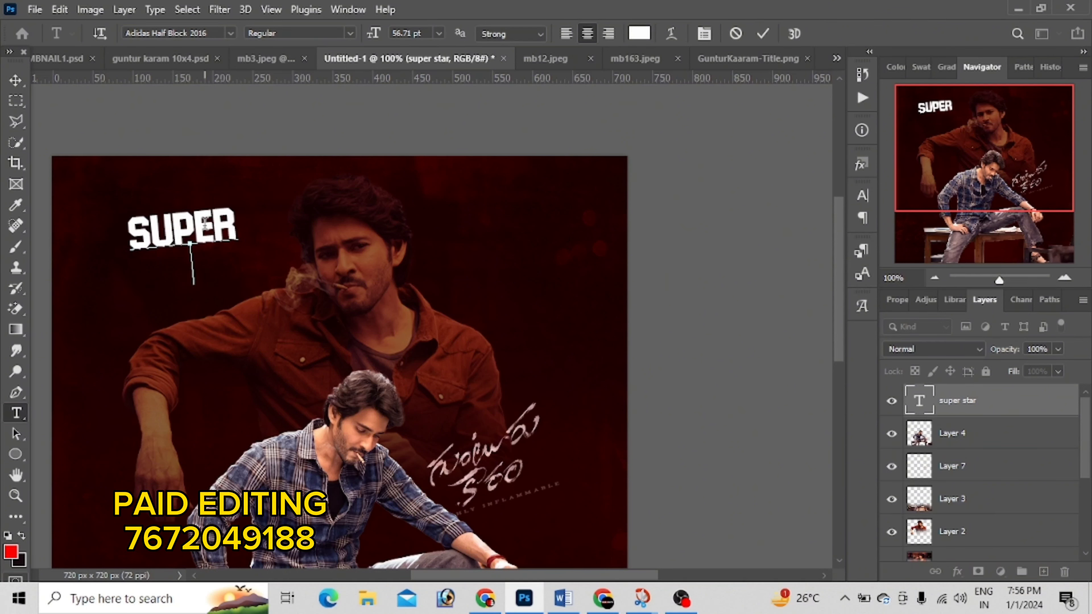
{"action": "left_click", "coordinate": [238, 225]}
{"action": "key", "text": "ctrl+Return"}
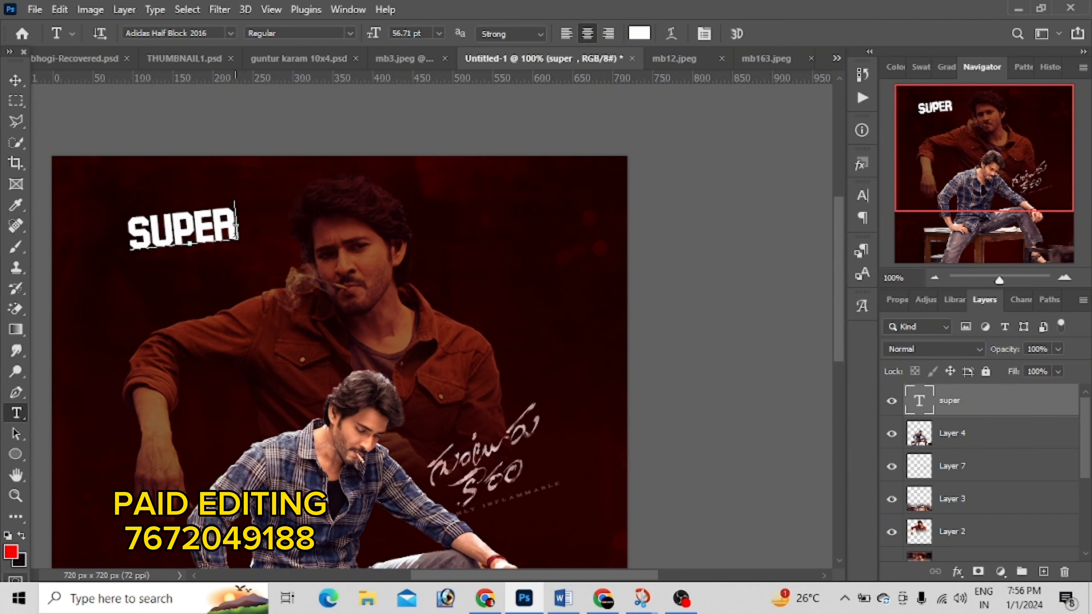
Step: Type STAR on a new line below SUPER and set its size to 82 pt
{"action": "left_click", "coordinate": [236, 225]}
{"action": "key", "text": "Return"}
{"action": "type", "text": "STA"}
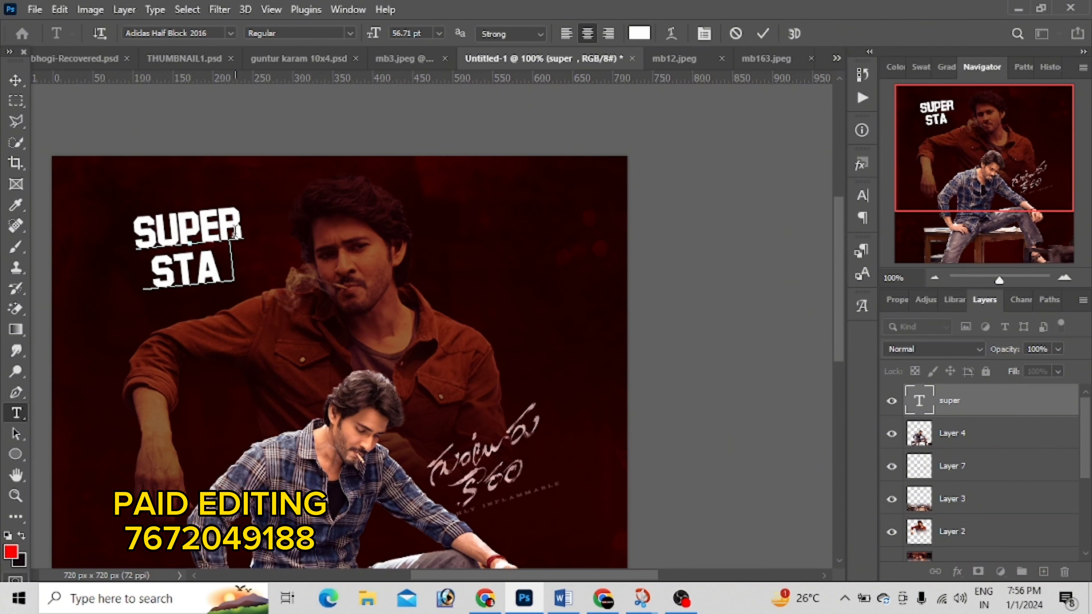
{"action": "type", "text": "R"}
{"action": "key", "text": "ctrl+a"}
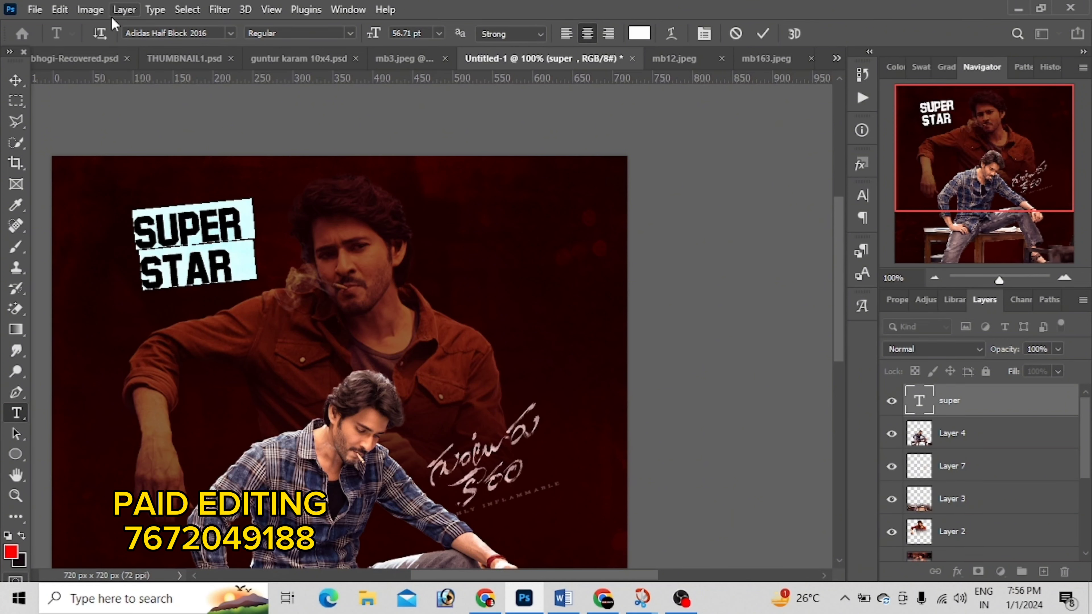
{"action": "left_click_drag", "start_coordinate": [243, 267], "coordinate": [139, 267]}
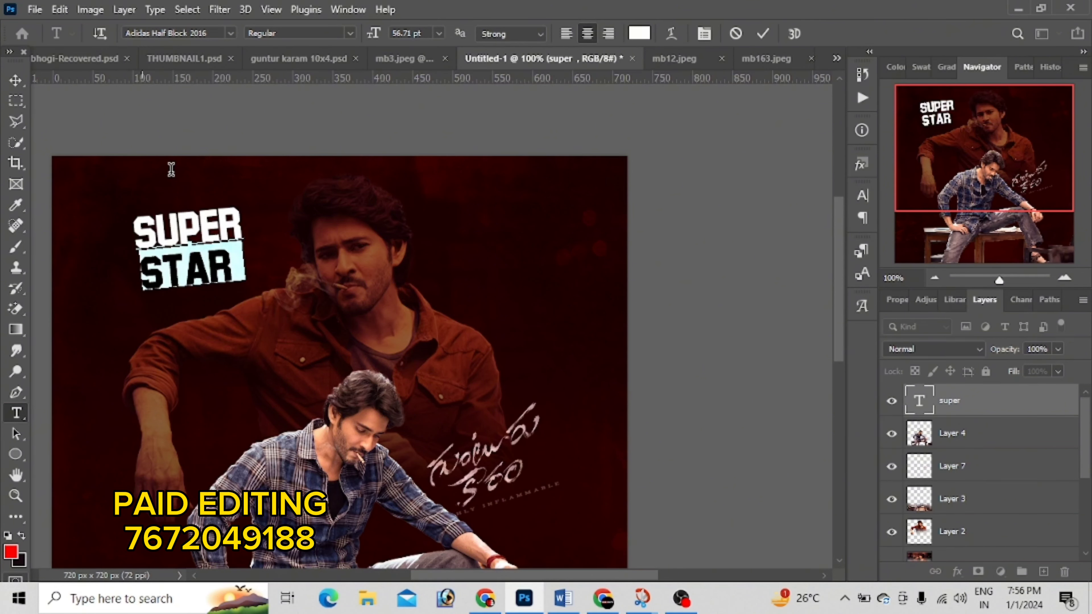
{"action": "double_click", "coordinate": [395, 28]}
{"action": "type", "text": "66"}
{"action": "key", "text": "Return"}
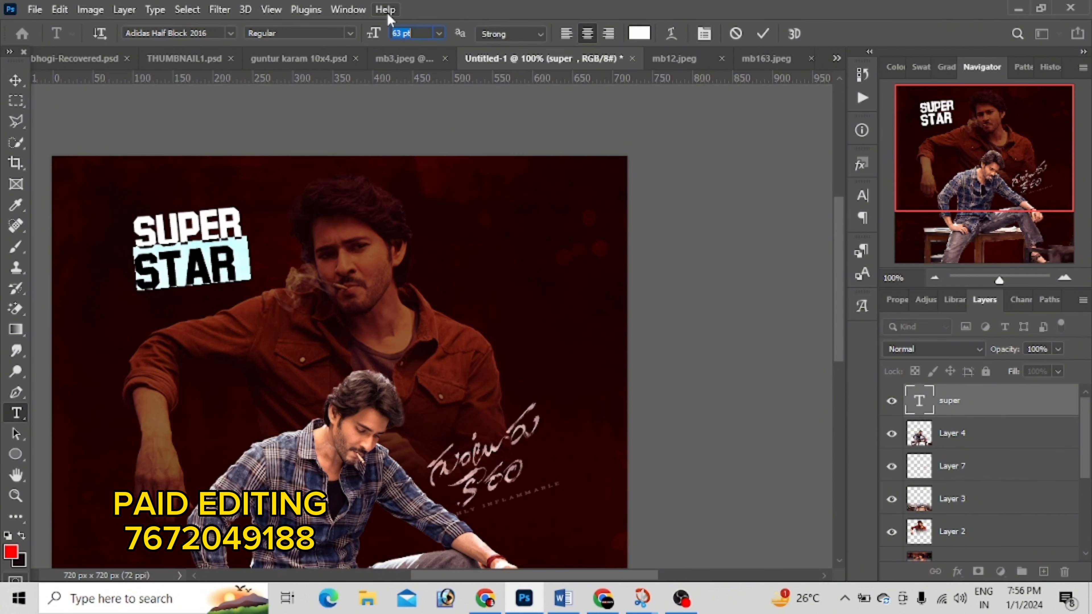
{"action": "key", "text": "Up"}
{"action": "key", "text": "Up"}
{"action": "key", "text": "Up"}
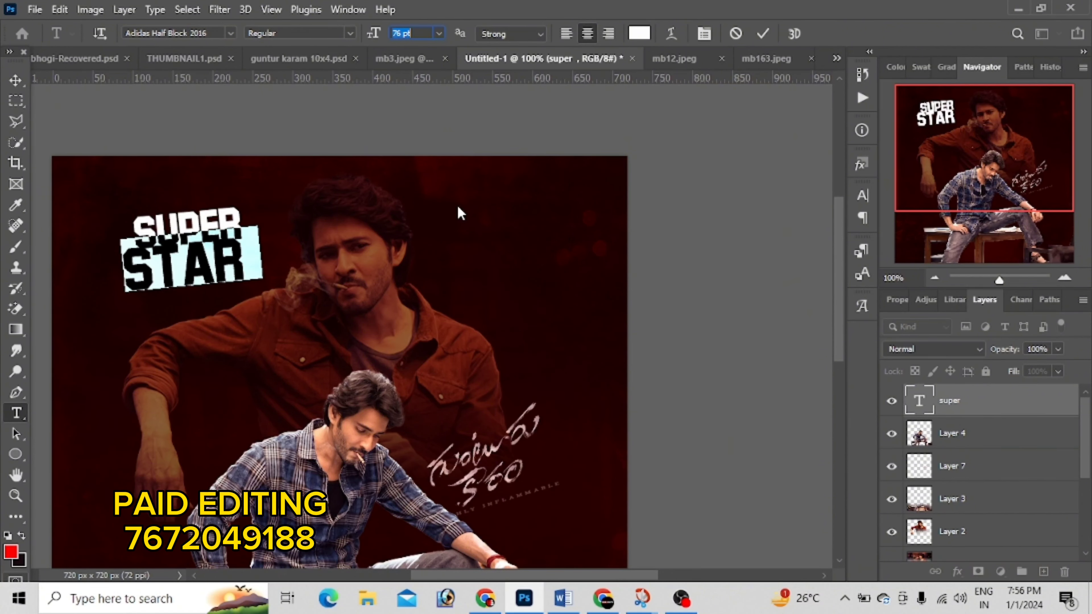
{"action": "key", "text": "Up"}
{"action": "key", "text": "Up"}
{"action": "key", "text": "Up"}
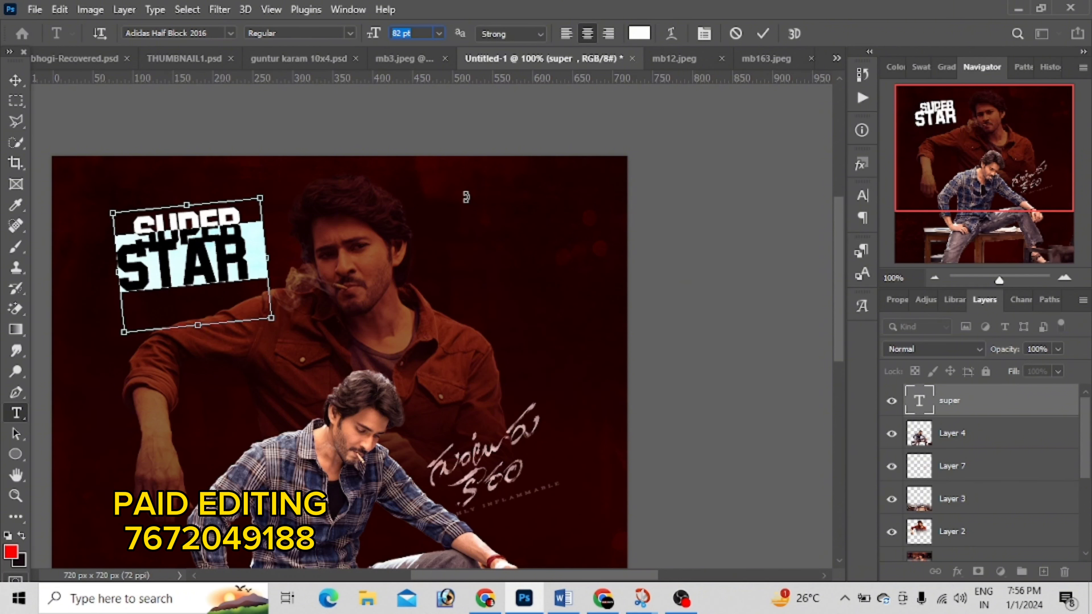
Step: Give the SUPER STAR title tracking 50, adjust its leading, and commit the text
{"action": "left_click", "coordinate": [863, 195]}
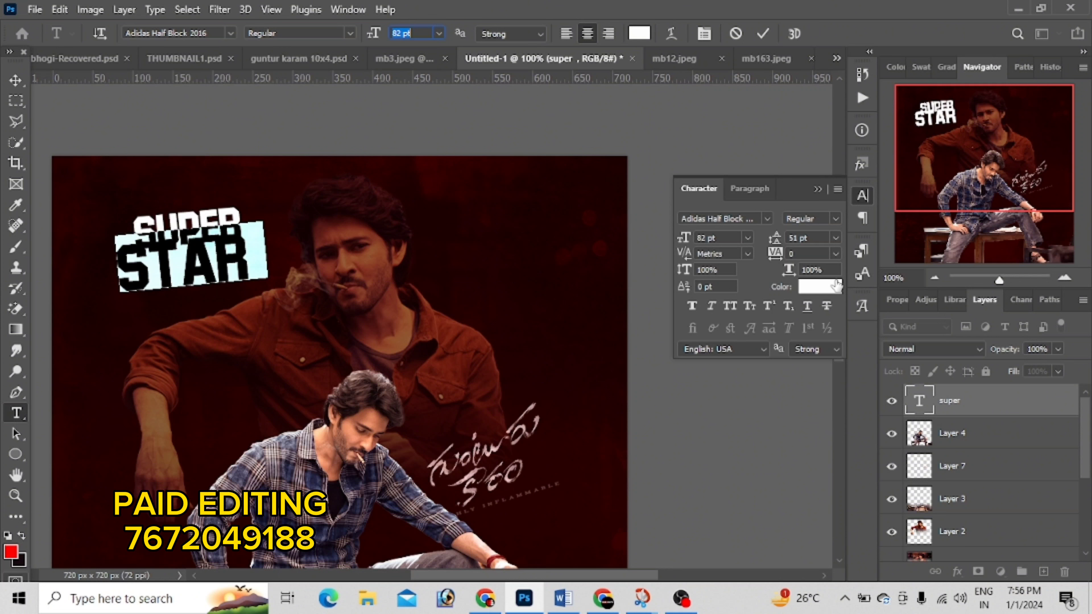
{"action": "left_click", "coordinate": [835, 254]}
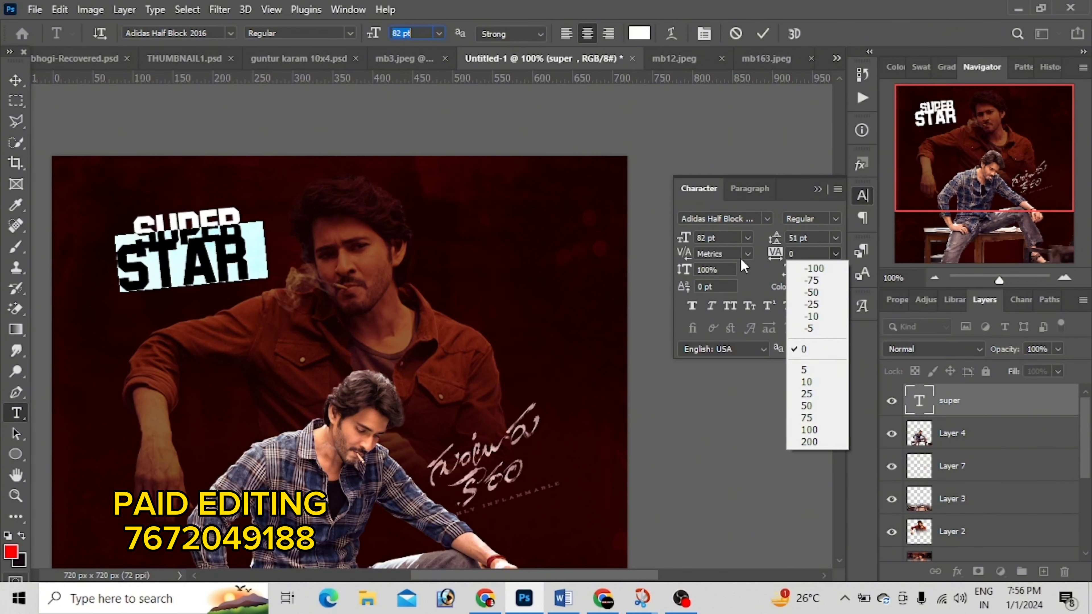
{"action": "left_click", "coordinate": [829, 405]}
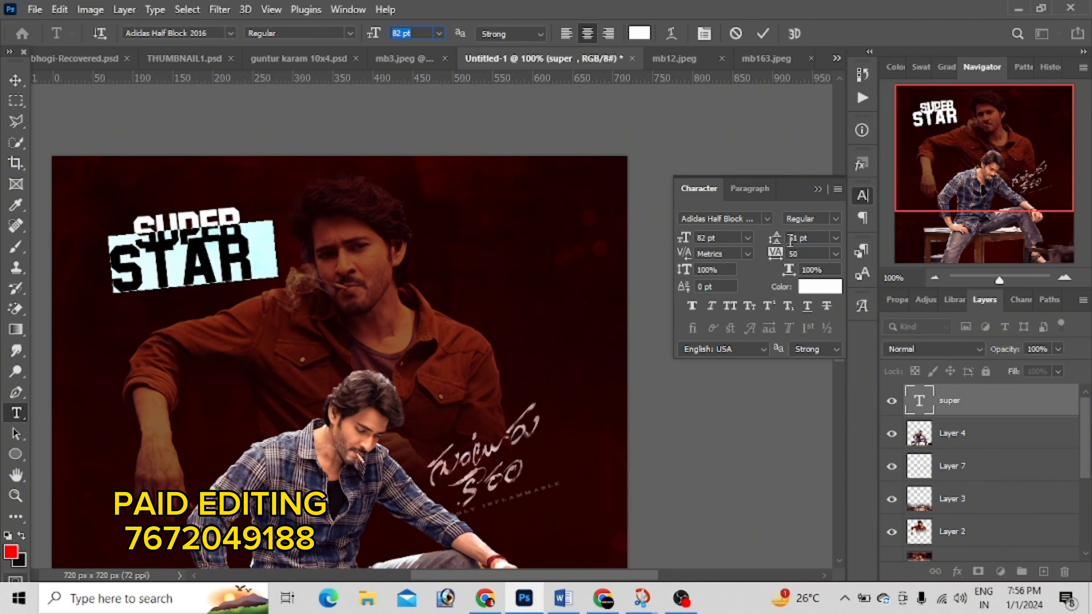
{"action": "scroll", "coordinate": [790, 240], "scroll_direction": "up", "scroll_amount": 1}
{"action": "scroll", "coordinate": [791, 241], "scroll_direction": "up", "scroll_amount": 1}
{"action": "scroll", "coordinate": [793, 241], "scroll_direction": "up", "scroll_amount": 1}
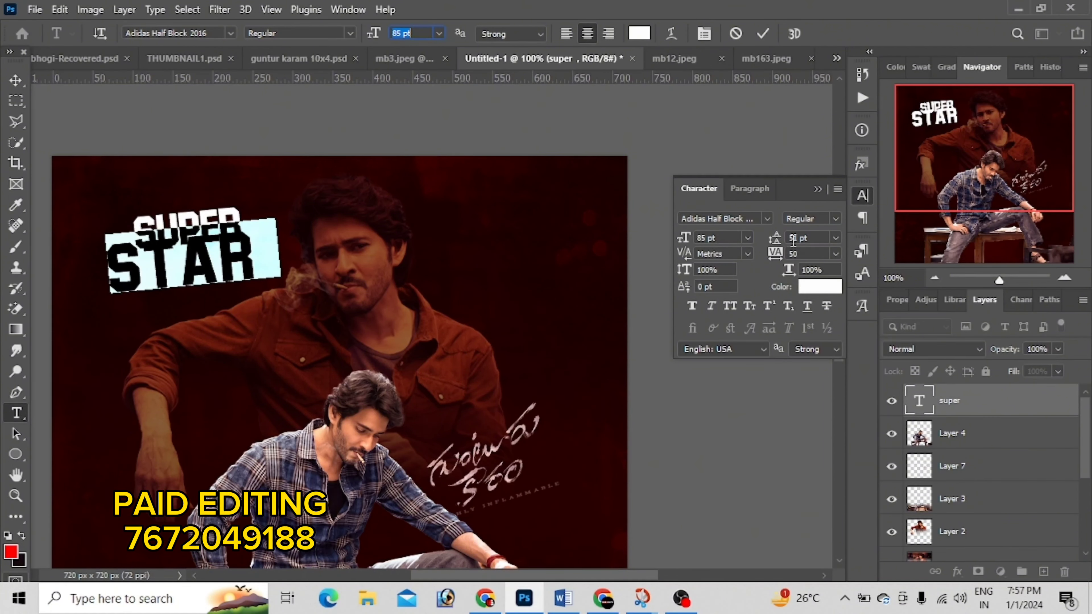
{"action": "left_click", "coordinate": [799, 238]}
{"action": "scroll", "coordinate": [794, 239], "scroll_direction": "up", "scroll_amount": 3}
{"action": "scroll", "coordinate": [795, 239], "scroll_direction": "up", "scroll_amount": 5}
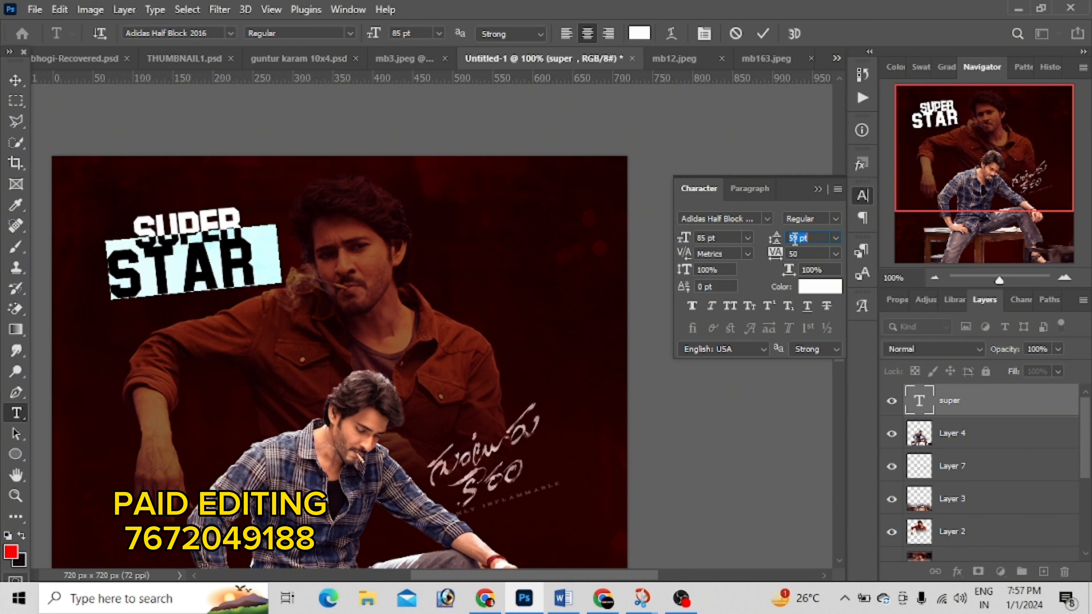
{"action": "scroll", "coordinate": [795, 238], "scroll_direction": "up", "scroll_amount": 3}
{"action": "scroll", "coordinate": [795, 238], "scroll_direction": "up", "scroll_amount": 4}
{"action": "scroll", "coordinate": [794, 239], "scroll_direction": "up", "scroll_amount": 5}
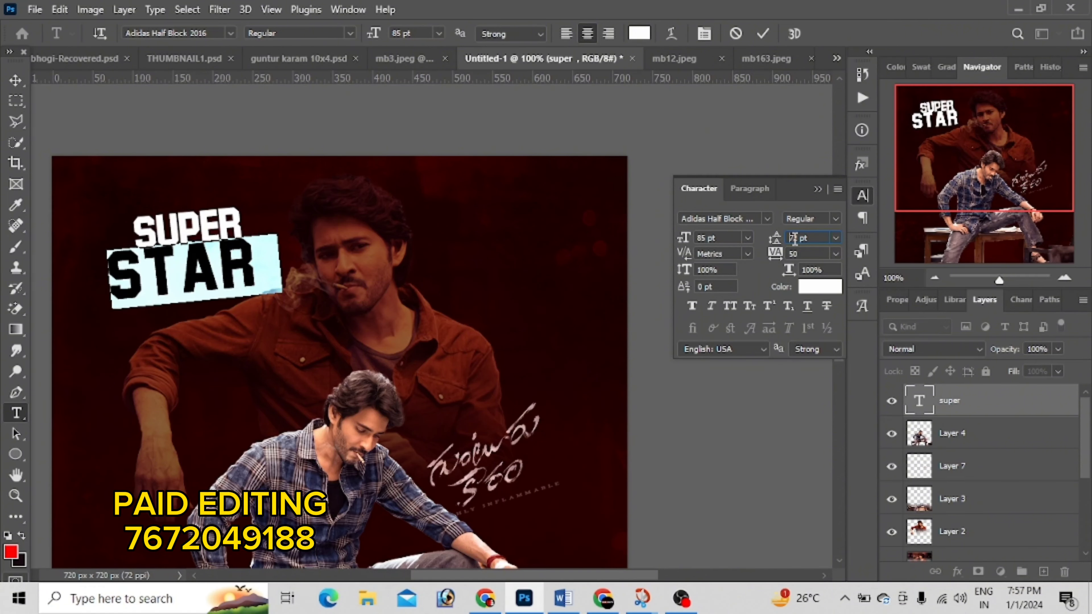
{"action": "scroll", "coordinate": [794, 239], "scroll_direction": "up", "scroll_amount": 5}
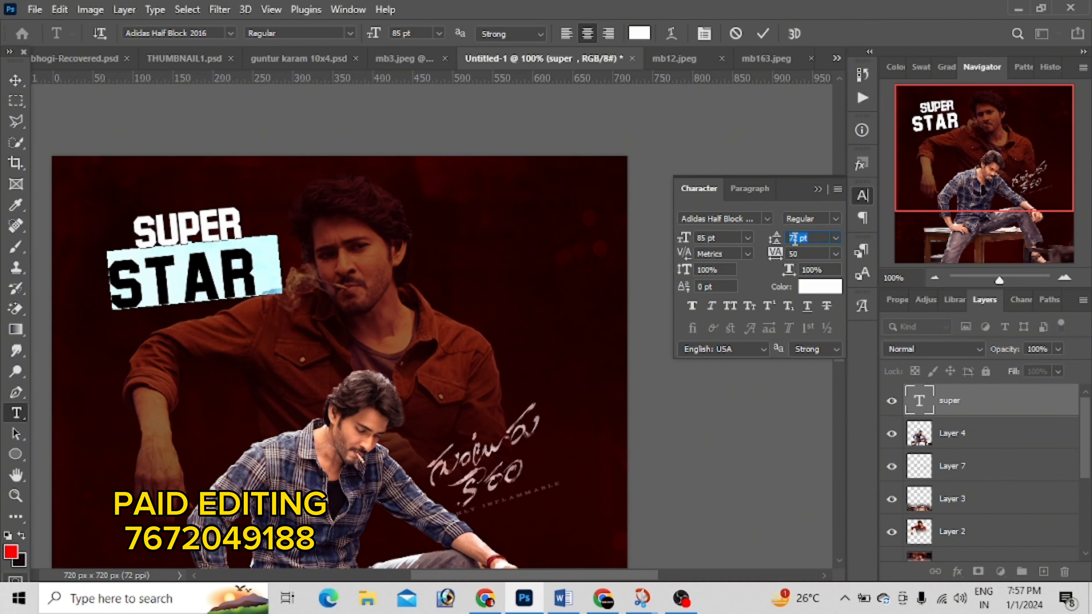
{"action": "left_click", "coordinate": [509, 267]}
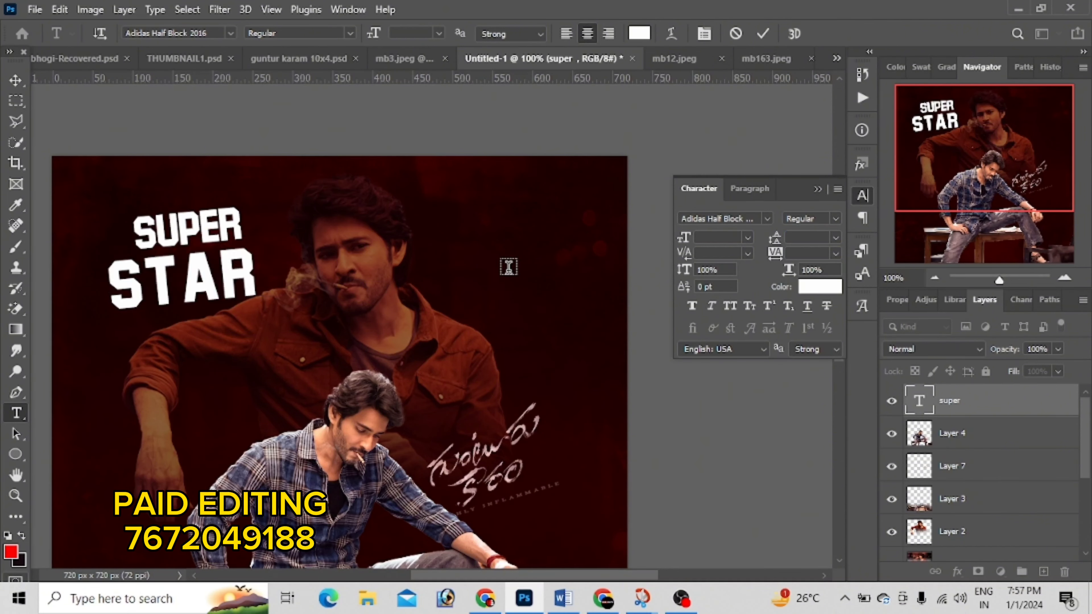
Step: Left-align both lines of the SUPER STAR title
{"action": "left_click", "coordinate": [226, 249]}
{"action": "key", "text": "ctrl+a"}
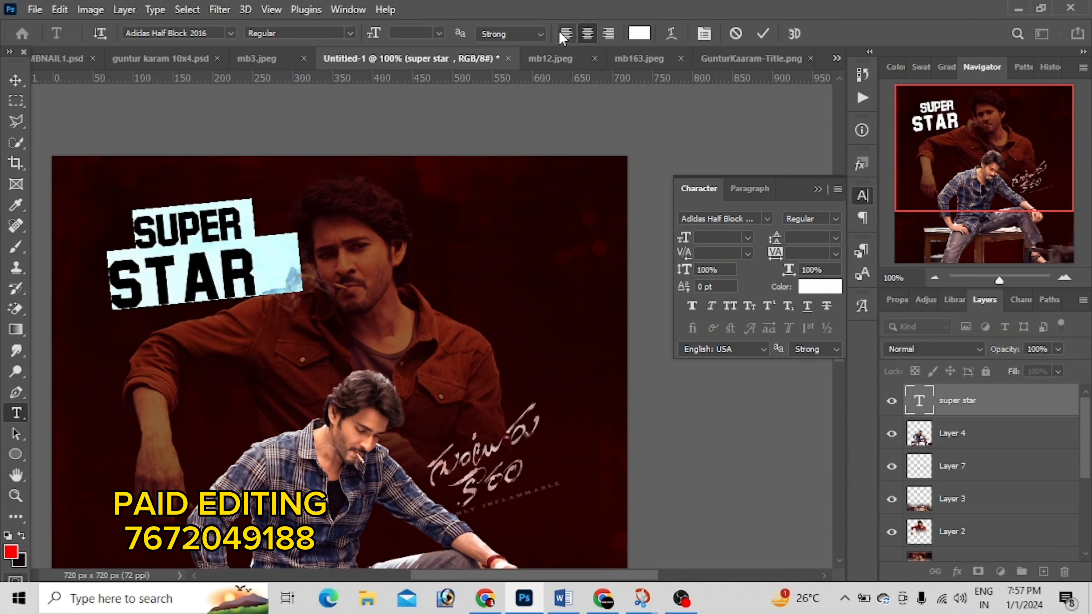
{"action": "left_click", "coordinate": [566, 33]}
{"action": "left_click", "coordinate": [310, 214]}
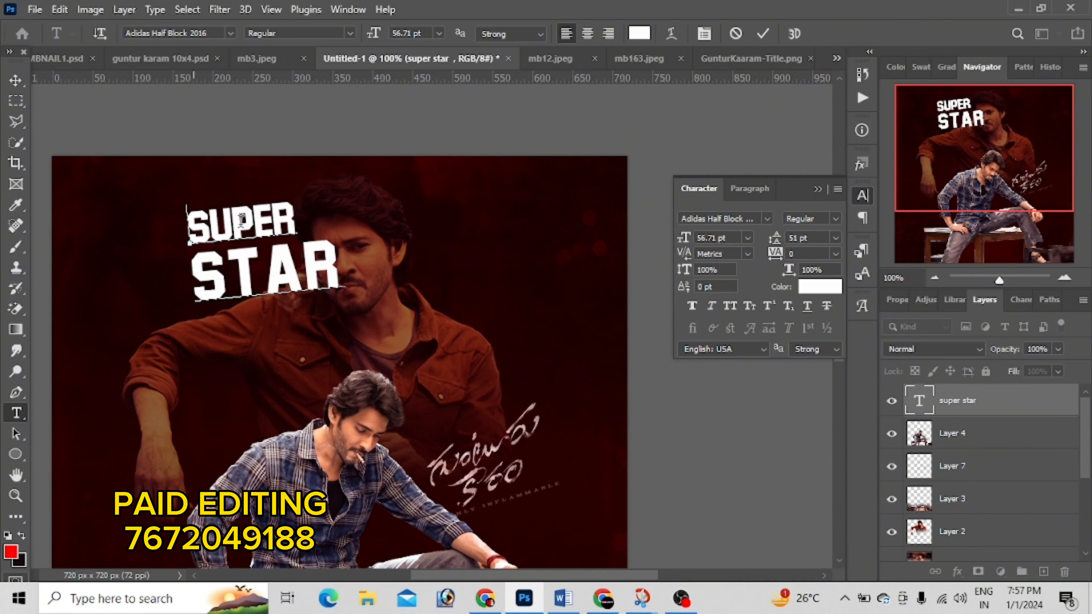
Step: Set the word SUPER's tracking to 180 and commit the edit
{"action": "left_click_drag", "start_coordinate": [192, 232], "coordinate": [306, 217]}
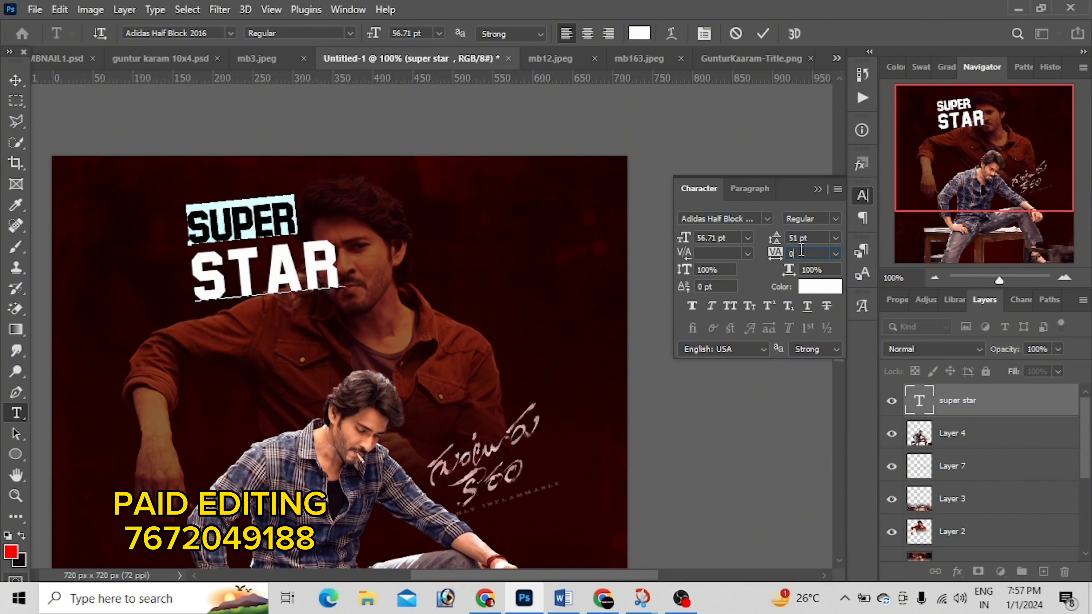
{"action": "left_click", "coordinate": [835, 253]}
{"action": "left_click", "coordinate": [810, 430]}
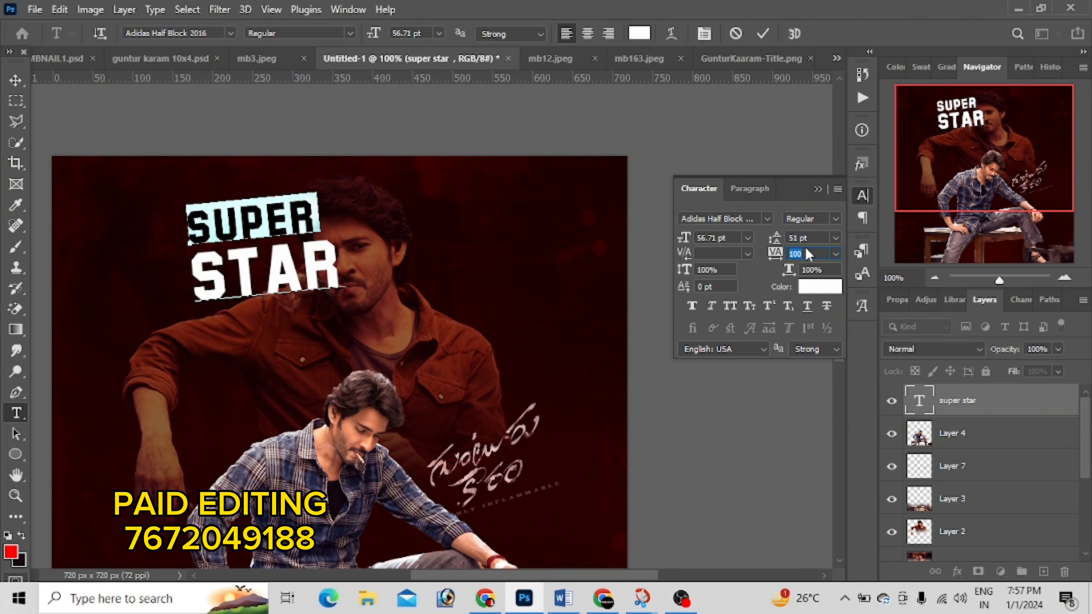
{"action": "key", "text": "shift+Up"}
{"action": "key", "text": "shift+Up"}
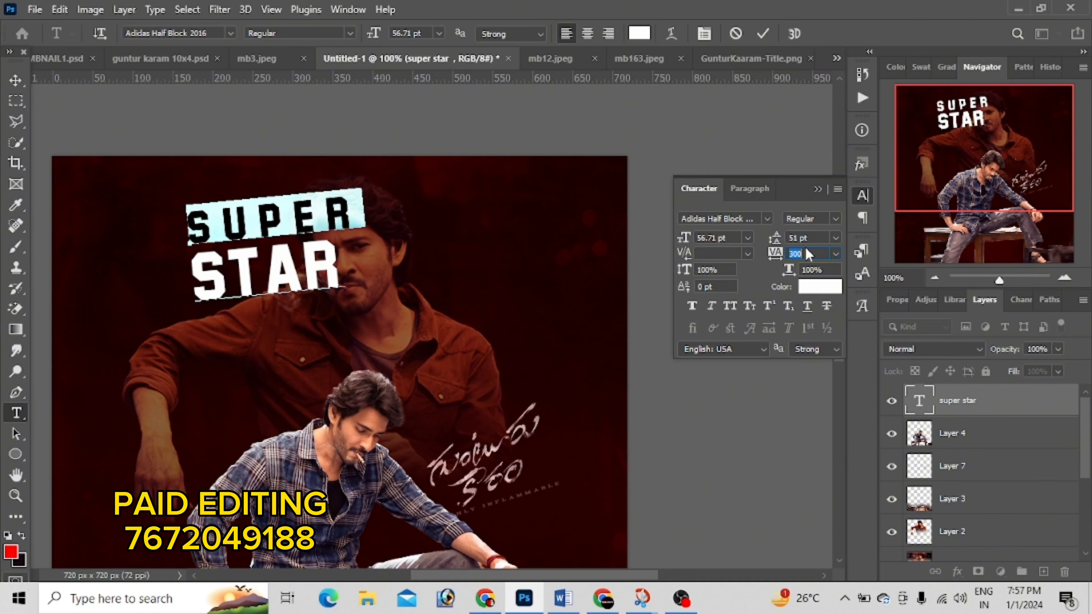
{"action": "key", "text": "shift+Down"}
{"action": "key", "text": "Down"}
{"action": "key", "text": "Down"}
{"action": "key", "text": "Down"}
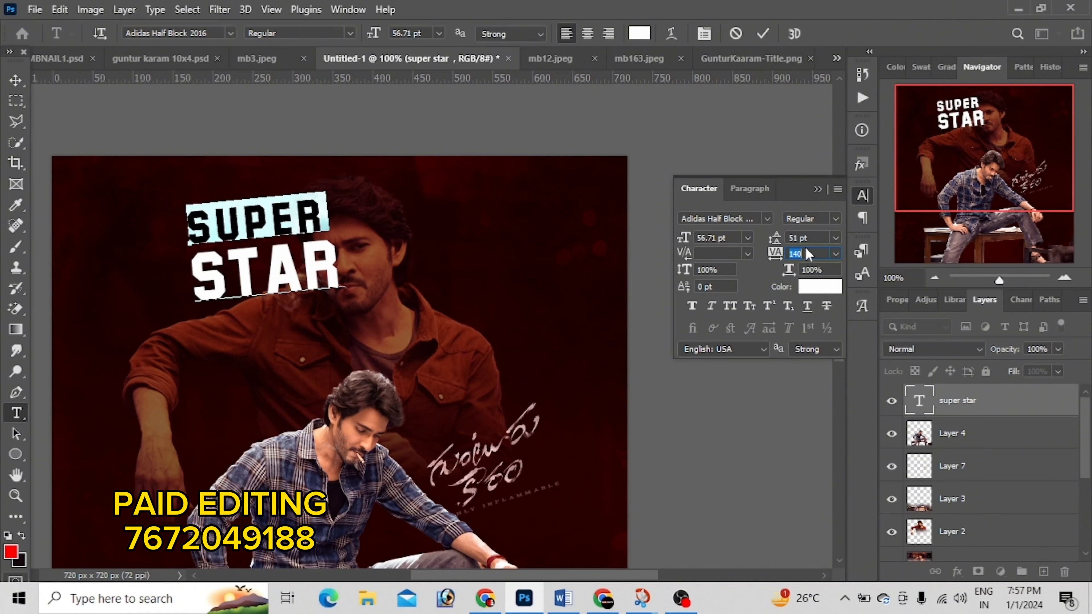
{"action": "key", "text": "Down"}
{"action": "key", "text": "Up"}
{"action": "key", "text": "Up"}
{"action": "key", "text": "ctrl+Return"}
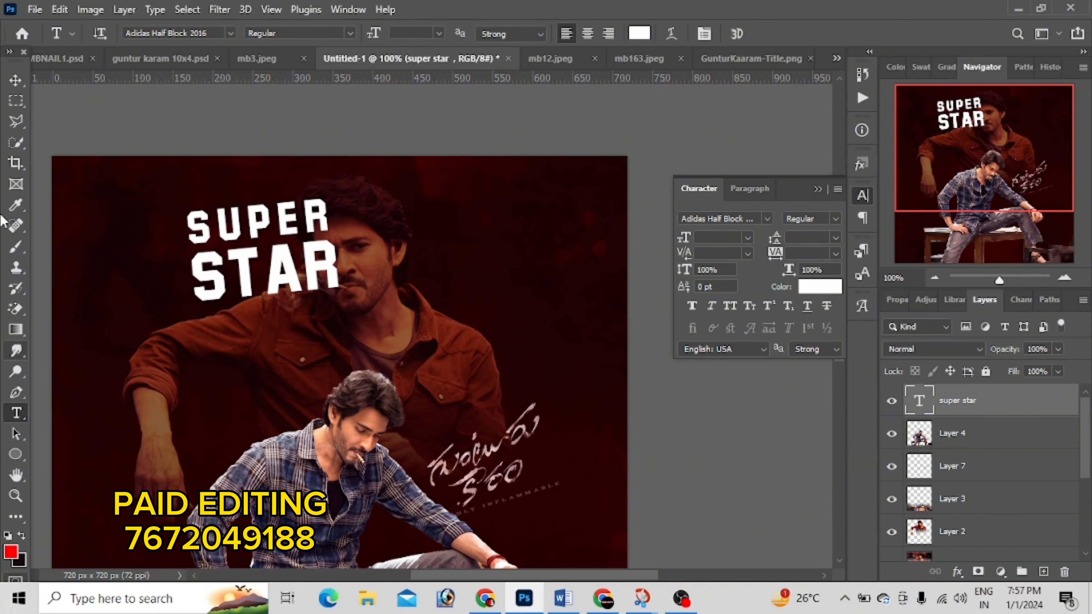
Step: Move the SUPER STAR title to the left and its layer beneath Layer 2
{"action": "left_click", "coordinate": [15, 80]}
{"action": "left_click_drag", "start_coordinate": [343, 263], "coordinate": [241, 274]}
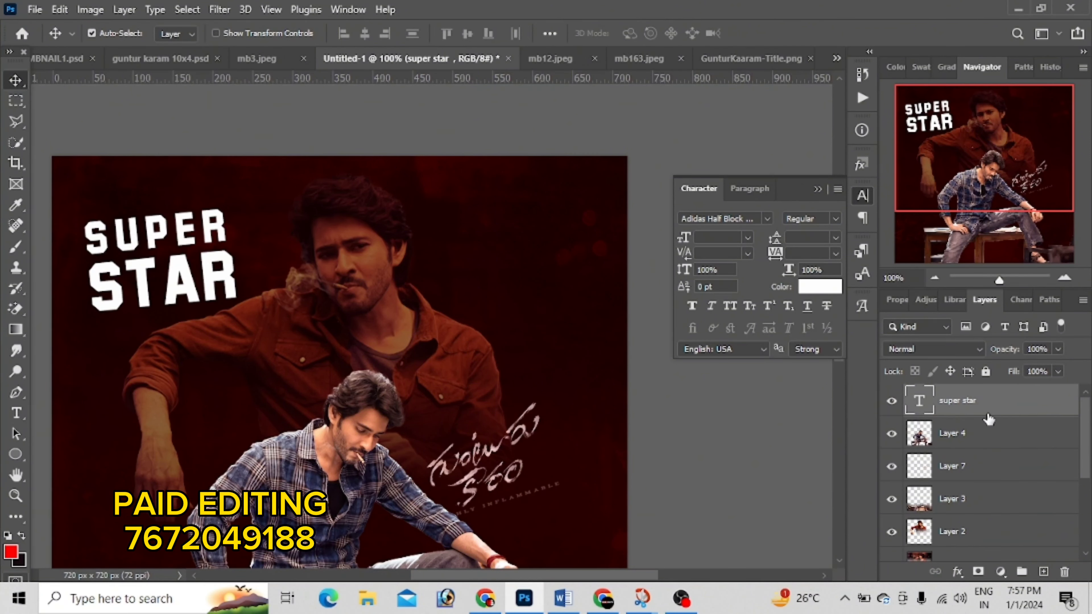
{"action": "left_click_drag", "start_coordinate": [989, 408], "coordinate": [989, 508]}
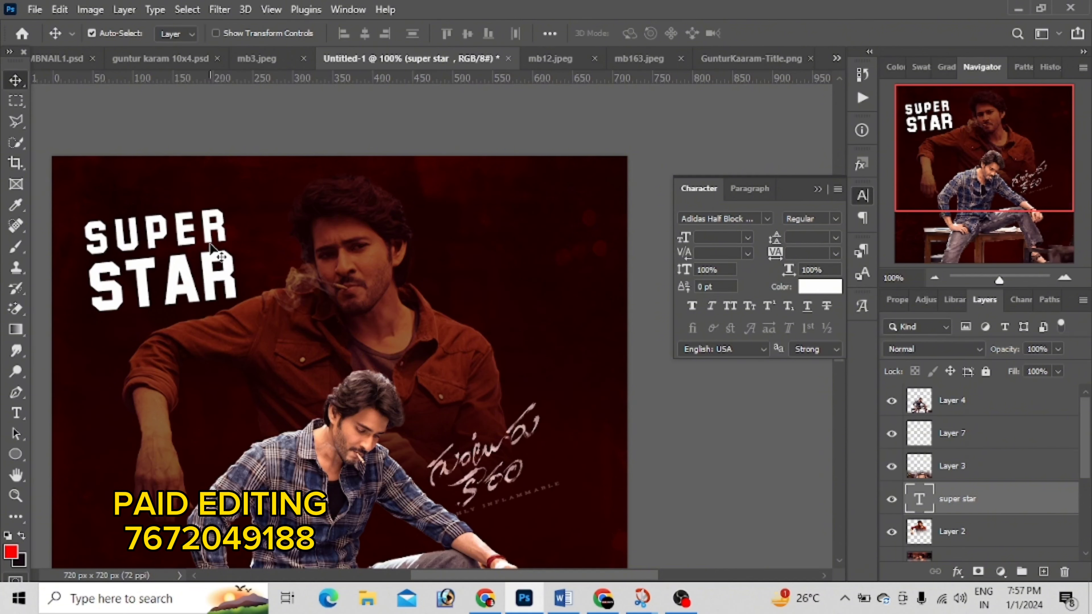
{"action": "mouse_move", "coordinate": [207, 236]}
{"action": "left_mouse_down"}
{"action": "mouse_move", "coordinate": [612, 238]}
{"action": "mouse_move", "coordinate": [596, 263]}
{"action": "mouse_move", "coordinate": [296, 215]}
{"action": "mouse_move", "coordinate": [205, 251]}
{"action": "left_mouse_up"}
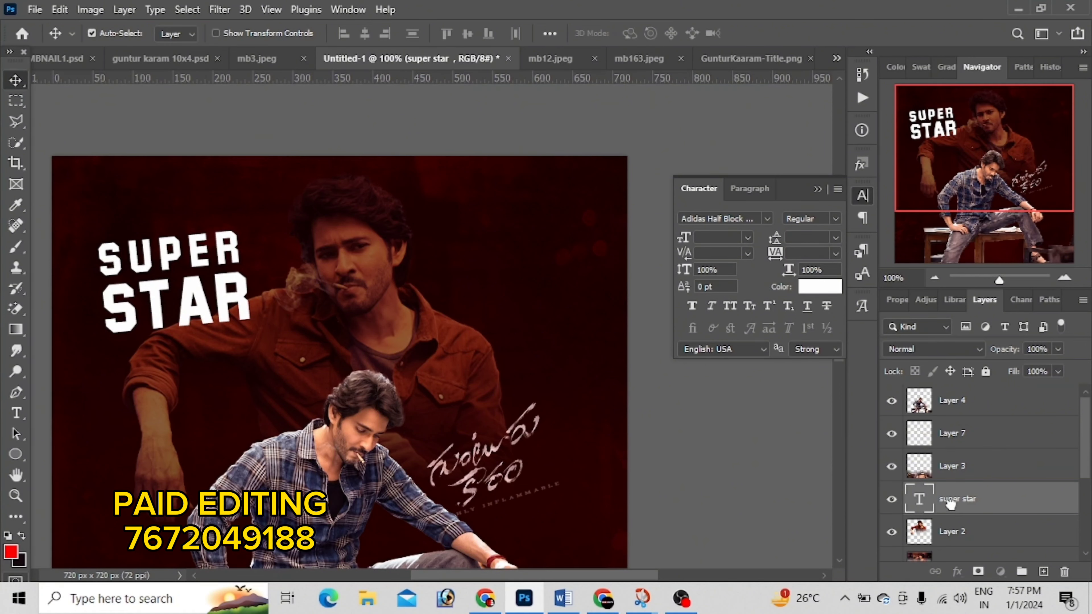
{"action": "left_click_drag", "start_coordinate": [957, 512], "coordinate": [960, 542]}
Step: Set the SUPER STAR layer to Overlay and move it back above Layer 2
{"action": "scroll", "coordinate": [925, 516], "scroll_direction": "down", "scroll_amount": 2}
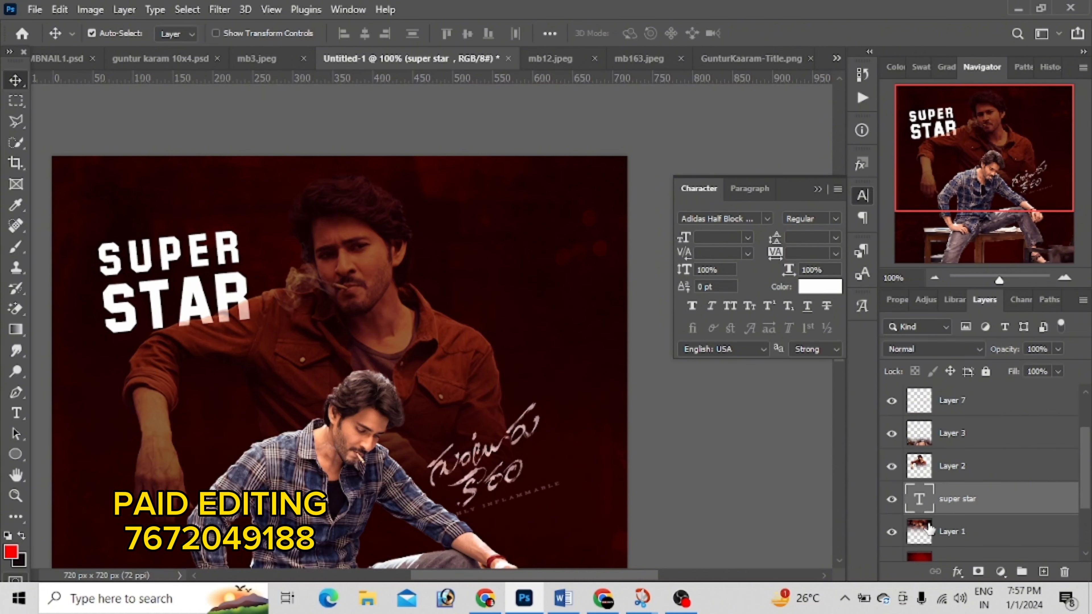
{"action": "left_click", "coordinate": [937, 351]}
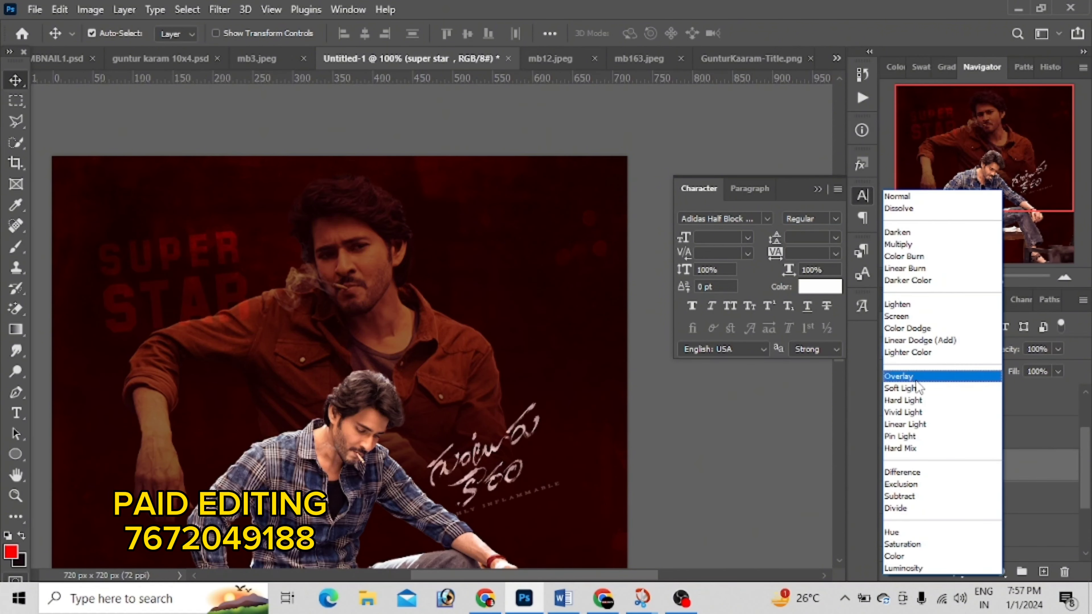
{"action": "left_click", "coordinate": [916, 380]}
{"action": "key", "text": "ctrl"}
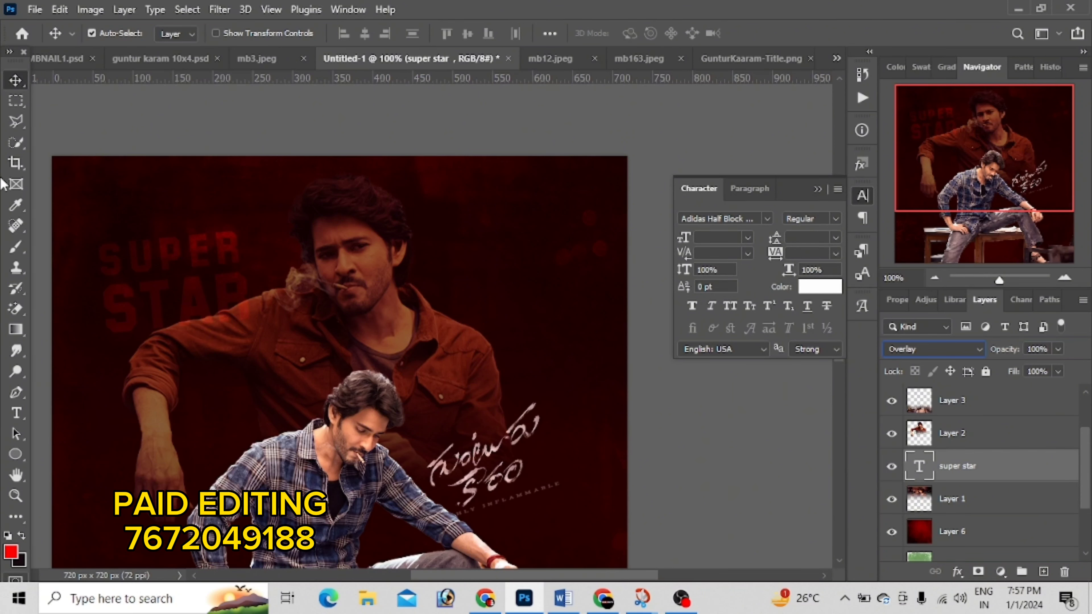
{"action": "key", "text": "ctrl"}
{"action": "left_click_drag", "start_coordinate": [948, 464], "coordinate": [953, 435]}
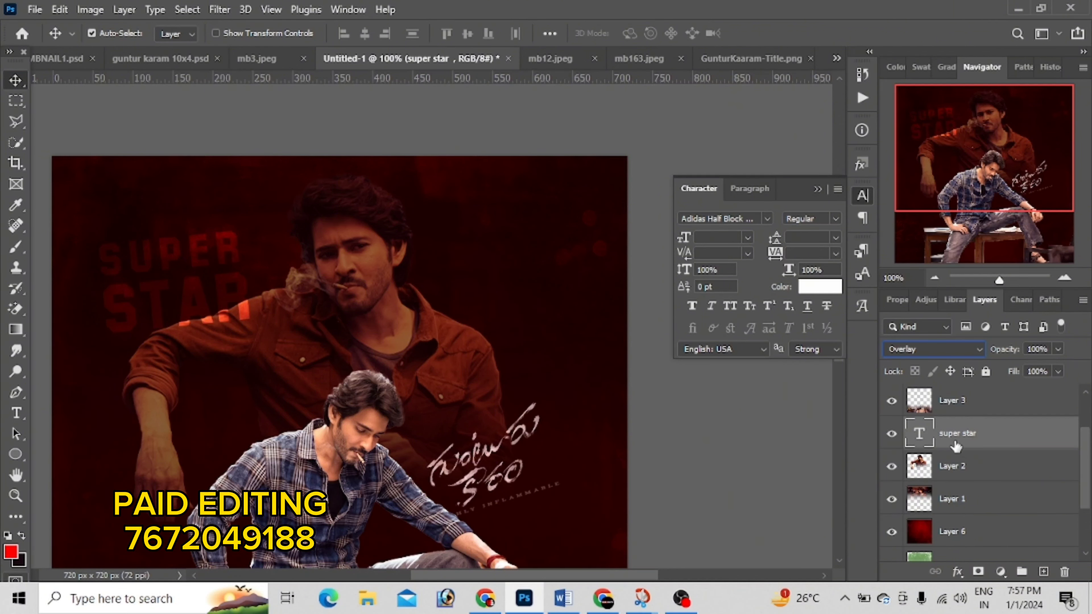
{"action": "key", "text": "ctrl"}
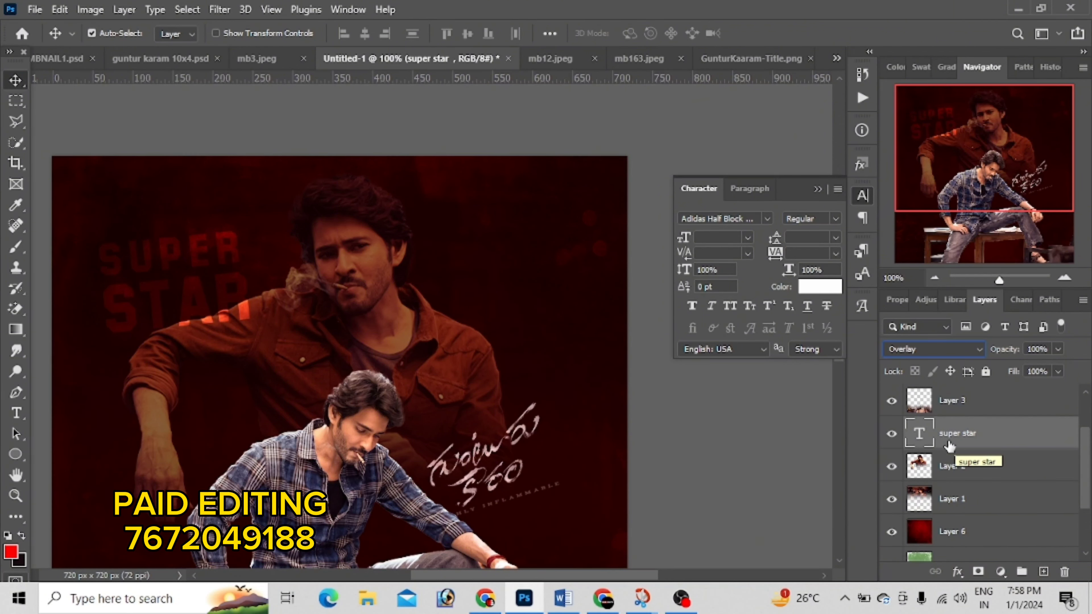
Step: Free Transform the SUPER STAR title larger with a slight tilt
{"action": "key", "text": "ctrl+t"}
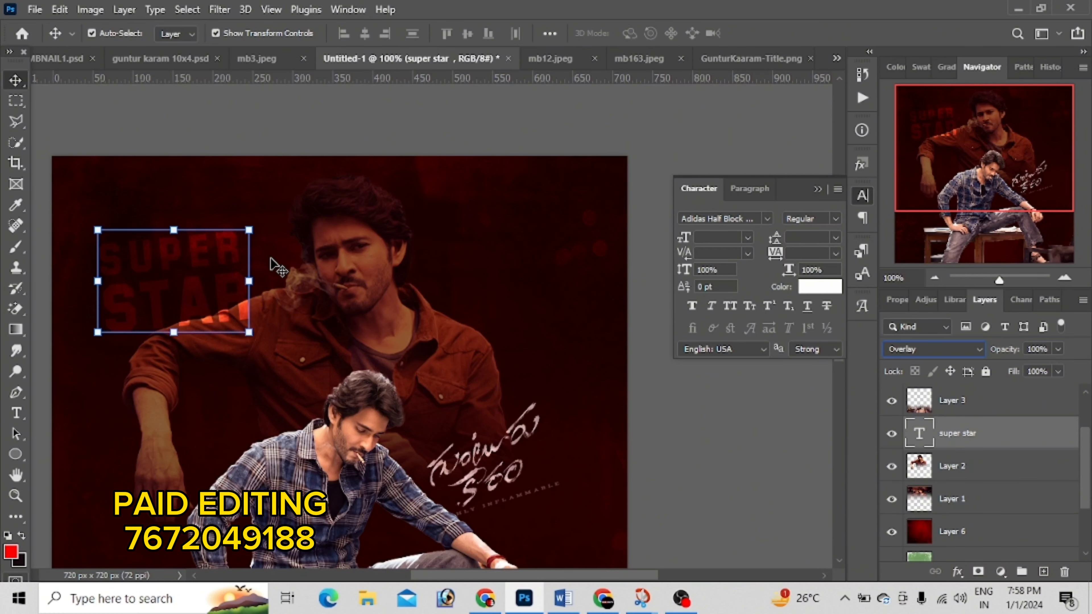
{"action": "mouse_move", "coordinate": [251, 283]}
{"action": "left_mouse_down"}
{"action": "mouse_move", "coordinate": [294, 290]}
{"action": "mouse_move", "coordinate": [262, 264]}
{"action": "mouse_move", "coordinate": [366, 260]}
{"action": "left_mouse_up"}
{"action": "left_click_drag", "start_coordinate": [407, 175], "coordinate": [296, 223]}
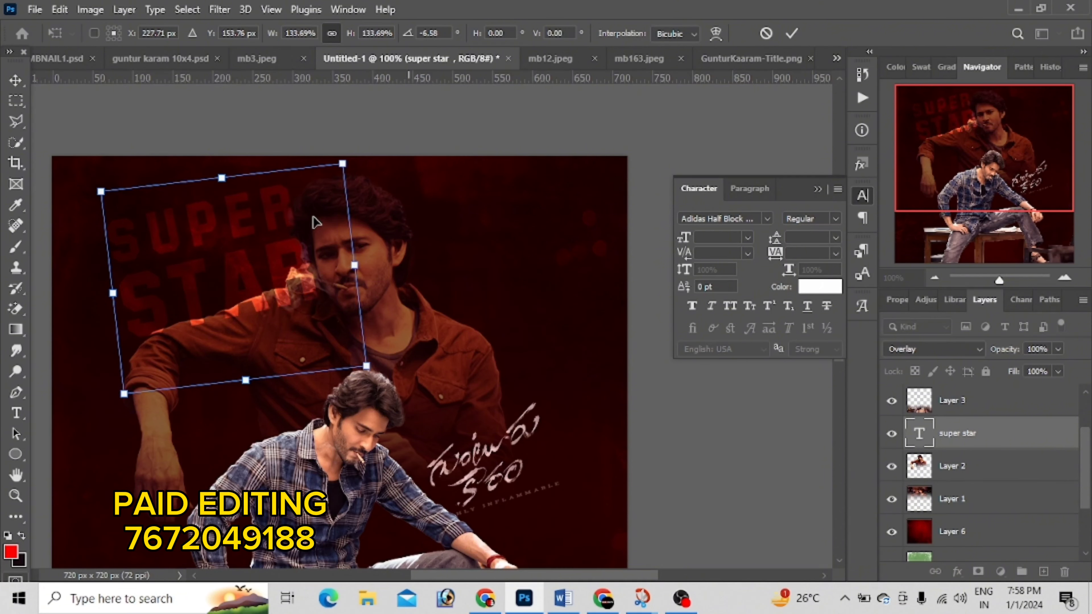
{"action": "key", "text": "Return"}
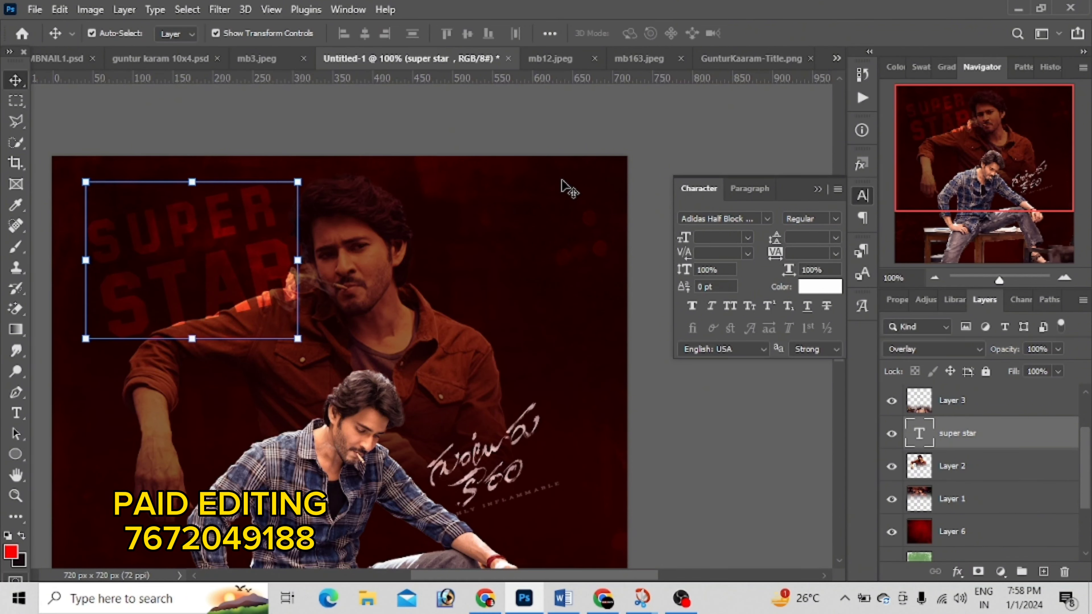
Step: Put the SUPER STAR layer beneath Layer 2 at 35% opacity
{"action": "left_click_drag", "start_coordinate": [934, 435], "coordinate": [939, 468]}
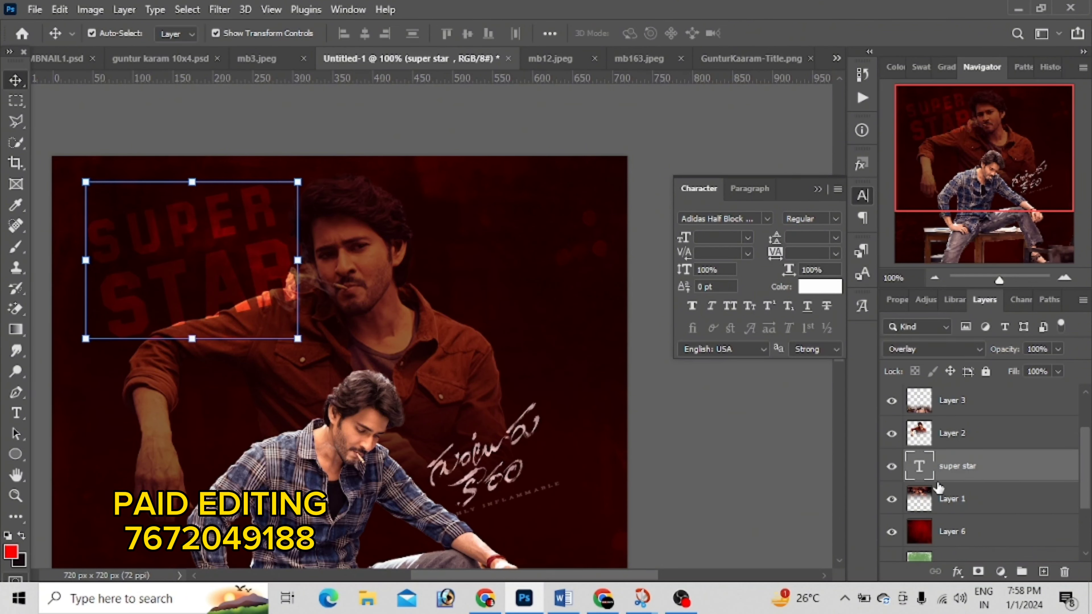
{"action": "left_click", "coordinate": [1058, 349]}
{"action": "left_click_drag", "start_coordinate": [1061, 365], "coordinate": [1010, 368]}
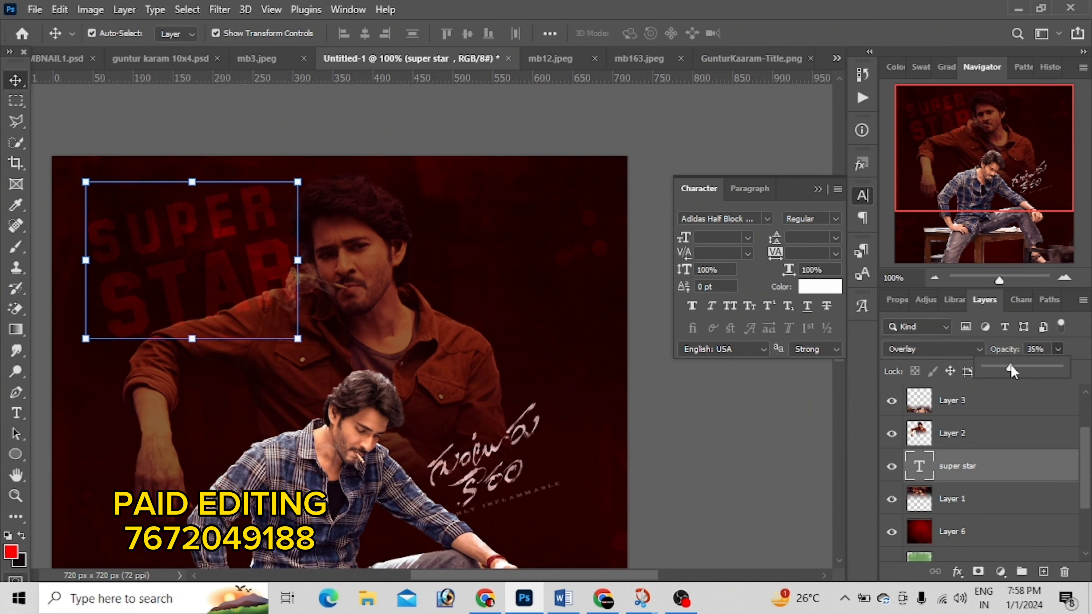
{"action": "left_click", "coordinate": [14, 88]}
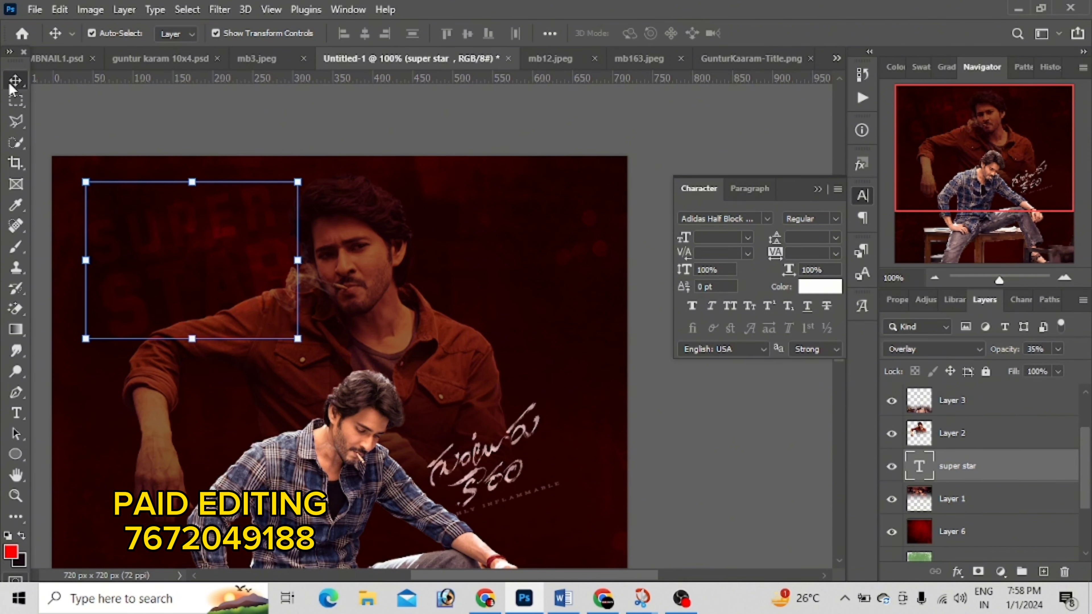
{"action": "left_click", "coordinate": [219, 33]}
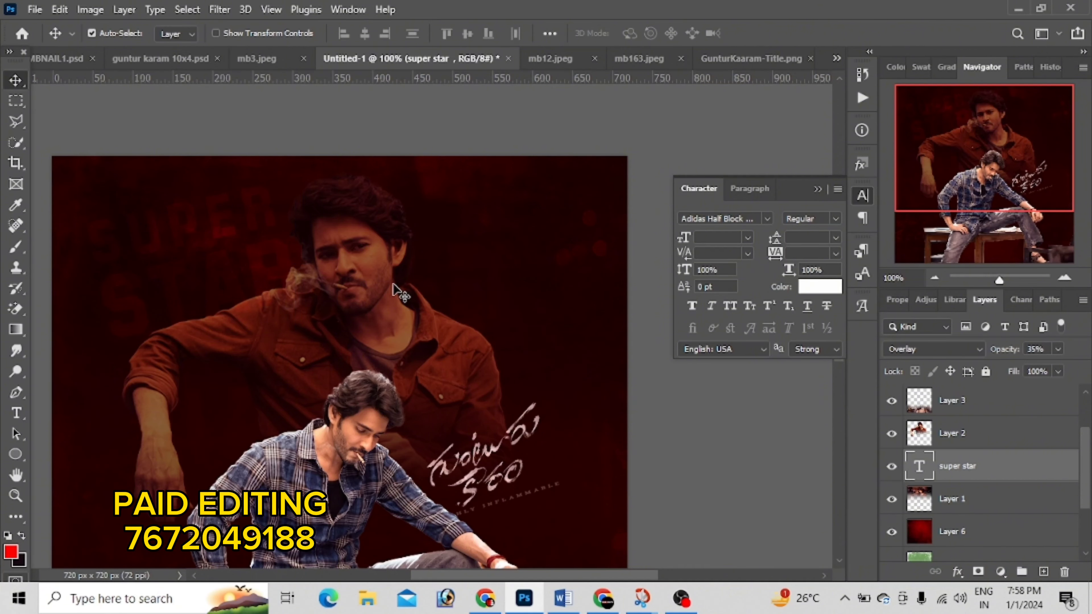
Step: Add a new multi-line BABU title text layer beside the actor's head
{"action": "left_click", "coordinate": [15, 414]}
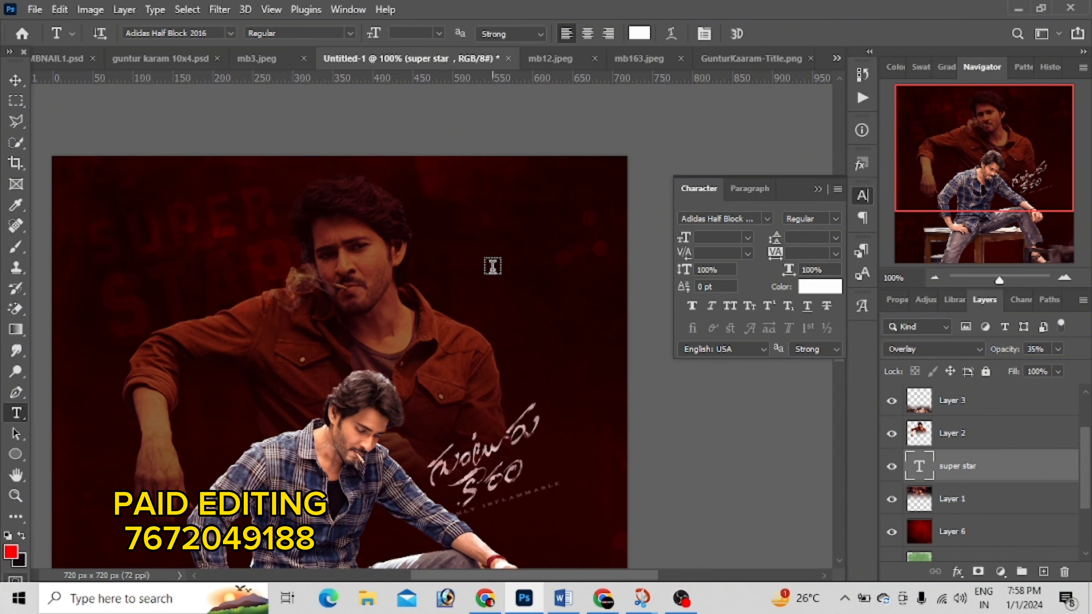
{"action": "left_click", "coordinate": [492, 267]}
{"action": "key", "text": "BackSpace"}
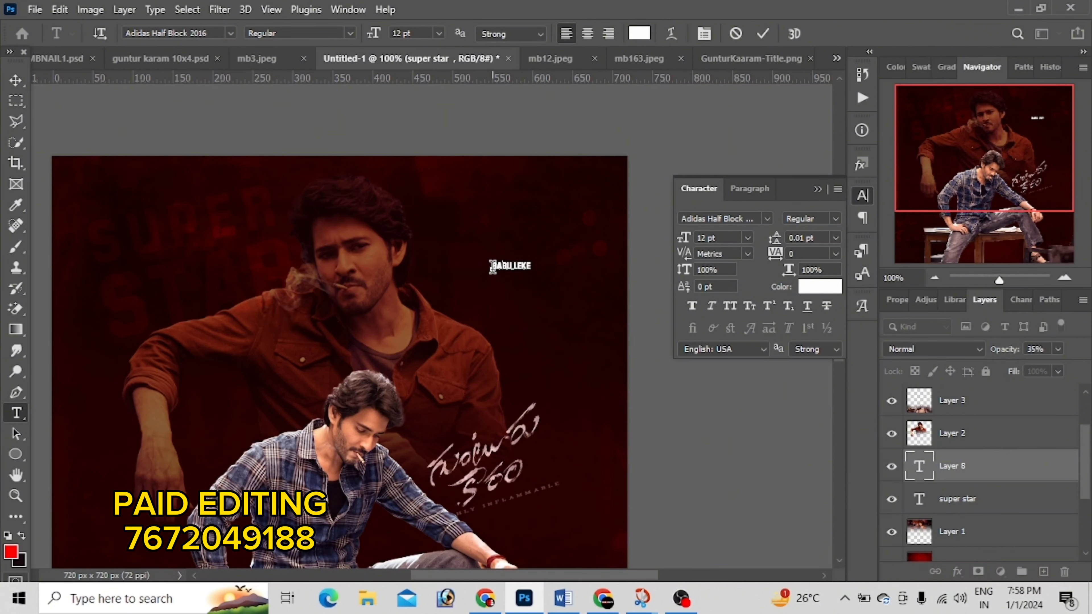
{"action": "key", "text": "Left"}
{"action": "key", "text": "shift+Right"}
{"action": "key", "text": "shift+Right"}
{"action": "key", "text": "shift+Right"}
{"action": "key", "text": "shift+Right"}
{"action": "key", "text": "shift+Right"}
{"action": "key", "text": "shift+Right"}
{"action": "key", "text": "shift+Right"}
{"action": "key", "text": "shift+Right"}
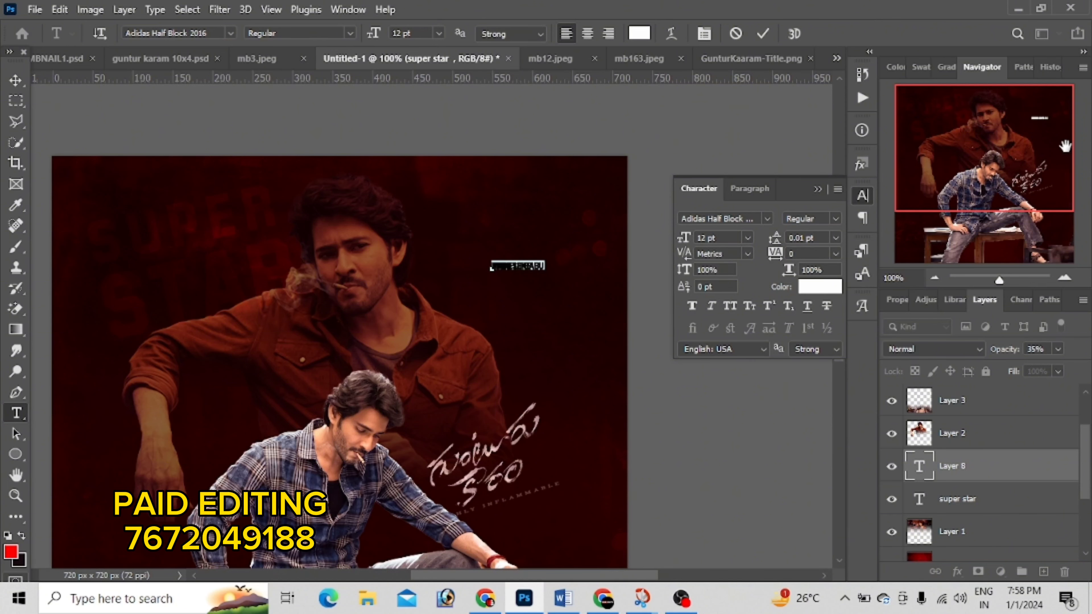
Step: Try 60 pt leading on the three-line text, then settle on 14 pt
{"action": "left_click", "coordinate": [833, 242]}
{"action": "left_click", "coordinate": [829, 431]}
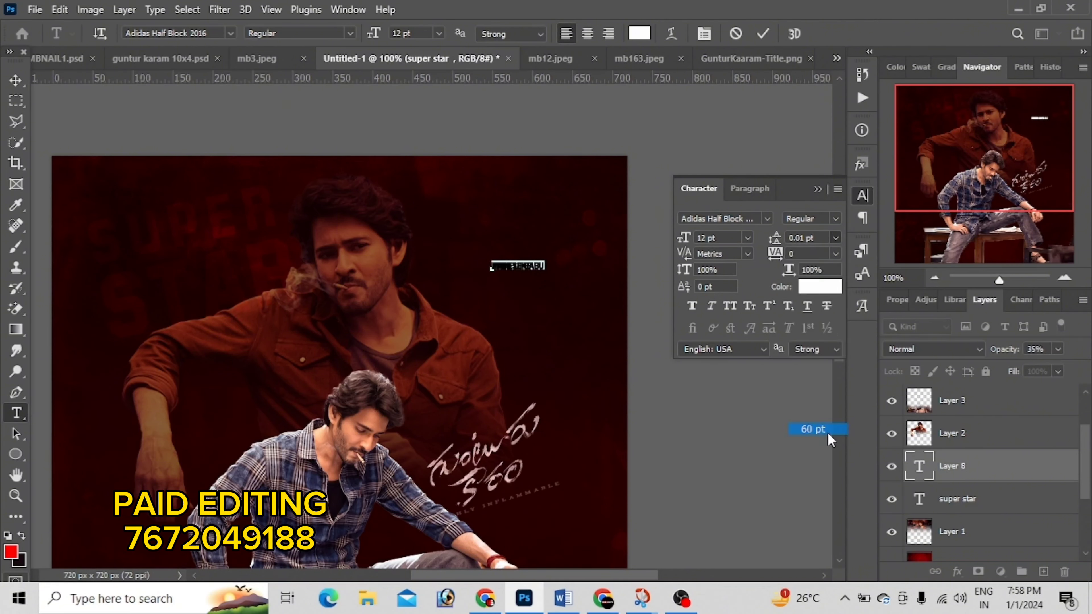
{"action": "left_click", "coordinate": [835, 238]}
{"action": "left_click", "coordinate": [817, 346]}
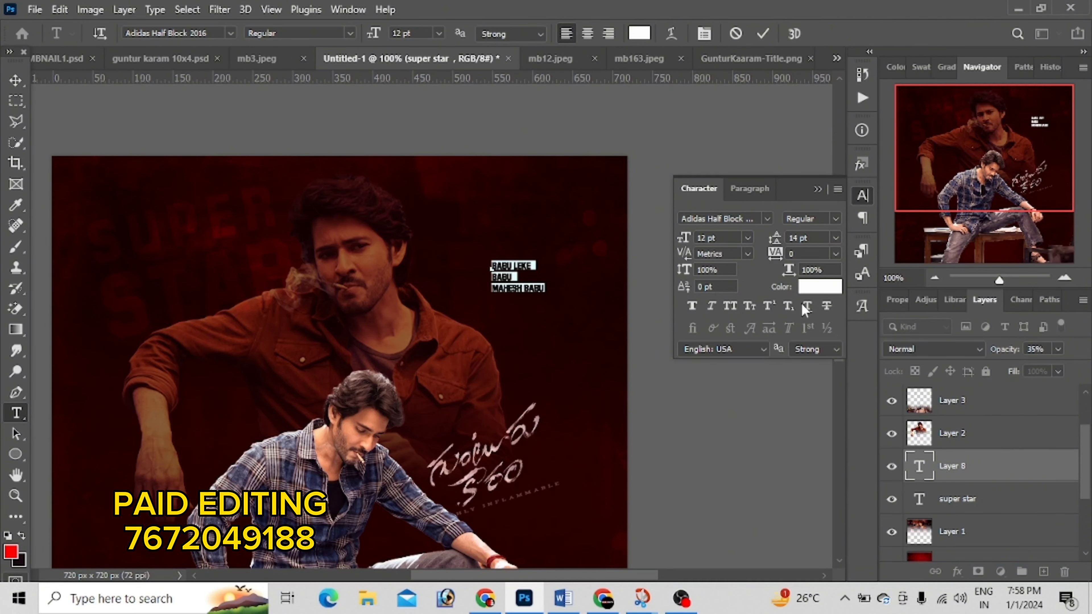
{"action": "left_click", "coordinate": [507, 276]}
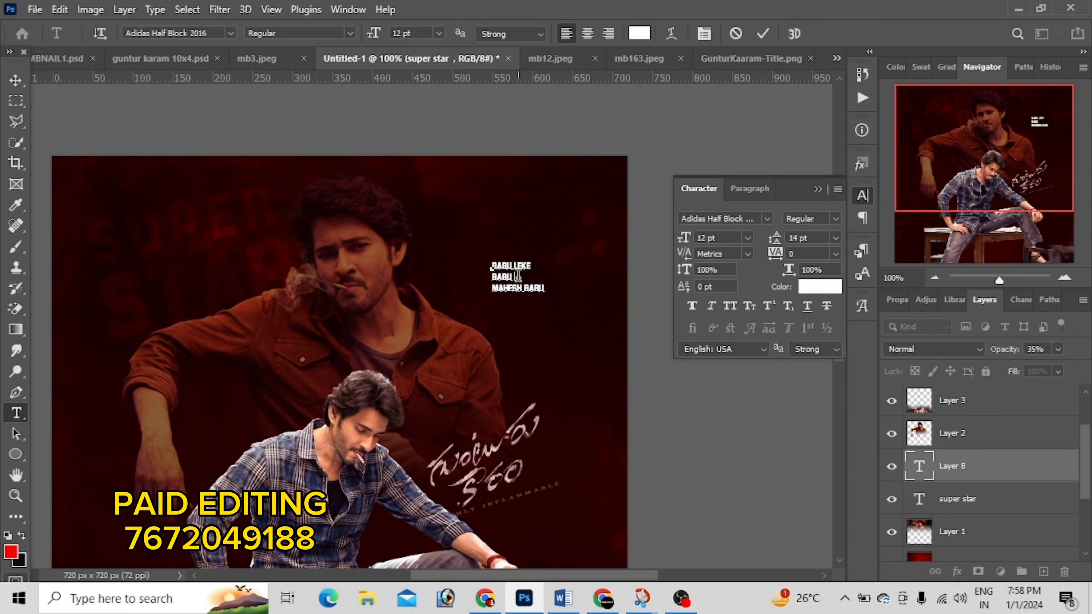
Step: Select the word BABU and set its leading to 16 pt
{"action": "double_click", "coordinate": [502, 275]}
{"action": "scroll", "coordinate": [700, 233], "scroll_direction": "up", "scroll_amount": 2}
{"action": "scroll", "coordinate": [700, 232], "scroll_direction": "up", "scroll_amount": 2}
{"action": "scroll", "coordinate": [700, 233], "scroll_direction": "up", "scroll_amount": 3}
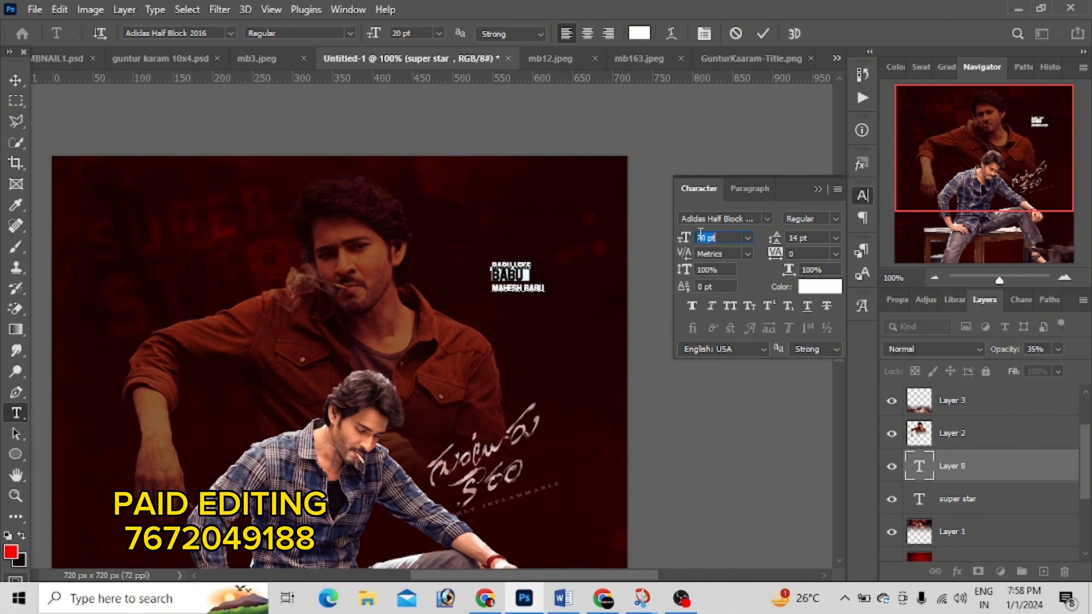
{"action": "scroll", "coordinate": [701, 233], "scroll_direction": "up", "scroll_amount": 2}
{"action": "scroll", "coordinate": [700, 233], "scroll_direction": "up", "scroll_amount": 2}
{"action": "scroll", "coordinate": [700, 233], "scroll_direction": "up", "scroll_amount": 1}
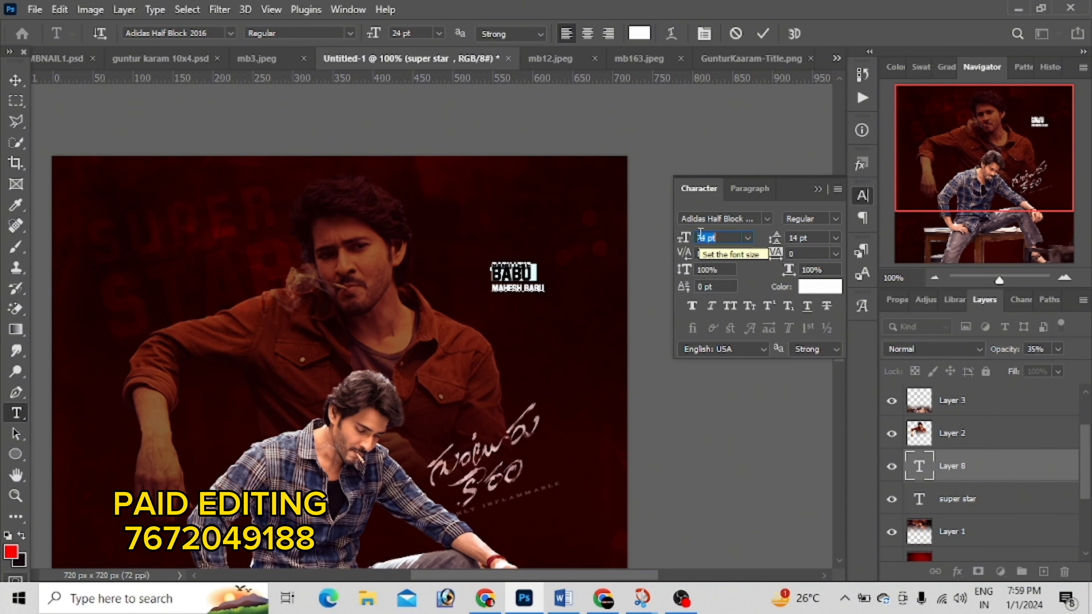
{"action": "scroll", "coordinate": [700, 233], "scroll_direction": "up", "scroll_amount": 3}
{"action": "scroll", "coordinate": [700, 232], "scroll_direction": "up", "scroll_amount": 3}
{"action": "scroll", "coordinate": [700, 232], "scroll_direction": "up", "scroll_amount": 2}
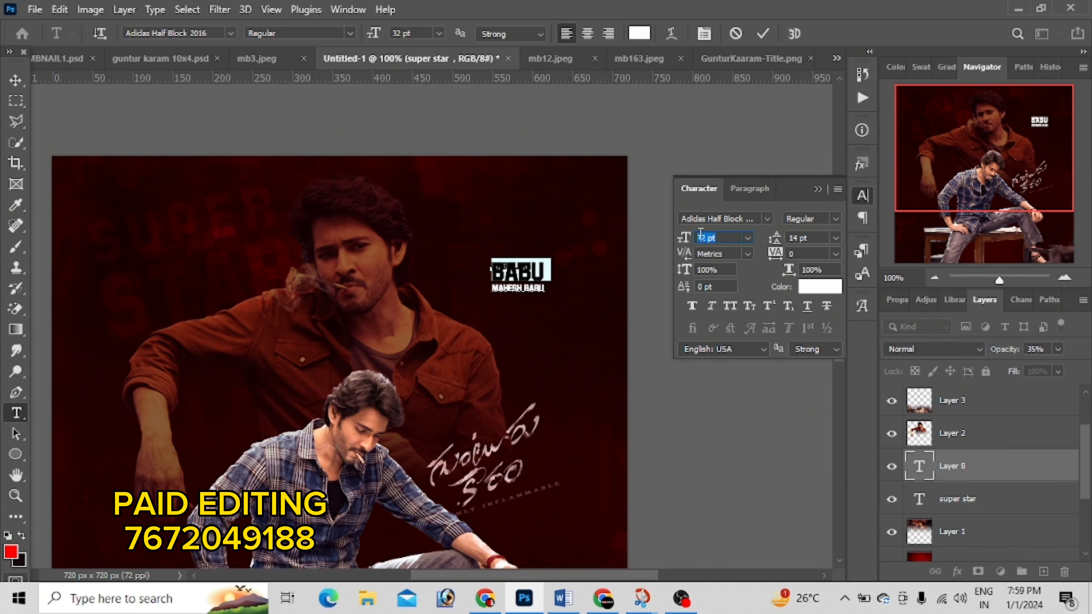
{"action": "left_click", "coordinate": [836, 237]}
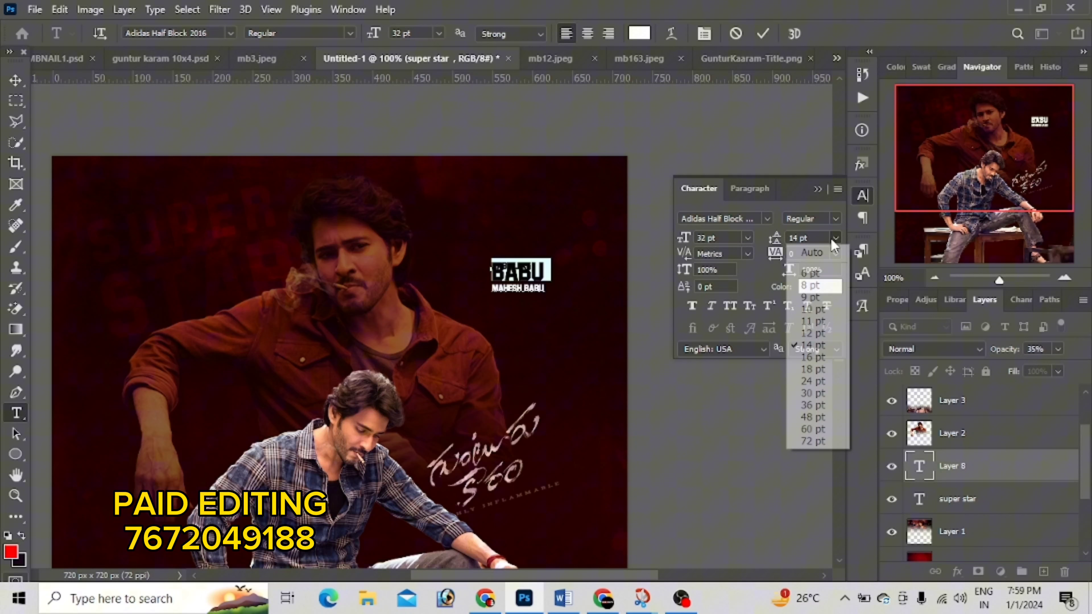
{"action": "left_click", "coordinate": [823, 351]}
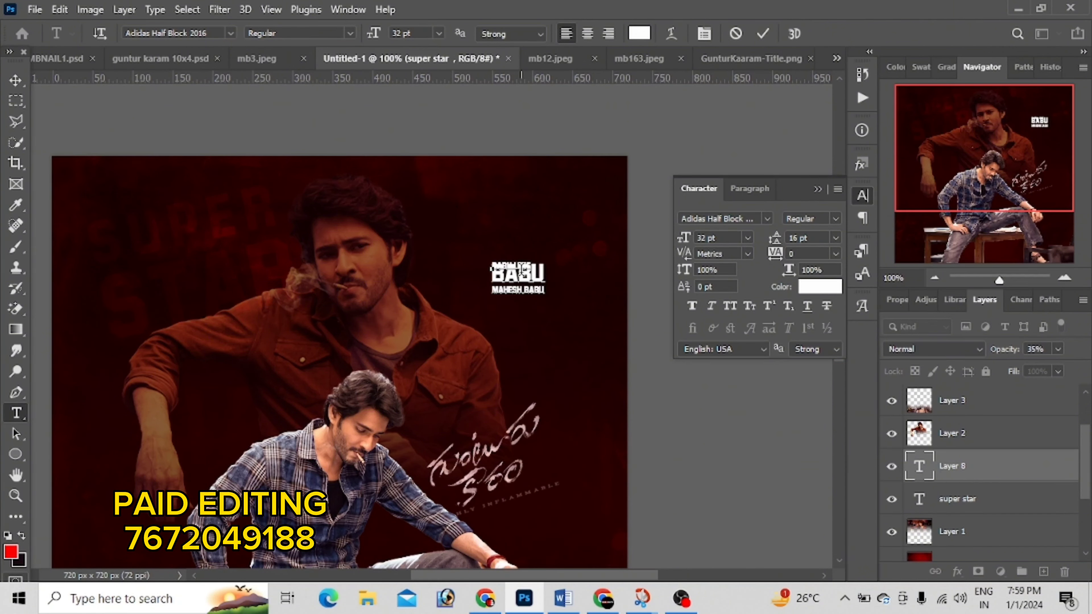
Step: Apply 16 pt leading to all of the small title text
{"action": "key", "text": "ctrl"}
{"action": "left_click", "coordinate": [835, 237]}
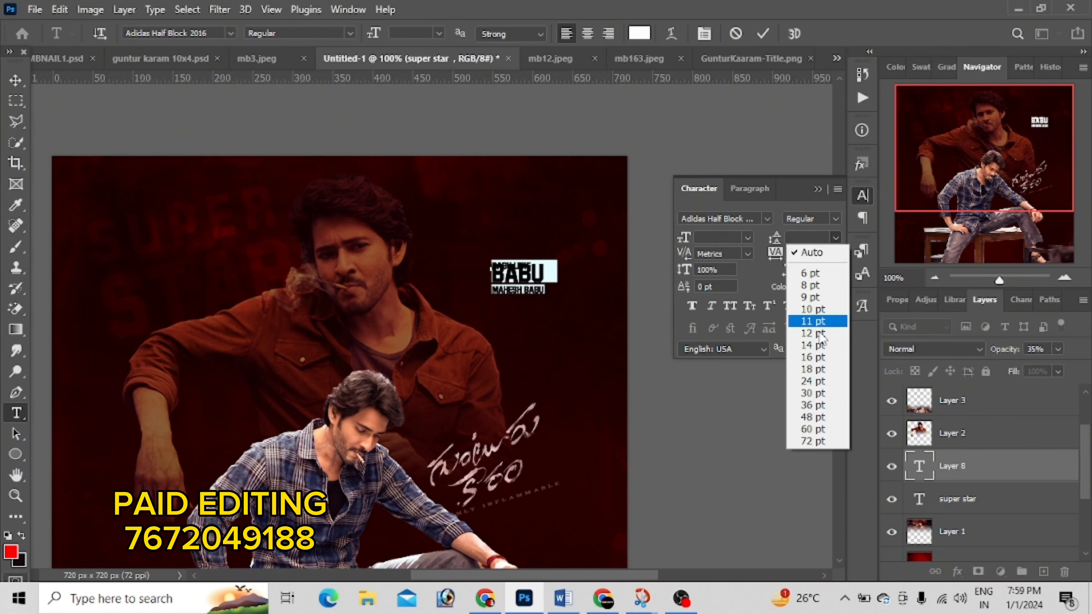
{"action": "left_click", "coordinate": [819, 357]}
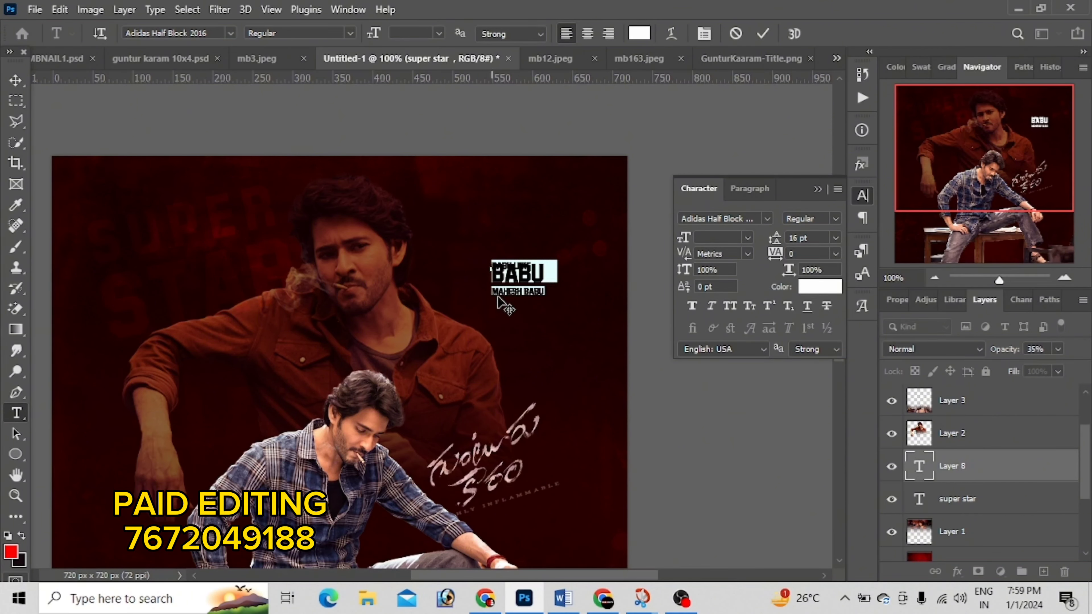
{"action": "left_click", "coordinate": [507, 273]}
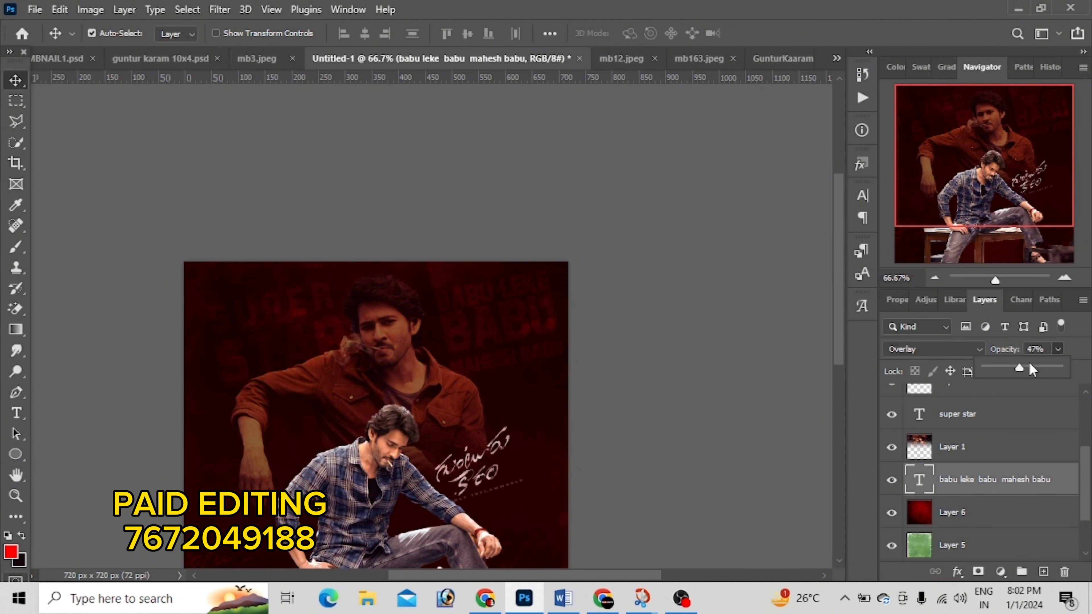
Step: Make the seated actor's Layer 4 the active layer
{"action": "left_click", "coordinate": [410, 362]}
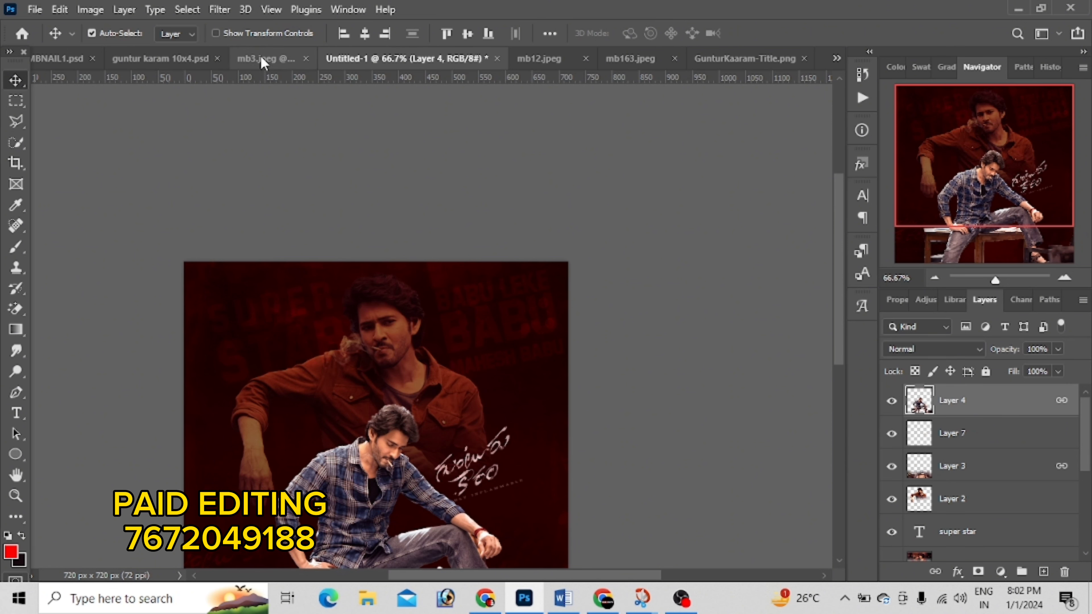
Step: Bring the orange glow from guntur karam 10x4.psd onto the seated actor, below Layer 4
{"action": "left_click_drag", "start_coordinate": [193, 59], "coordinate": [175, 207]}
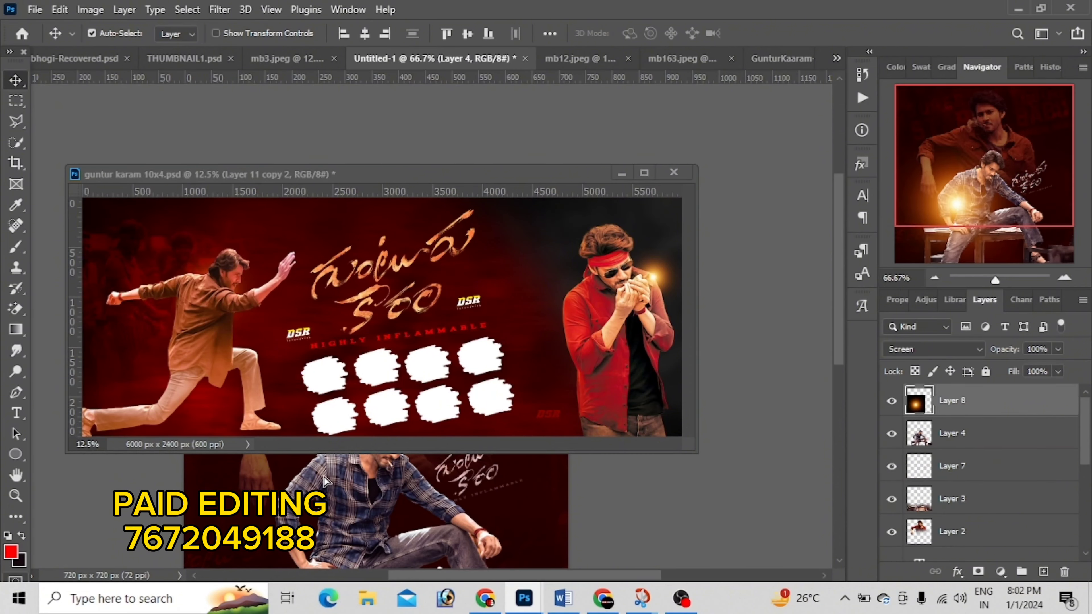
{"action": "left_click_drag", "start_coordinate": [655, 267], "coordinate": [478, 399]}
{"action": "mouse_move", "coordinate": [300, 173]}
{"action": "left_mouse_down"}
{"action": "mouse_move", "coordinate": [460, 62]}
{"action": "mouse_move", "coordinate": [481, 60]}
{"action": "left_mouse_up"}
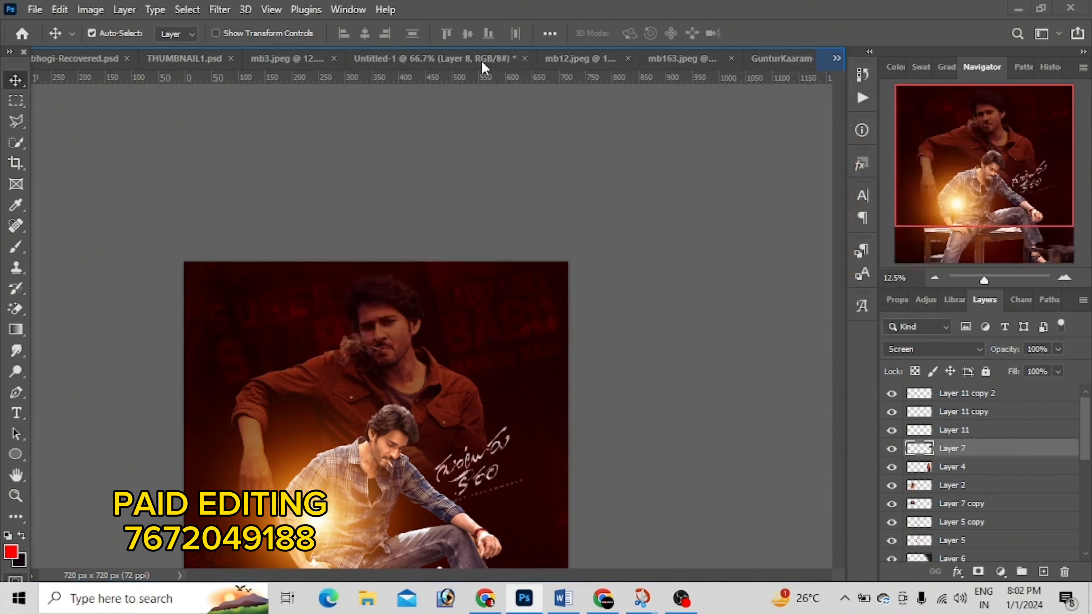
{"action": "left_click", "coordinate": [232, 59]}
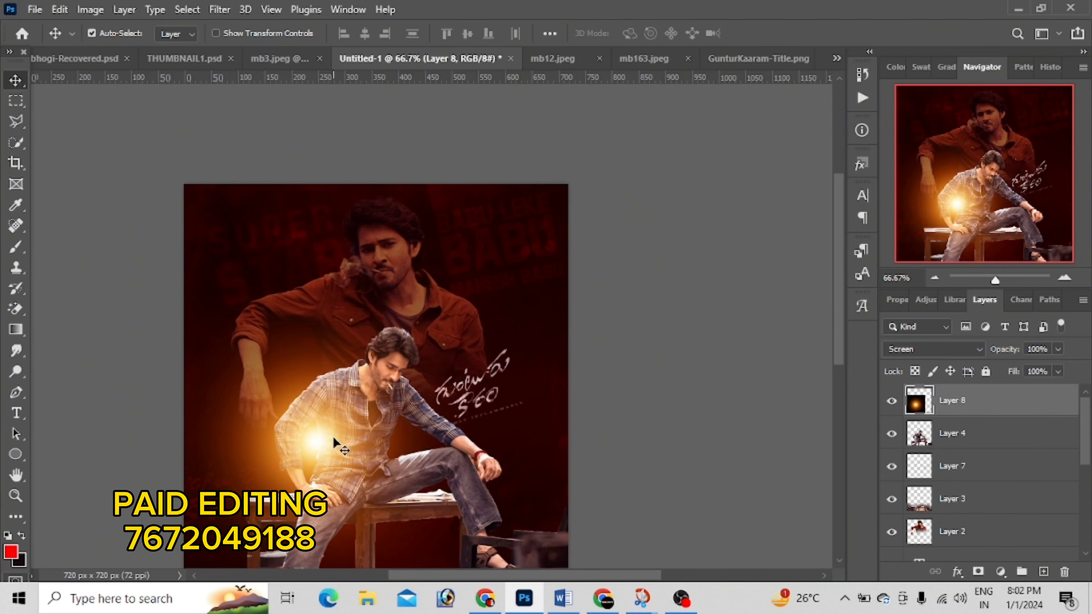
{"action": "mouse_move", "coordinate": [344, 430]}
{"action": "left_mouse_down"}
{"action": "mouse_move", "coordinate": [385, 354]}
{"action": "mouse_move", "coordinate": [393, 377]}
{"action": "left_mouse_up"}
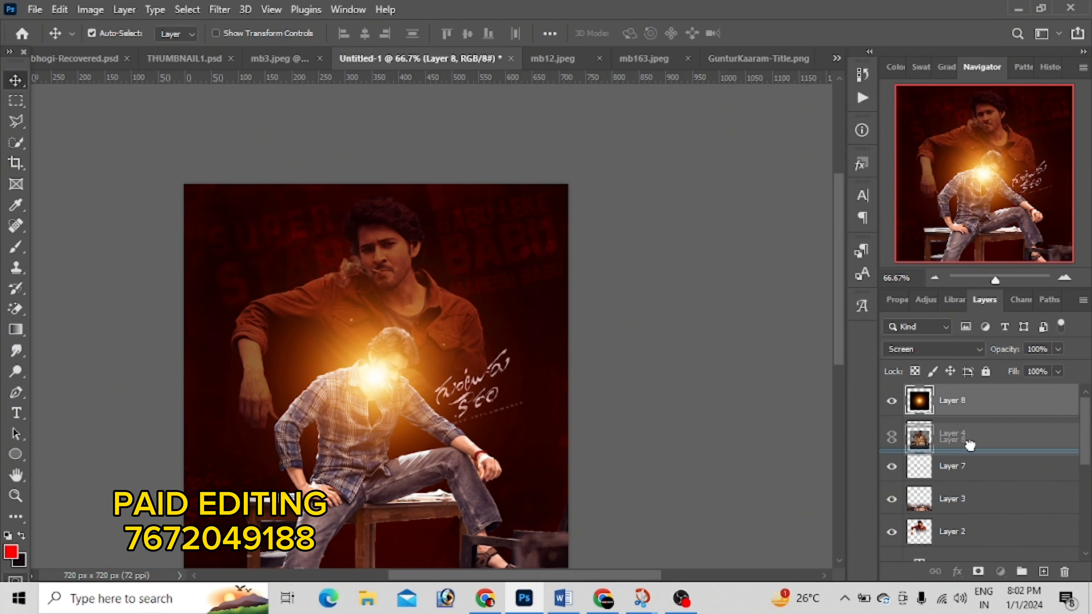
{"action": "left_click_drag", "start_coordinate": [970, 463], "coordinate": [972, 463]}
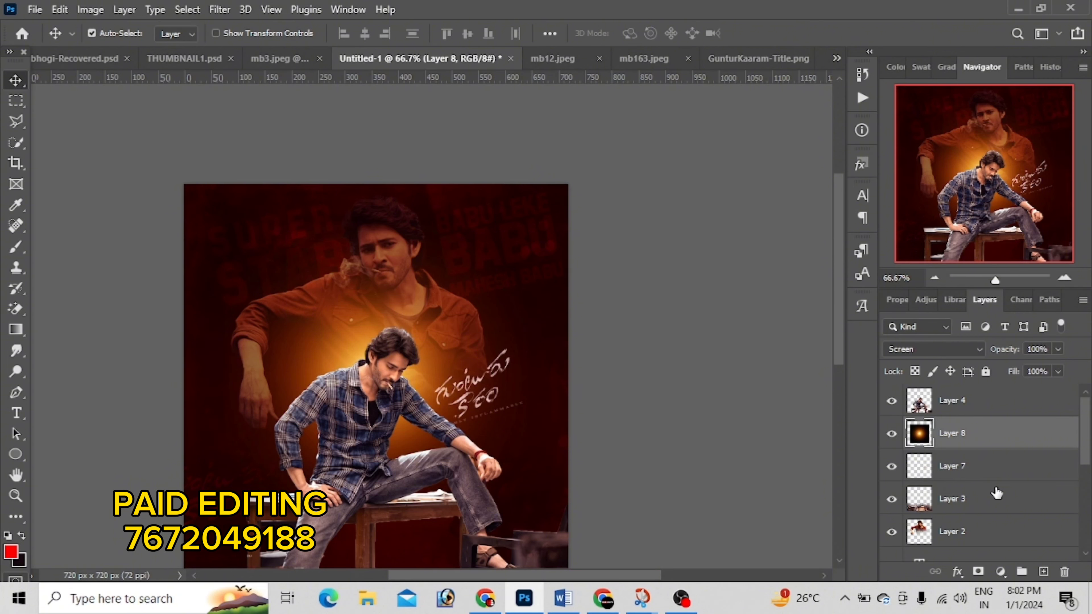
{"action": "key", "text": "ctrl+t"}
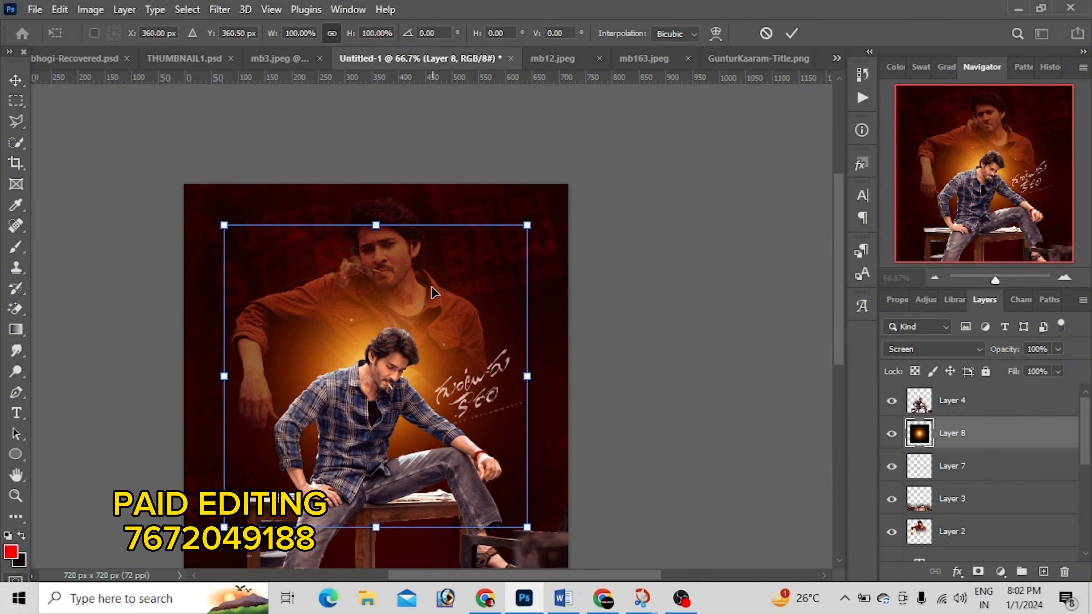
Step: Shrink the glow, move it up to the chest, rotate about -7°, and enlarge to 64%
{"action": "left_click_drag", "start_coordinate": [375, 224], "coordinate": [376, 376]}
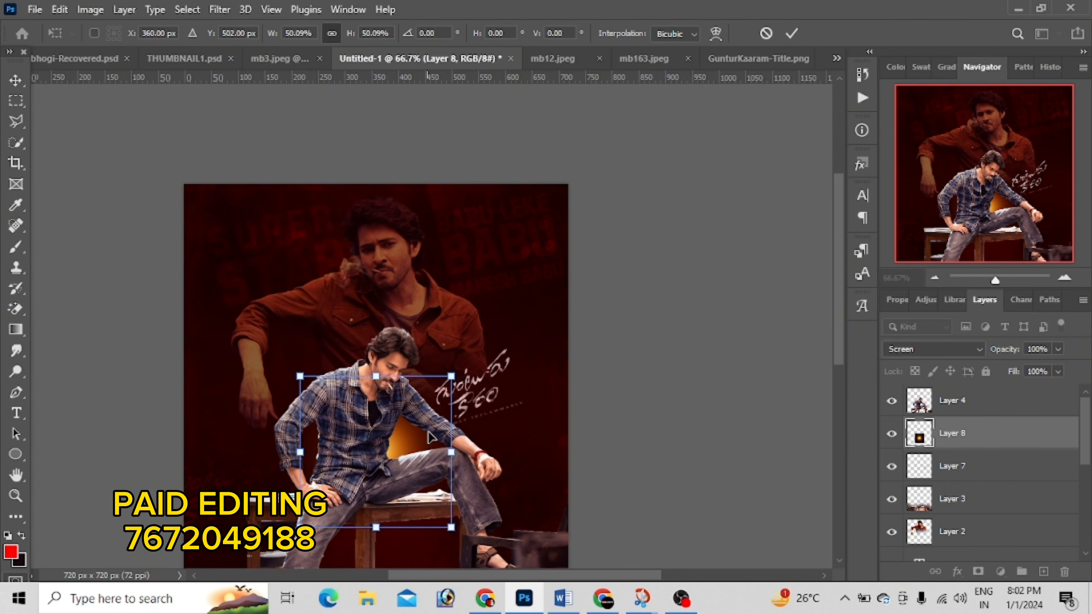
{"action": "left_click_drag", "start_coordinate": [430, 510], "coordinate": [437, 447]}
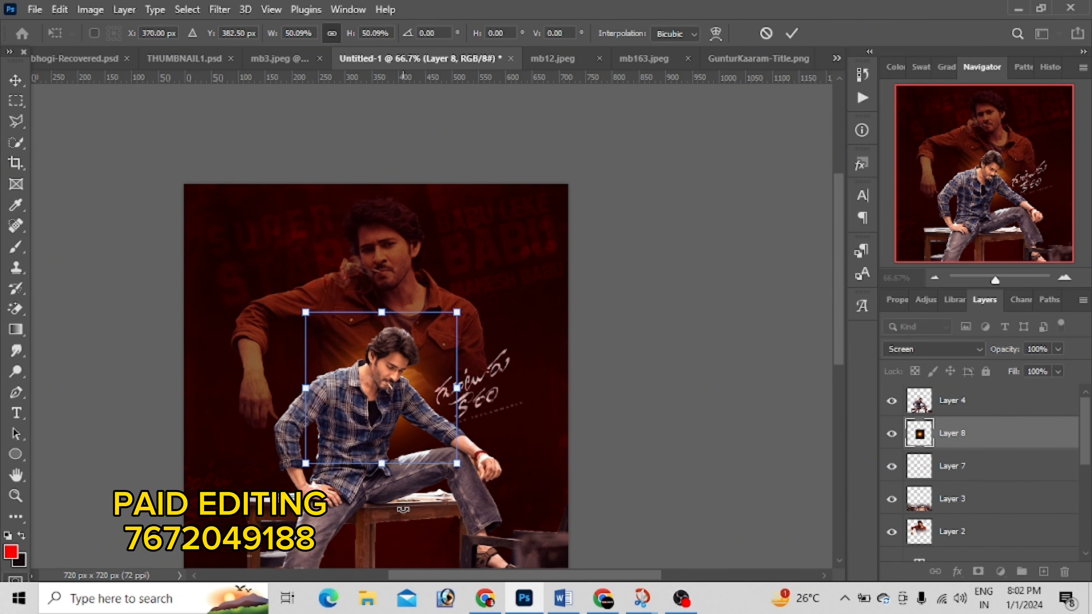
{"action": "scroll", "coordinate": [398, 508], "scroll_direction": "up", "scroll_amount": 1}
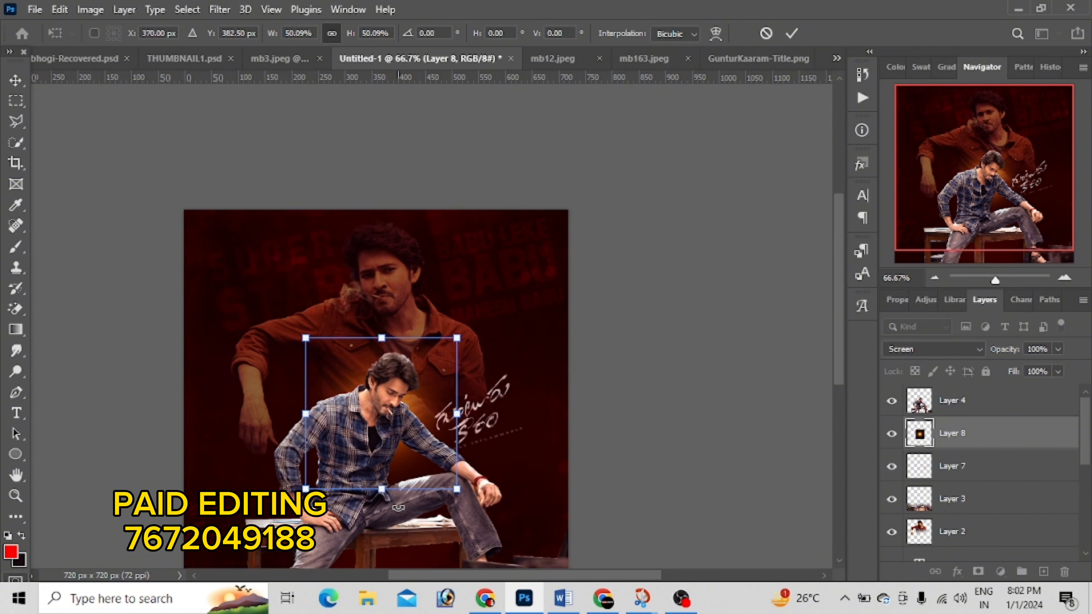
{"action": "left_click_drag", "start_coordinate": [398, 507], "coordinate": [415, 517]}
{"action": "mouse_move", "coordinate": [407, 456]}
{"action": "left_mouse_down"}
{"action": "mouse_move", "coordinate": [398, 456]}
{"action": "mouse_move", "coordinate": [412, 428]}
{"action": "mouse_move", "coordinate": [465, 450]}
{"action": "left_mouse_up"}
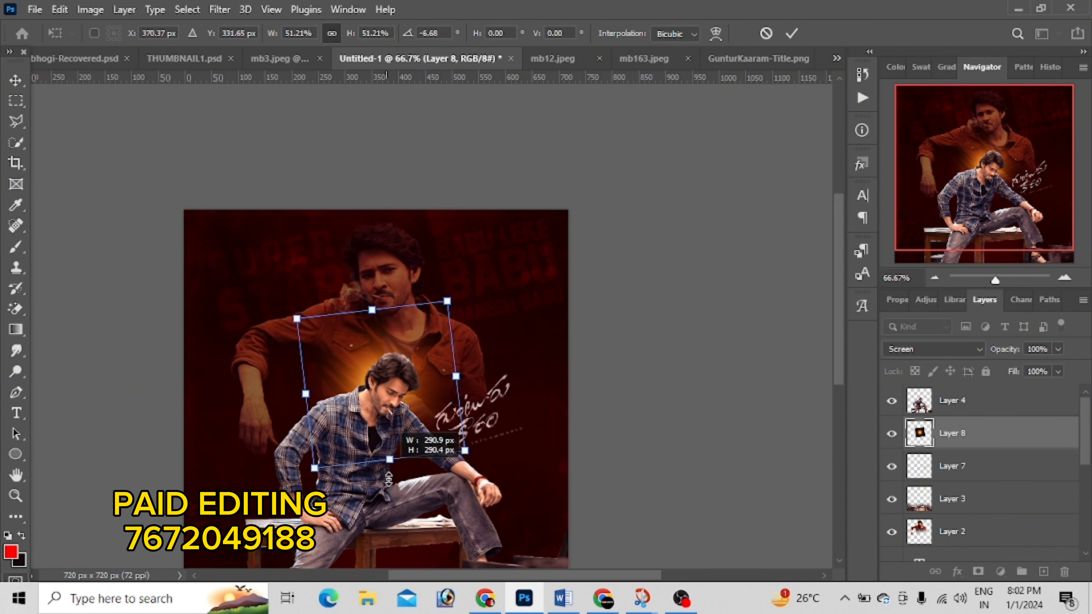
{"action": "left_click_drag", "start_coordinate": [388, 478], "coordinate": [415, 457]}
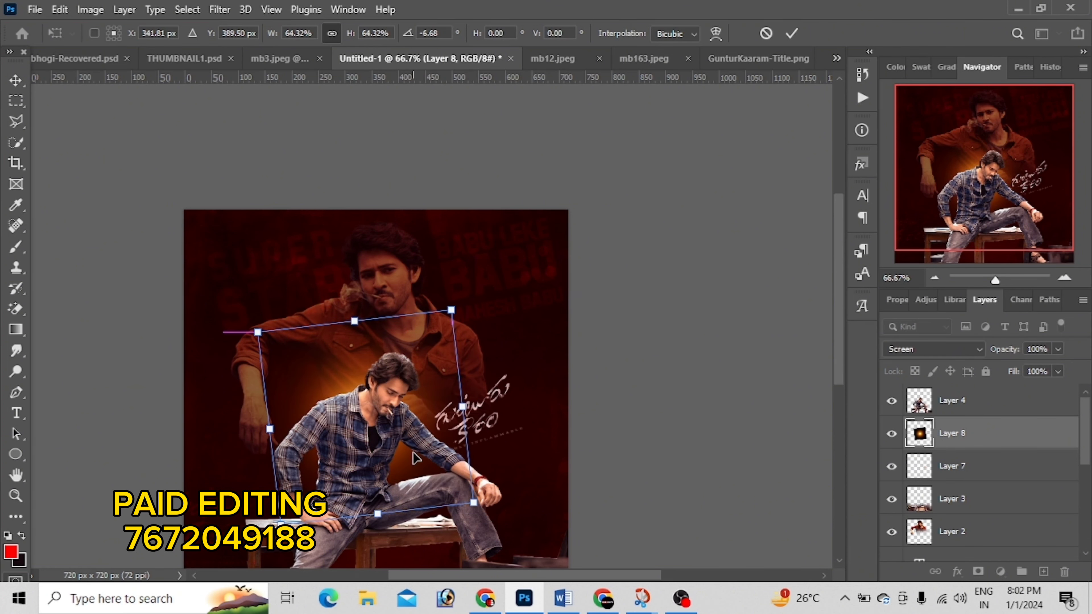
{"action": "key", "text": "Return"}
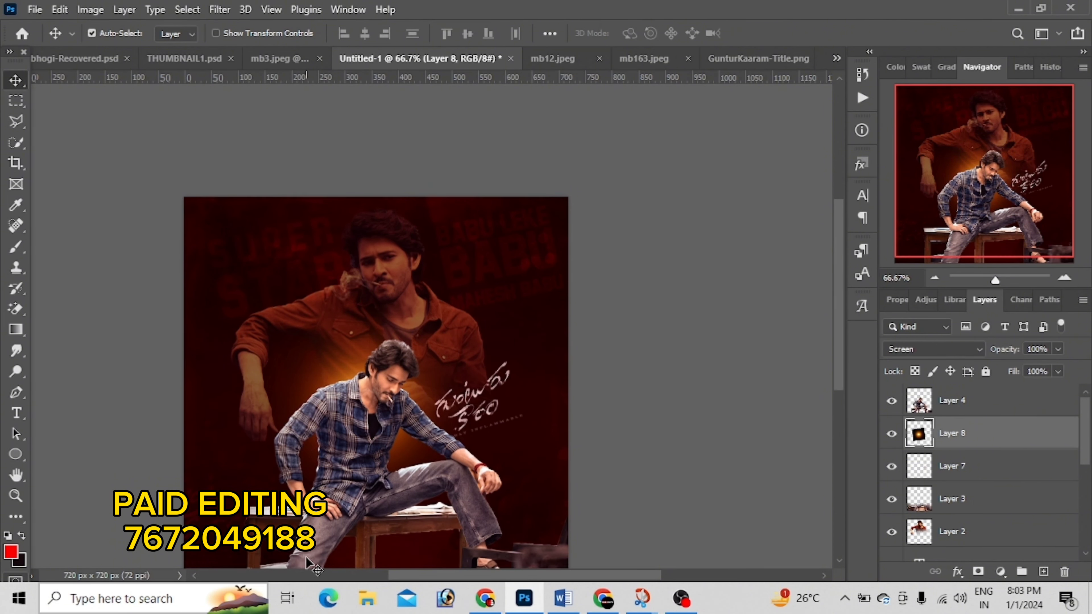
{"action": "scroll", "coordinate": [370, 533], "scroll_direction": "down", "scroll_amount": 3}
Step: Apply a Camera Raw Filter to Layer 4 with Noise Reduction 20 and Clarity +45
{"action": "left_click", "coordinate": [389, 396]}
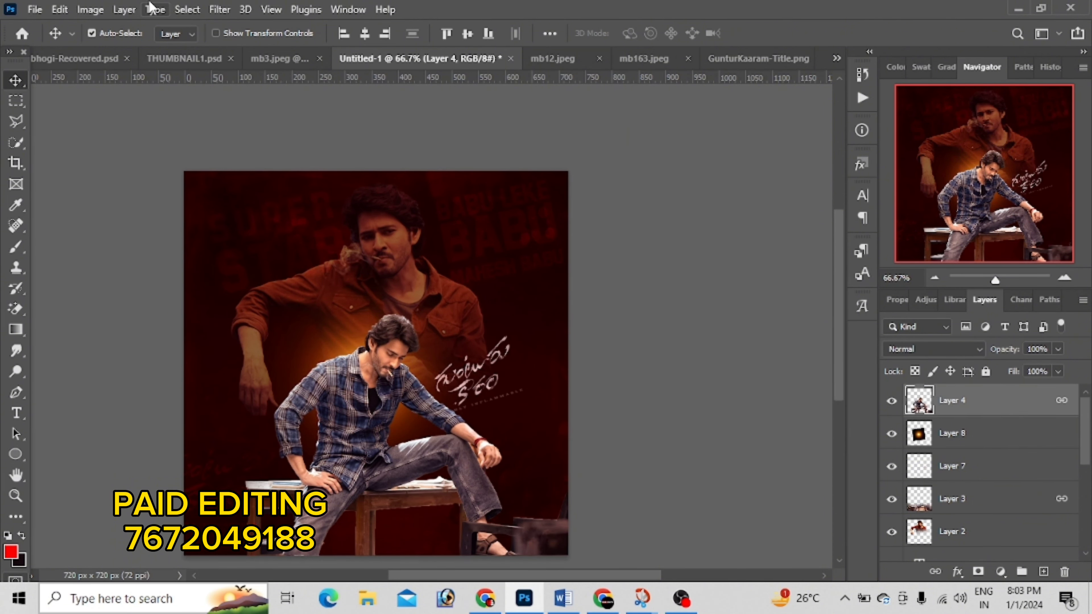
{"action": "left_click", "coordinate": [220, 11]}
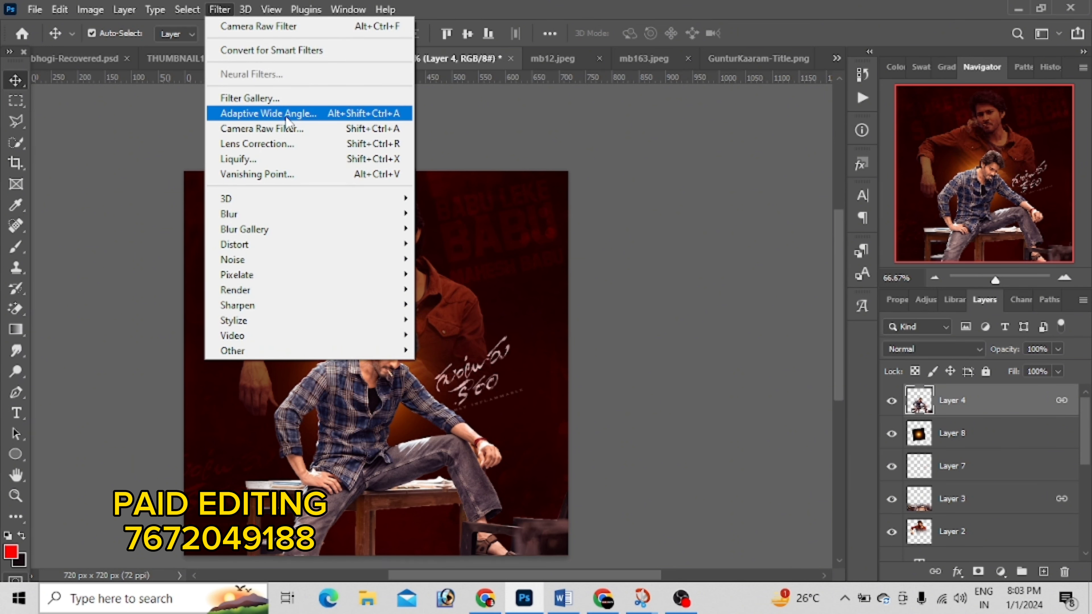
{"action": "left_click", "coordinate": [291, 129]}
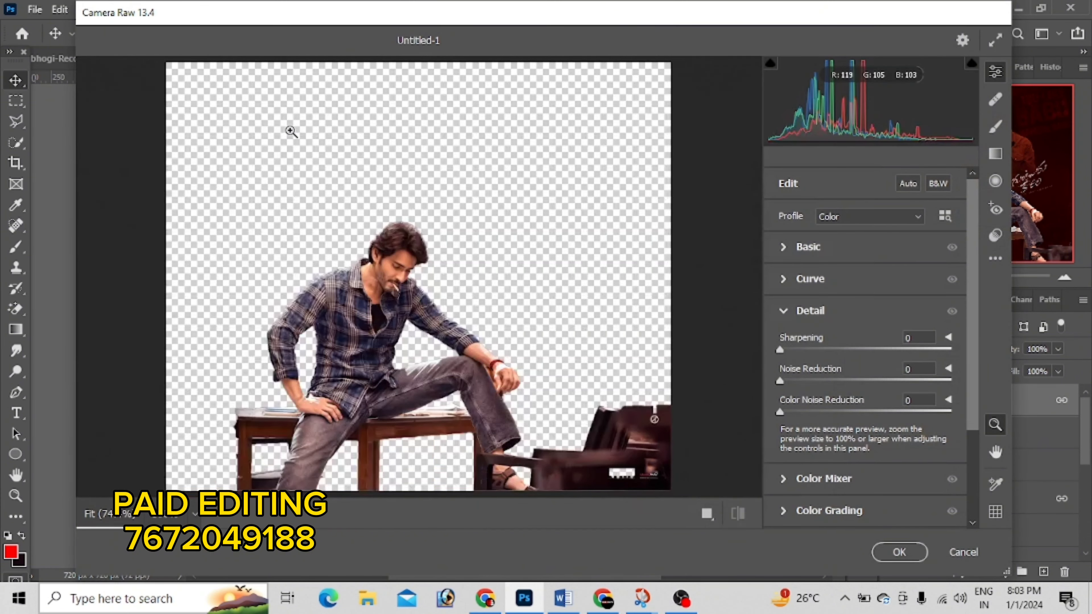
{"action": "left_click_drag", "start_coordinate": [830, 381], "coordinate": [814, 381]}
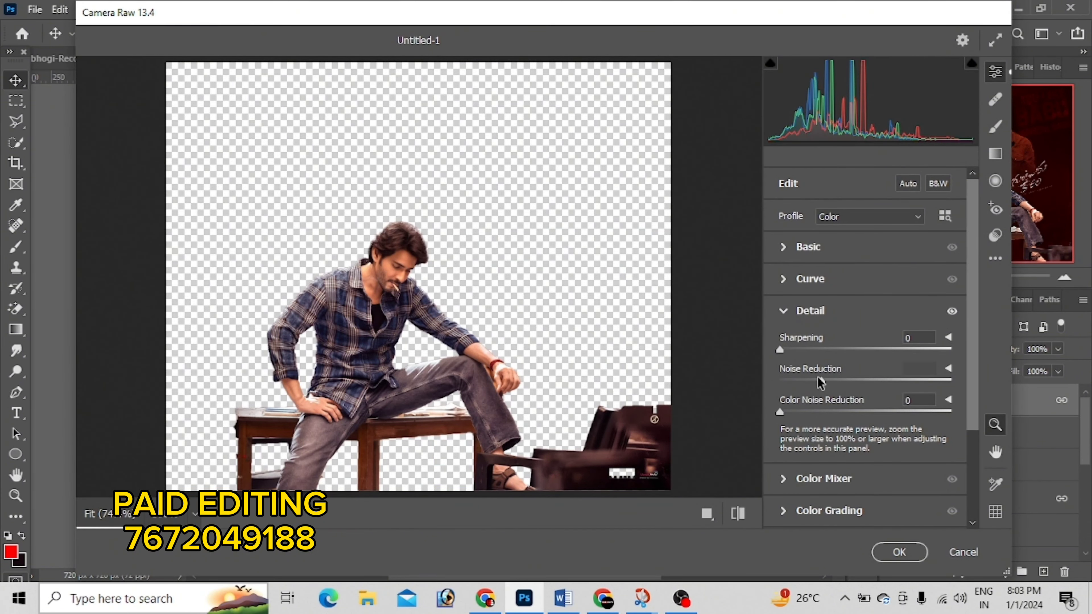
{"action": "left_click", "coordinate": [807, 248]}
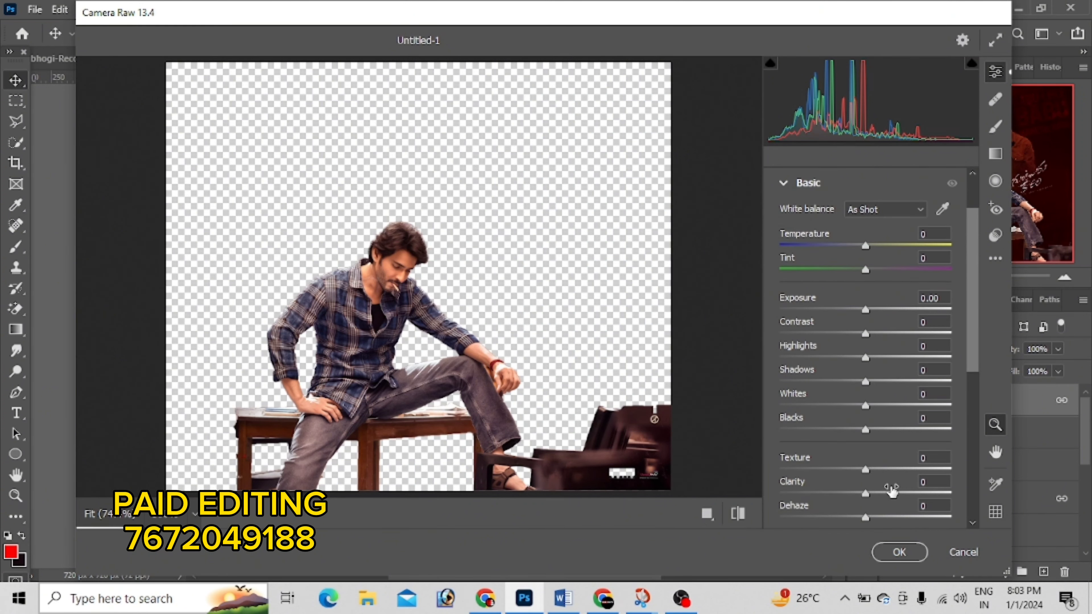
{"action": "left_click_drag", "start_coordinate": [895, 493], "coordinate": [903, 493]}
{"action": "left_click", "coordinate": [900, 552]}
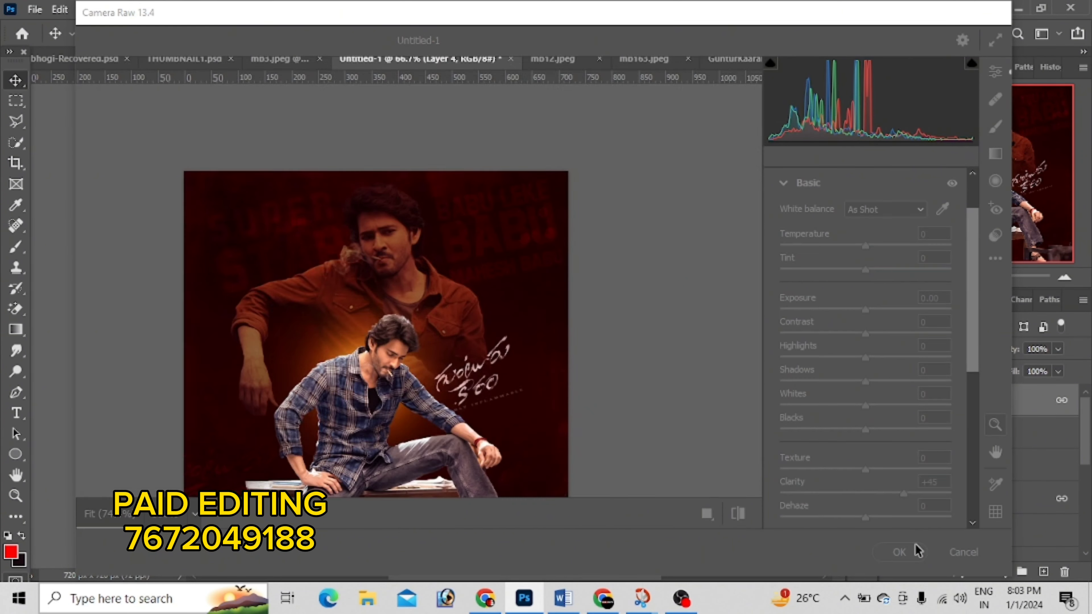
{"action": "scroll", "coordinate": [443, 374], "scroll_direction": "down", "scroll_amount": 2}
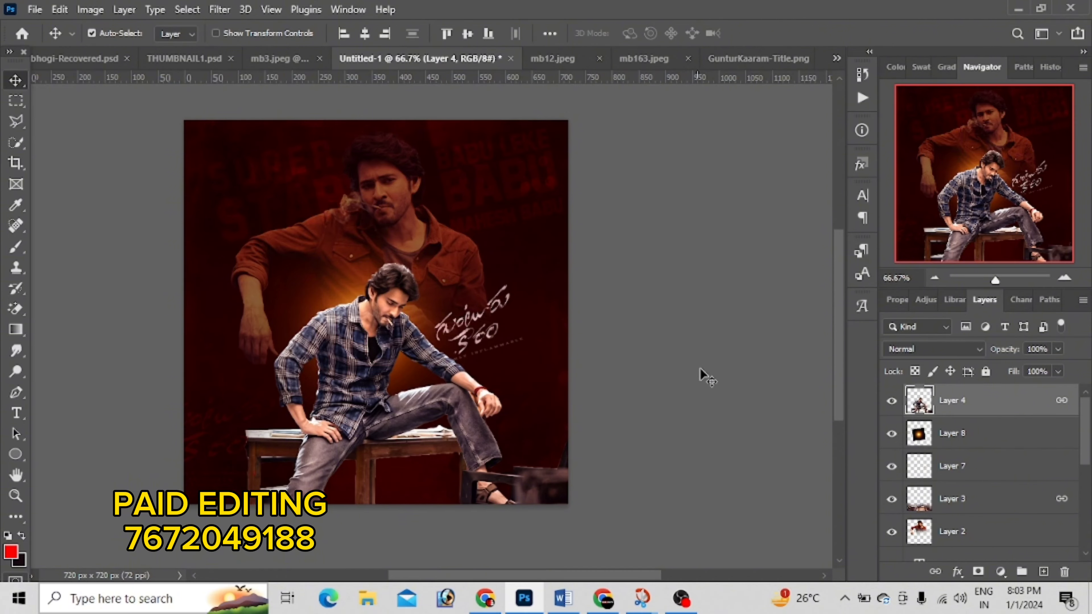
{"action": "scroll", "coordinate": [705, 374], "scroll_direction": "down", "scroll_amount": 2}
{"action": "scroll", "coordinate": [428, 347], "scroll_direction": "up", "scroll_amount": 2}
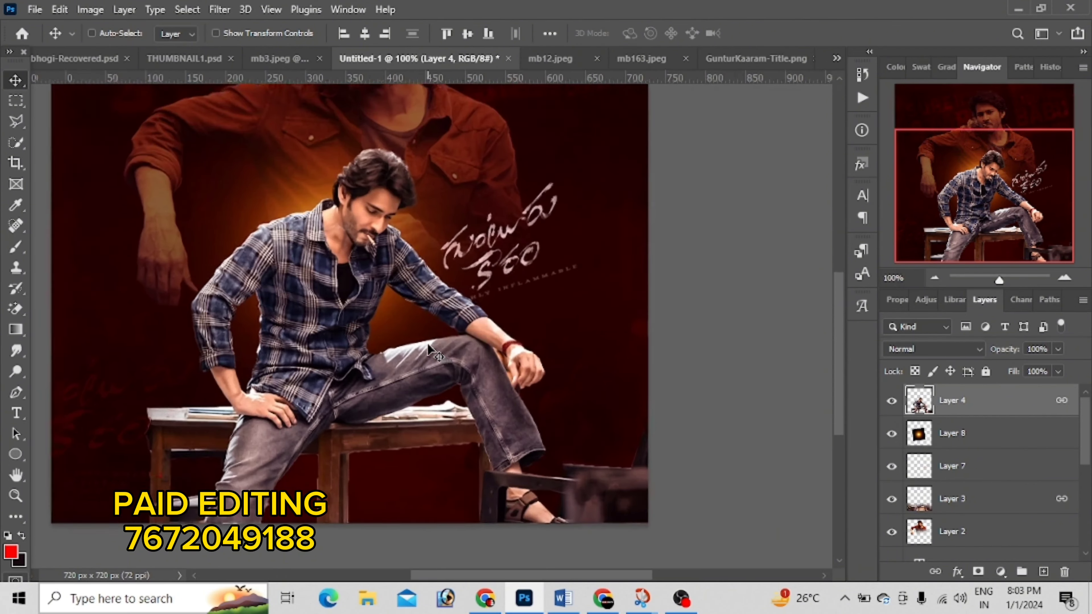
{"action": "scroll", "coordinate": [428, 351], "scroll_direction": "up", "scroll_amount": 3}
{"action": "left_click_drag", "start_coordinate": [1008, 225], "coordinate": [997, 201]}
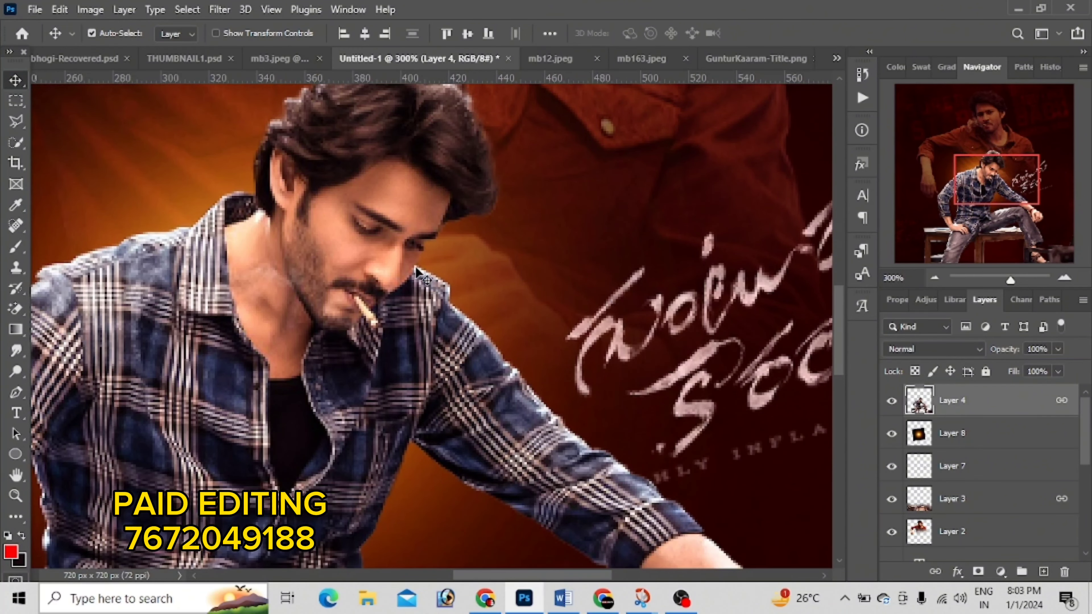
{"action": "key", "text": "ctrl"}
{"action": "scroll", "coordinate": [419, 271], "scroll_direction": "down", "scroll_amount": 1}
{"action": "scroll", "coordinate": [419, 271], "scroll_direction": "down", "scroll_amount": 1}
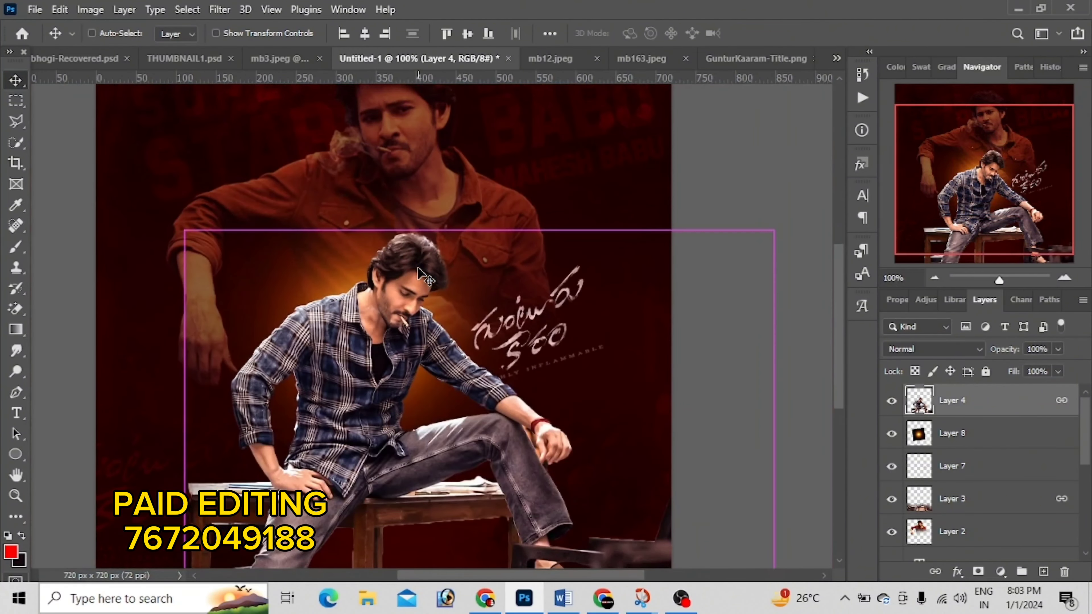
{"action": "scroll", "coordinate": [419, 271], "scroll_direction": "down", "scroll_amount": 2}
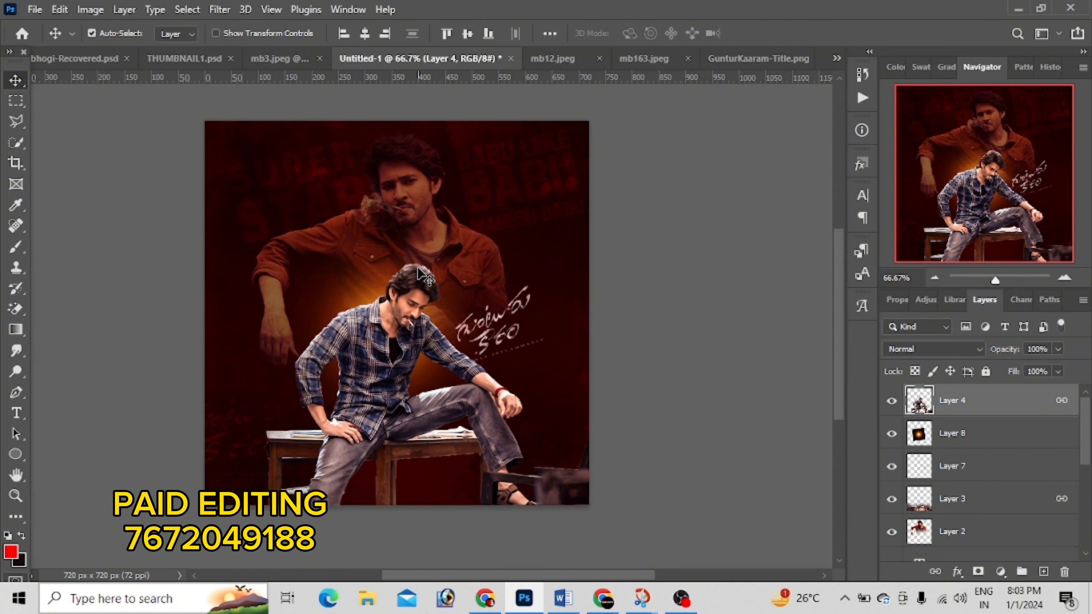
{"action": "scroll", "coordinate": [494, 460], "scroll_direction": "down", "scroll_amount": 1}
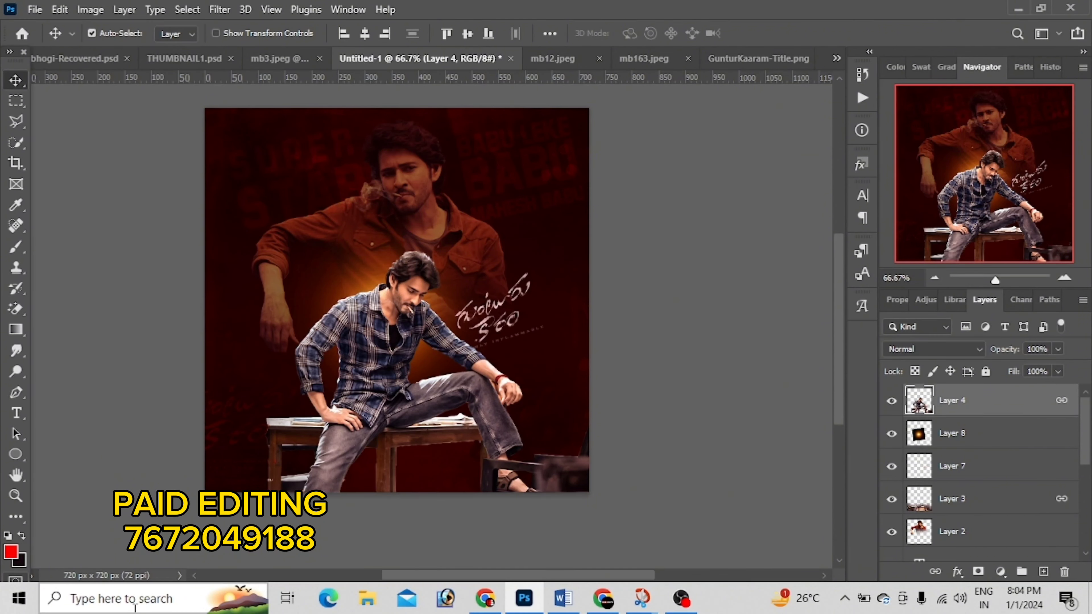
Step: Return to the poster at 100% zoom and raise dark red texture Layer 6's opacity
{"action": "scroll", "coordinate": [339, 350], "scroll_direction": "up", "scroll_amount": 2}
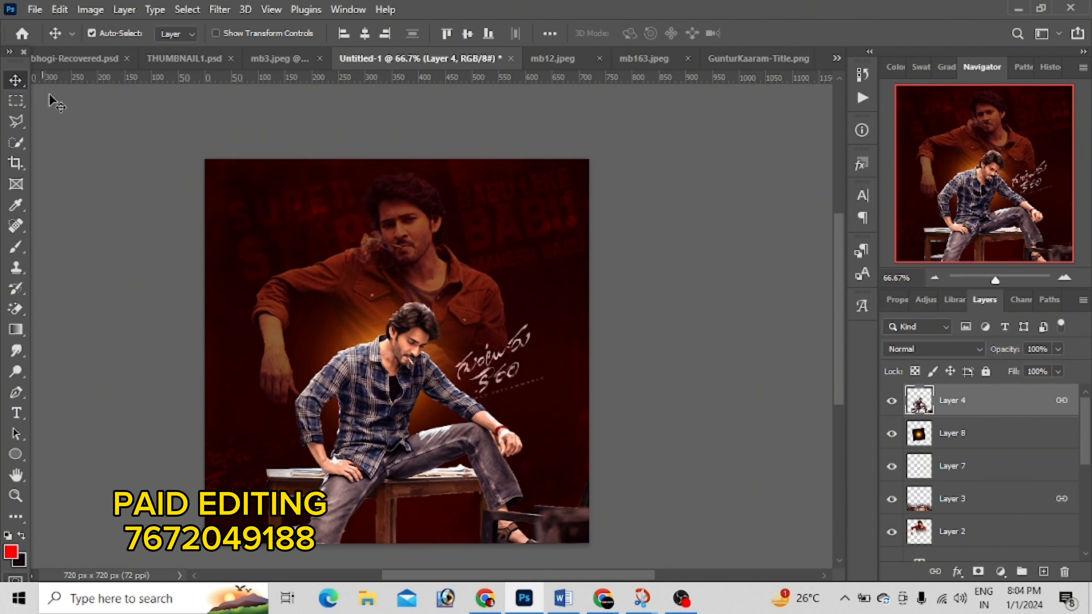
{"action": "left_click", "coordinate": [681, 598]}
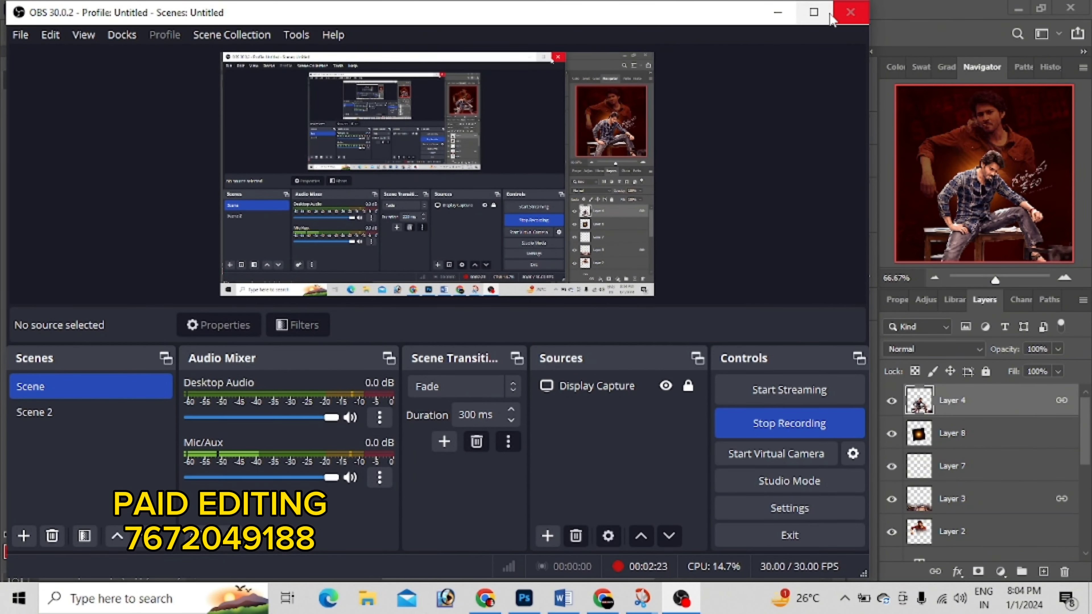
{"action": "left_click", "coordinate": [778, 13]}
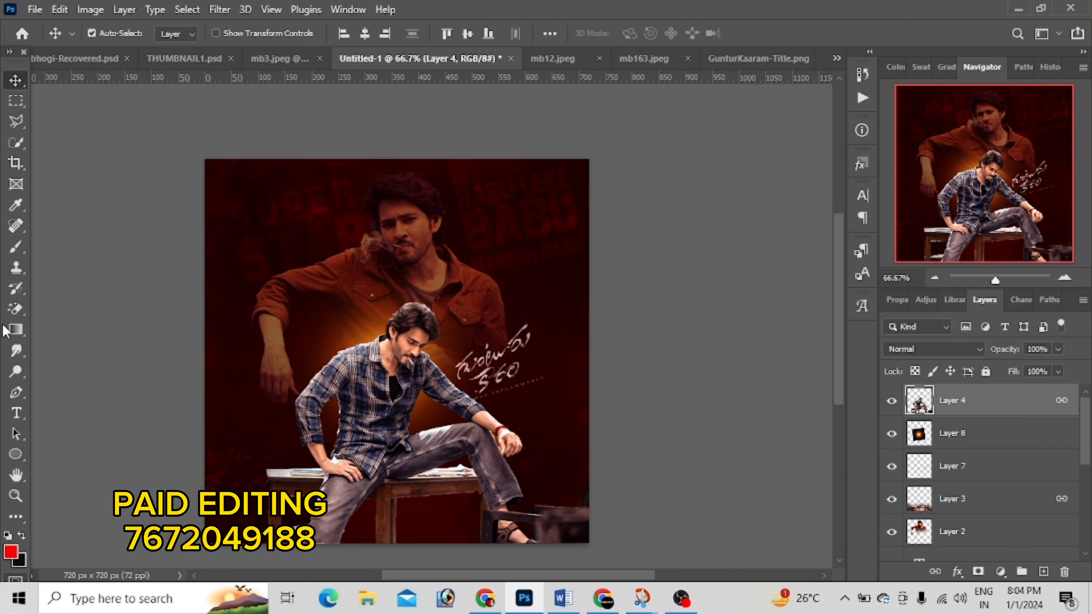
{"action": "key", "text": "ctrl+plus"}
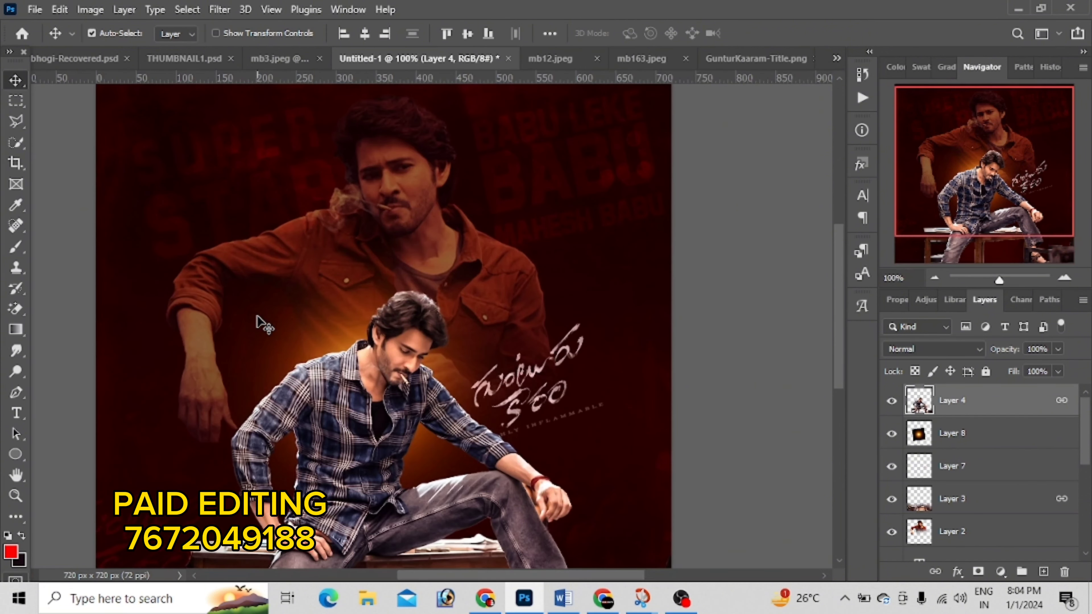
{"action": "scroll", "coordinate": [953, 525], "scroll_direction": "down", "scroll_amount": 3}
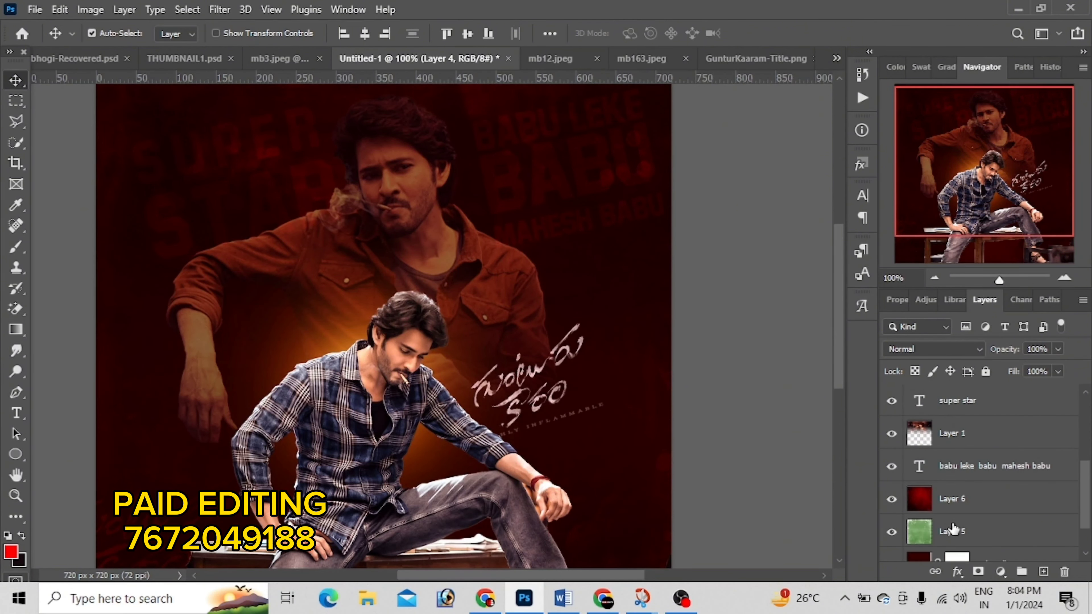
{"action": "scroll", "coordinate": [953, 529], "scroll_direction": "down", "scroll_amount": 1}
{"action": "left_click", "coordinate": [937, 466]}
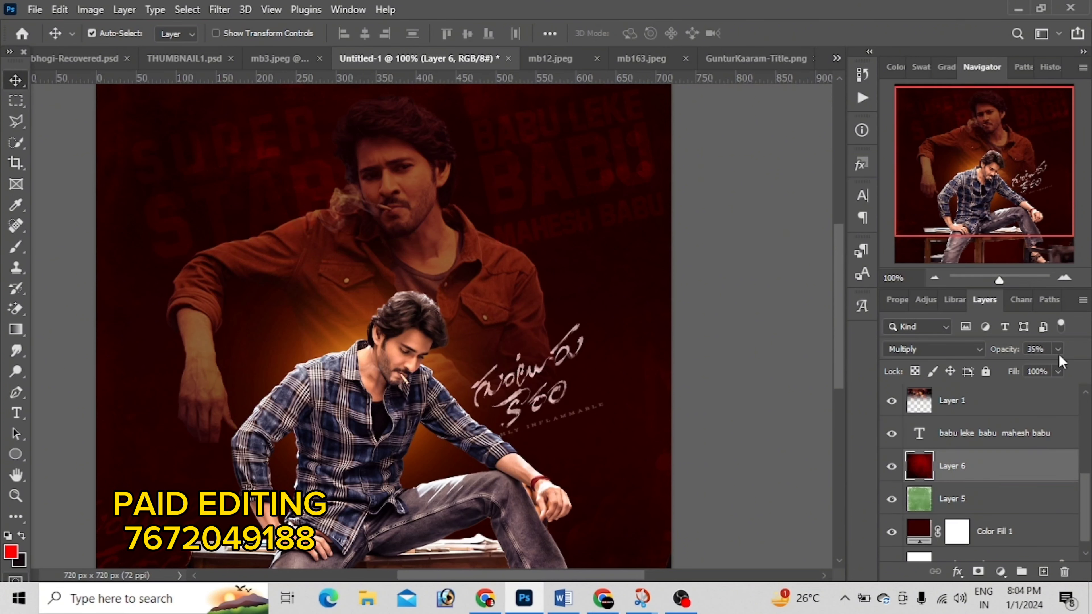
{"action": "mouse_move", "coordinate": [1058, 354]}
{"action": "left_mouse_down"}
{"action": "mouse_move", "coordinate": [1065, 368]}
{"action": "mouse_move", "coordinate": [1028, 373]}
{"action": "left_mouse_up"}
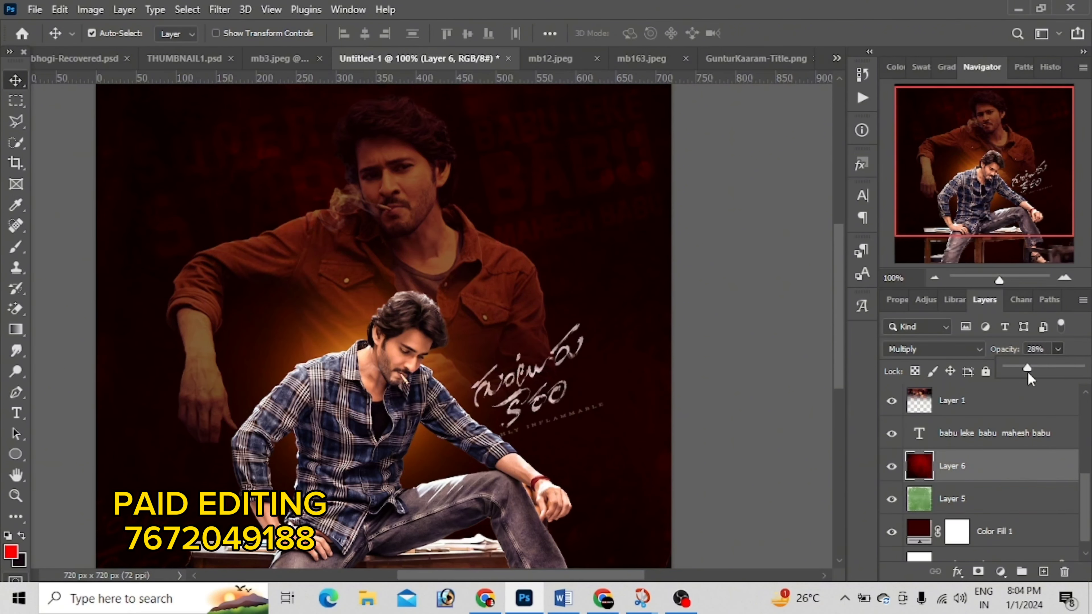
Step: Adjust Layer 5's opacity, then settle Layer 6's opacity at 26%
{"action": "left_click", "coordinate": [930, 490]}
{"action": "left_click", "coordinate": [1057, 351]}
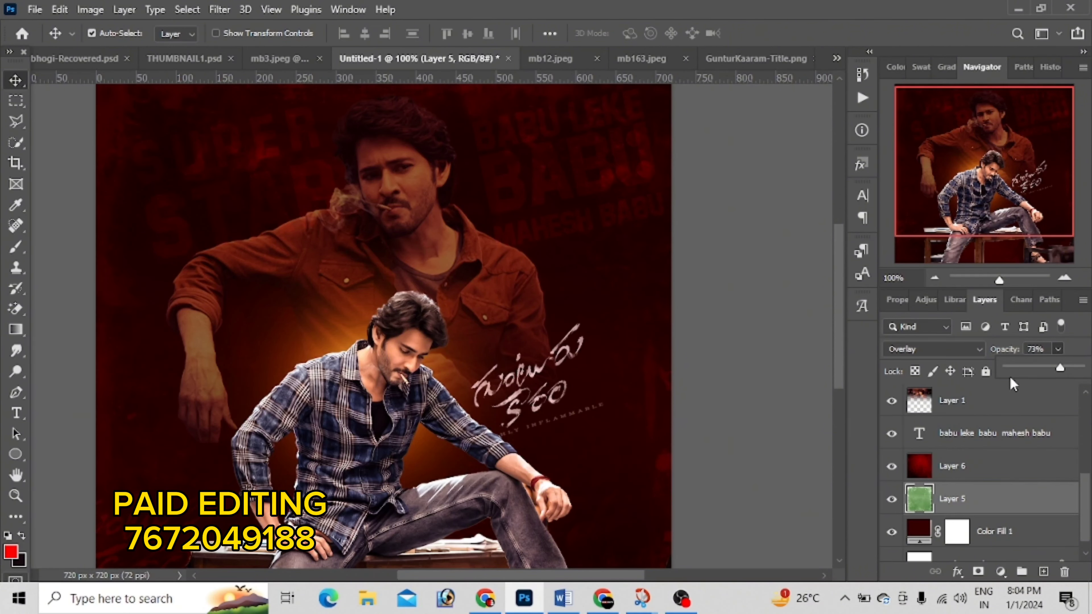
{"action": "scroll", "coordinate": [621, 383], "scroll_direction": "up", "scroll_amount": 3}
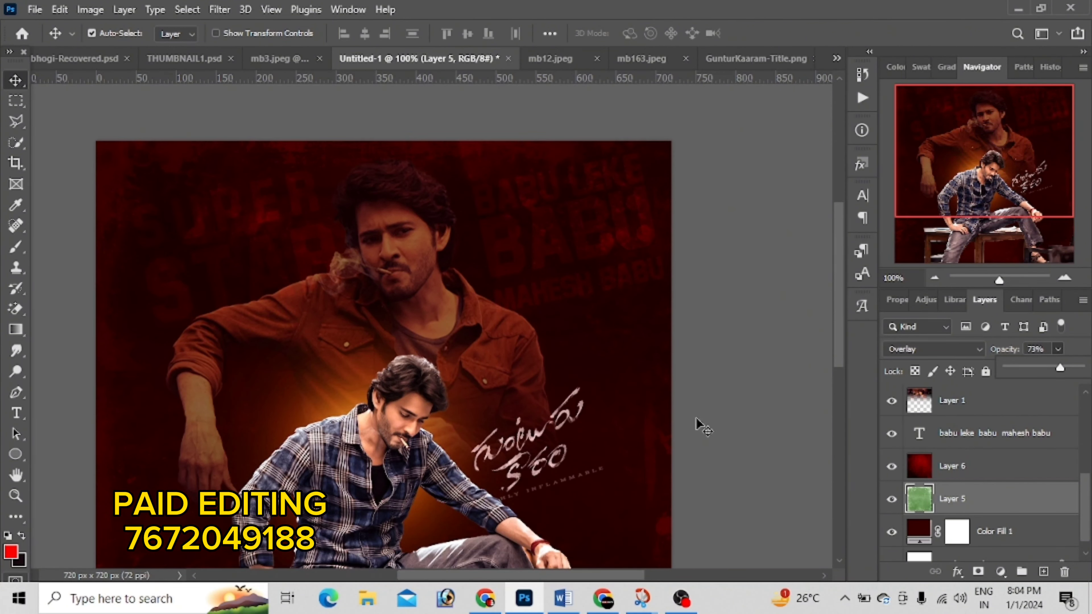
{"action": "left_click", "coordinate": [909, 464]}
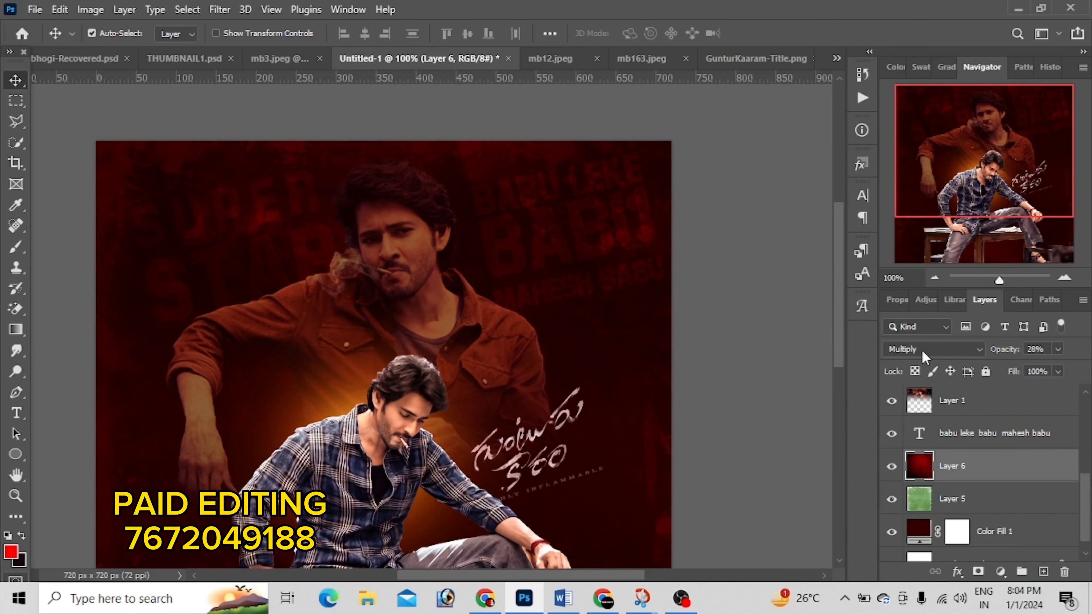
{"action": "left_click", "coordinate": [1058, 350]}
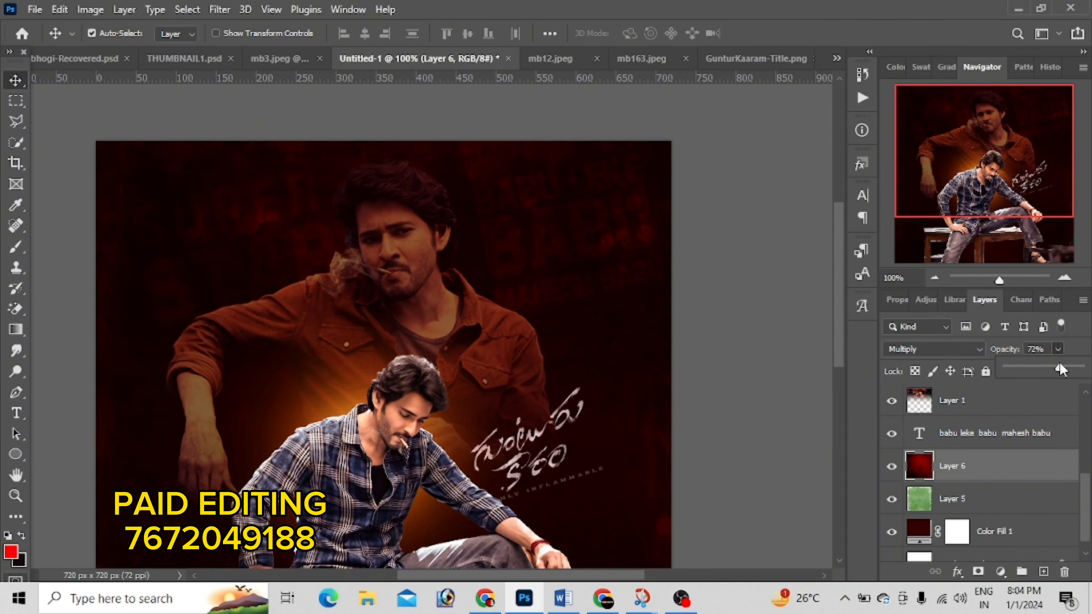
{"action": "left_click", "coordinate": [1009, 366]}
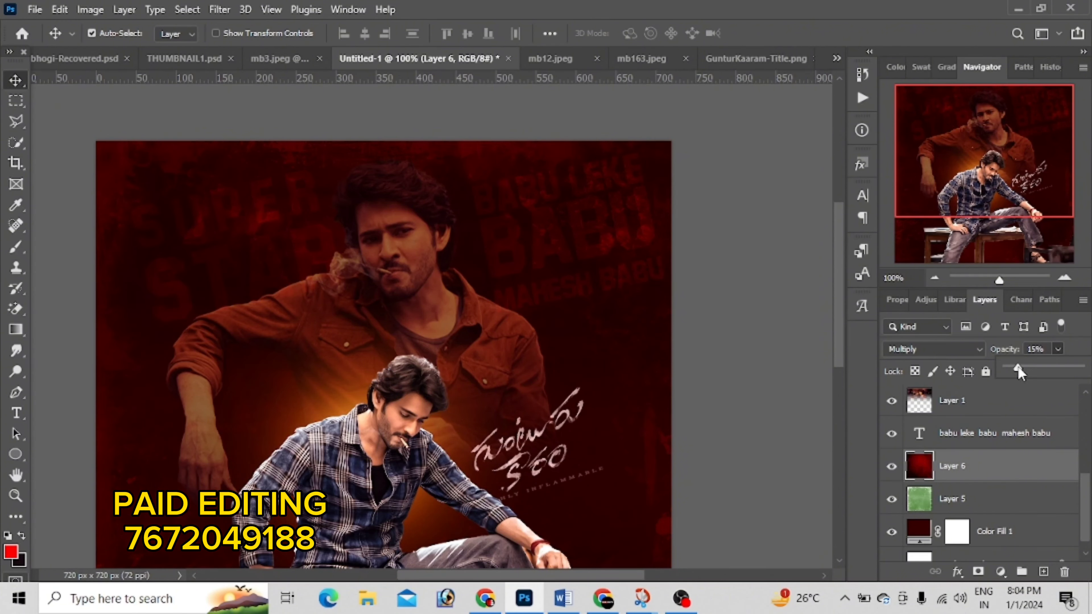
{"action": "left_click", "coordinate": [1026, 369]}
Step: Scroll through the Layers panel and select Layer 1 to check its blending
{"action": "scroll", "coordinate": [621, 323], "scroll_direction": "down", "scroll_amount": 5}
{"action": "scroll", "coordinate": [645, 334], "scroll_direction": "down", "scroll_amount": 2}
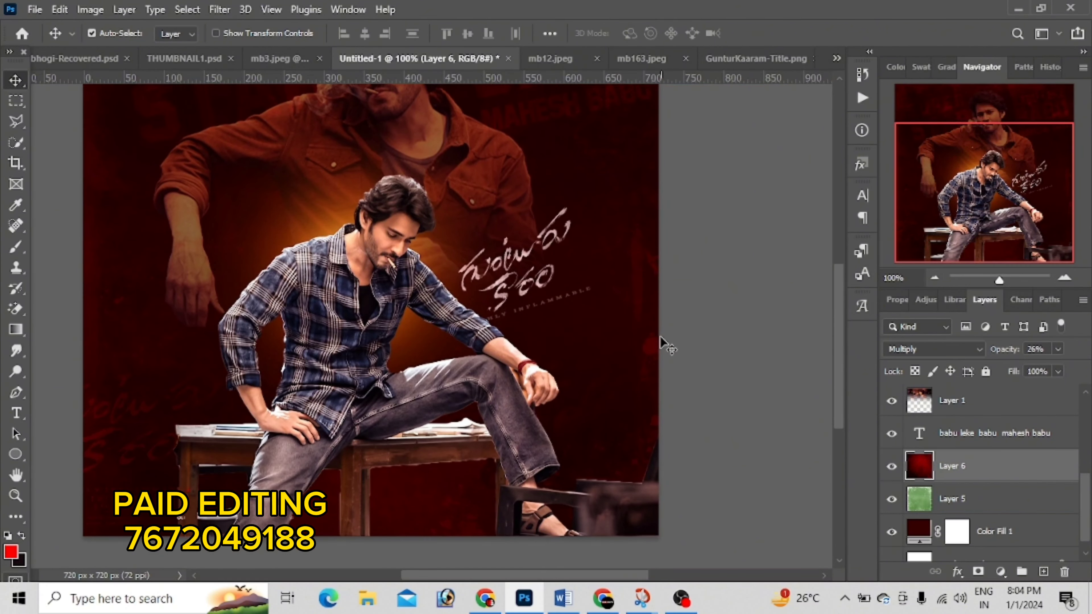
{"action": "scroll", "coordinate": [602, 357], "scroll_direction": "down", "scroll_amount": 3}
{"action": "scroll", "coordinate": [645, 400], "scroll_direction": "down", "scroll_amount": 2}
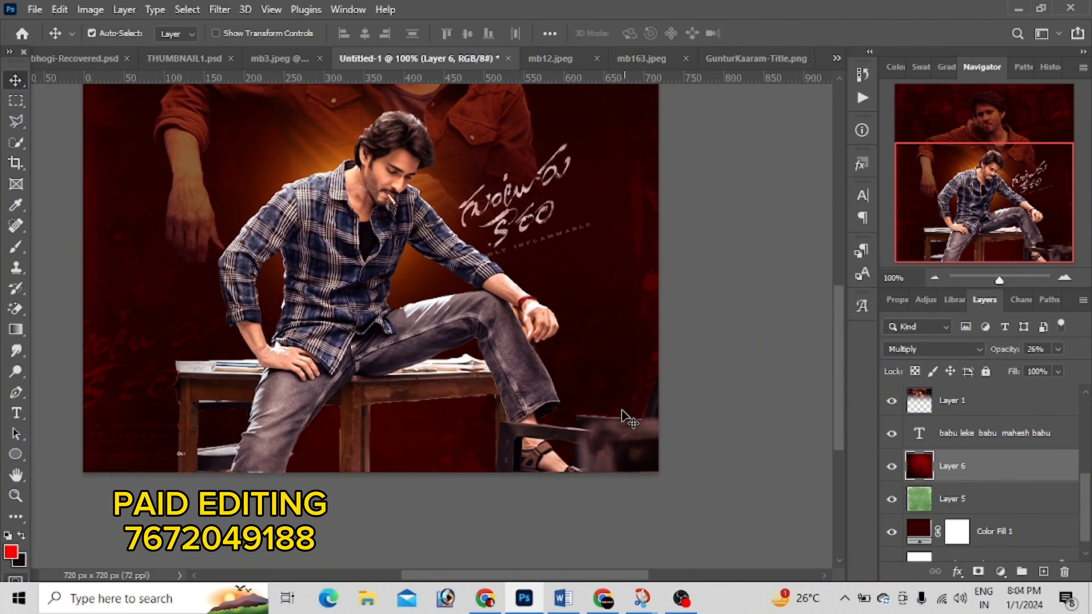
{"action": "scroll", "coordinate": [645, 400], "scroll_direction": "down", "scroll_amount": 1}
{"action": "scroll", "coordinate": [385, 378], "scroll_direction": "up", "scroll_amount": 1}
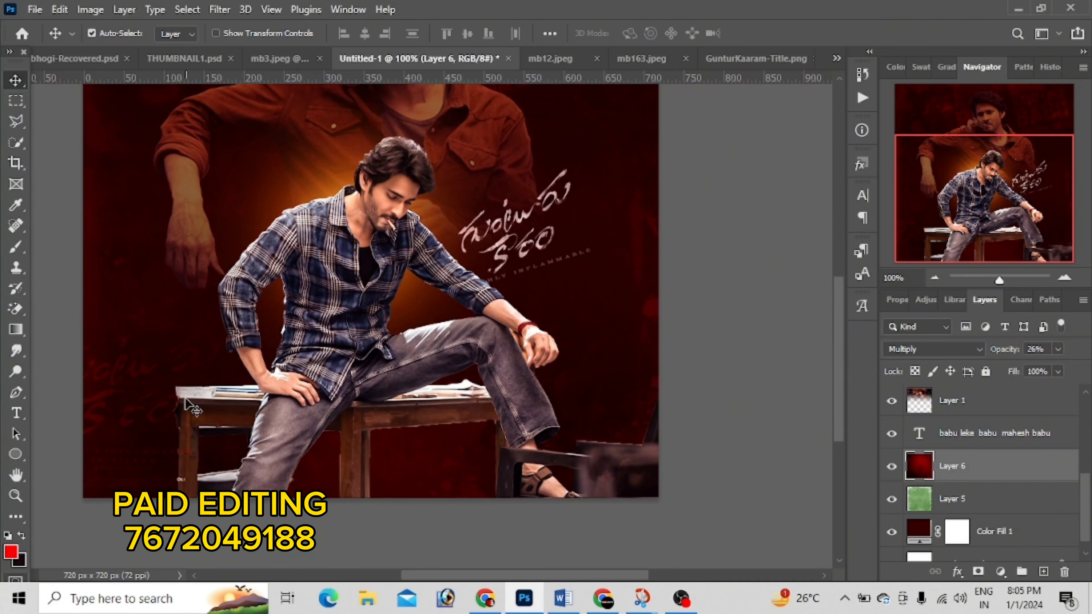
{"action": "scroll", "coordinate": [516, 301], "scroll_direction": "up", "scroll_amount": 2}
{"action": "left_click_drag", "start_coordinate": [955, 195], "coordinate": [936, 160]}
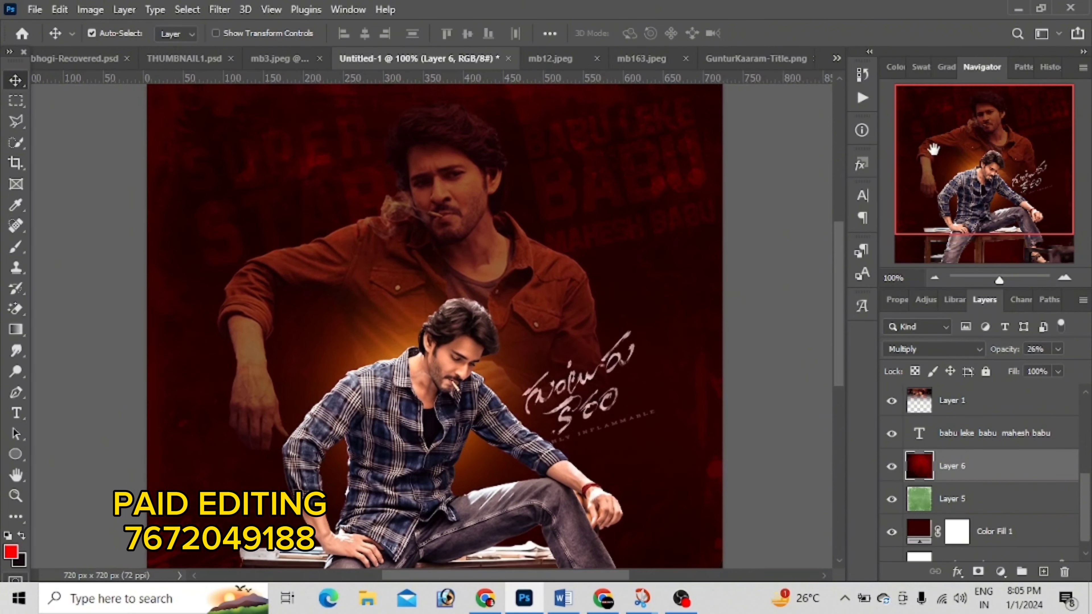
{"action": "scroll", "coordinate": [520, 245], "scroll_direction": "up", "scroll_amount": 1}
{"action": "scroll", "coordinate": [627, 259], "scroll_direction": "down", "scroll_amount": 1}
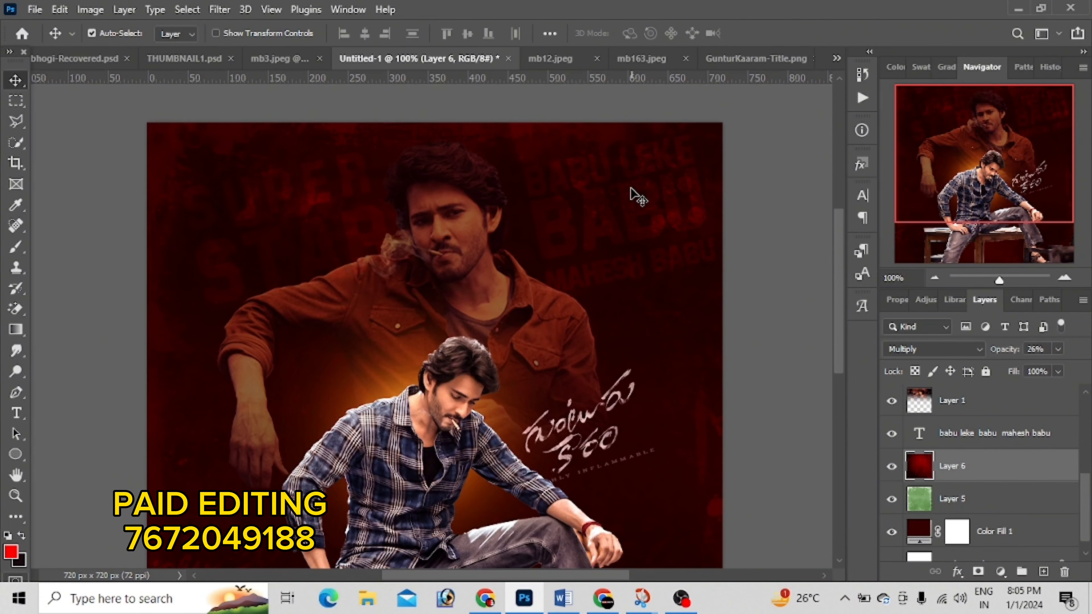
{"action": "left_click", "coordinate": [622, 215]}
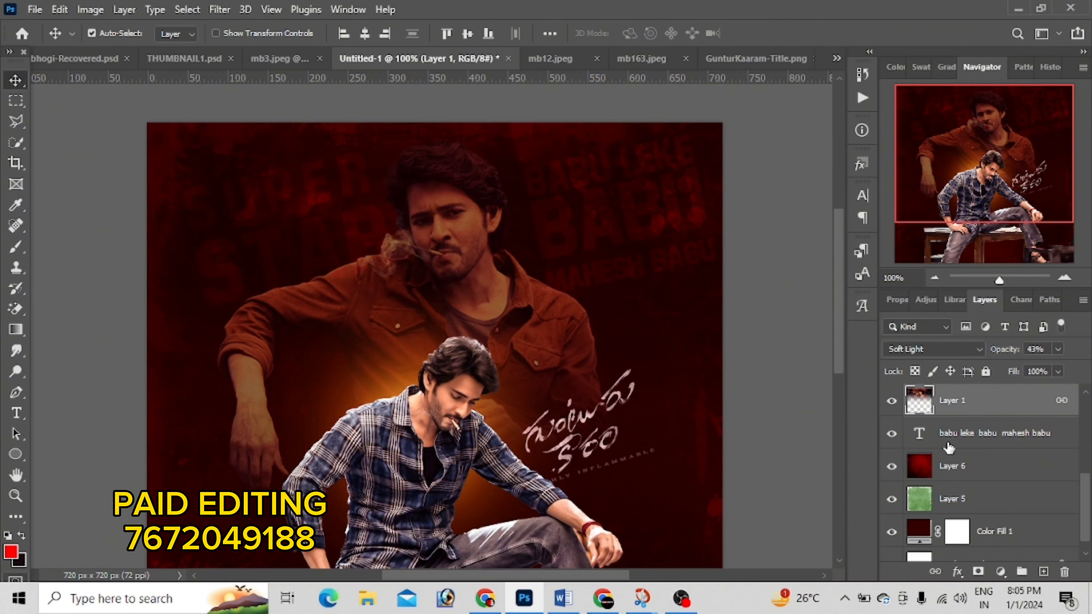
Step: Begin adjusting opacity on the babu leke and super star text layers, then select Layer 1
{"action": "left_click", "coordinate": [951, 435]}
{"action": "left_click", "coordinate": [1058, 349]}
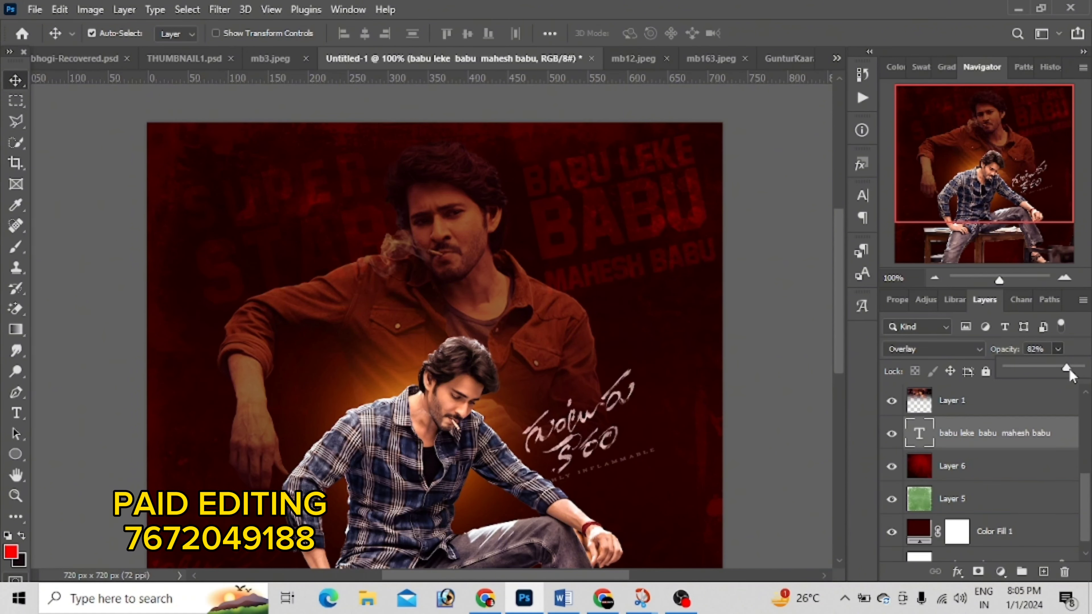
{"action": "left_click", "coordinate": [377, 221]}
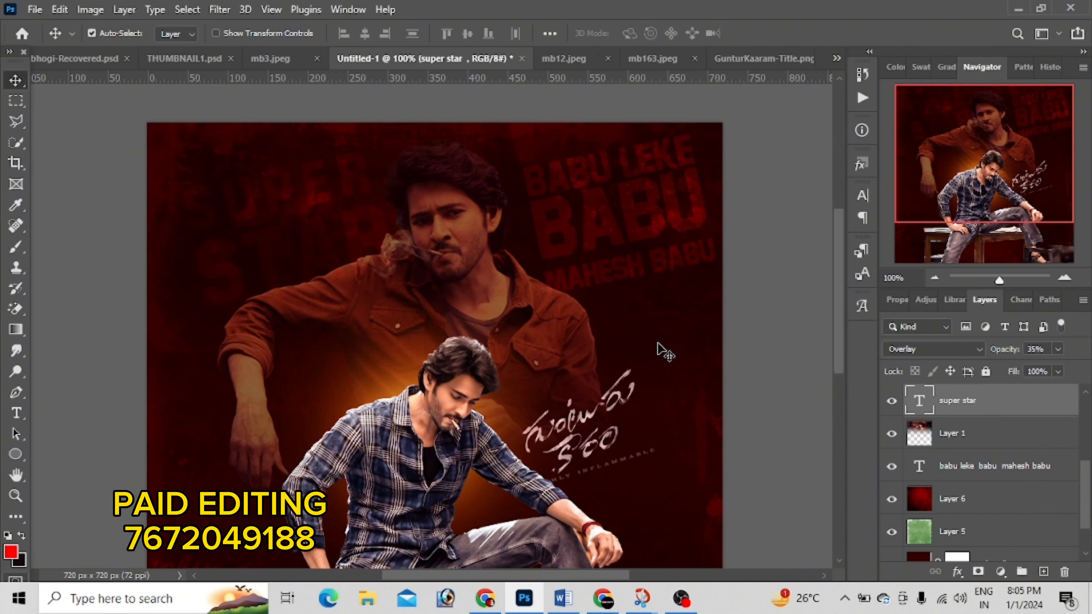
{"action": "left_click", "coordinate": [1059, 350]}
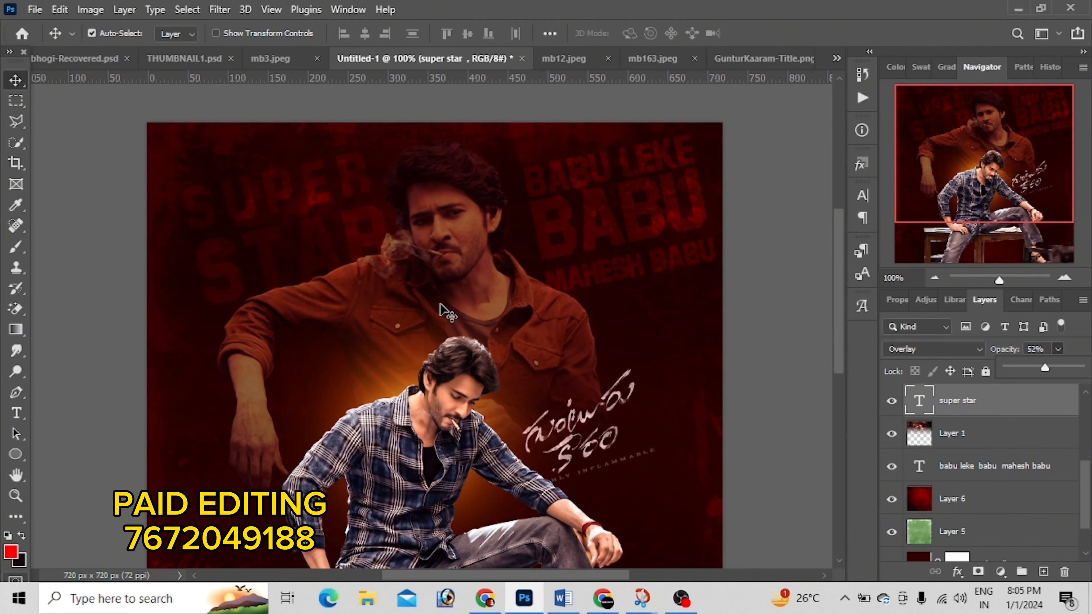
{"action": "scroll", "coordinate": [464, 303], "scroll_direction": "down", "scroll_amount": 1}
{"action": "scroll", "coordinate": [587, 308], "scroll_direction": "down", "scroll_amount": 1}
{"action": "left_click", "coordinate": [627, 234]}
{"action": "key", "text": "ctrl+v"}
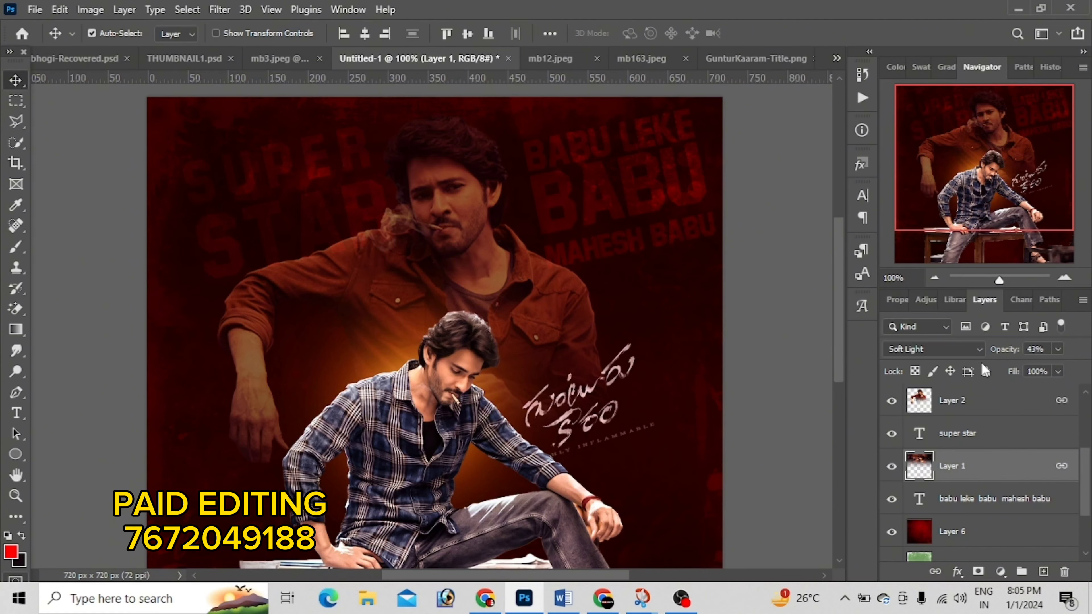
Step: Set the babu leke text layer to 59% and super star to 40% opacity
{"action": "left_click", "coordinate": [958, 507]}
{"action": "left_click", "coordinate": [1057, 349]}
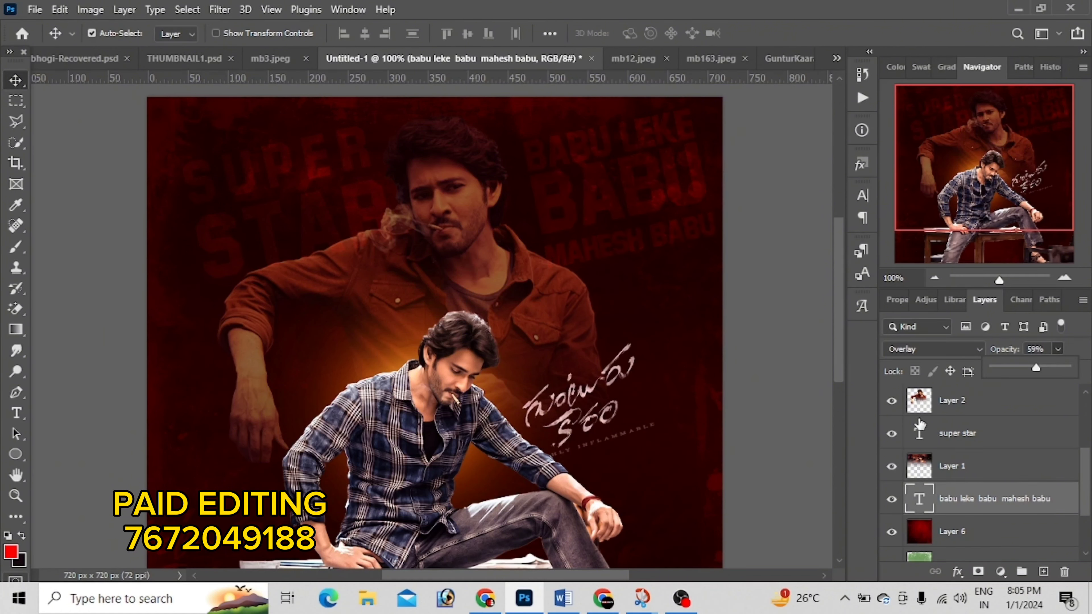
{"action": "left_click", "coordinate": [950, 434]}
{"action": "left_click", "coordinate": [1058, 350]}
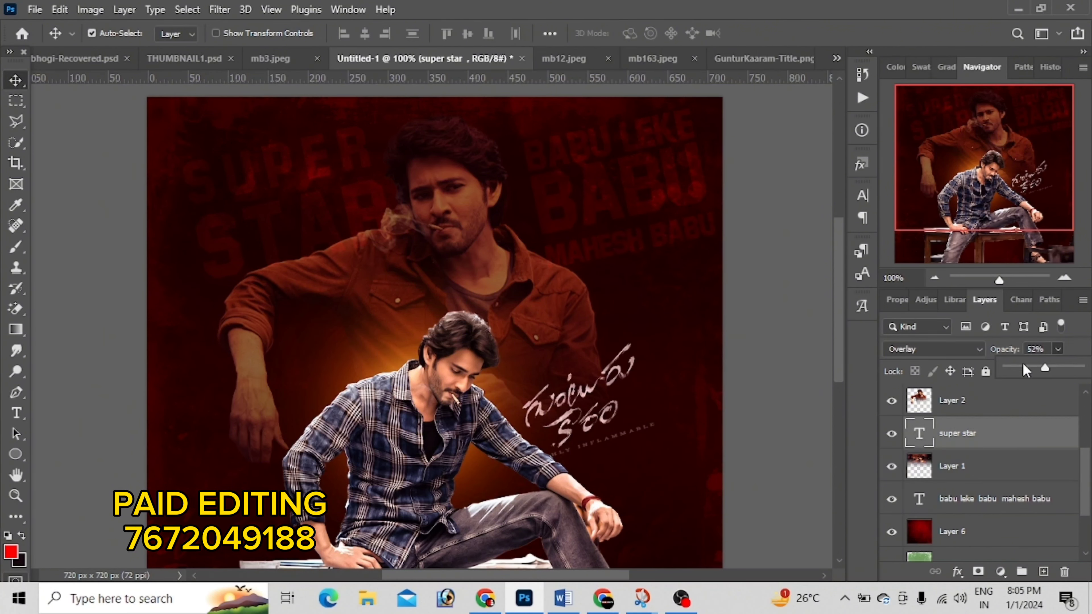
{"action": "left_click_drag", "start_coordinate": [1045, 367], "coordinate": [1036, 367]}
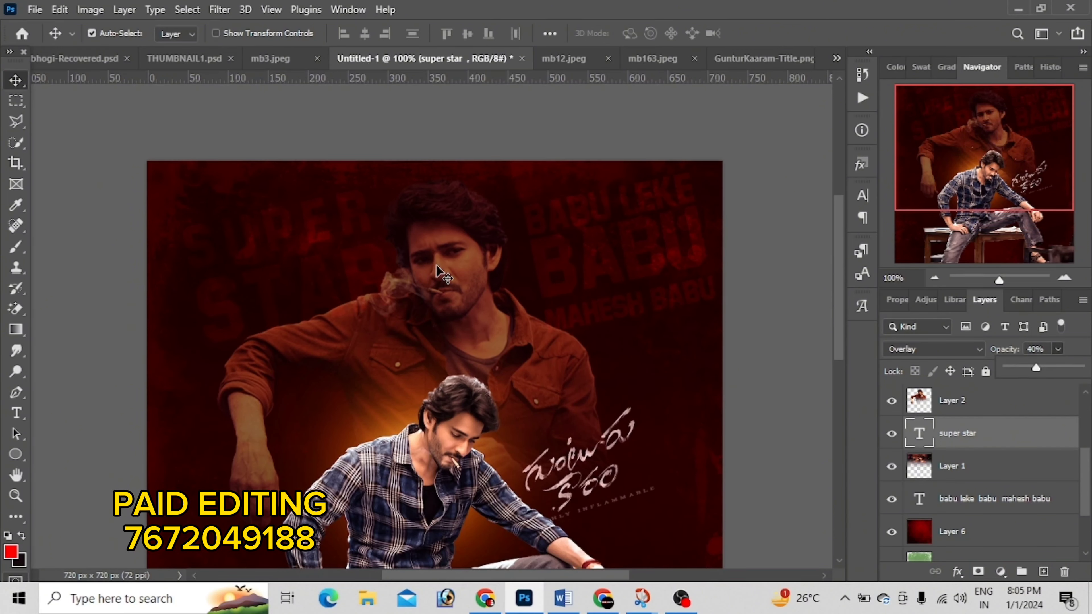
Step: Select Layer 4, the seated figure
{"action": "scroll", "coordinate": [316, 419], "scroll_direction": "down", "scroll_amount": 5}
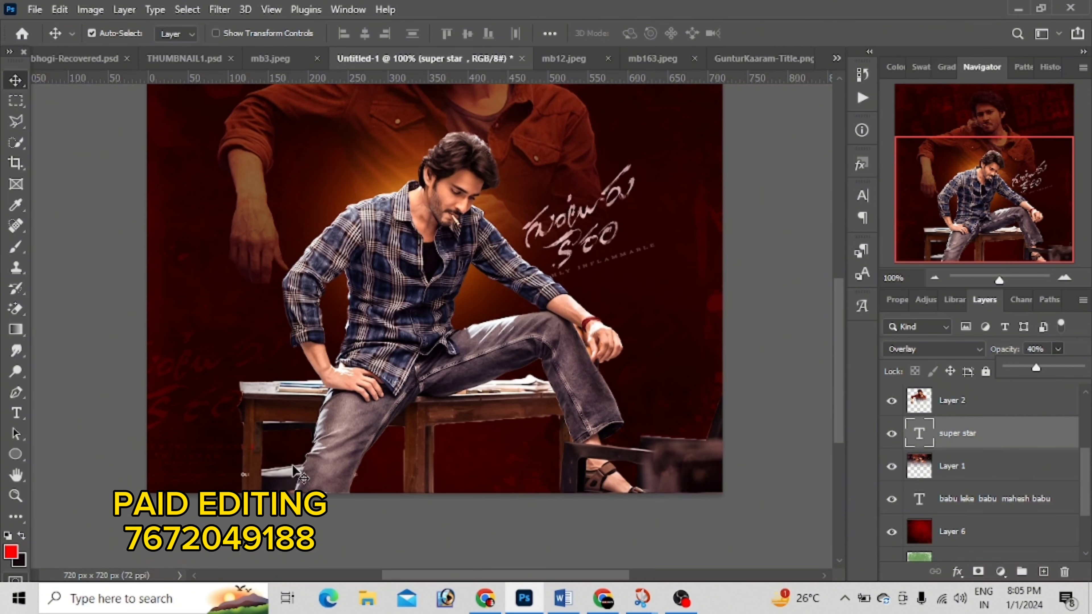
{"action": "left_click", "coordinate": [300, 467]}
{"action": "scroll", "coordinate": [301, 467], "scroll_direction": "down", "scroll_amount": 3}
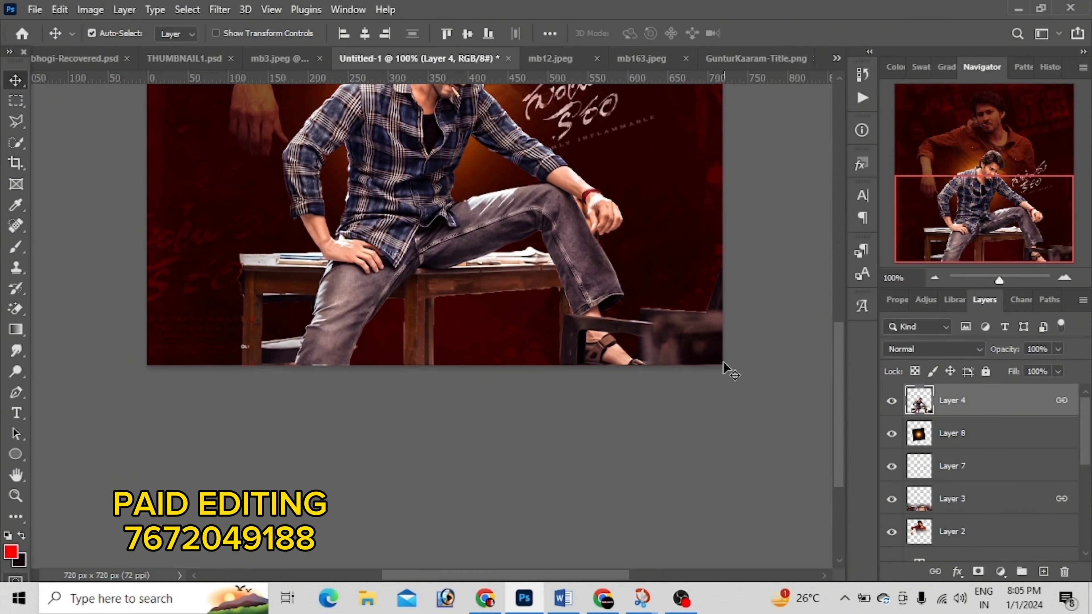
{"action": "scroll", "coordinate": [724, 366], "scroll_direction": "up", "scroll_amount": 10}
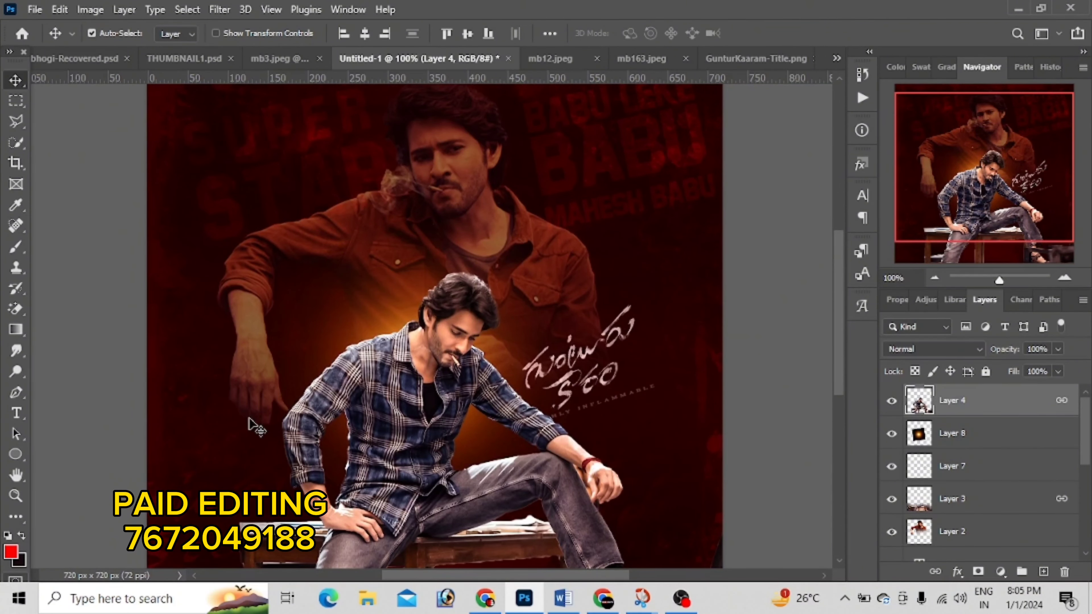
Step: Switch to the Brush tool with splatter preset 13 at 59 px
{"action": "right_click", "coordinate": [17, 253]}
{"action": "left_click", "coordinate": [73, 244]}
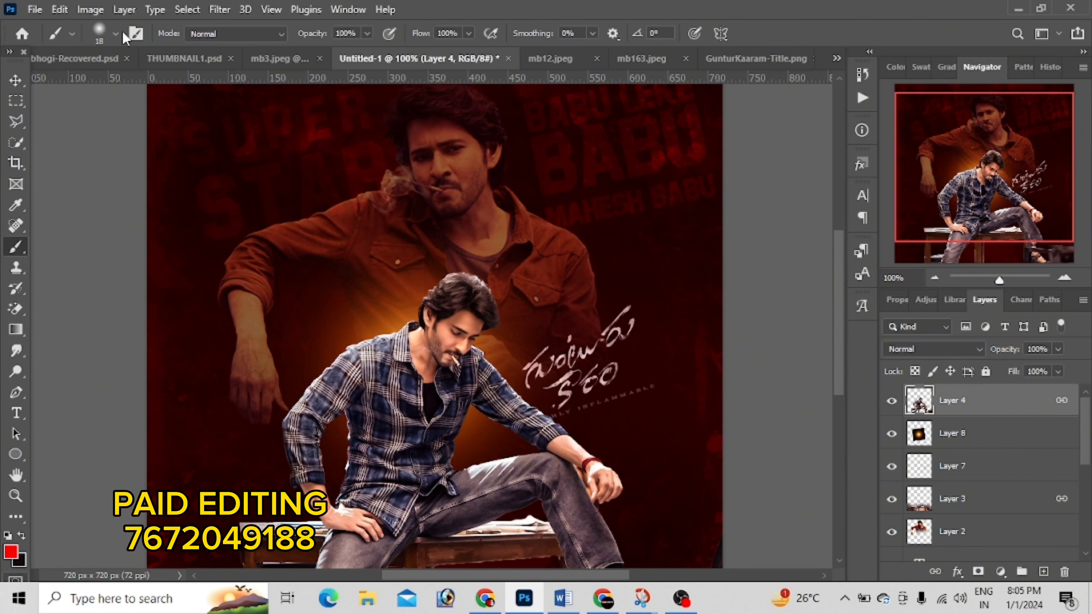
{"action": "left_click", "coordinate": [115, 33]}
{"action": "scroll", "coordinate": [195, 225], "scroll_direction": "down", "scroll_amount": 5}
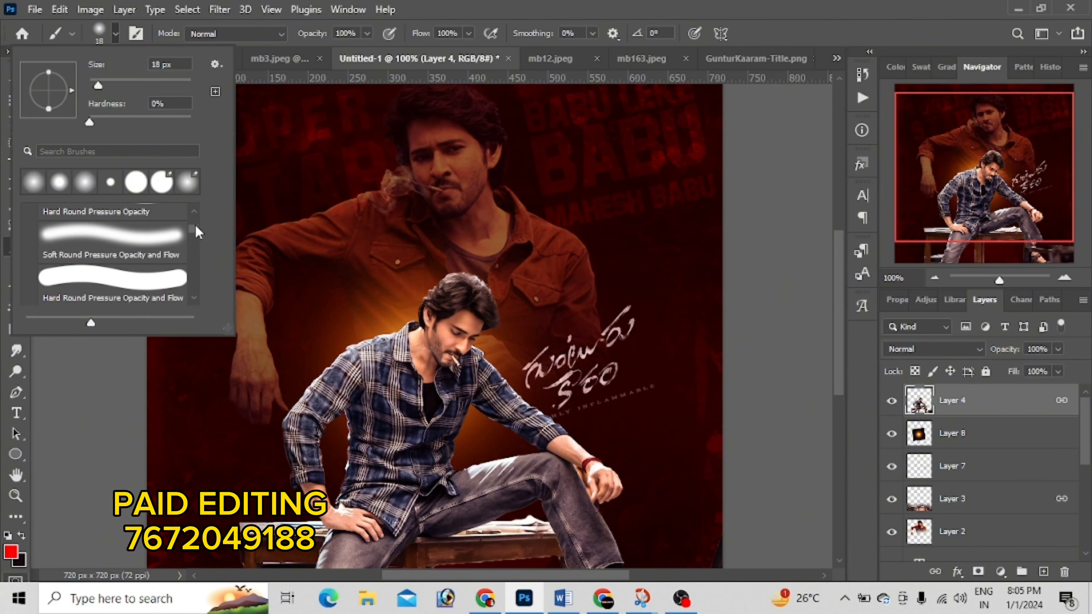
{"action": "left_click_drag", "start_coordinate": [195, 227], "coordinate": [196, 270]}
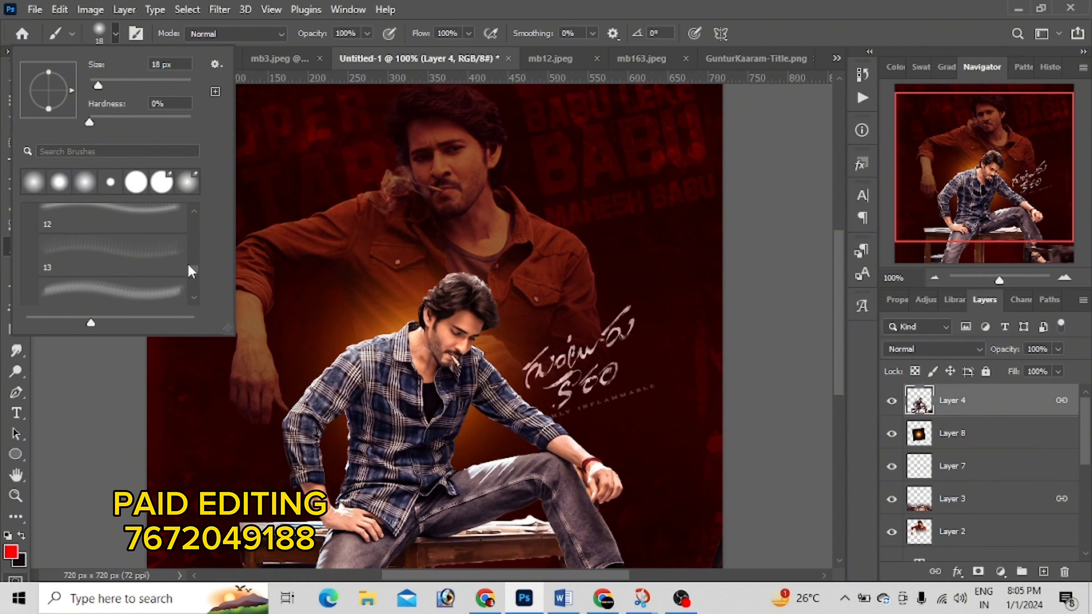
{"action": "left_click", "coordinate": [104, 234]}
{"action": "right_click", "coordinate": [385, 246]}
{"action": "left_click_drag", "start_coordinate": [496, 287], "coordinate": [501, 286]}
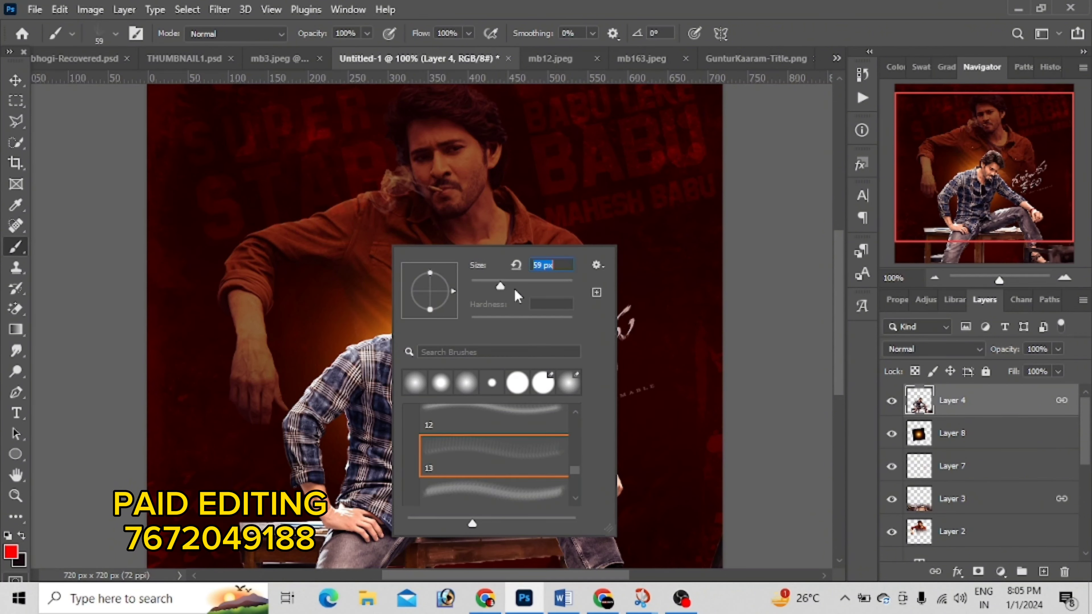
Step: Spray white sparkle dots on new Layer 9 and move it below Layer 8
{"action": "left_click", "coordinate": [1043, 571]}
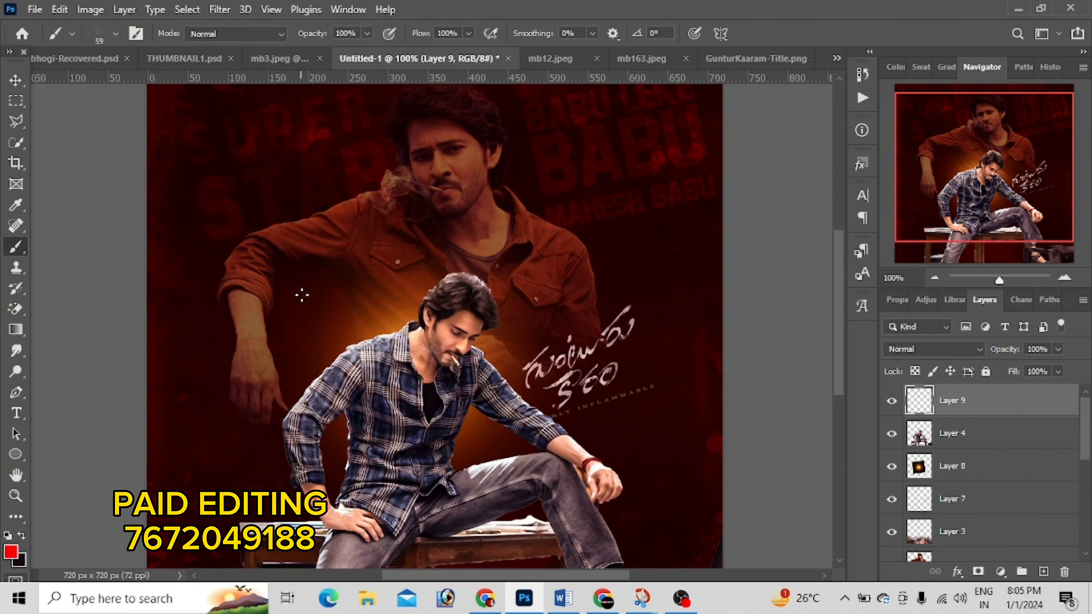
{"action": "right_click", "coordinate": [316, 267]}
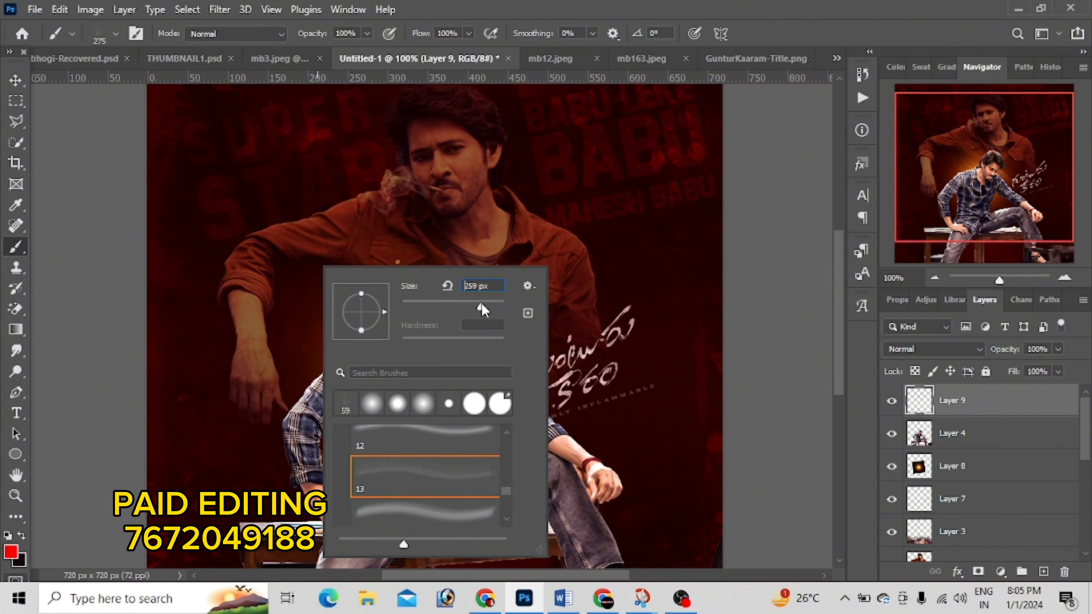
{"action": "left_click_drag", "start_coordinate": [240, 125], "coordinate": [327, 236]}
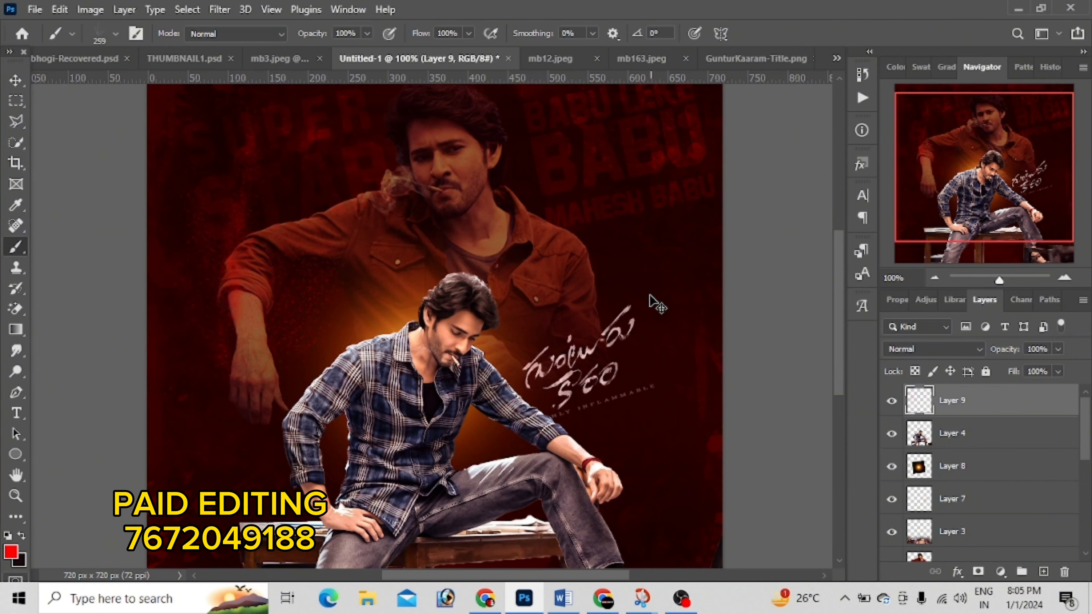
{"action": "left_click_drag", "start_coordinate": [650, 296], "coordinate": [671, 344]}
{"action": "left_click_drag", "start_coordinate": [972, 415], "coordinate": [973, 481]}
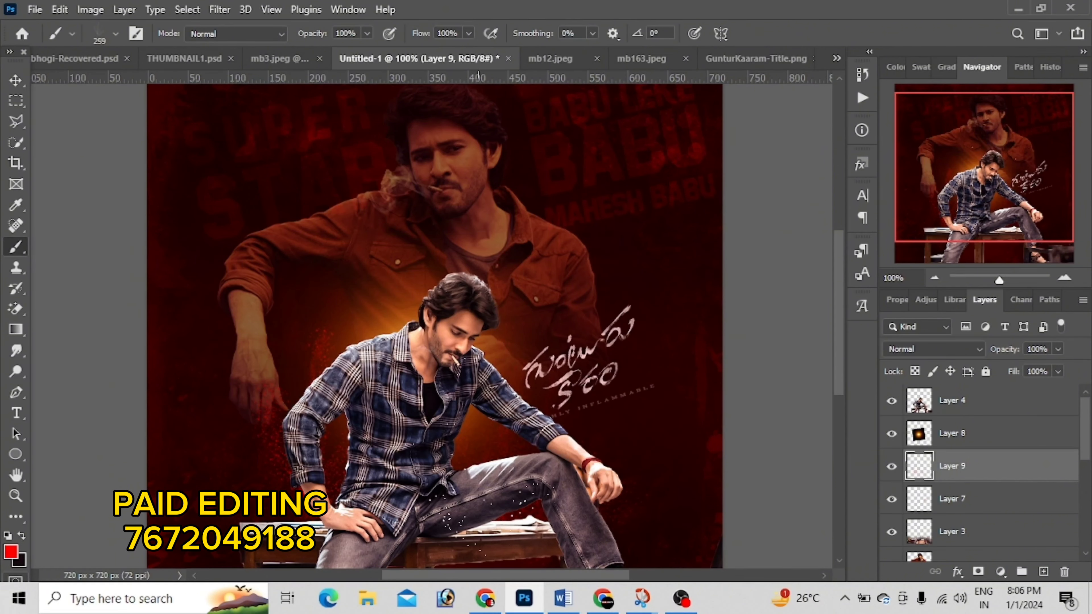
Step: Set Layer 9 to Overlay blending at 73% opacity
{"action": "left_click", "coordinate": [902, 353]}
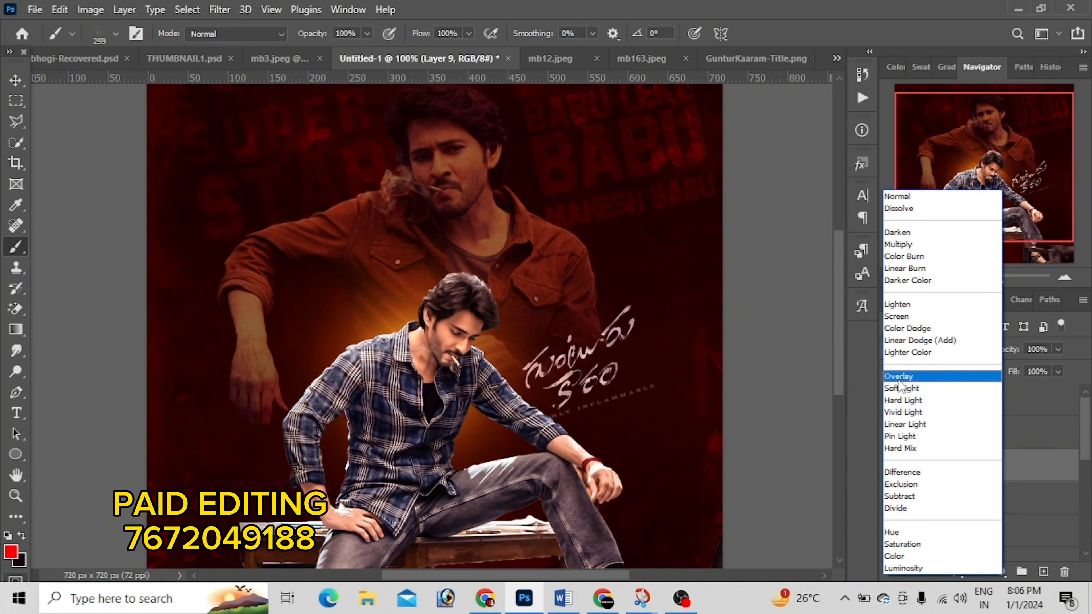
{"action": "left_click", "coordinate": [900, 378]}
{"action": "left_click", "coordinate": [1058, 352]}
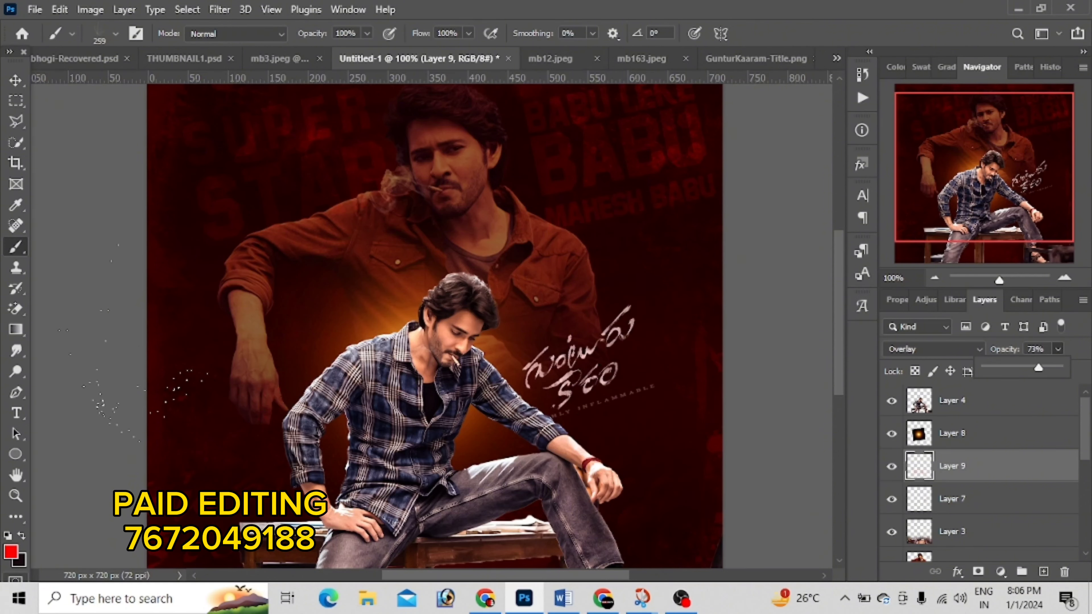
Step: Choose splatter brush 7 at 146 px and dab sparkles onto the poster
{"action": "left_click", "coordinate": [115, 33]}
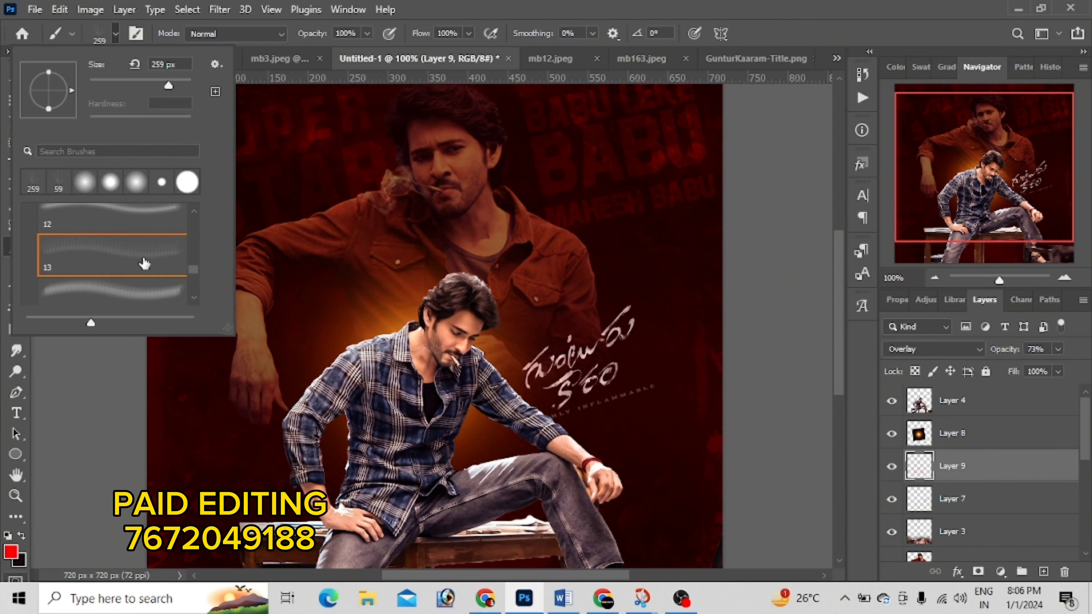
{"action": "scroll", "coordinate": [144, 264], "scroll_direction": "up", "scroll_amount": 1}
{"action": "scroll", "coordinate": [142, 273], "scroll_direction": "up", "scroll_amount": 1}
{"action": "scroll", "coordinate": [117, 282], "scroll_direction": "up", "scroll_amount": 1}
{"action": "scroll", "coordinate": [104, 275], "scroll_direction": "up", "scroll_amount": 1}
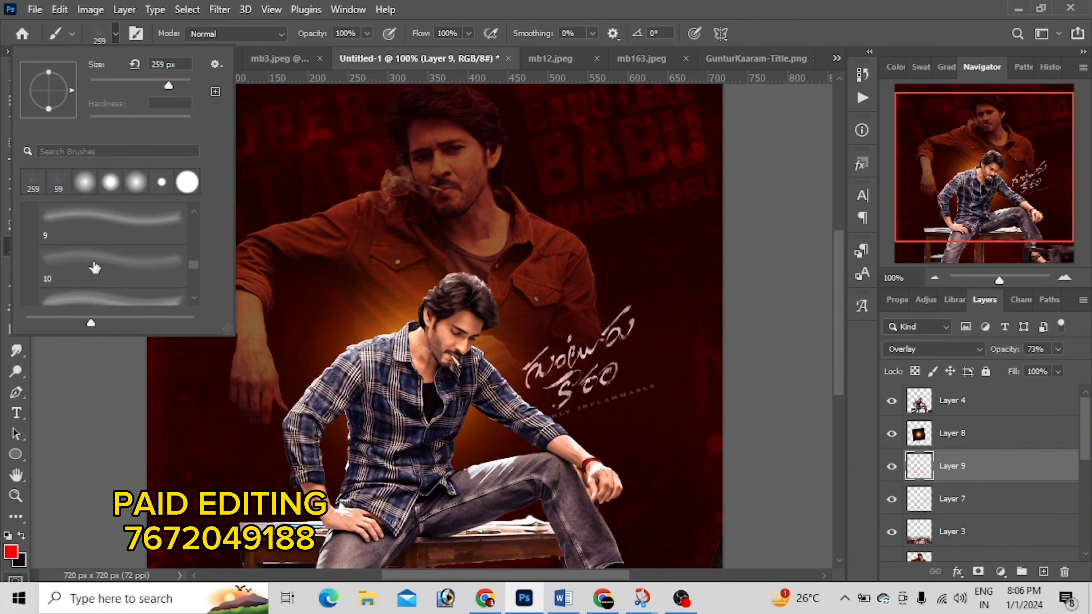
{"action": "scroll", "coordinate": [95, 268], "scroll_direction": "up", "scroll_amount": 1}
{"action": "scroll", "coordinate": [114, 224], "scroll_direction": "up", "scroll_amount": 1}
{"action": "left_click", "coordinate": [107, 232]}
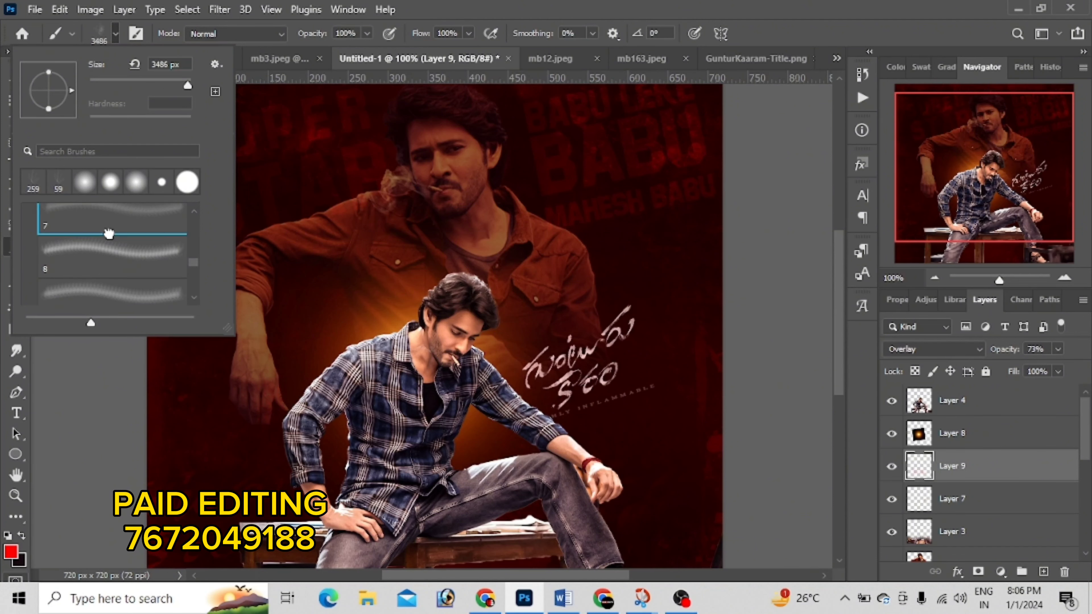
{"action": "right_click", "coordinate": [600, 329]}
{"action": "left_click_drag", "start_coordinate": [726, 332], "coordinate": [709, 333]}
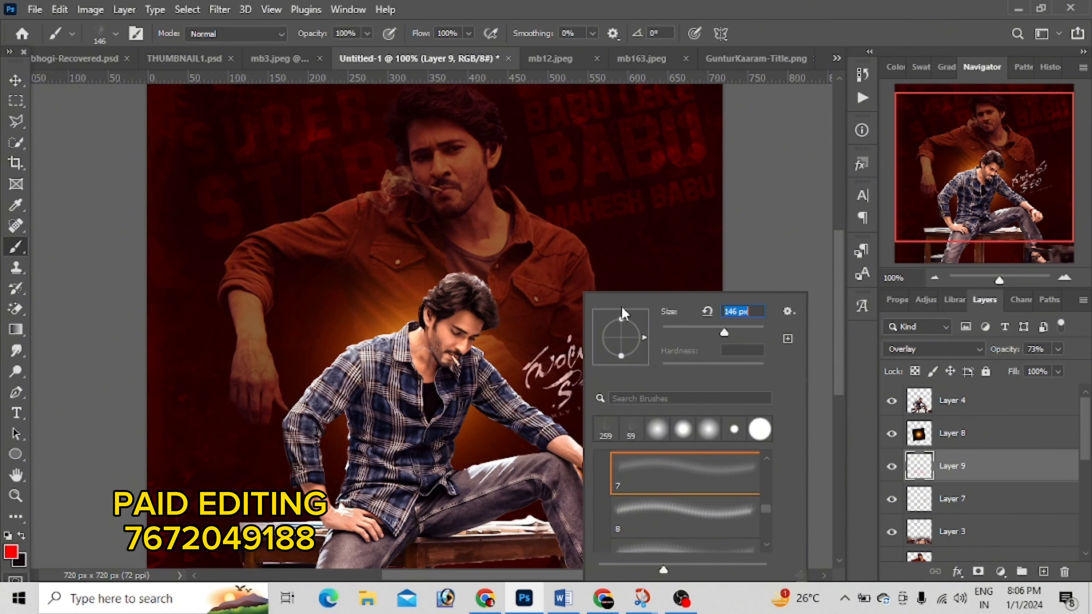
{"action": "left_click", "coordinate": [466, 448]}
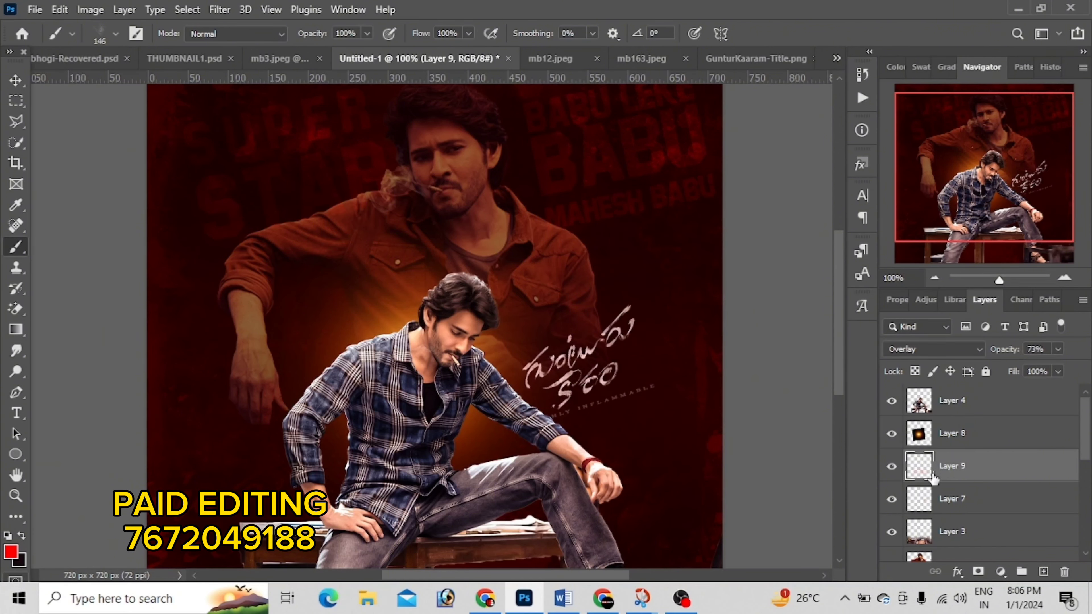
Step: Return Layer 9 to Normal blending at 100% opacity
{"action": "left_click", "coordinate": [1054, 352]}
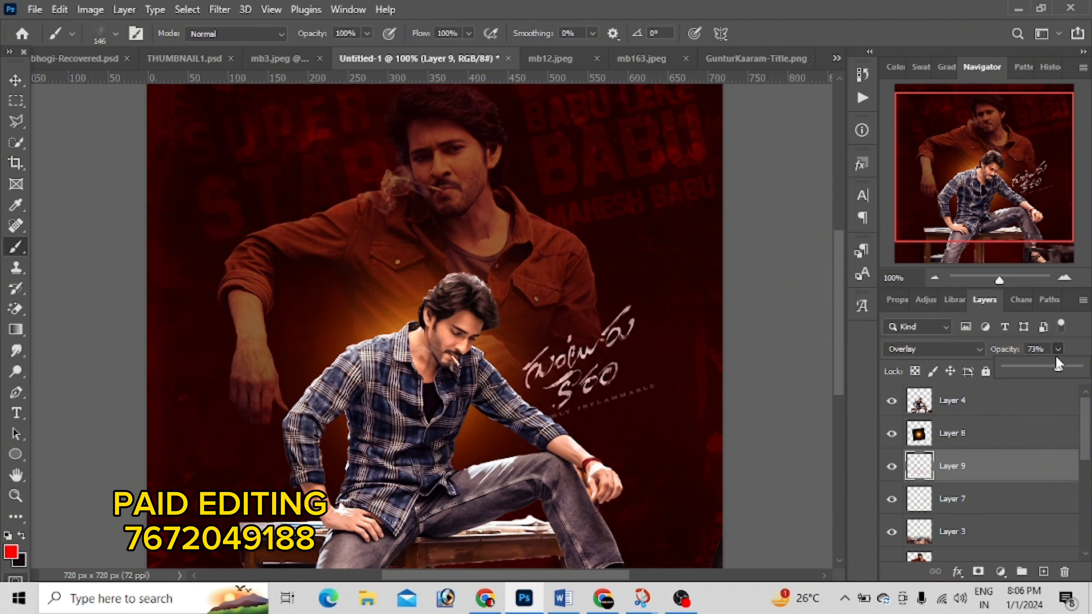
{"action": "left_click_drag", "start_coordinate": [1087, 375], "coordinate": [1089, 375]}
{"action": "left_click", "coordinate": [898, 348]}
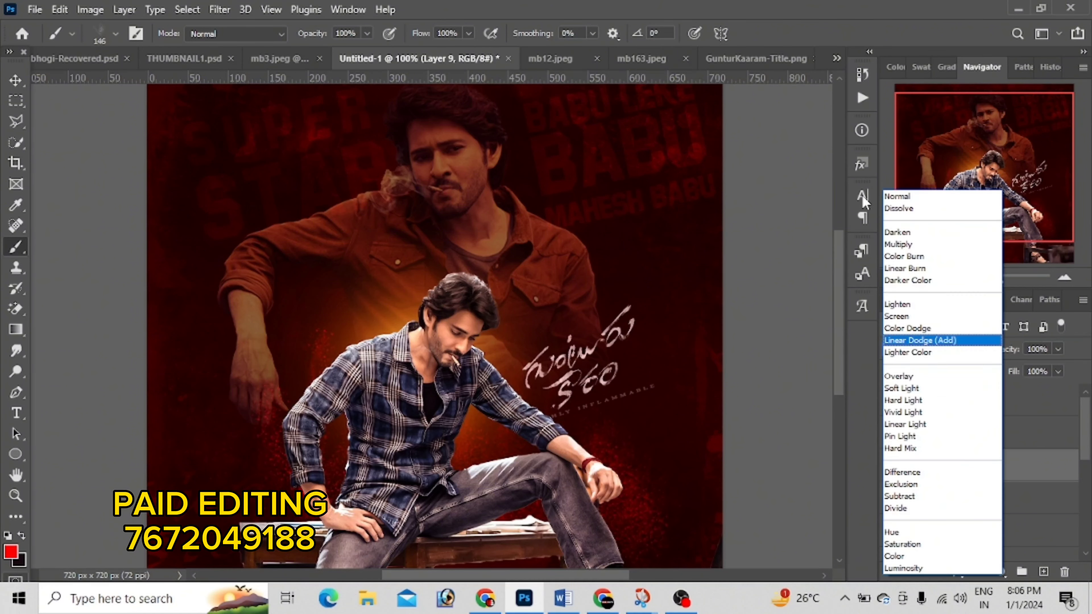
{"action": "left_click", "coordinate": [948, 198]}
Step: Pick white as the foreground colour and spray splatter near the man's arm
{"action": "left_click", "coordinate": [12, 550]}
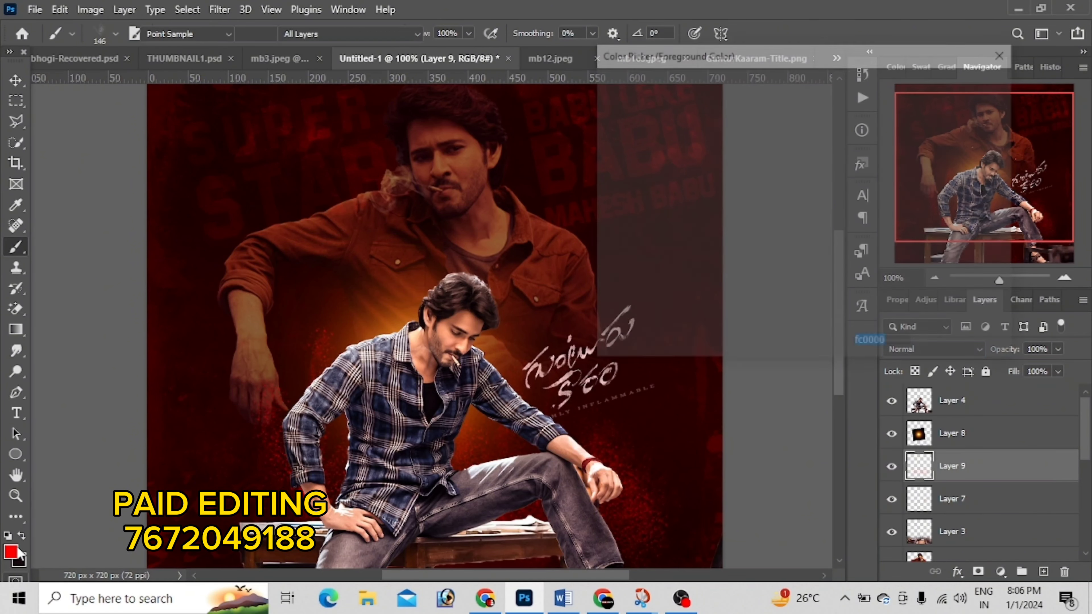
{"action": "left_click", "coordinate": [600, 90]}
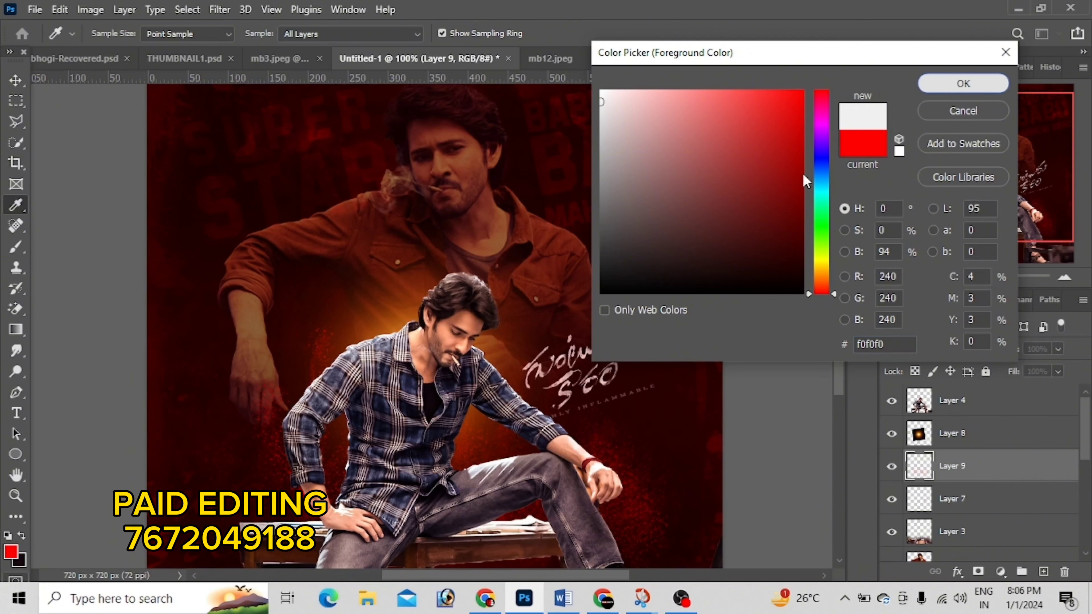
{"action": "left_click", "coordinate": [963, 83]}
{"action": "key", "text": "b"}
{"action": "left_click", "coordinate": [576, 443]}
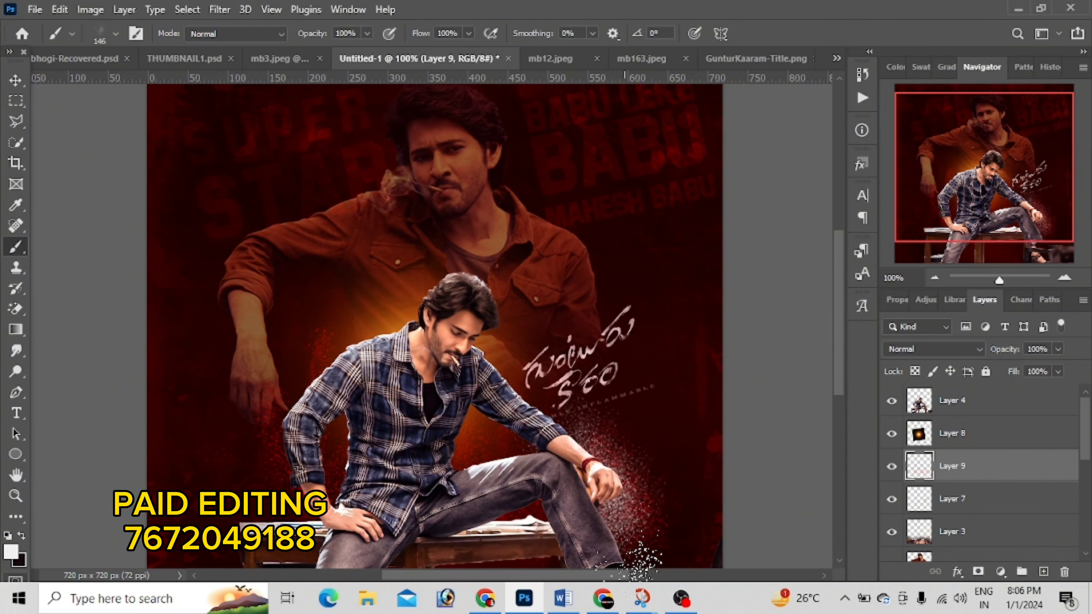
Step: Add white splatter by the hand, knee and left arm, undo the title dab, and blend Layer 9 in Overlay
{"action": "left_click", "coordinate": [622, 515]}
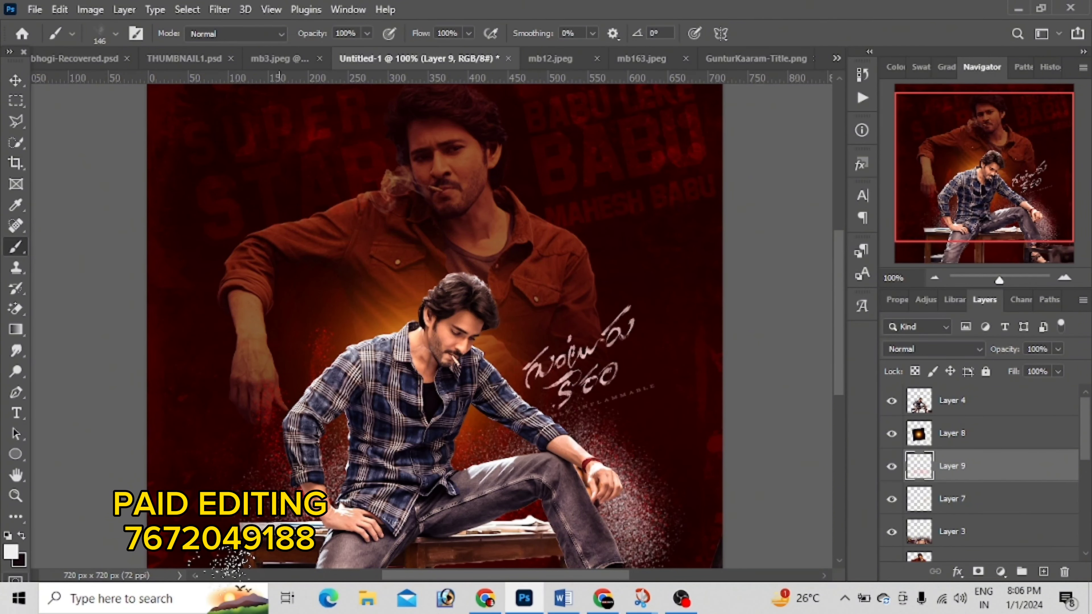
{"action": "left_click", "coordinate": [261, 440]}
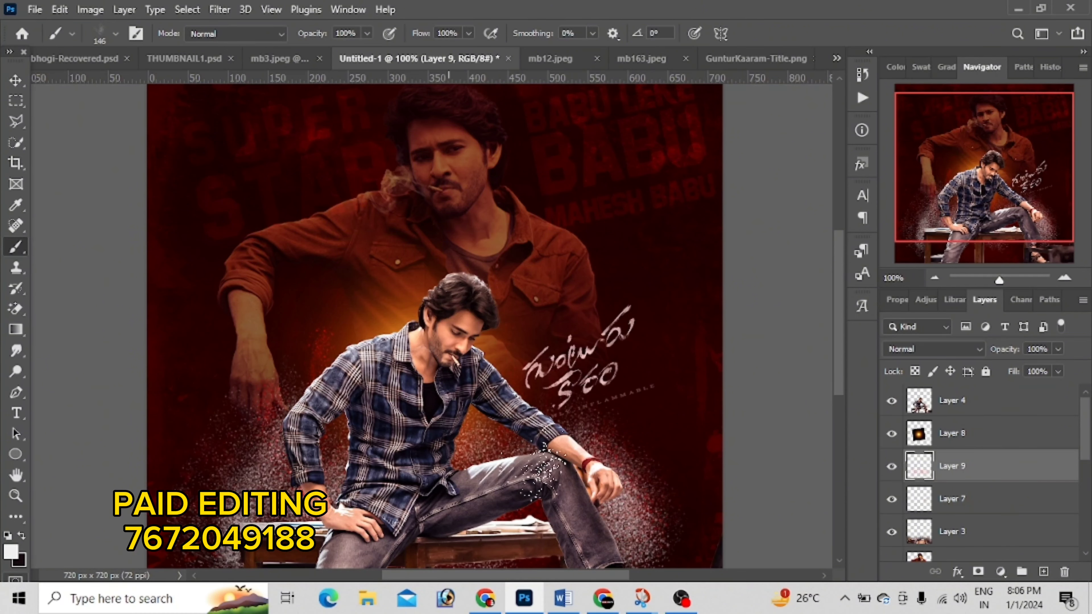
{"action": "left_click", "coordinate": [519, 383]}
{"action": "key", "text": "ctrl+z"}
{"action": "left_click", "coordinate": [922, 356]}
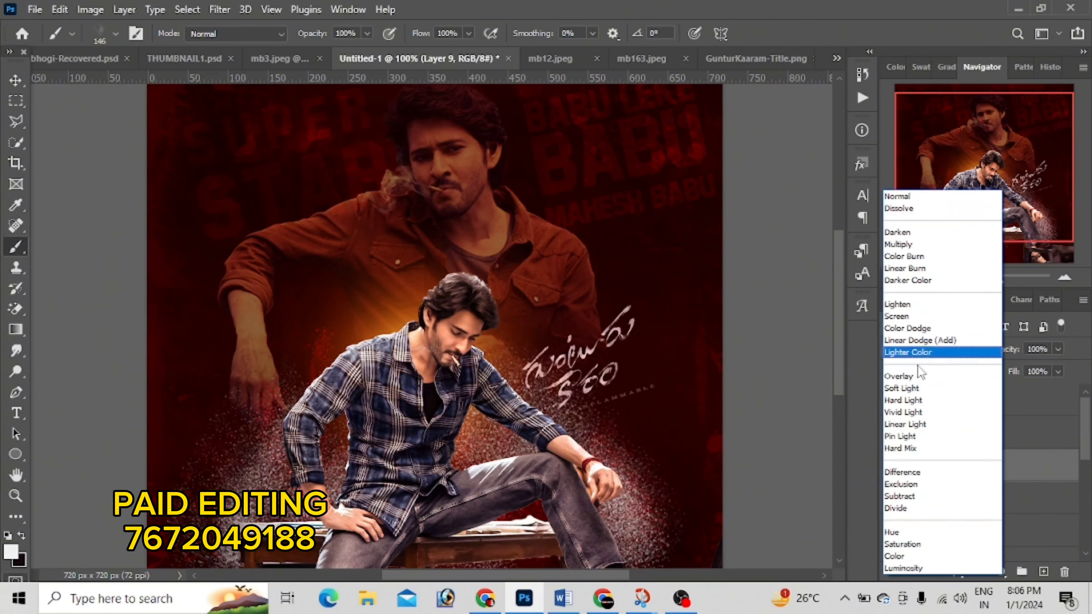
{"action": "left_click", "coordinate": [903, 376]}
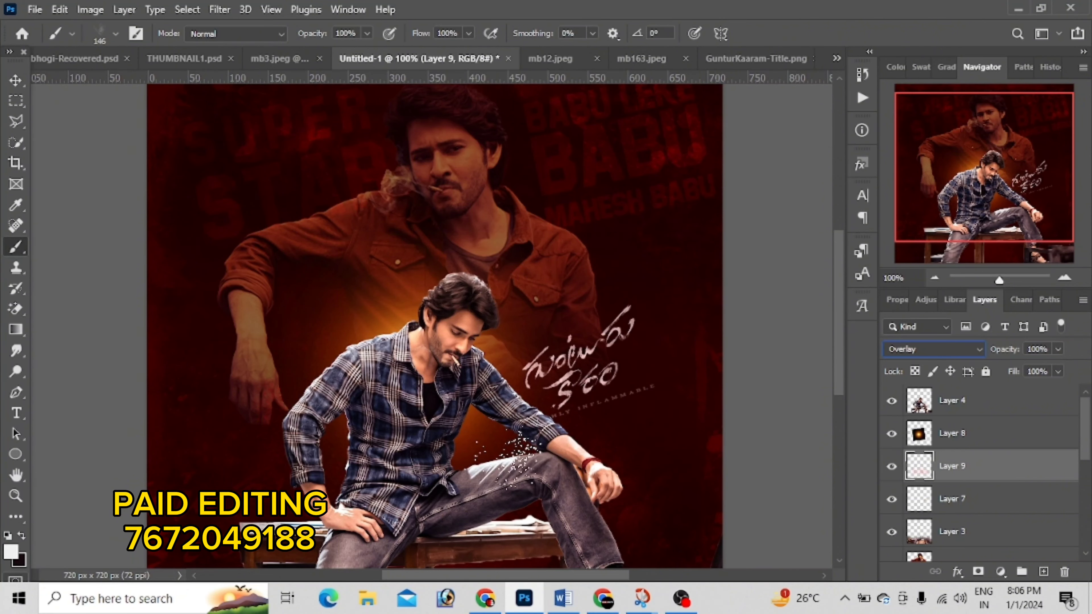
Step: Pick the 10.psd streak brush preset and size it to 72 px
{"action": "left_click", "coordinate": [115, 34]}
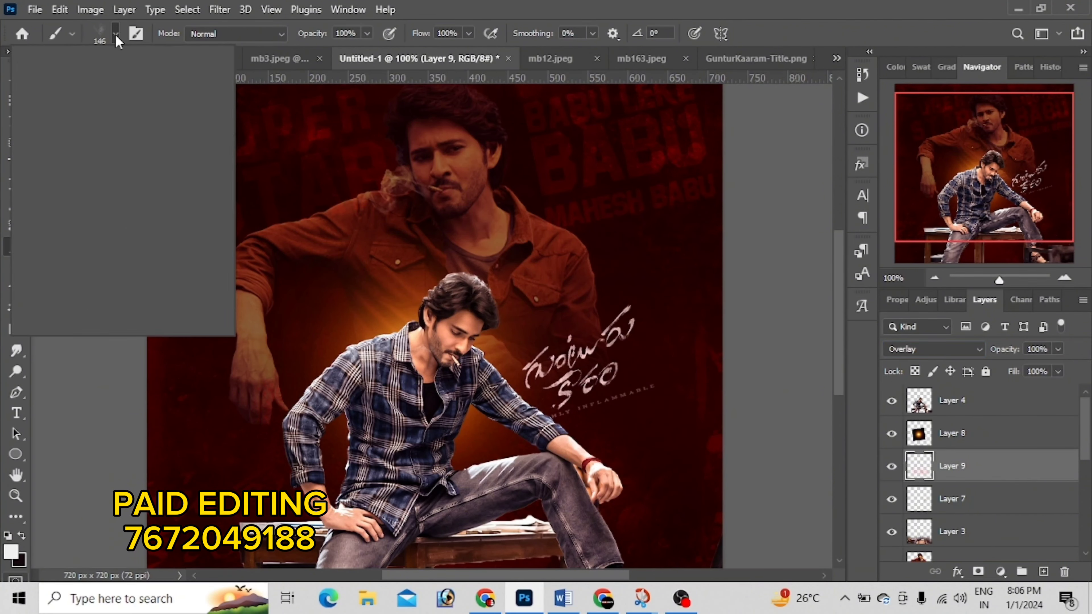
{"action": "scroll", "coordinate": [111, 210], "scroll_direction": "down", "scroll_amount": 2}
{"action": "scroll", "coordinate": [111, 211], "scroll_direction": "down", "scroll_amount": 2}
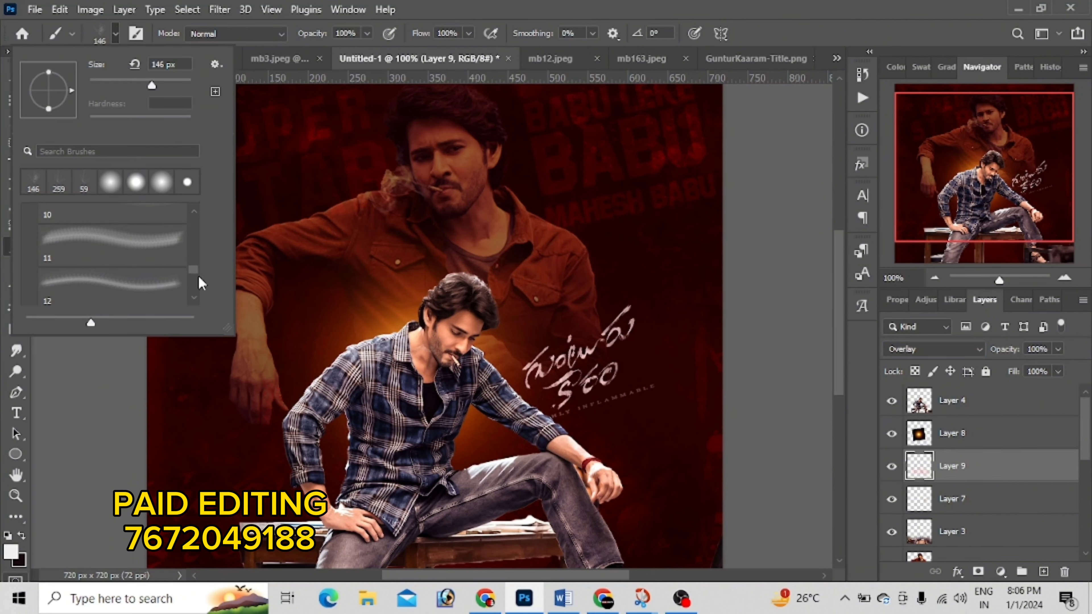
{"action": "scroll", "coordinate": [198, 277], "scroll_direction": "down", "scroll_amount": 3}
{"action": "scroll", "coordinate": [197, 289], "scroll_direction": "down", "scroll_amount": 3}
{"action": "left_click", "coordinate": [81, 259]}
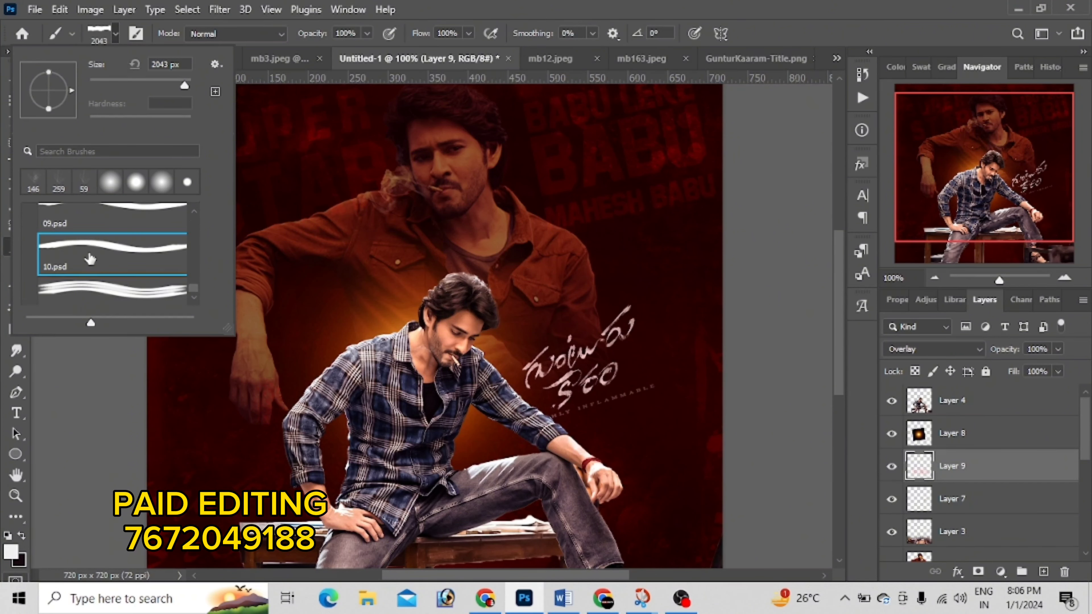
{"action": "left_click", "coordinate": [372, 288]}
{"action": "right_click", "coordinate": [390, 292]}
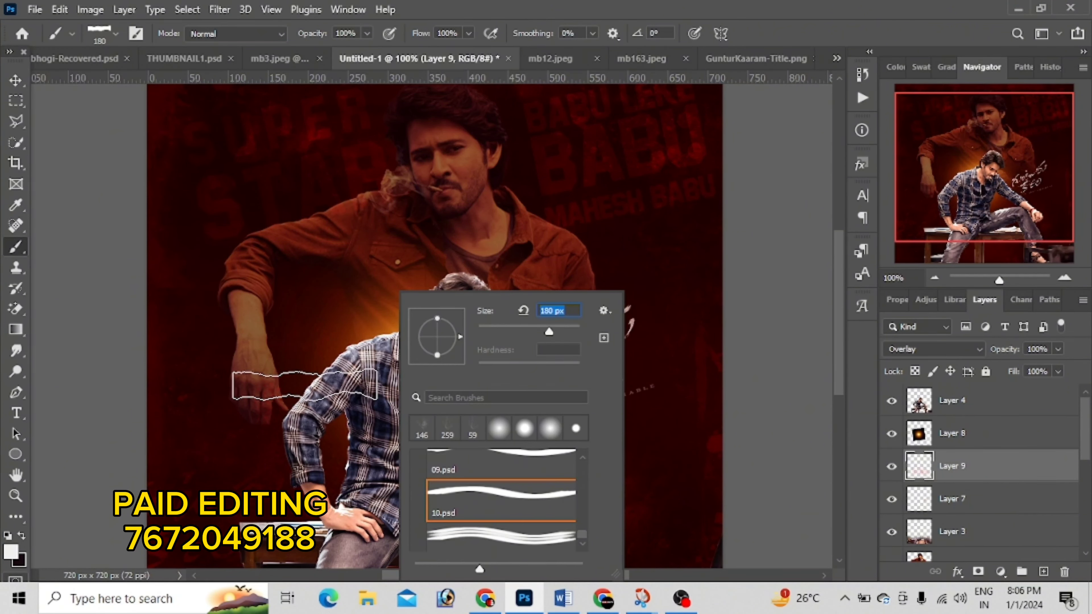
{"action": "mouse_move", "coordinate": [549, 332]}
{"action": "left_mouse_down"}
{"action": "mouse_move", "coordinate": [493, 333]}
{"action": "mouse_move", "coordinate": [519, 332]}
{"action": "left_mouse_up"}
{"action": "left_click", "coordinate": [349, 326]}
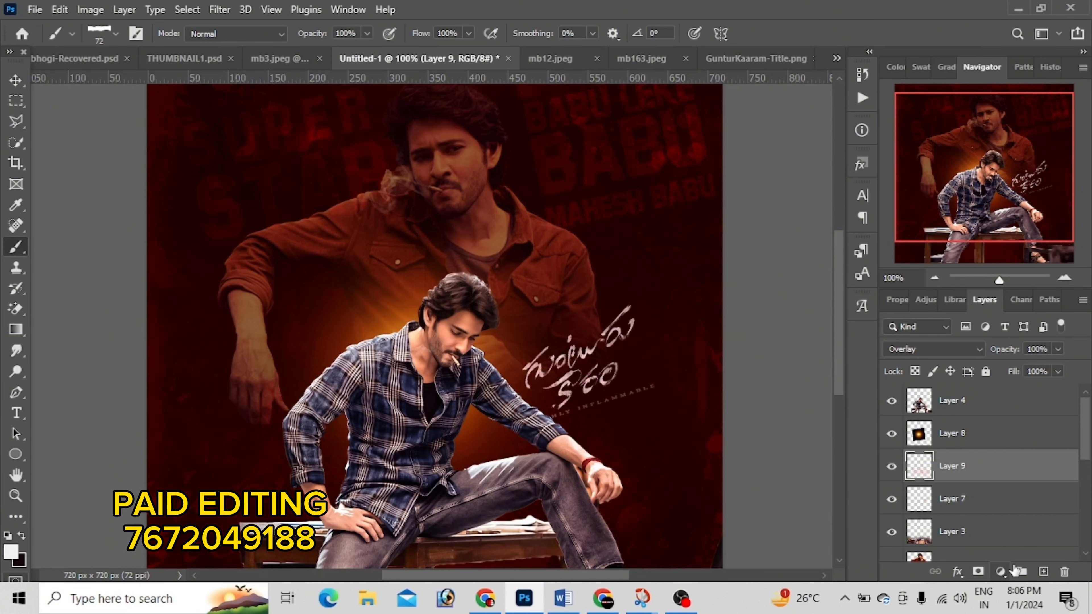
Step: Paint a white stroke on new Layer 10, then stretch, rotate and place it beside the man's knee
{"action": "left_click", "coordinate": [1044, 572]}
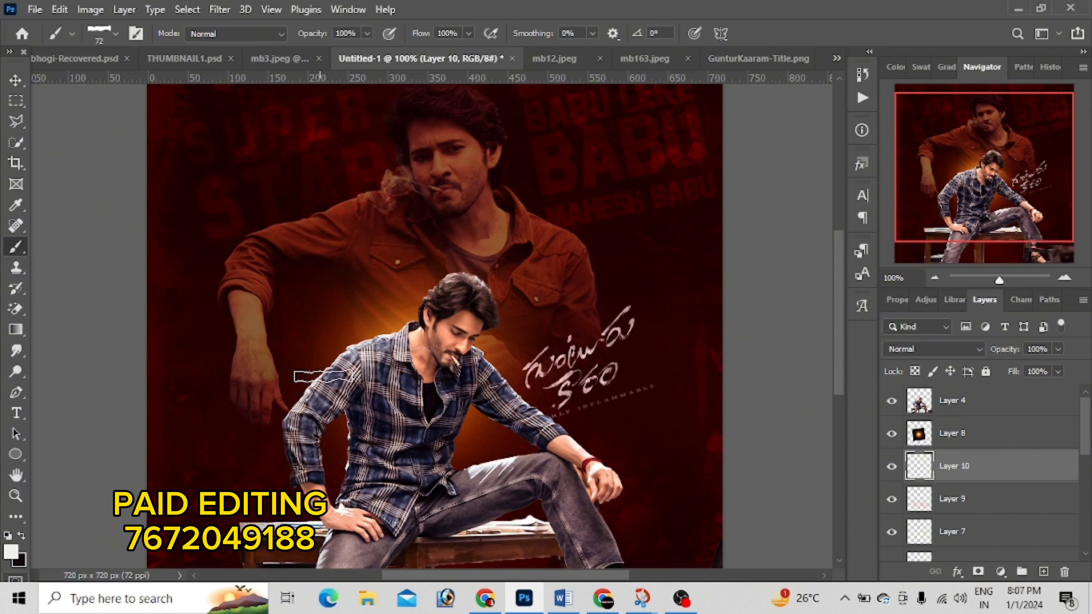
{"action": "left_click", "coordinate": [332, 341]}
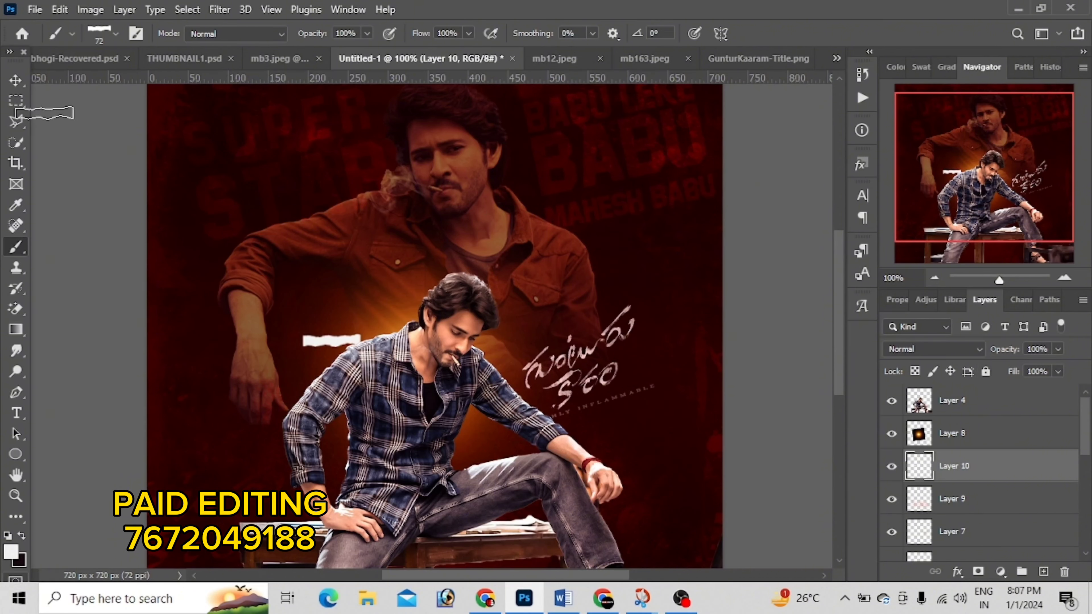
{"action": "left_click", "coordinate": [14, 84]}
{"action": "key", "text": "ctrl+t"}
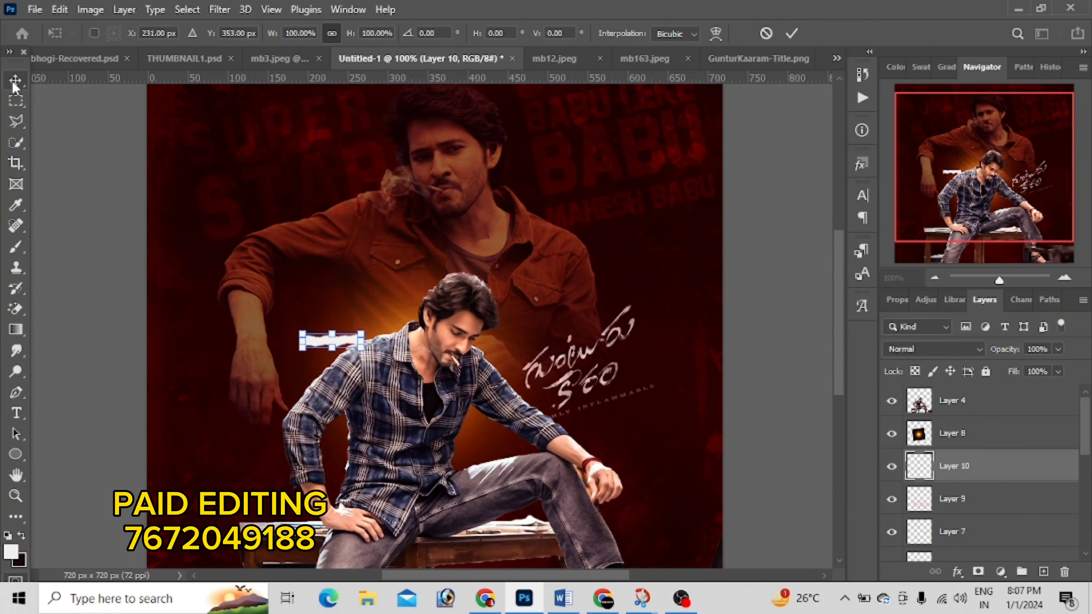
{"action": "mouse_move", "coordinate": [338, 341]}
{"action": "left_mouse_down"}
{"action": "mouse_move", "coordinate": [345, 327]}
{"action": "mouse_move", "coordinate": [341, 366]}
{"action": "mouse_move", "coordinate": [407, 334]}
{"action": "mouse_move", "coordinate": [511, 327]}
{"action": "mouse_move", "coordinate": [489, 342]}
{"action": "mouse_move", "coordinate": [664, 468]}
{"action": "left_mouse_up"}
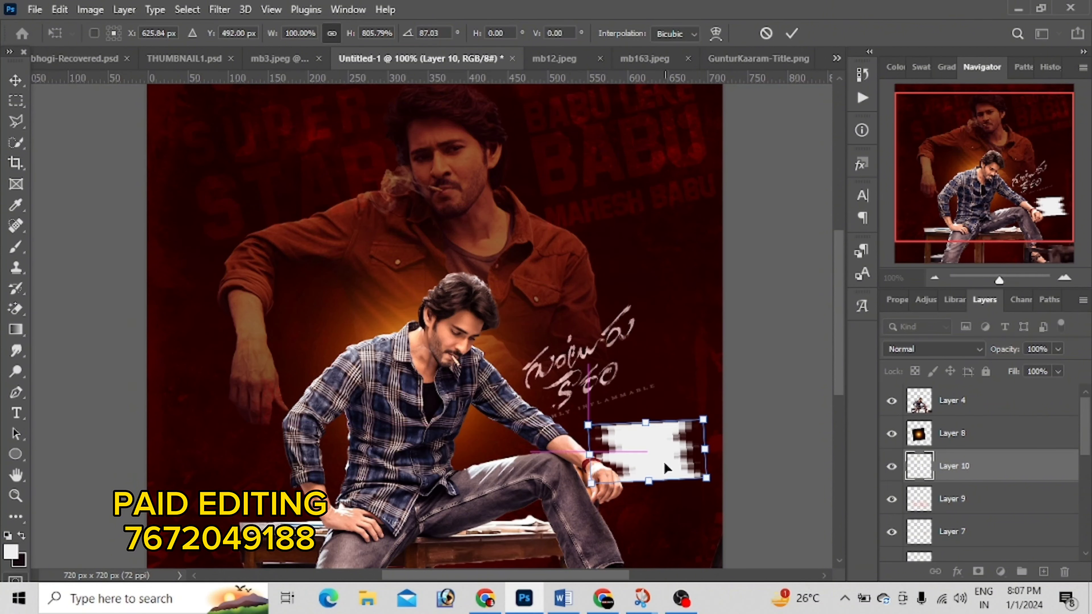
{"action": "key", "text": "Return"}
{"action": "key", "text": "ctrl+plus"}
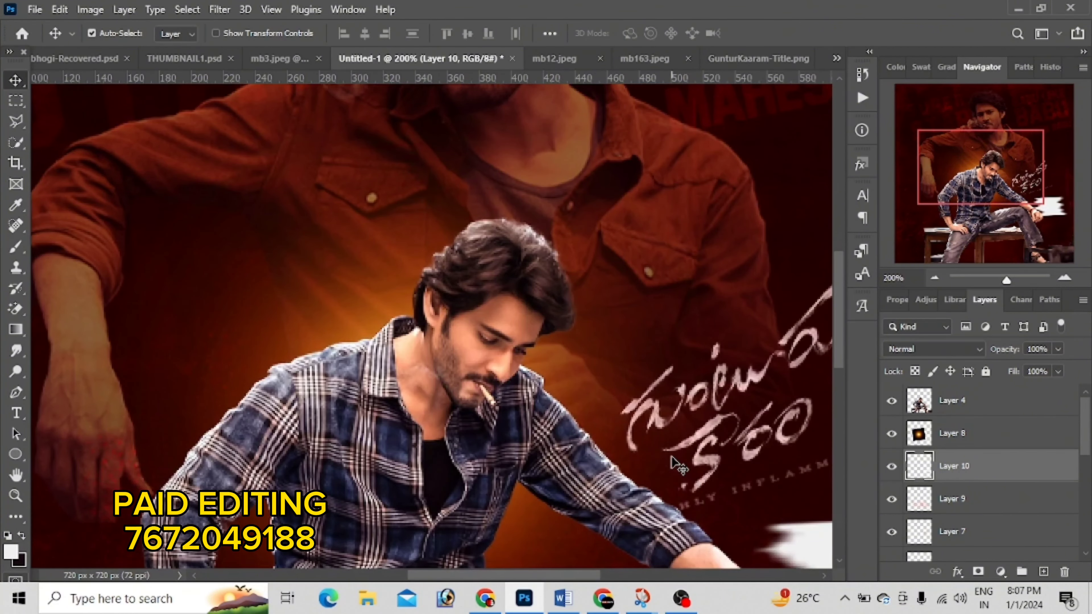
Step: Delete the white brush stroke Layer 10 and return the view to 100%
{"action": "key", "text": "Delete"}
{"action": "key", "text": "ctrl+minus"}
{"action": "key", "text": "ctrl+minus"}
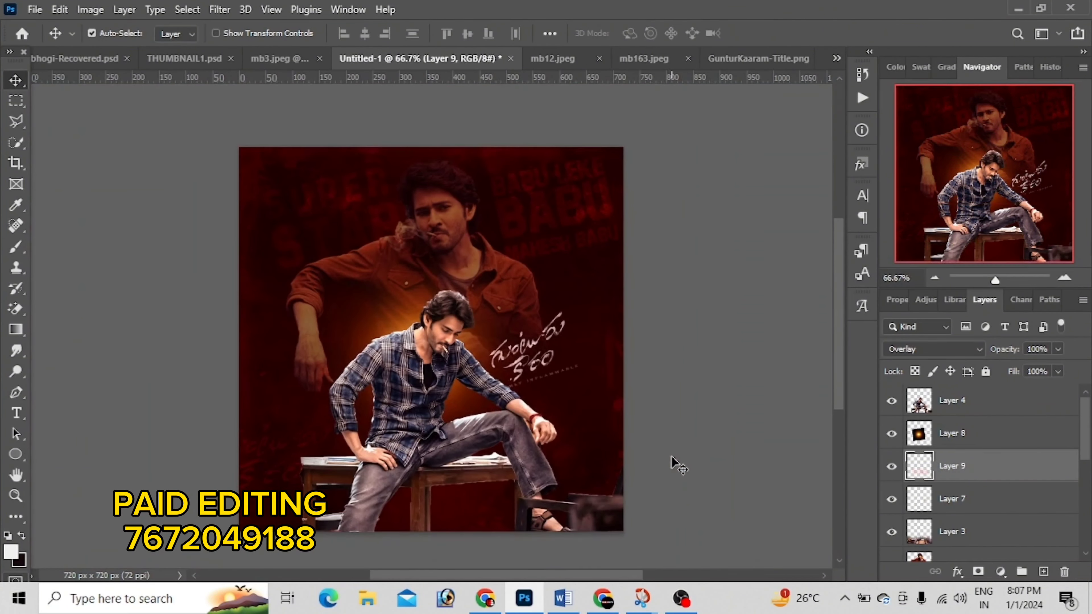
{"action": "key", "text": "ctrl+plus"}
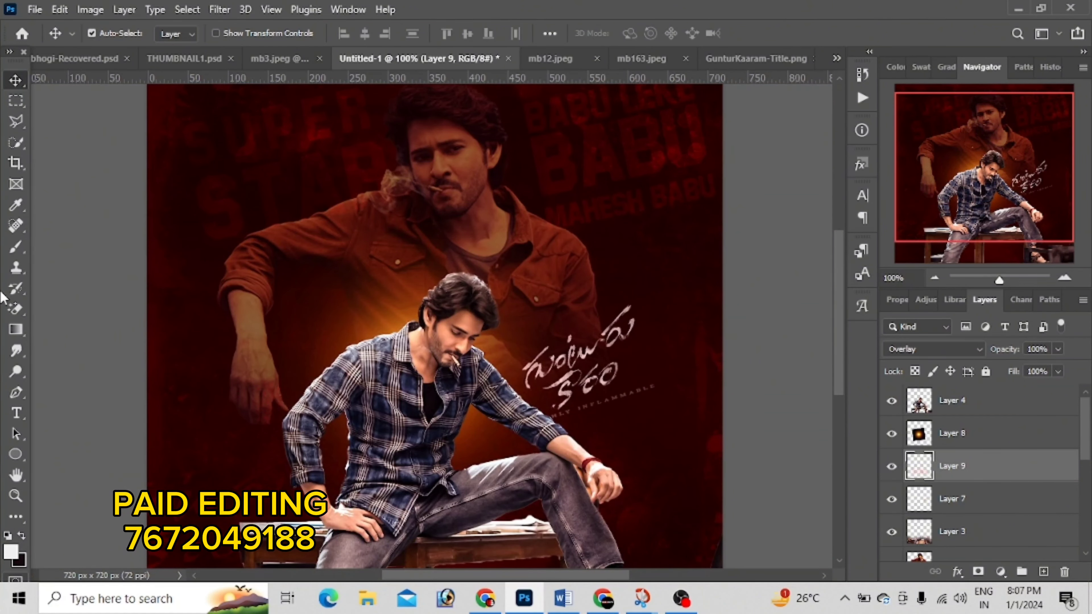
{"action": "scroll", "coordinate": [193, 282], "scroll_direction": "down", "scroll_amount": 1}
{"action": "scroll", "coordinate": [215, 339], "scroll_direction": "down", "scroll_amount": 1}
{"action": "scroll", "coordinate": [216, 343], "scroll_direction": "up", "scroll_amount": 1}
{"action": "scroll", "coordinate": [411, 320], "scroll_direction": "up", "scroll_amount": 1}
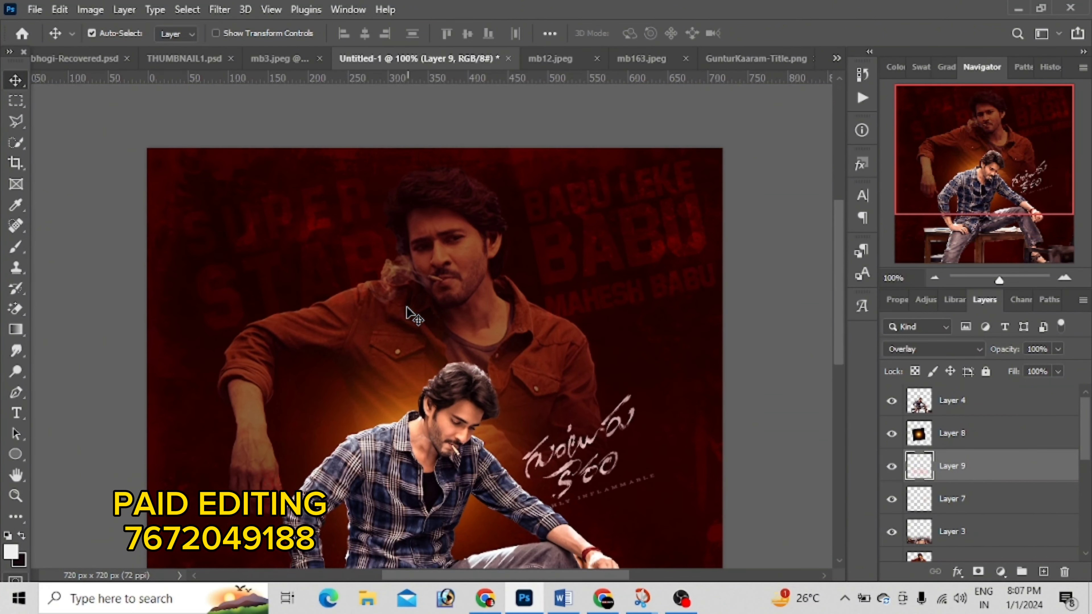
Step: Drag the Telugu title down and right to sit beside the man's raised knee
{"action": "left_click", "coordinate": [164, 236]}
{"action": "scroll", "coordinate": [636, 336], "scroll_direction": "down", "scroll_amount": 2}
{"action": "scroll", "coordinate": [651, 382], "scroll_direction": "down", "scroll_amount": 1}
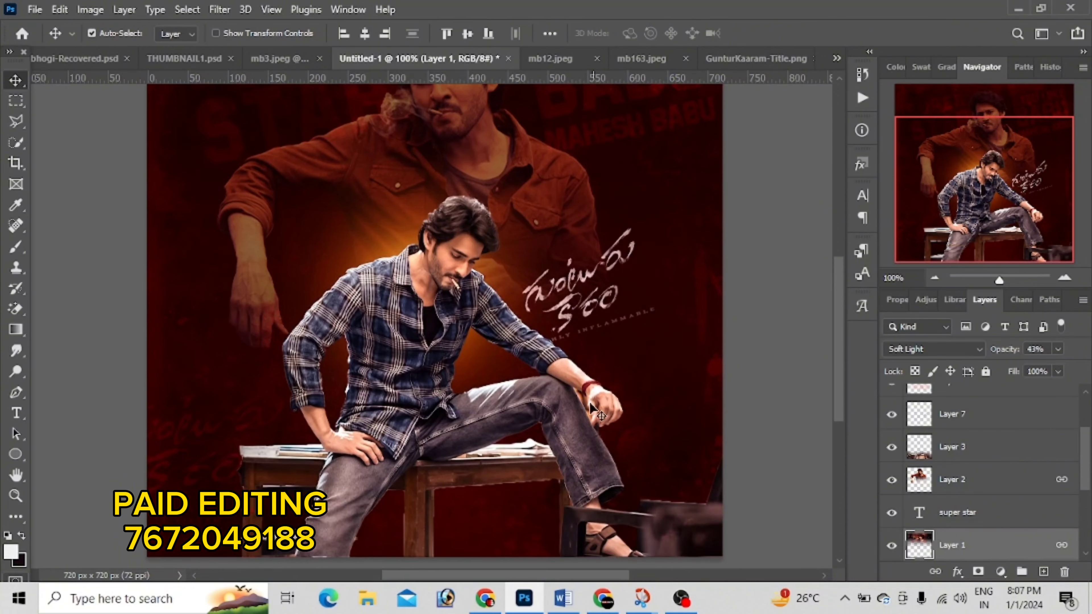
{"action": "scroll", "coordinate": [597, 413], "scroll_direction": "down", "scroll_amount": 1}
{"action": "scroll", "coordinate": [620, 318], "scroll_direction": "up", "scroll_amount": 1}
{"action": "scroll", "coordinate": [621, 318], "scroll_direction": "up", "scroll_amount": 2}
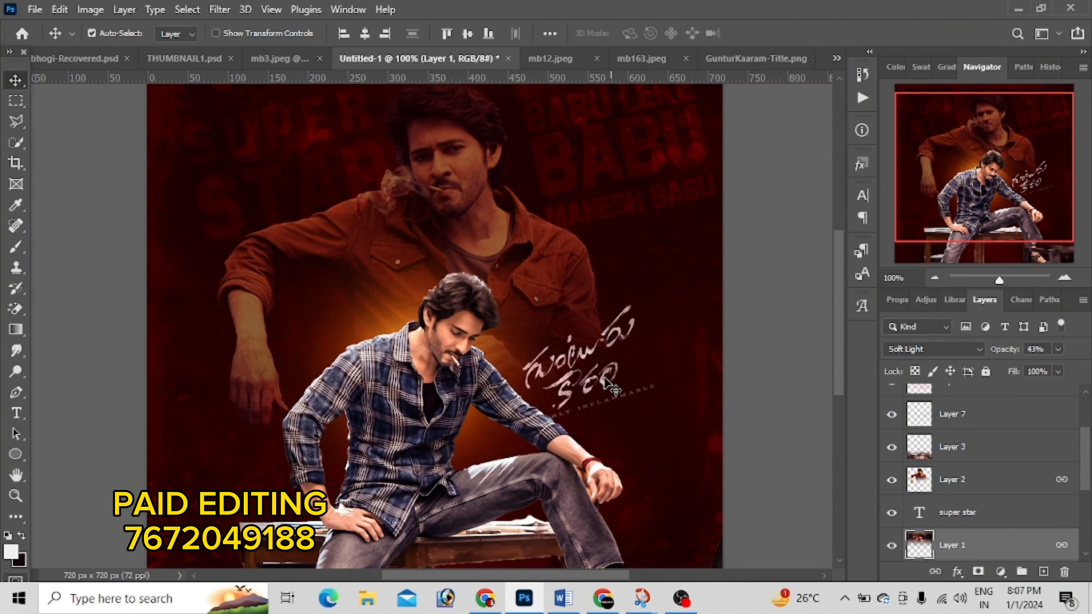
{"action": "left_click_drag", "start_coordinate": [585, 387], "coordinate": [661, 481]}
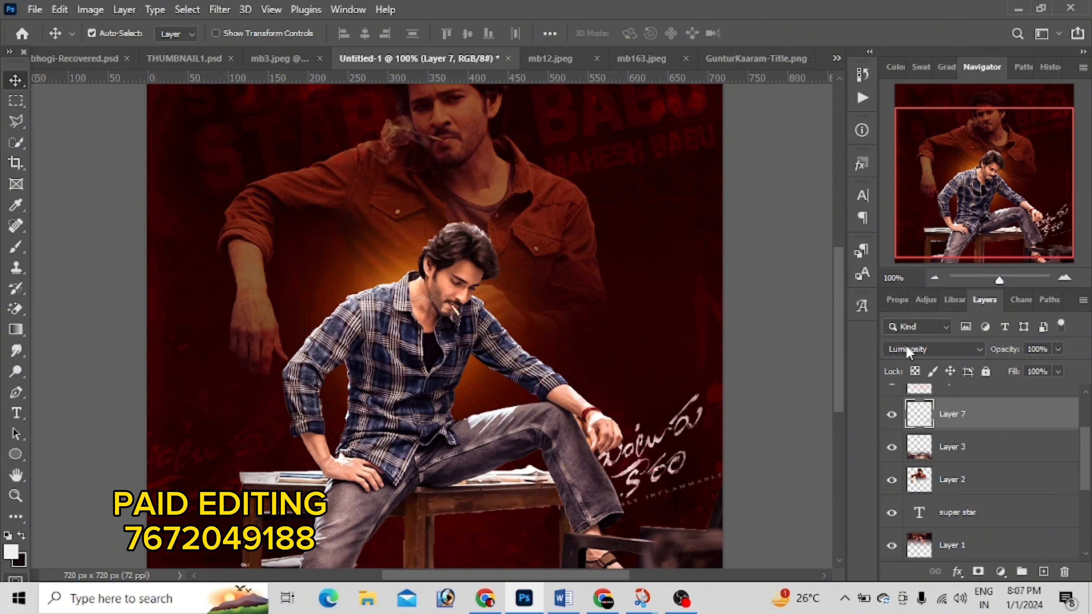
Step: Set the Telugu title layer's blending from Luminosity to Normal, then try transforming Layer 9
{"action": "left_click", "coordinate": [906, 348]}
{"action": "left_click", "coordinate": [907, 196]}
{"action": "key", "text": "alt+bracketright"}
{"action": "key", "text": "ctrl"}
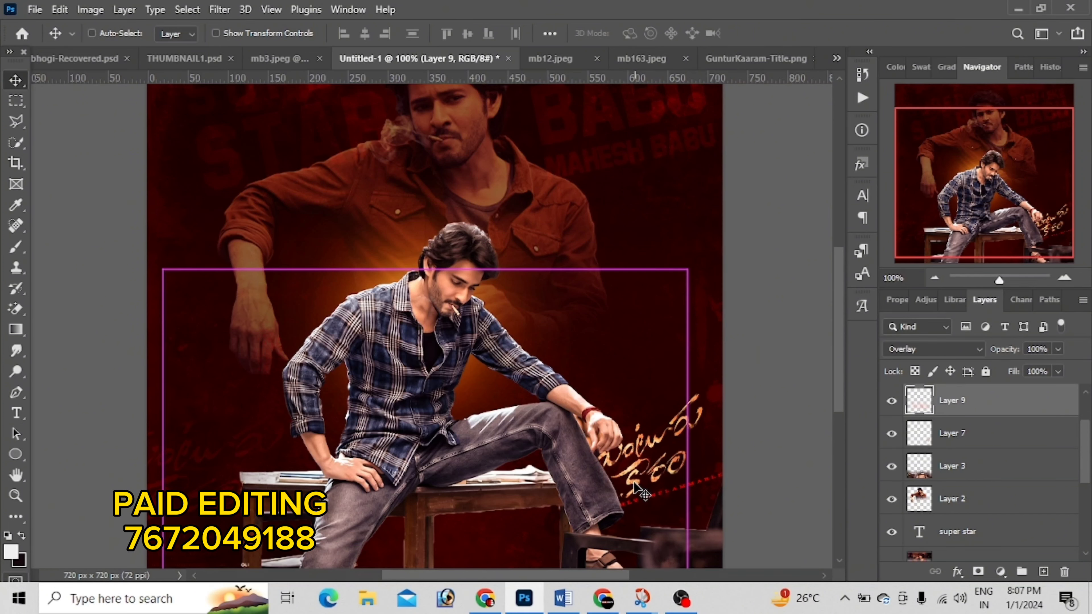
{"action": "key", "text": "ctrl+t"}
{"action": "key", "text": "Return"}
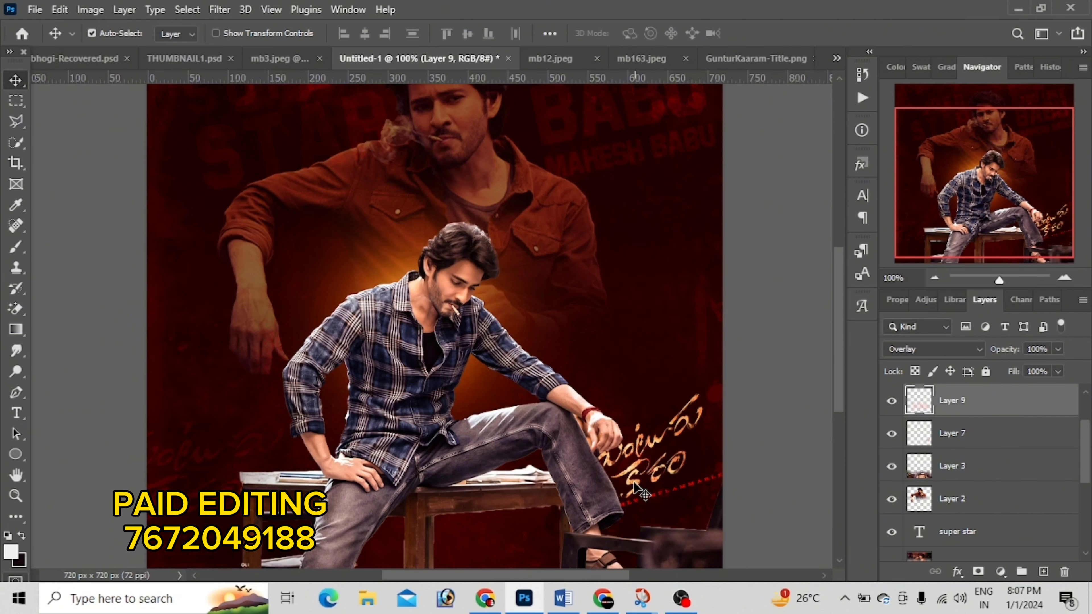
Step: Pick Layer 9 from the canvas layer list and start then commit a transform on it
{"action": "right_click", "coordinate": [644, 444]}
{"action": "left_click", "coordinate": [677, 454]}
{"action": "key", "text": "ctrl"}
{"action": "right_click", "coordinate": [643, 447]}
{"action": "left_click", "coordinate": [650, 449]}
{"action": "key", "text": "ctrl+t"}
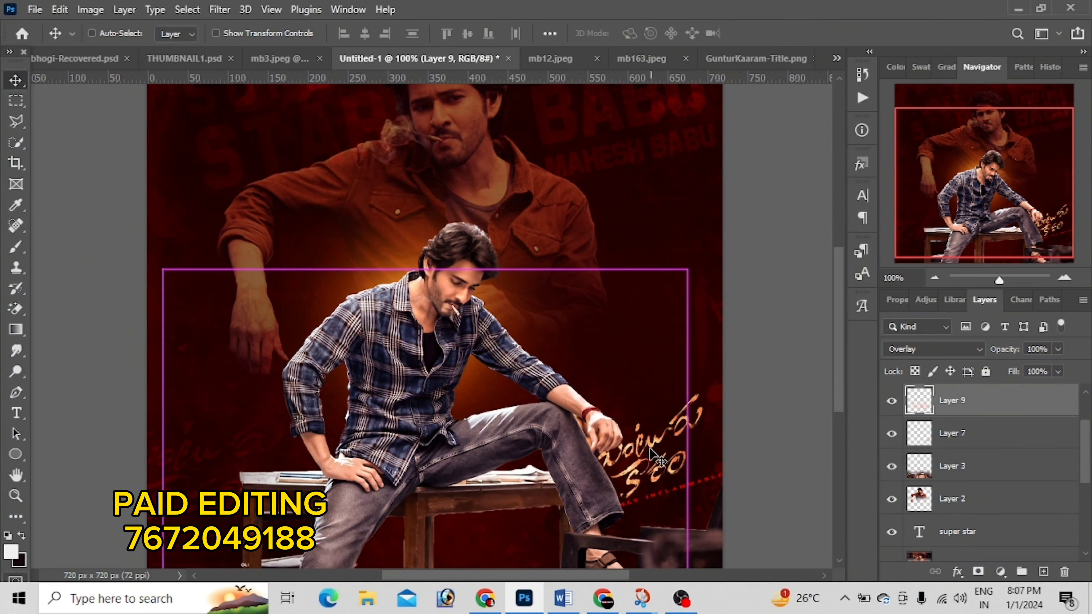
{"action": "key", "text": "Return"}
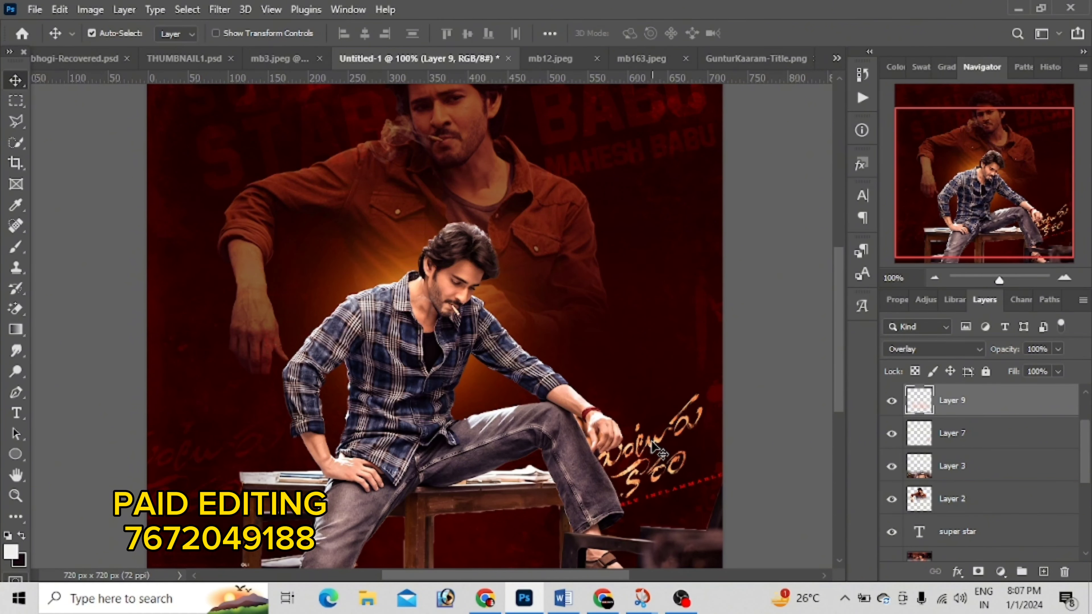
Step: Select Layer 3 from the canvas layer list, then toggle the title layer's visibility to compare
{"action": "right_click", "coordinate": [655, 441]}
{"action": "left_click", "coordinate": [688, 476]}
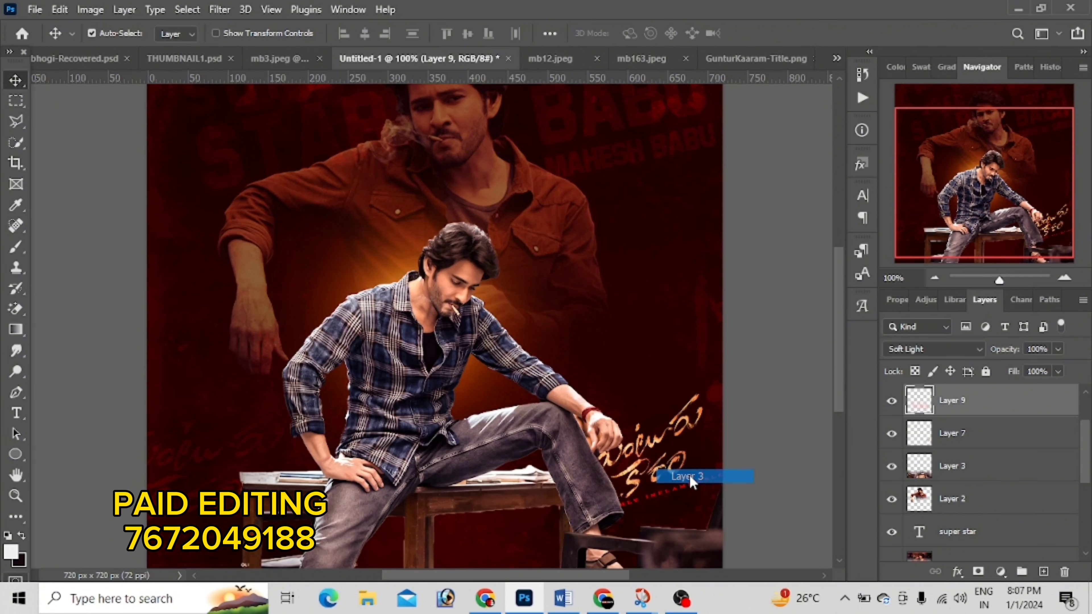
{"action": "scroll", "coordinate": [903, 481], "scroll_direction": "down", "scroll_amount": 2}
{"action": "scroll", "coordinate": [924, 507], "scroll_direction": "down", "scroll_amount": 2}
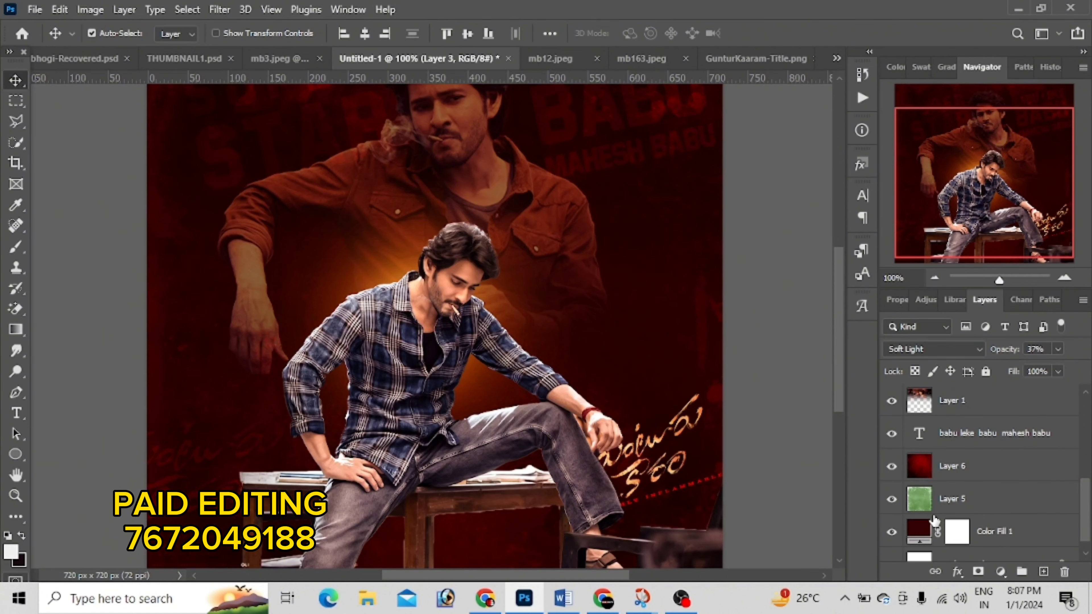
{"action": "scroll", "coordinate": [935, 518], "scroll_direction": "down", "scroll_amount": 1}
{"action": "scroll", "coordinate": [933, 512], "scroll_direction": "up", "scroll_amount": 1}
{"action": "scroll", "coordinate": [924, 499], "scroll_direction": "up", "scroll_amount": 1}
{"action": "scroll", "coordinate": [916, 486], "scroll_direction": "up", "scroll_amount": 2}
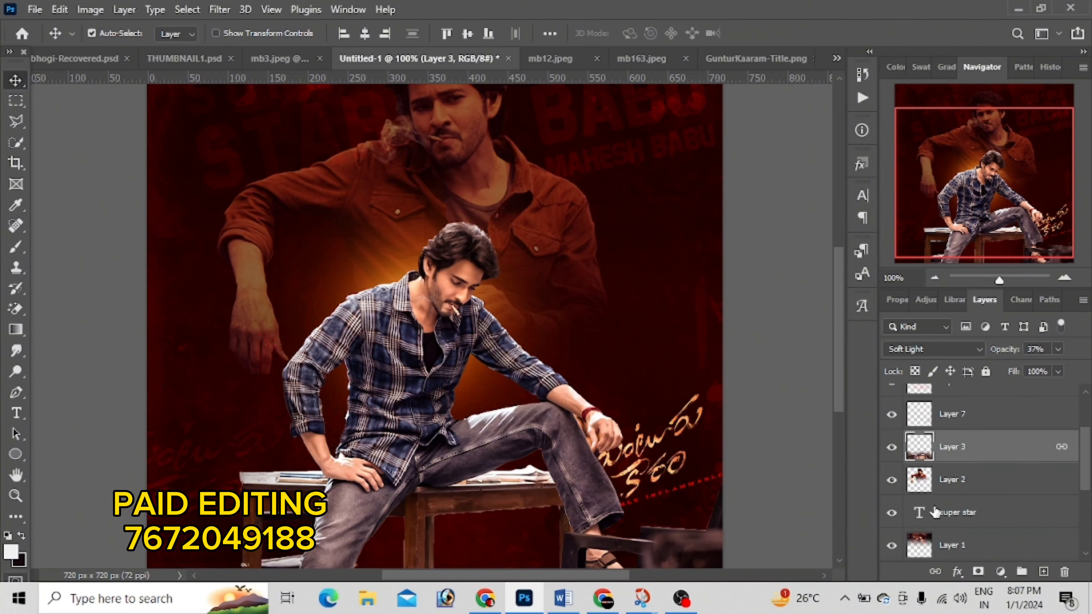
{"action": "scroll", "coordinate": [909, 477], "scroll_direction": "up", "scroll_amount": 1}
{"action": "left_click", "coordinate": [892, 480]}
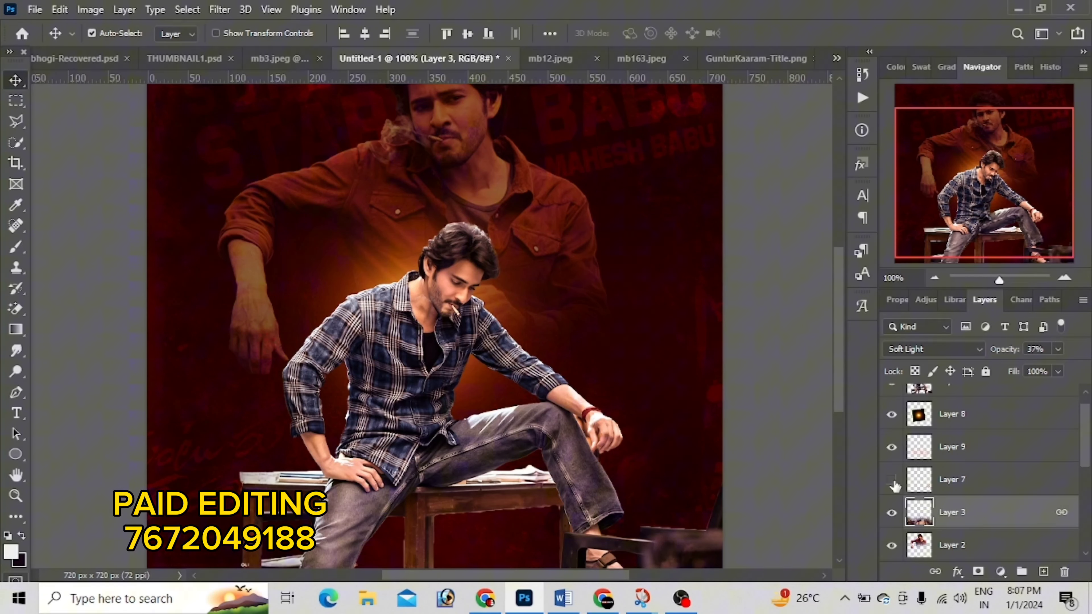
{"action": "left_click", "coordinate": [926, 486]}
Step: Scale the golden title art (Layer 7) to about 72% and move it to the lower right
{"action": "key", "text": "ctrl+t"}
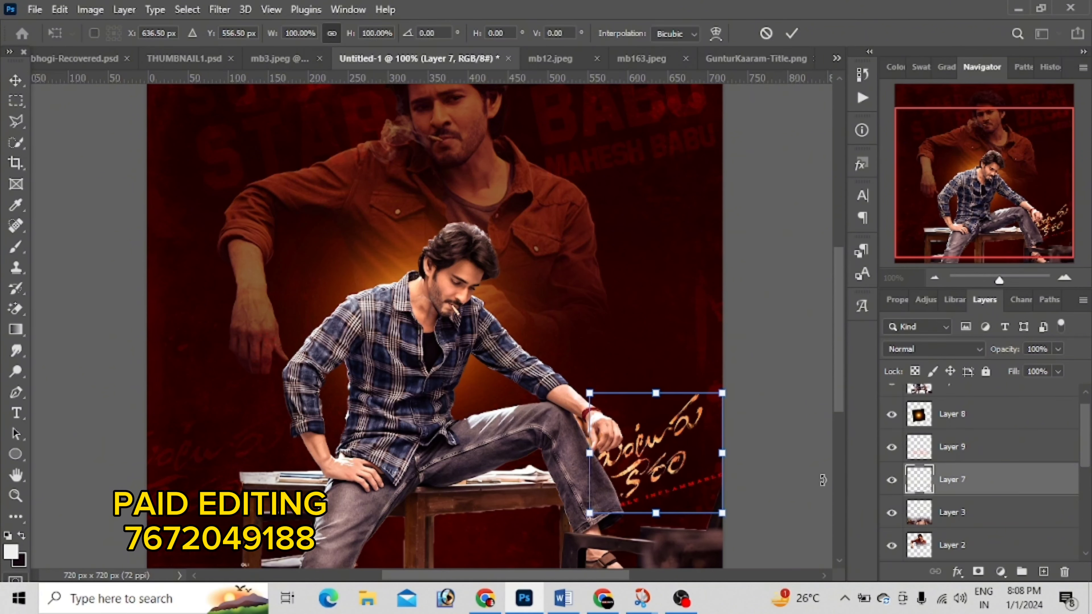
{"action": "left_click_drag", "start_coordinate": [685, 462], "coordinate": [697, 379]}
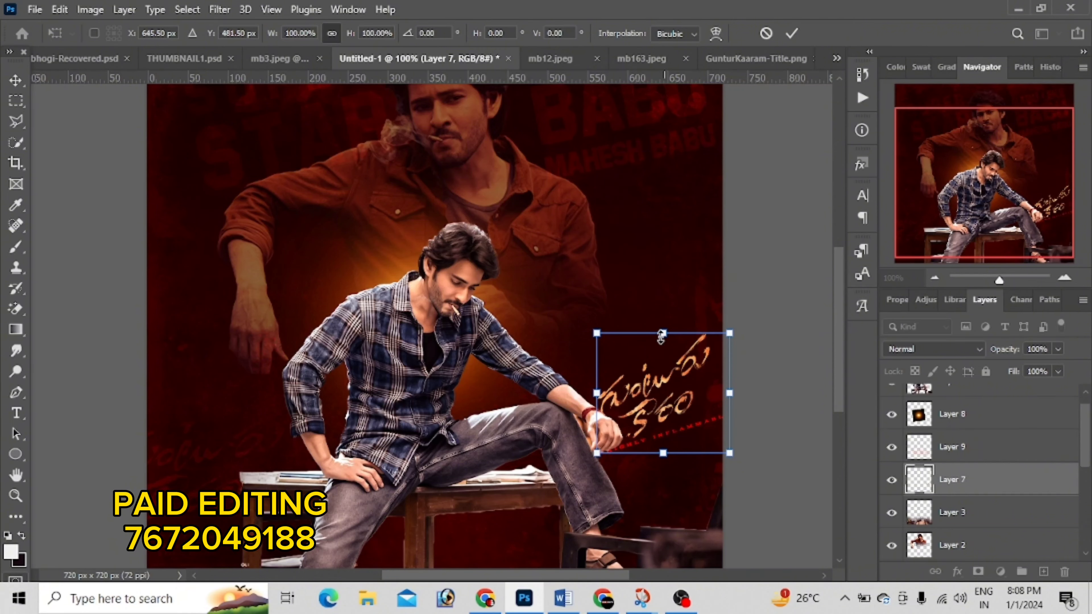
{"action": "left_click_drag", "start_coordinate": [661, 340], "coordinate": [673, 484]}
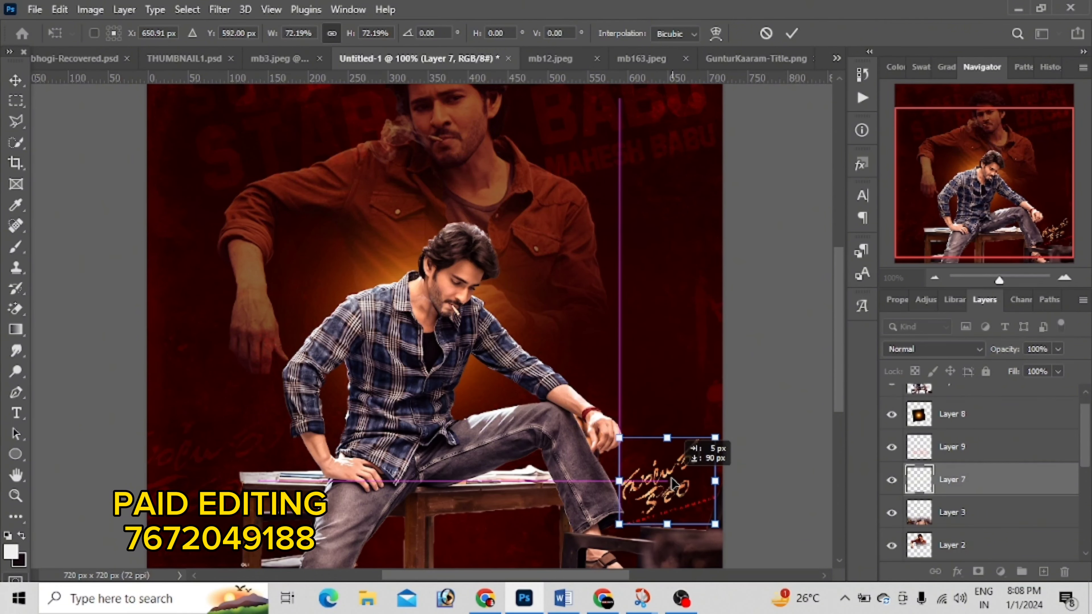
{"action": "key", "text": "Return"}
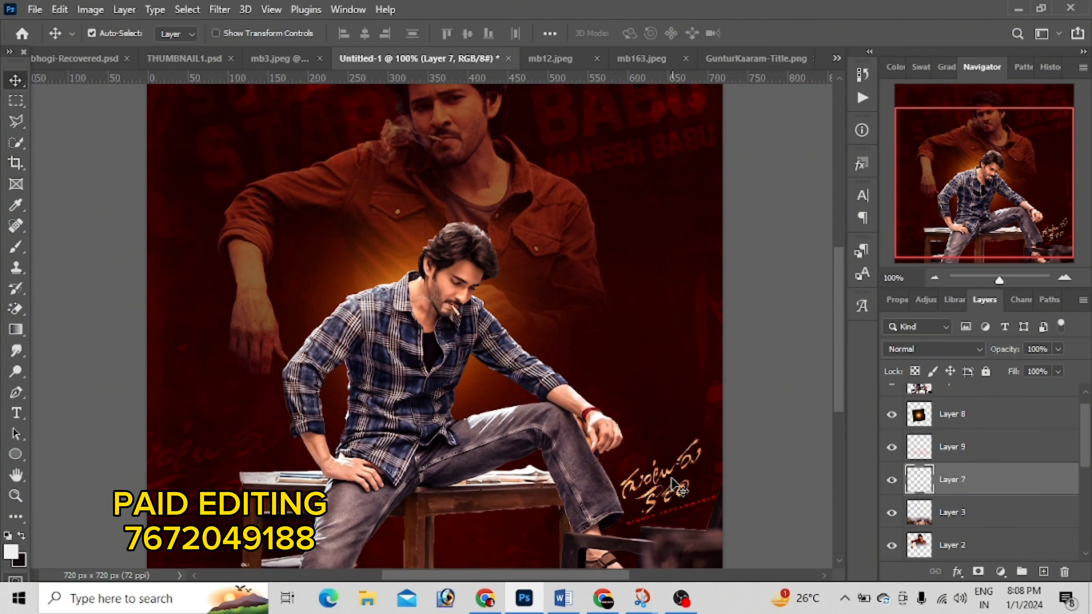
{"action": "scroll", "coordinate": [662, 467], "scroll_direction": "up", "scroll_amount": 2}
{"action": "scroll", "coordinate": [679, 449], "scroll_direction": "up", "scroll_amount": 2}
{"action": "scroll", "coordinate": [657, 452], "scroll_direction": "up", "scroll_amount": 1}
{"action": "scroll", "coordinate": [611, 452], "scroll_direction": "up", "scroll_amount": 1}
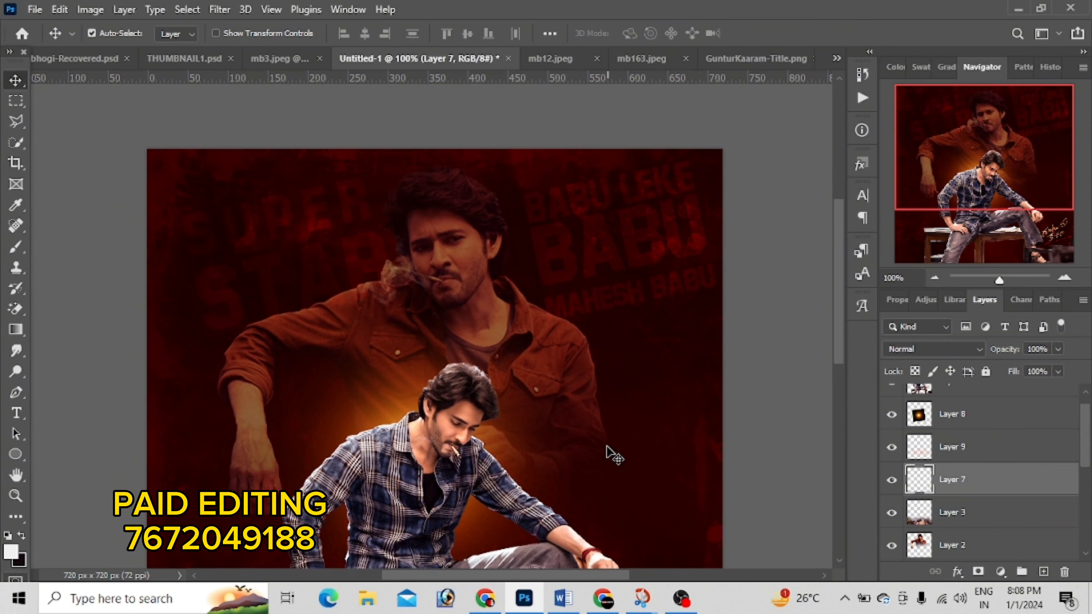
{"action": "scroll", "coordinate": [641, 469], "scroll_direction": "down", "scroll_amount": 1}
{"action": "scroll", "coordinate": [325, 454], "scroll_direction": "down", "scroll_amount": 2}
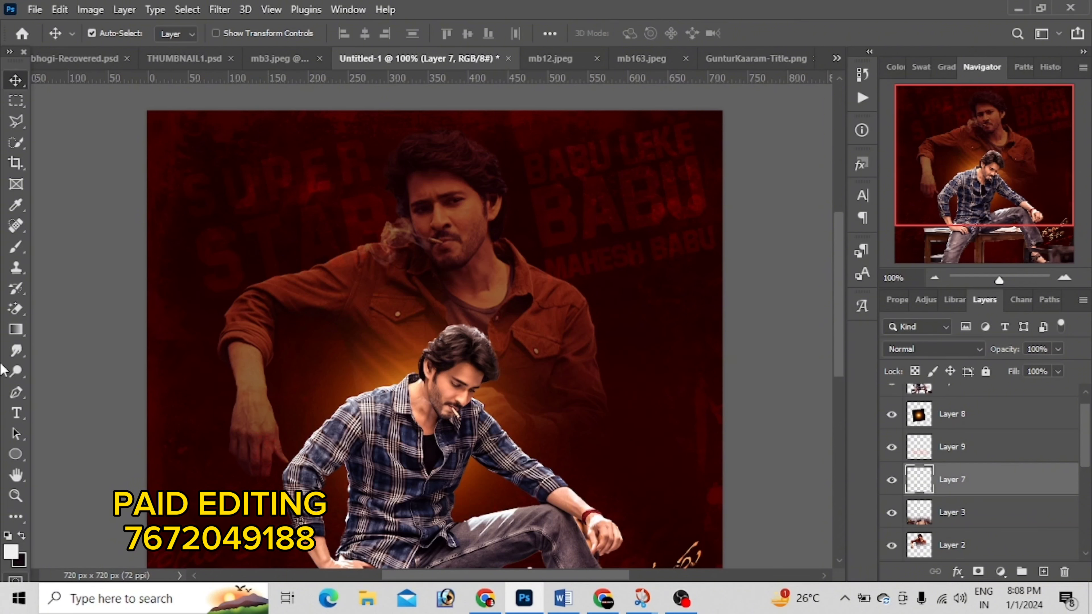
Step: Bring OBS to the front and stop the screen recording
{"action": "left_click", "coordinate": [17, 393]}
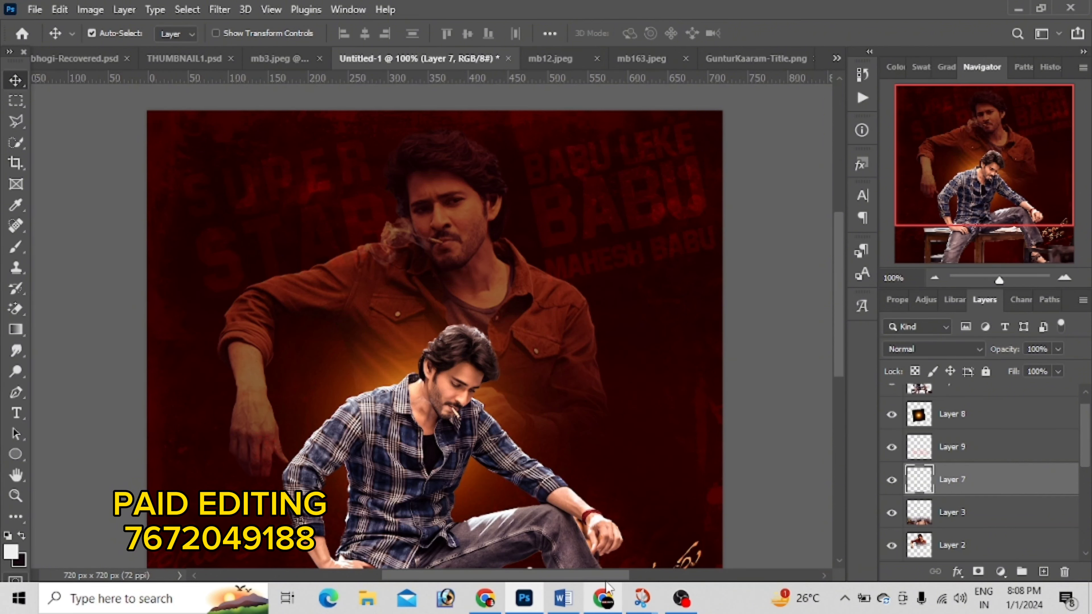
{"action": "left_click", "coordinate": [681, 598]}
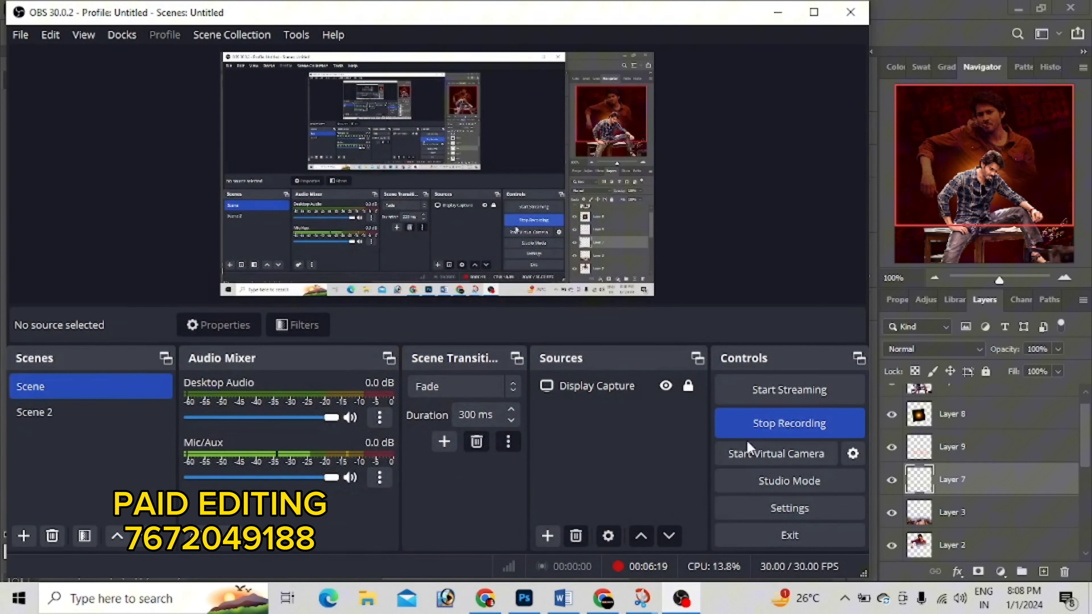
{"action": "left_click", "coordinate": [760, 431]}
Step: Select the upper-right white blob layer and zoom in on the white blobs
{"action": "left_click", "coordinate": [776, 15]}
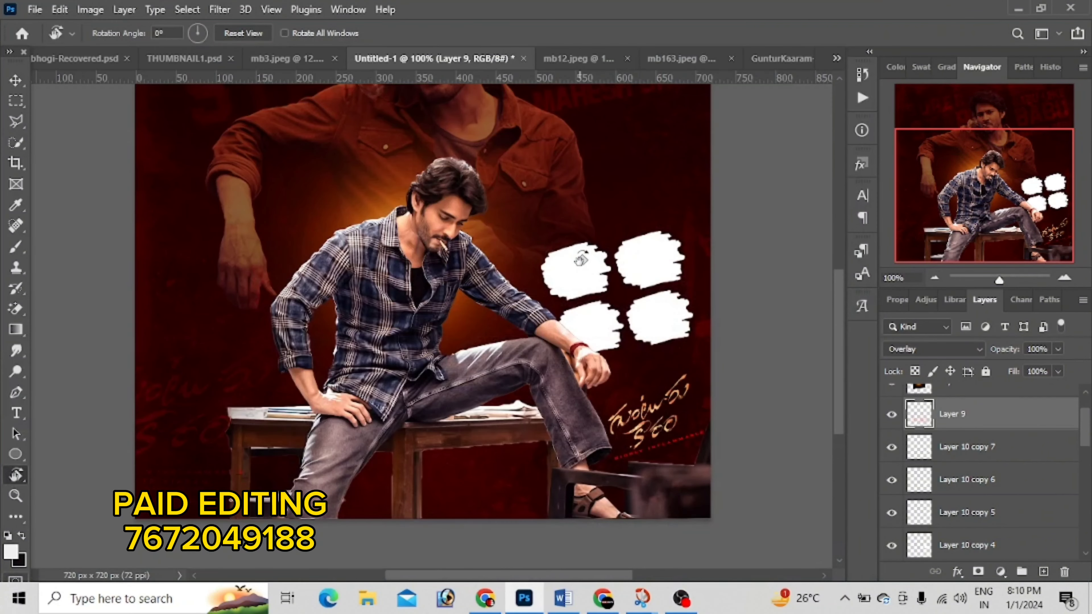
{"action": "left_click", "coordinate": [15, 81]}
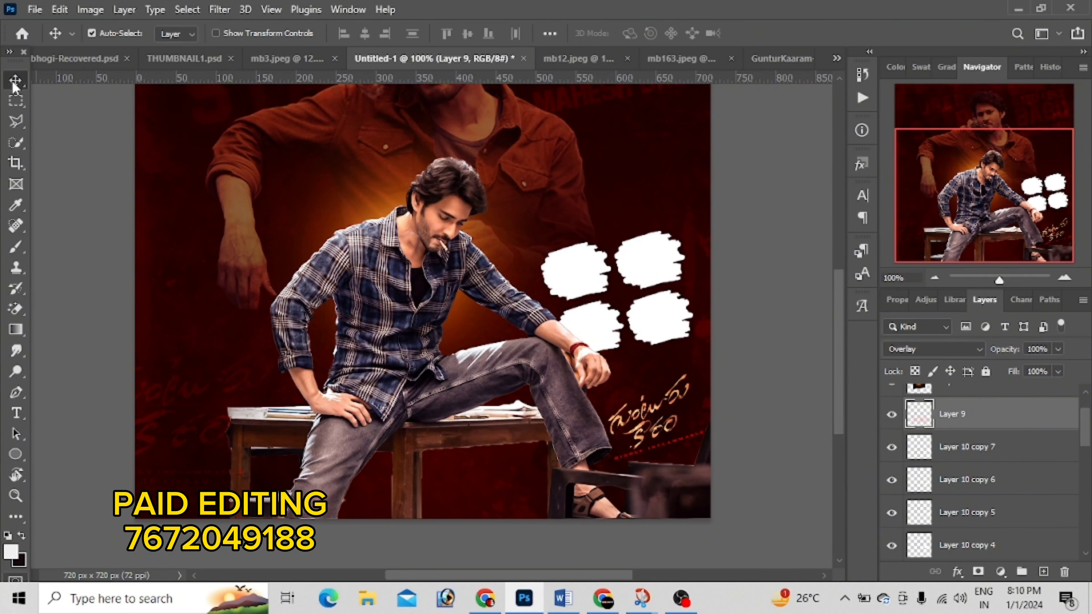
{"action": "left_click", "coordinate": [671, 286], "text": "ctrl"}
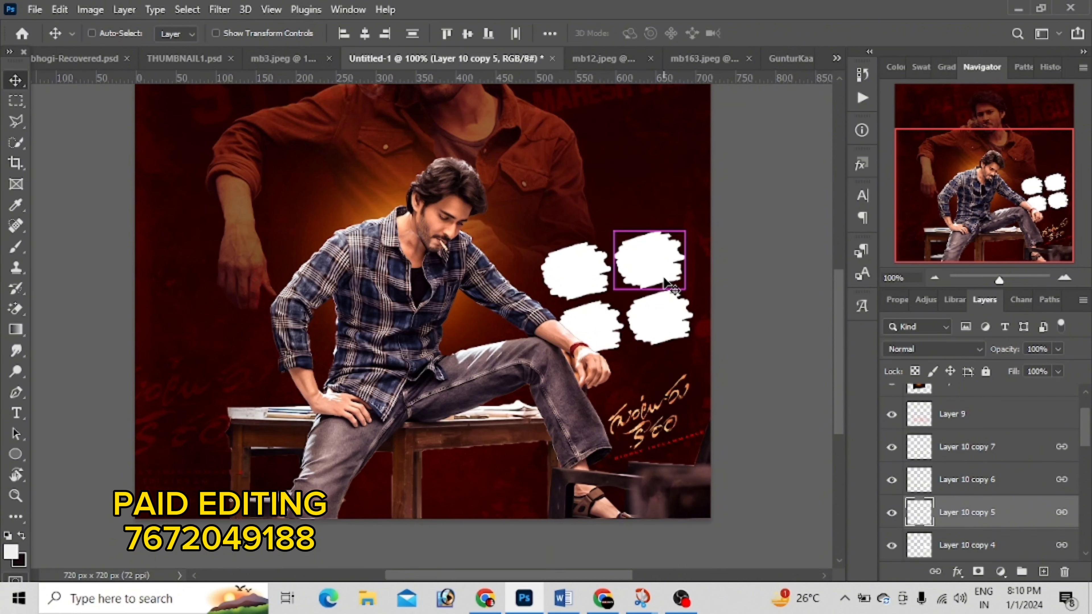
{"action": "key", "text": "ctrl+j"}
{"action": "key", "text": "z"}
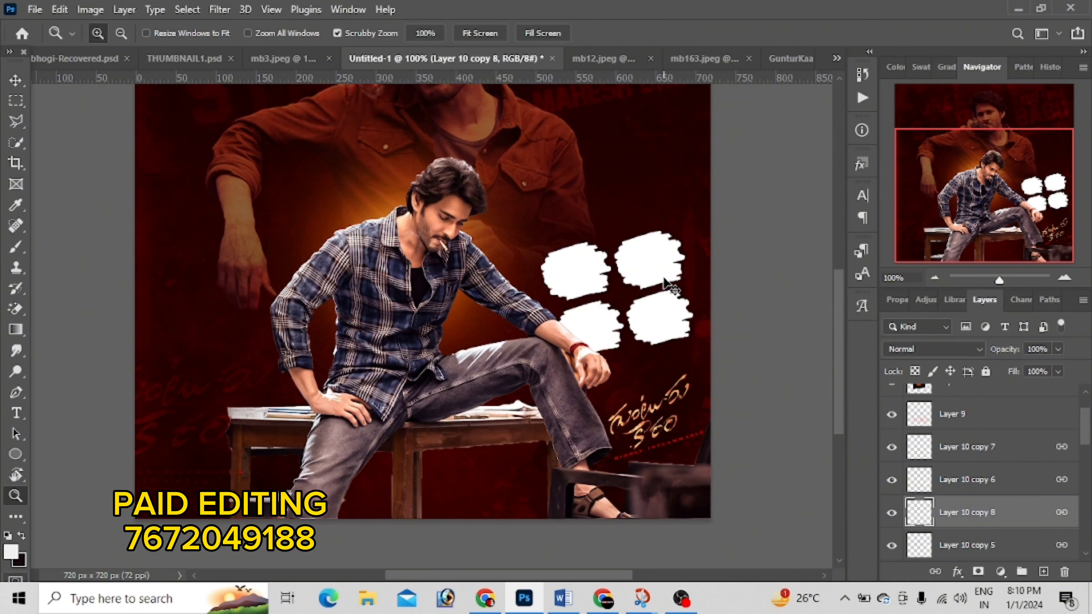
{"action": "mouse_move", "coordinate": [945, 456]}
{"action": "left_mouse_down"}
{"action": "mouse_move", "coordinate": [963, 552]}
{"action": "mouse_move", "coordinate": [966, 542]}
{"action": "left_mouse_up"}
{"action": "scroll", "coordinate": [965, 540], "scroll_direction": "down", "scroll_amount": 3}
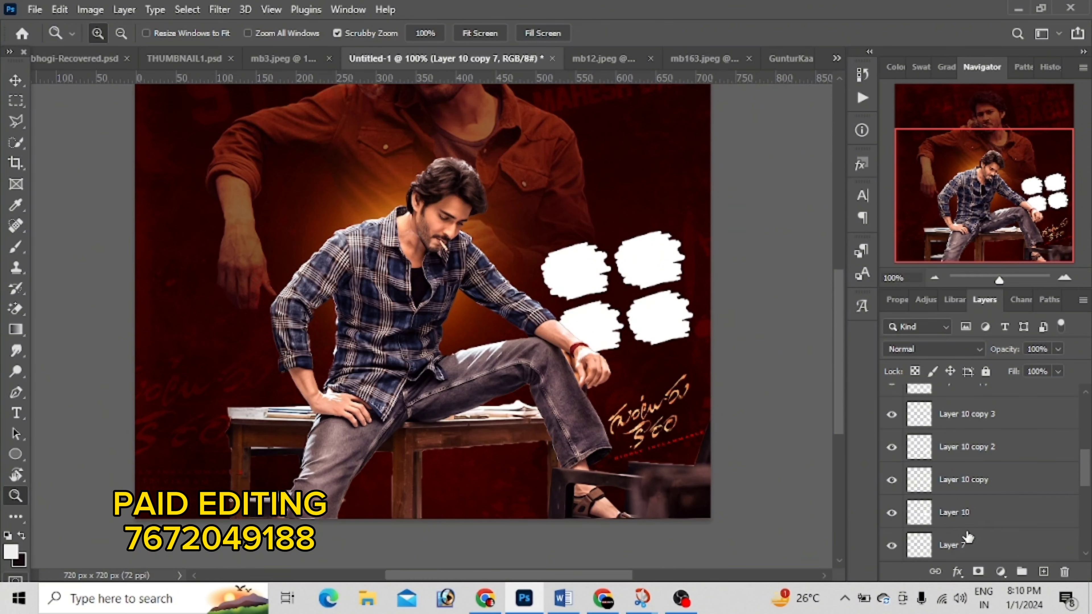
{"action": "left_click", "coordinate": [639, 320]}
{"action": "scroll", "coordinate": [954, 469], "scroll_direction": "up", "scroll_amount": 4}
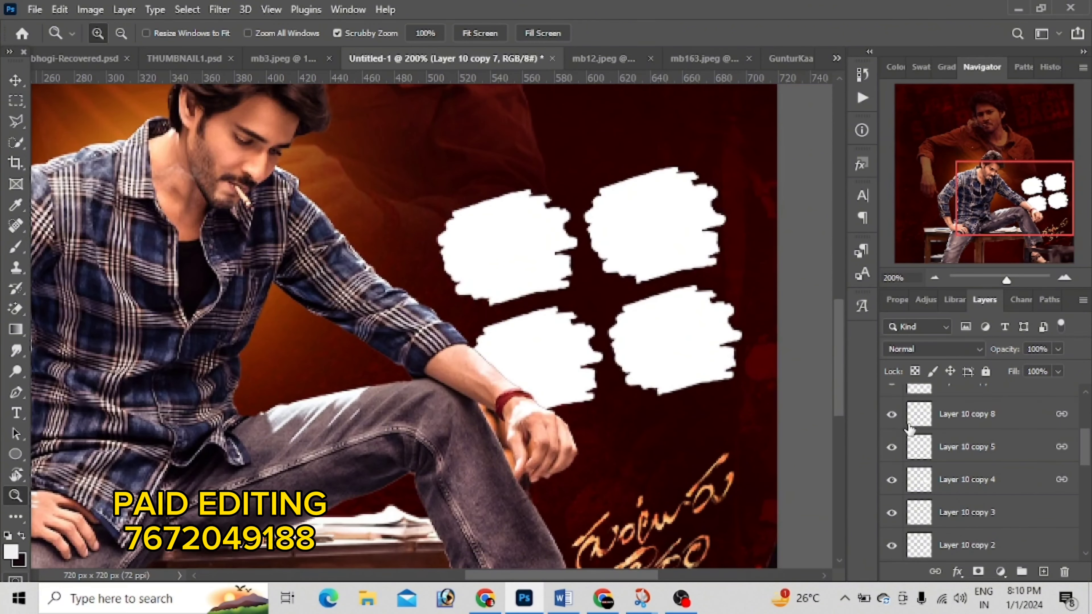
{"action": "scroll", "coordinate": [985, 486], "scroll_direction": "down", "scroll_amount": 1}
{"action": "scroll", "coordinate": [985, 489], "scroll_direction": "down", "scroll_amount": 2}
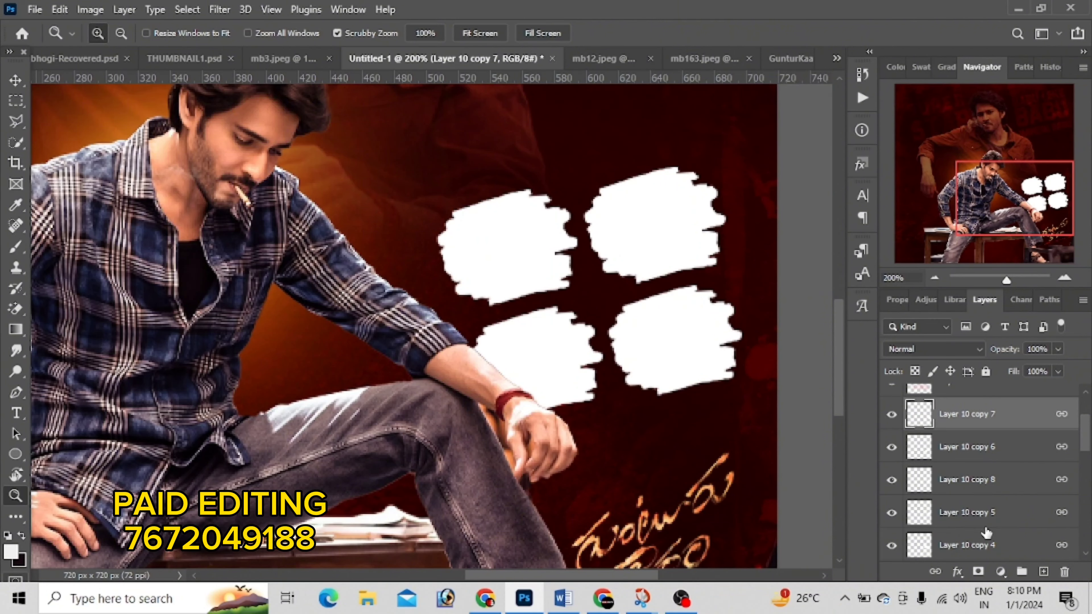
{"action": "scroll", "coordinate": [988, 535], "scroll_direction": "down", "scroll_amount": 1}
{"action": "scroll", "coordinate": [1023, 477], "scroll_direction": "down", "scroll_amount": 1}
Step: Select all four original Layer 10 white blob layers together
{"action": "left_click", "coordinate": [1023, 478]}
{"action": "scroll", "coordinate": [1023, 477], "scroll_direction": "down", "scroll_amount": 2}
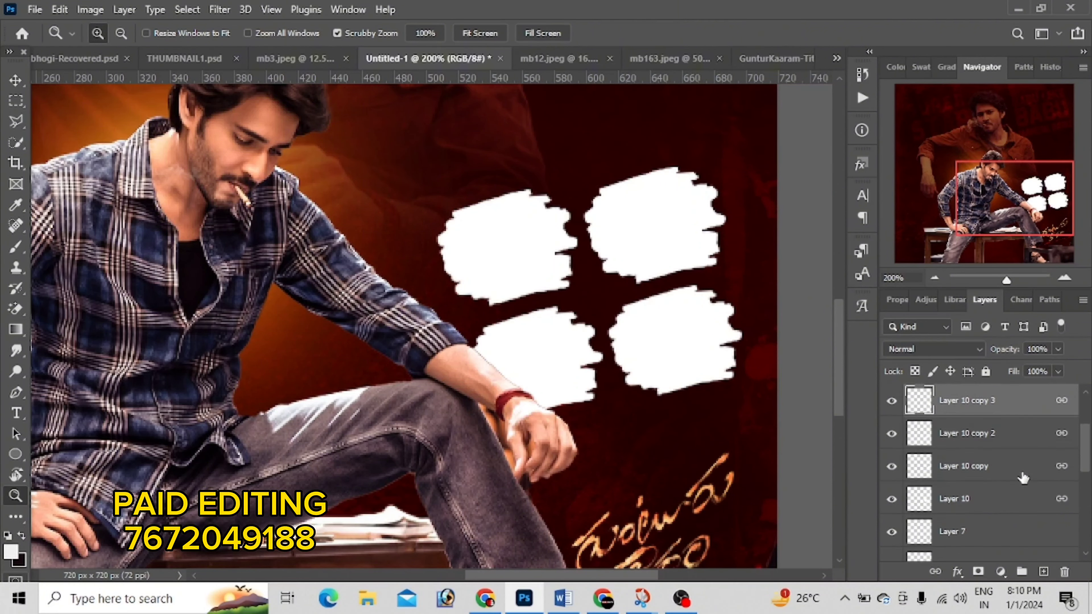
{"action": "scroll", "coordinate": [985, 466], "scroll_direction": "up", "scroll_amount": 3}
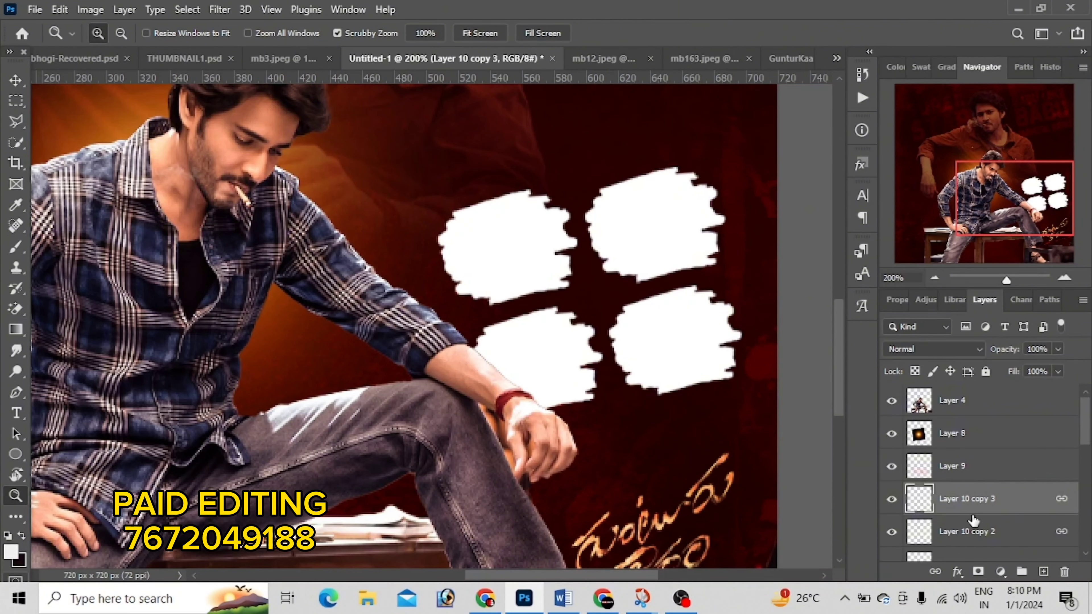
{"action": "scroll", "coordinate": [974, 521], "scroll_direction": "down", "scroll_amount": 1}
{"action": "scroll", "coordinate": [986, 549], "scroll_direction": "down", "scroll_amount": 1}
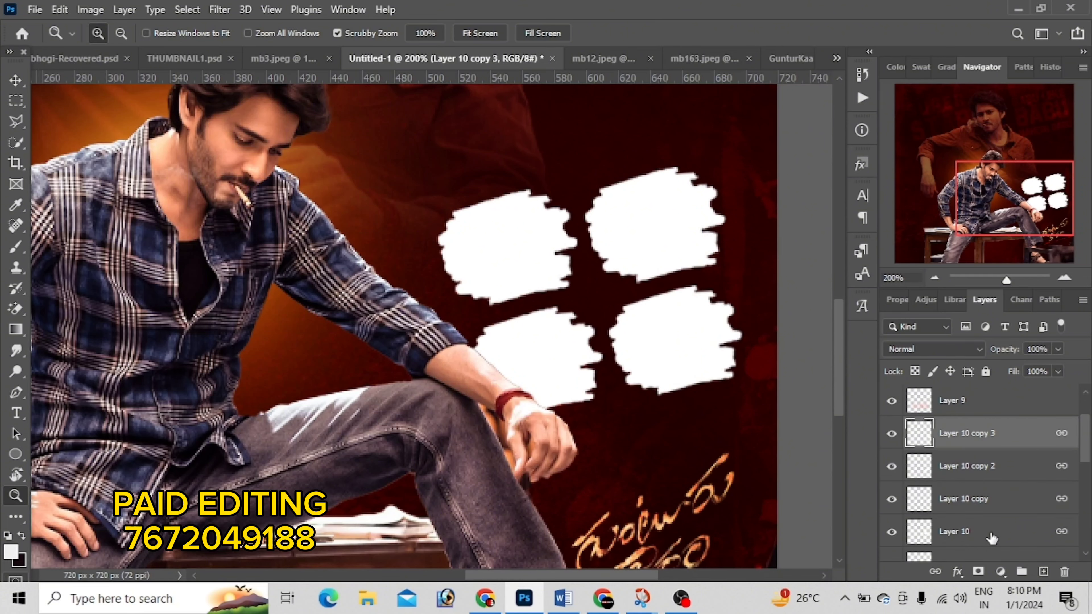
{"action": "left_click", "coordinate": [991, 539], "text": "shift"}
{"action": "key", "text": "ctrl+minus"}
{"action": "key", "text": "ctrl+minus"}
{"action": "key", "text": "ctrl+minus"}
{"action": "key", "text": "ctrl+minus"}
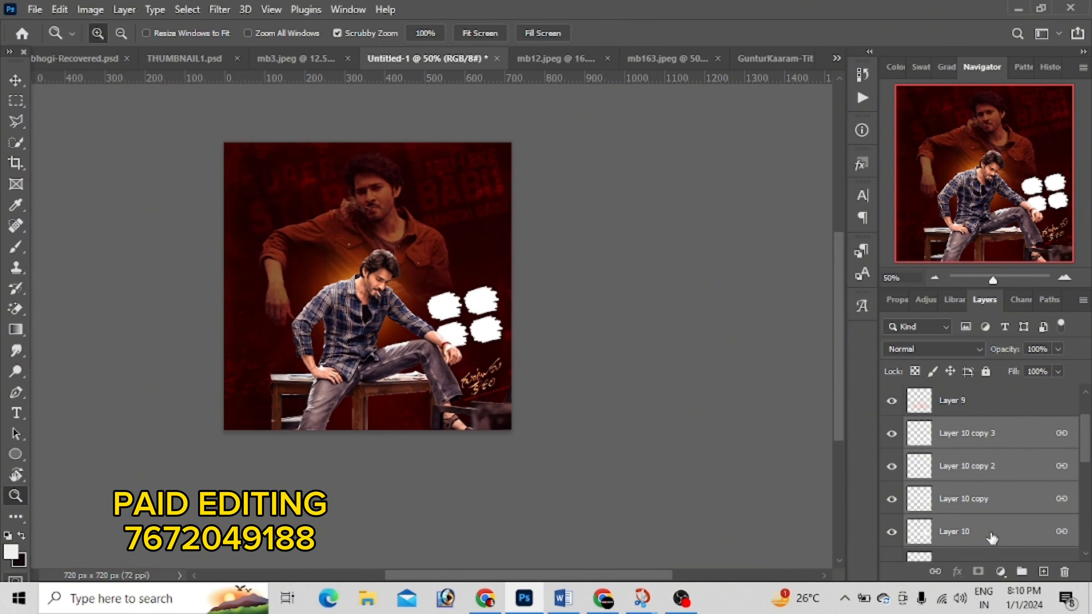
Step: Duplicate the four white blobs and move the copies to the poster's left side
{"action": "key", "text": "ctrl+j"}
{"action": "key", "text": "ctrl+t"}
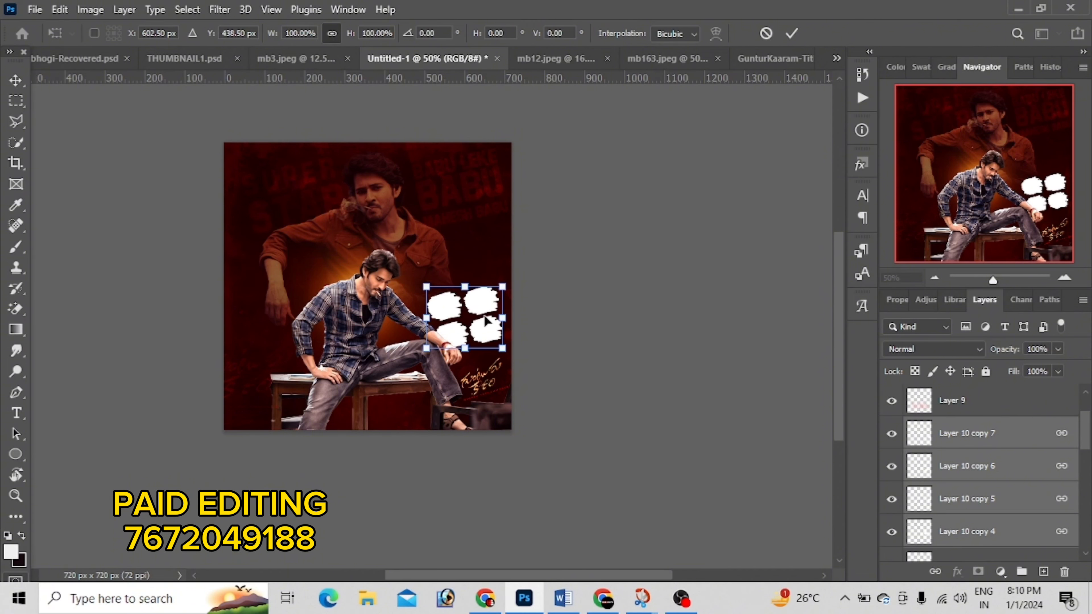
{"action": "left_click_drag", "start_coordinate": [470, 329], "coordinate": [275, 347]}
{"action": "key", "text": "Return"}
{"action": "key", "text": "z"}
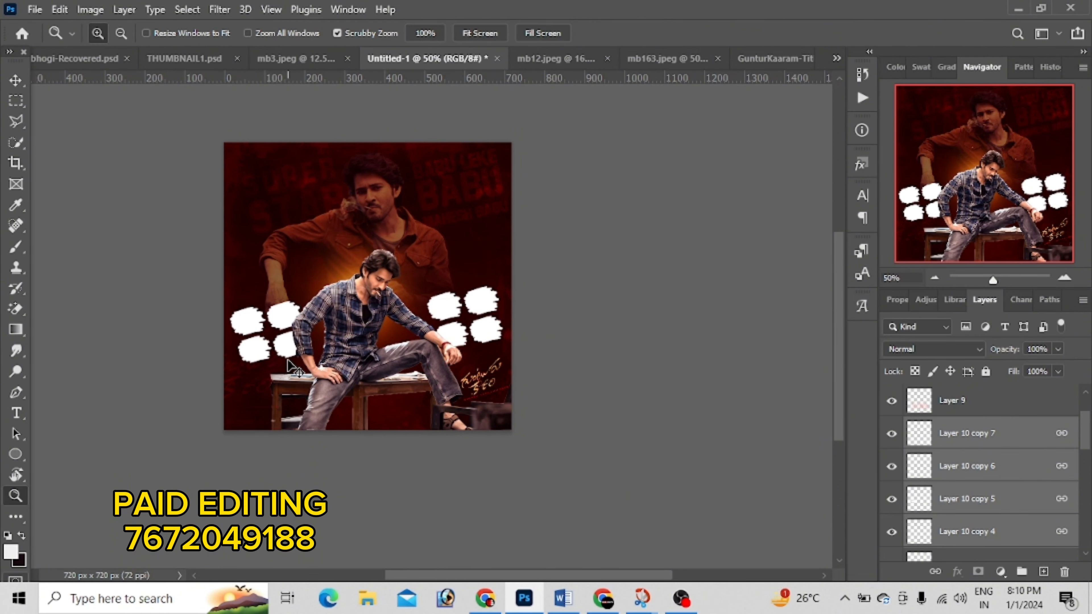
{"action": "key", "text": "ctrl+plus"}
{"action": "key", "text": "ctrl+plus"}
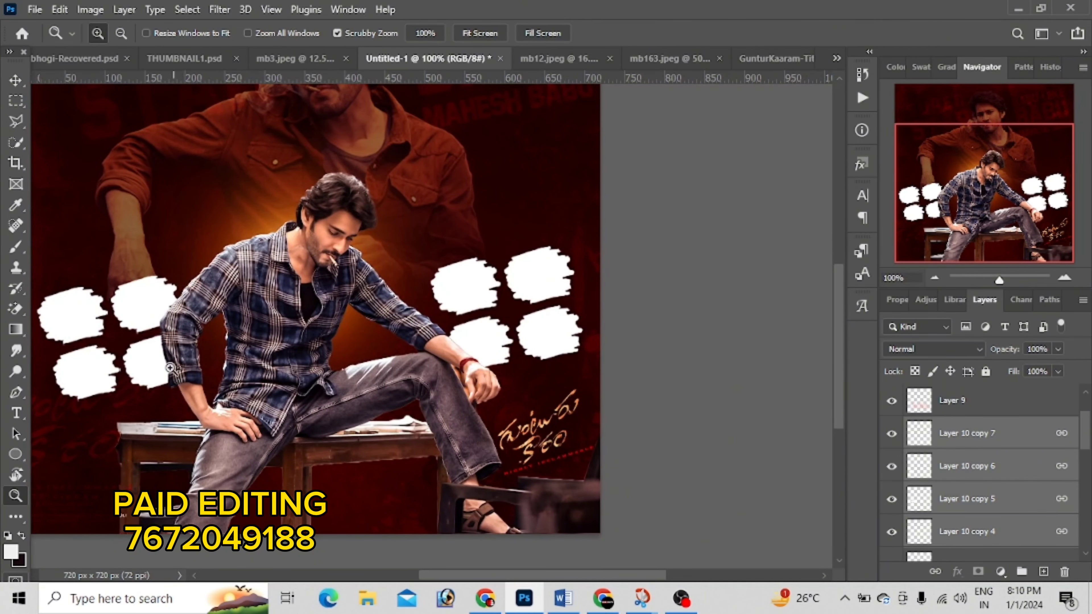
{"action": "left_click", "coordinate": [149, 321]}
{"action": "scroll", "coordinate": [769, 161], "scroll_direction": "up", "scroll_amount": 3}
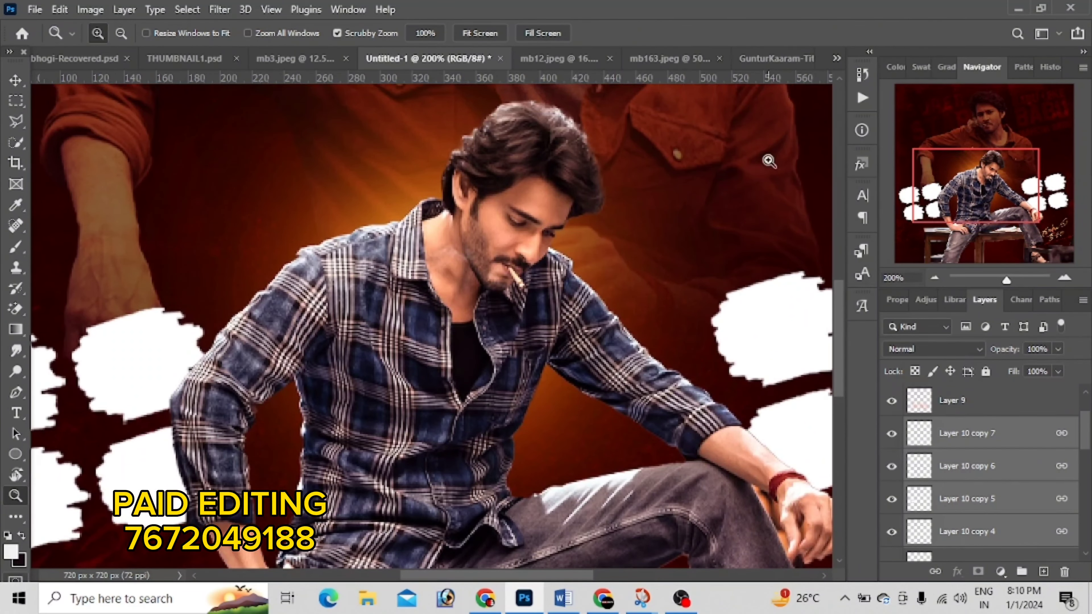
{"action": "key", "text": "ctrl+minus"}
{"action": "key", "text": "ctrl+minus"}
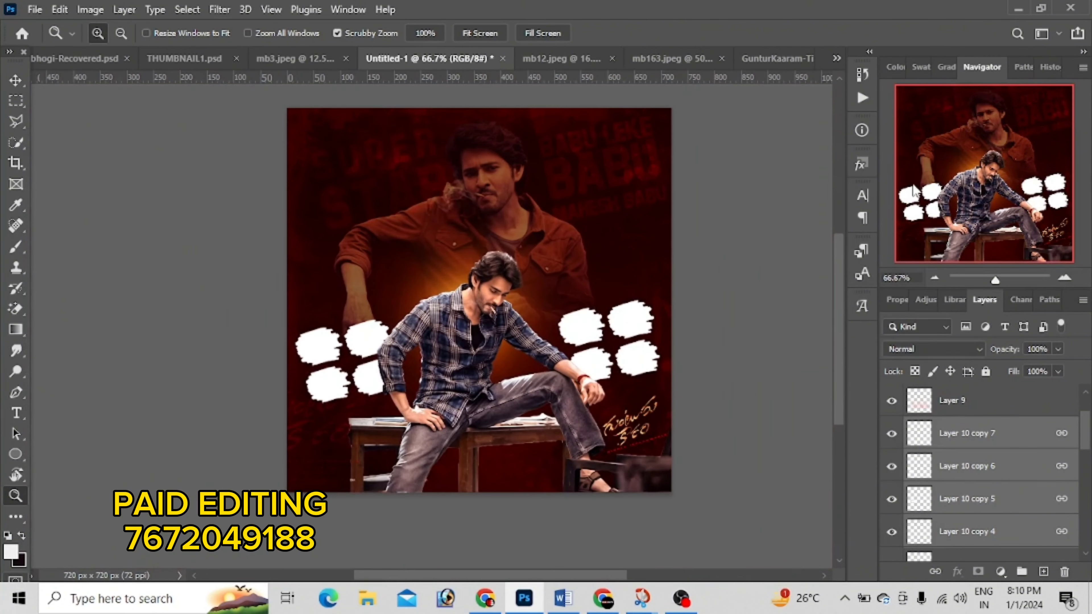
Step: Nudge the left-side blob copies slightly further left
{"action": "key", "text": "ctrl+t"}
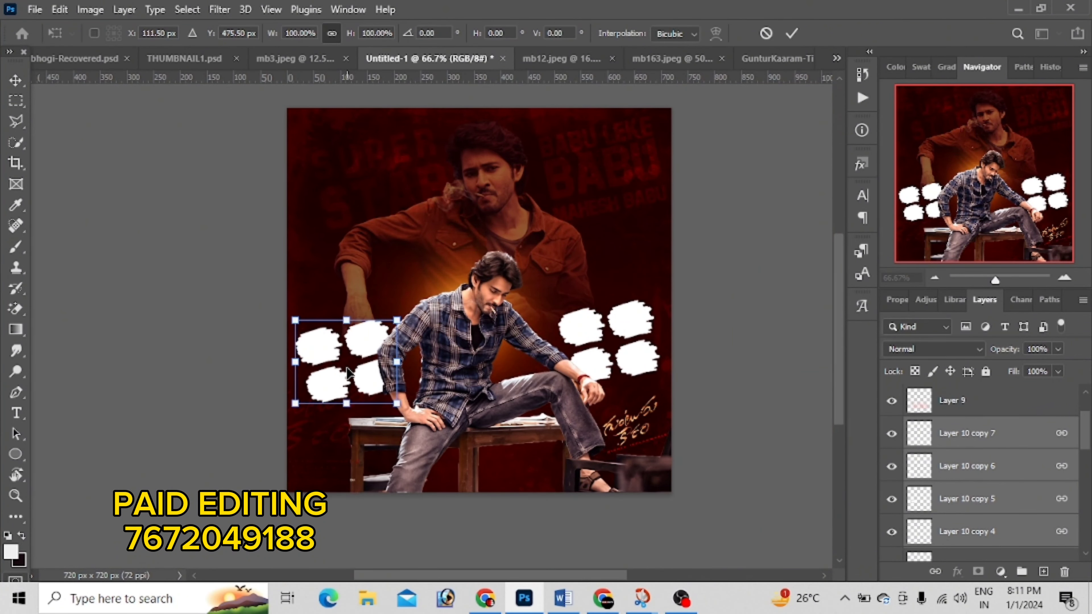
{"action": "left_click_drag", "start_coordinate": [347, 371], "coordinate": [338, 371]}
{"action": "key", "text": "Return"}
{"action": "key", "text": "z"}
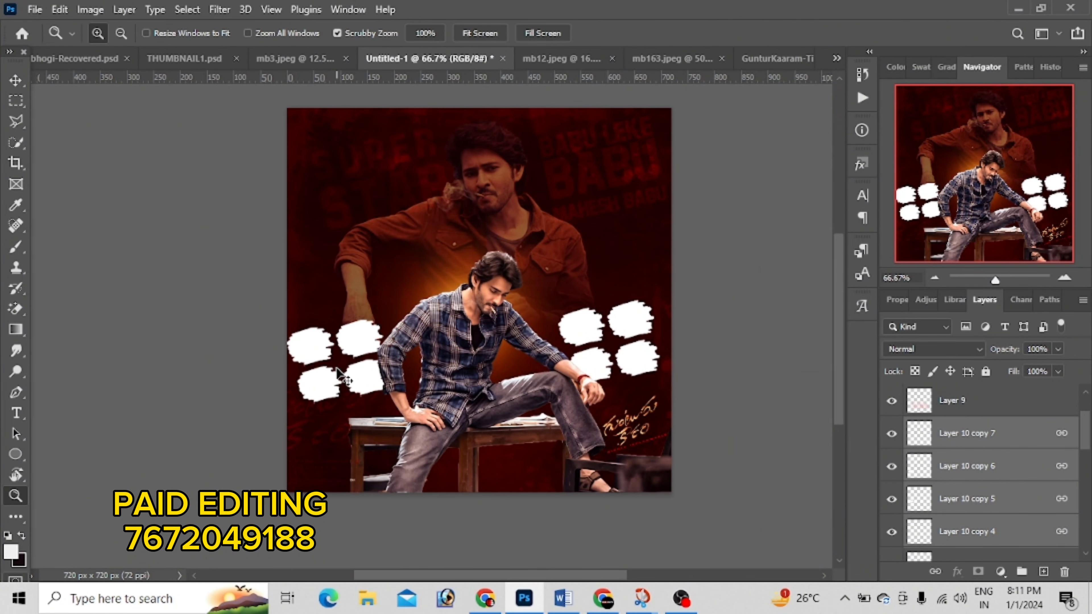
{"action": "left_click", "coordinate": [337, 368]}
{"action": "scroll", "coordinate": [343, 366], "scroll_direction": "up", "scroll_amount": 1}
{"action": "scroll", "coordinate": [346, 366], "scroll_direction": "up", "scroll_amount": 3}
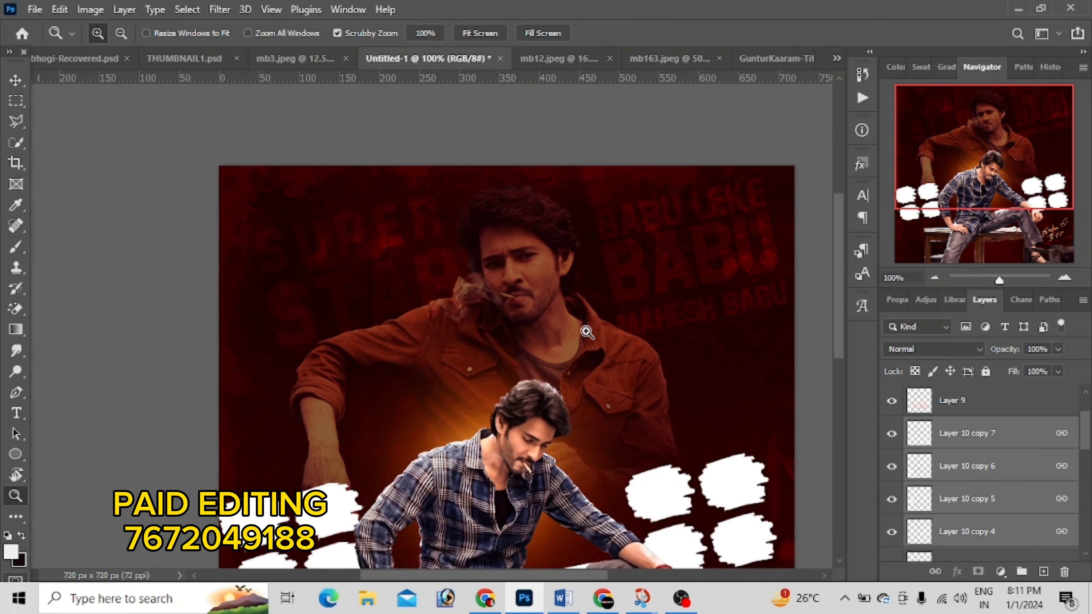
Step: Add HAPPY PONGAL text and enlarge it beside the large seated figure
{"action": "left_click", "coordinate": [16, 413]}
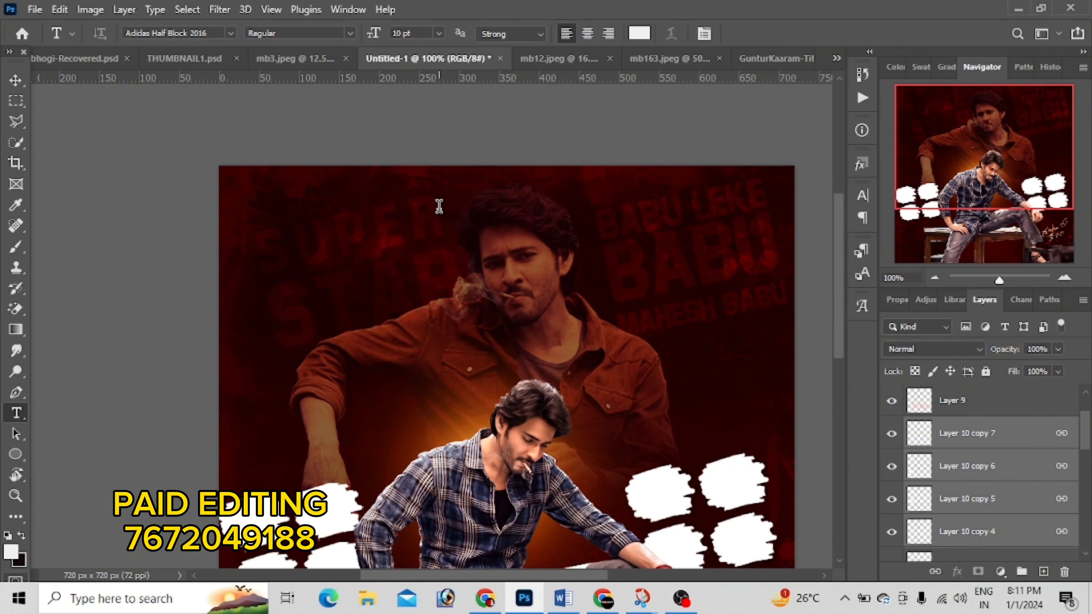
{"action": "left_click", "coordinate": [438, 174]}
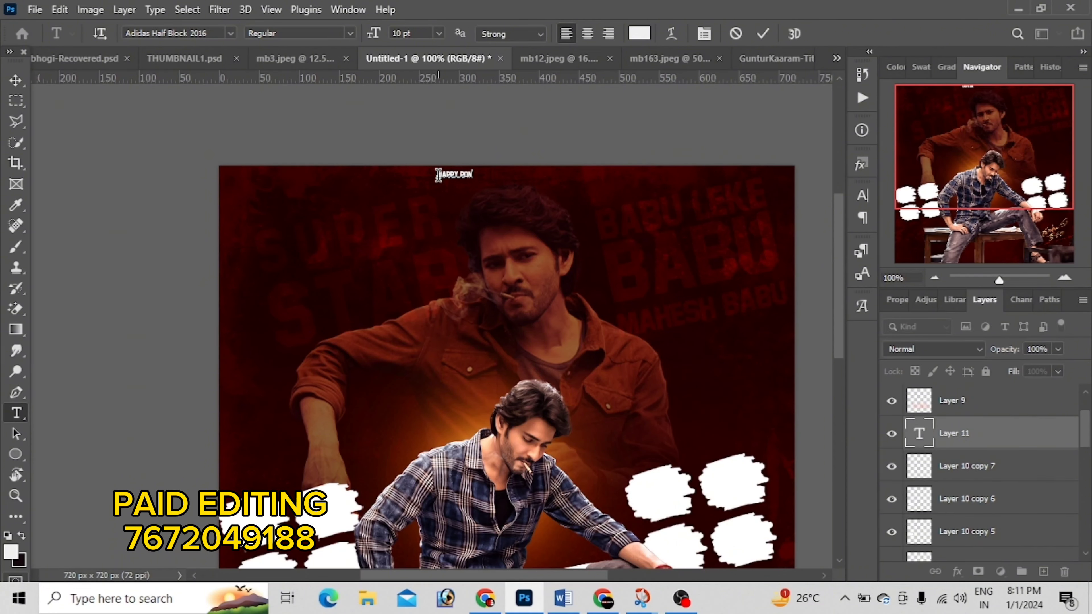
{"action": "key", "text": "ctrl+a"}
{"action": "left_click", "coordinate": [6, 84]}
{"action": "key", "text": "ctrl+t"}
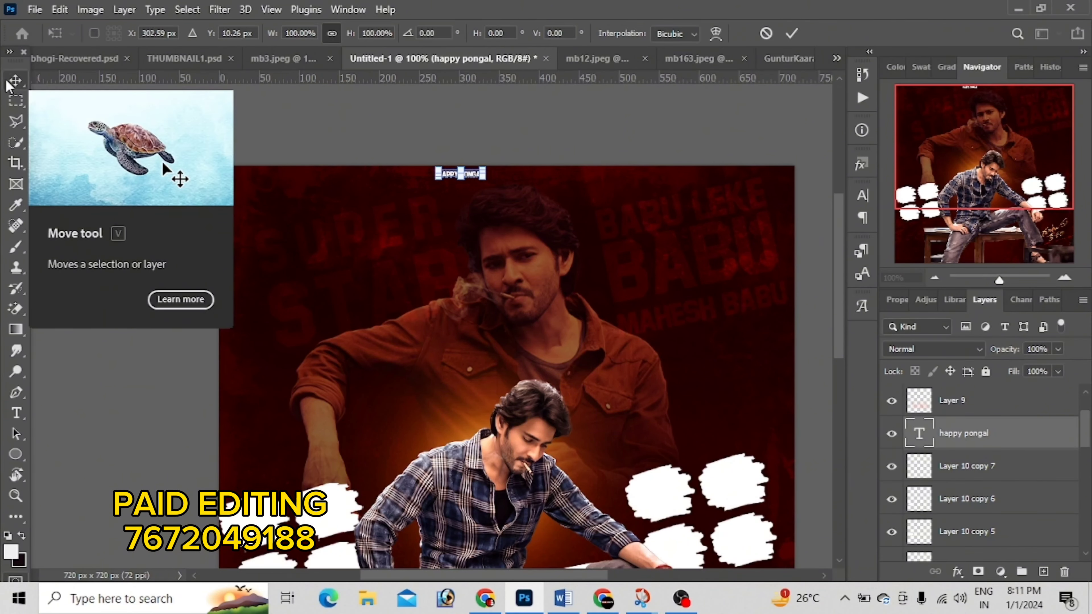
{"action": "mouse_move", "coordinate": [485, 178]}
{"action": "left_mouse_down"}
{"action": "mouse_move", "coordinate": [552, 187]}
{"action": "mouse_move", "coordinate": [758, 382]}
{"action": "mouse_move", "coordinate": [785, 356]}
{"action": "mouse_move", "coordinate": [753, 369]}
{"action": "left_mouse_up"}
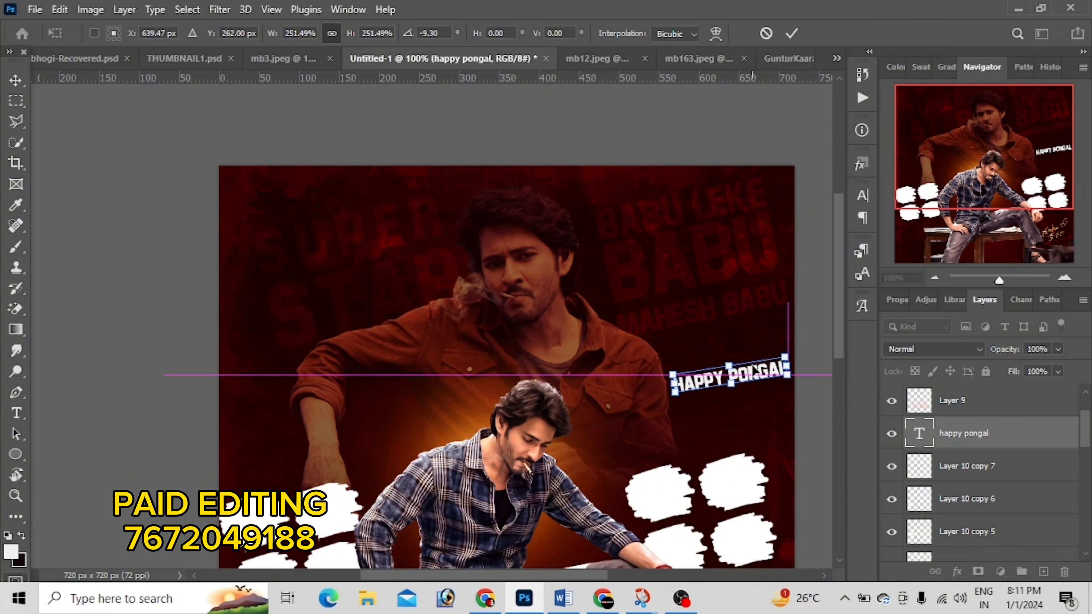
{"action": "key", "text": "Return"}
Step: Set the HAPPY PONGAL layer to Overlay blend mode and duplicate it
{"action": "left_click", "coordinate": [972, 355]}
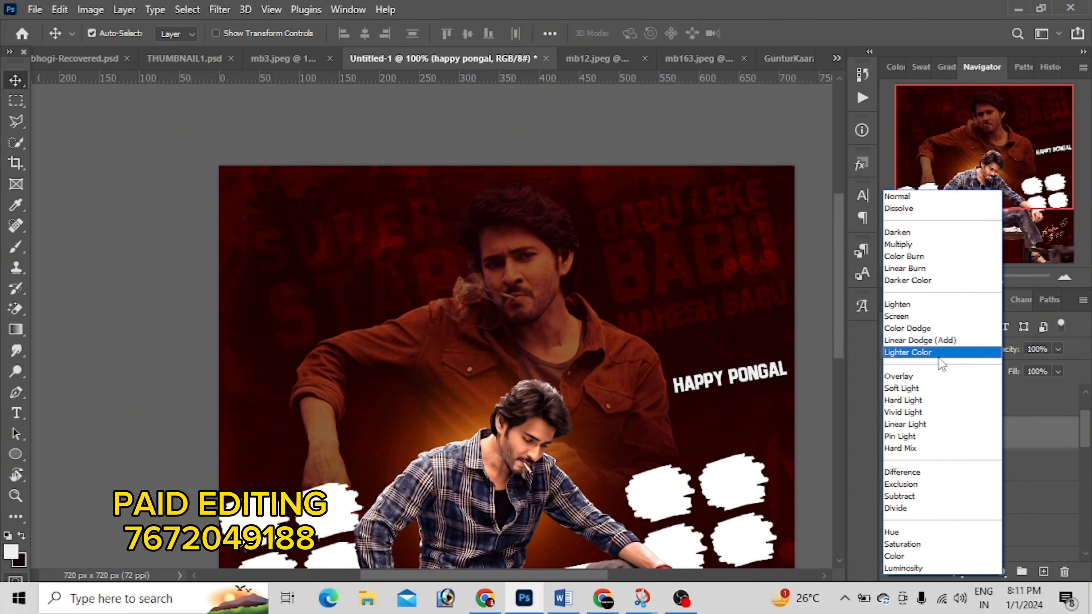
{"action": "left_click", "coordinate": [916, 373]}
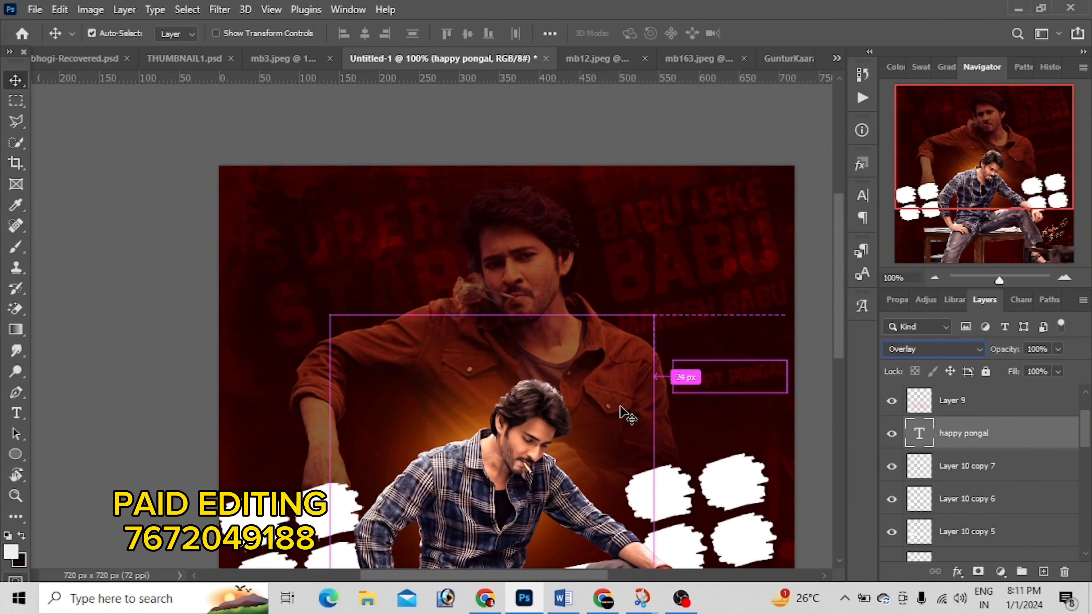
{"action": "left_click_drag", "start_coordinate": [620, 405], "coordinate": [619, 405]}
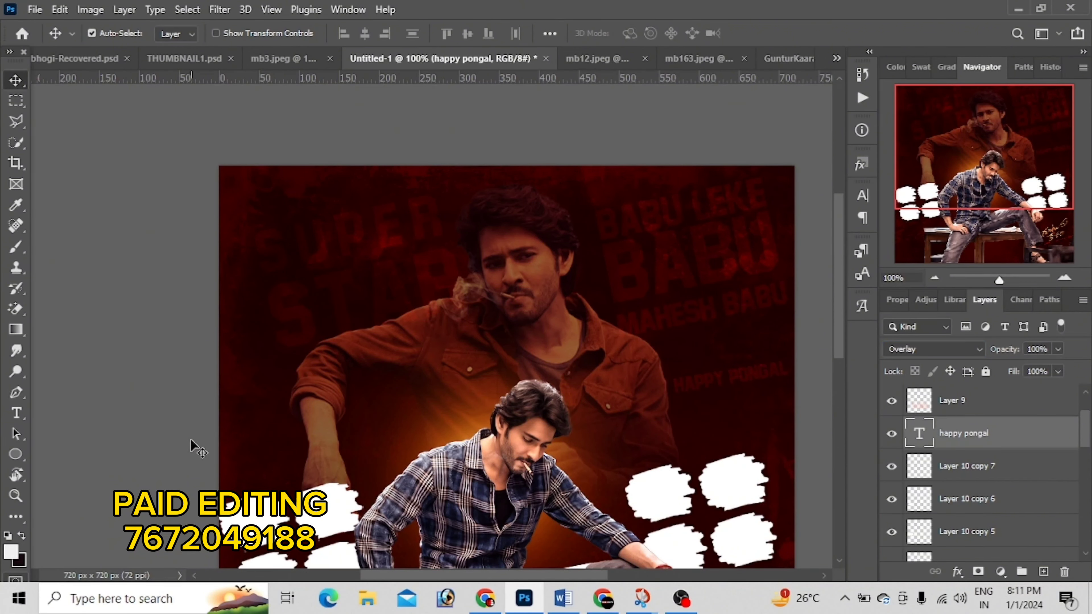
{"action": "scroll", "coordinate": [567, 505], "scroll_direction": "down", "scroll_amount": 1}
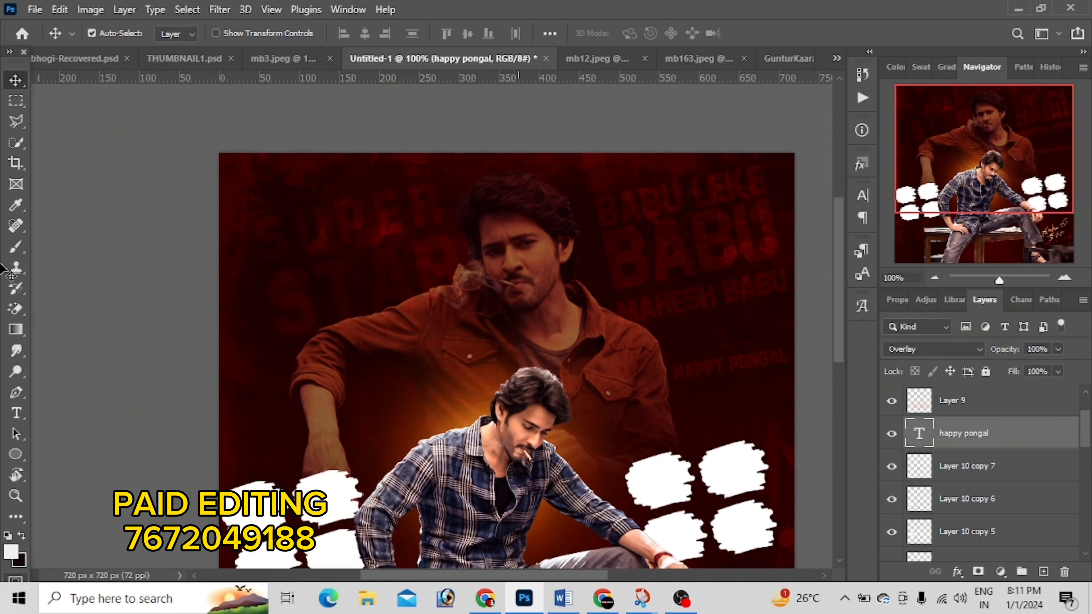
{"action": "key", "text": "ctrl"}
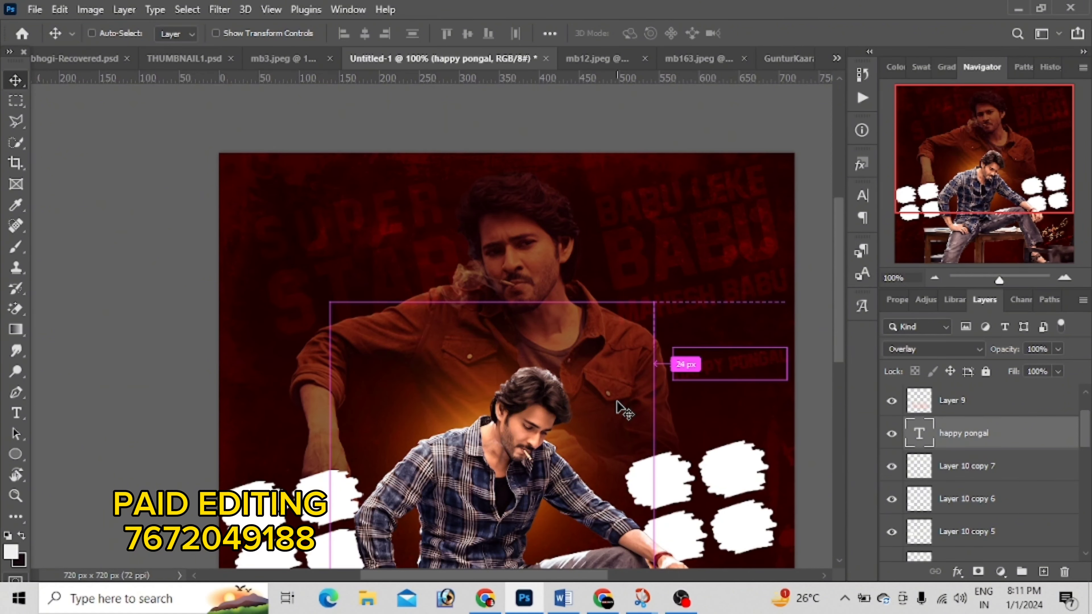
{"action": "key", "text": "ctrl+j"}
Step: Move the duplicated text line down and retype it as TO EVERYONE
{"action": "left_click_drag", "start_coordinate": [739, 383], "coordinate": [739, 389]}
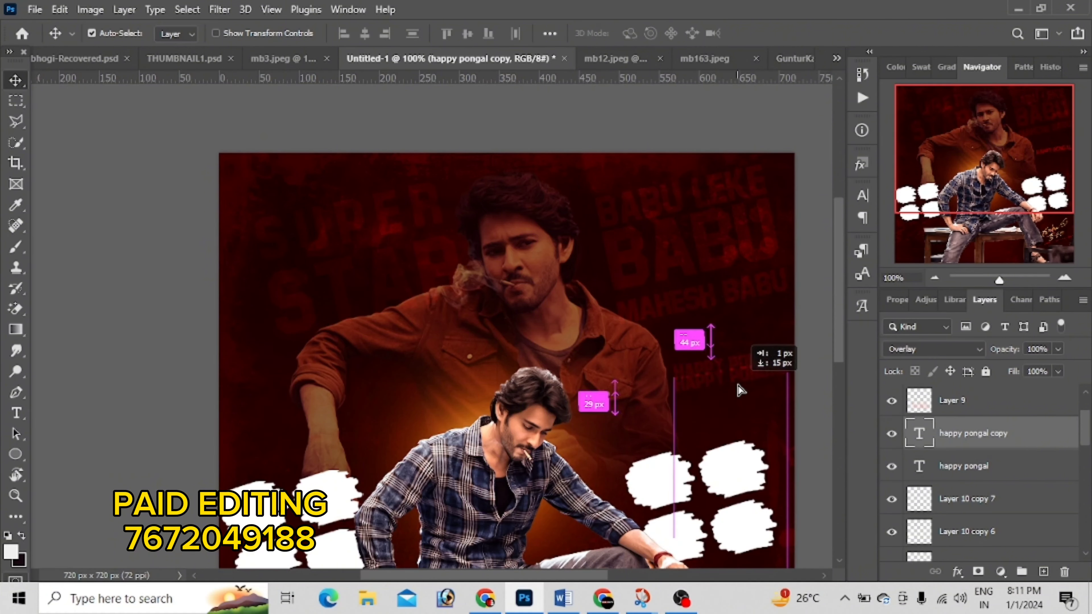
{"action": "left_click", "coordinate": [16, 413]}
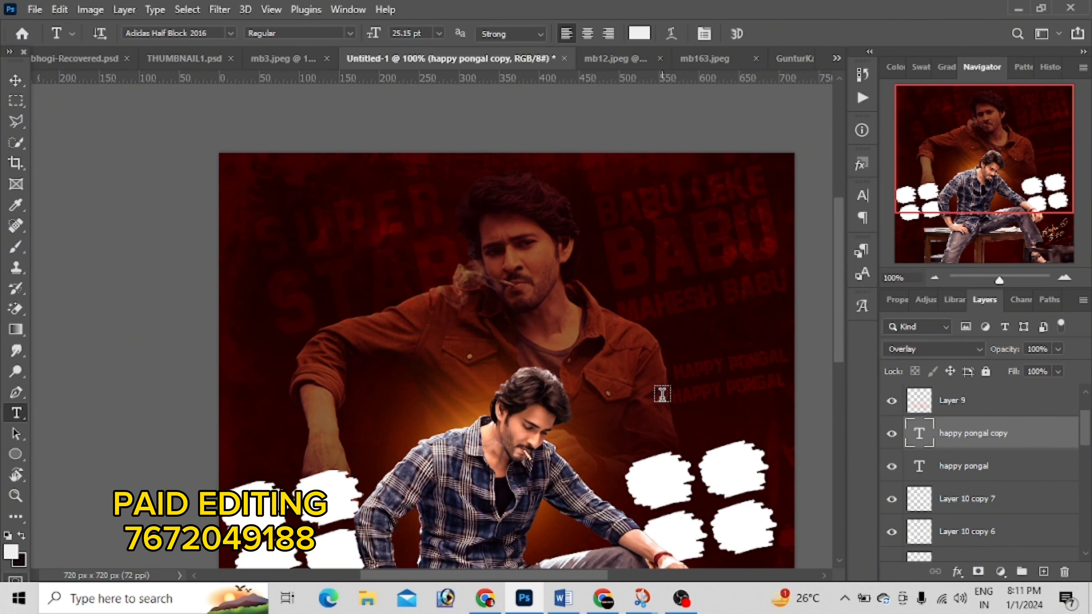
{"action": "left_click", "coordinate": [682, 395]}
{"action": "key", "text": "ctrl+a"}
{"action": "key", "text": "BackSpace"}
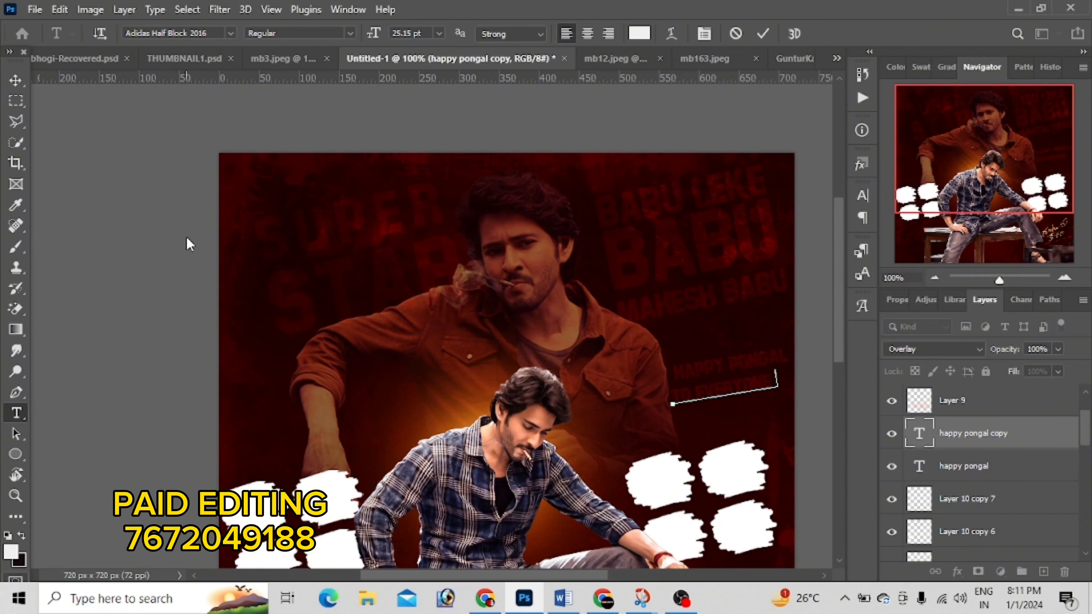
{"action": "left_click", "coordinate": [16, 80]}
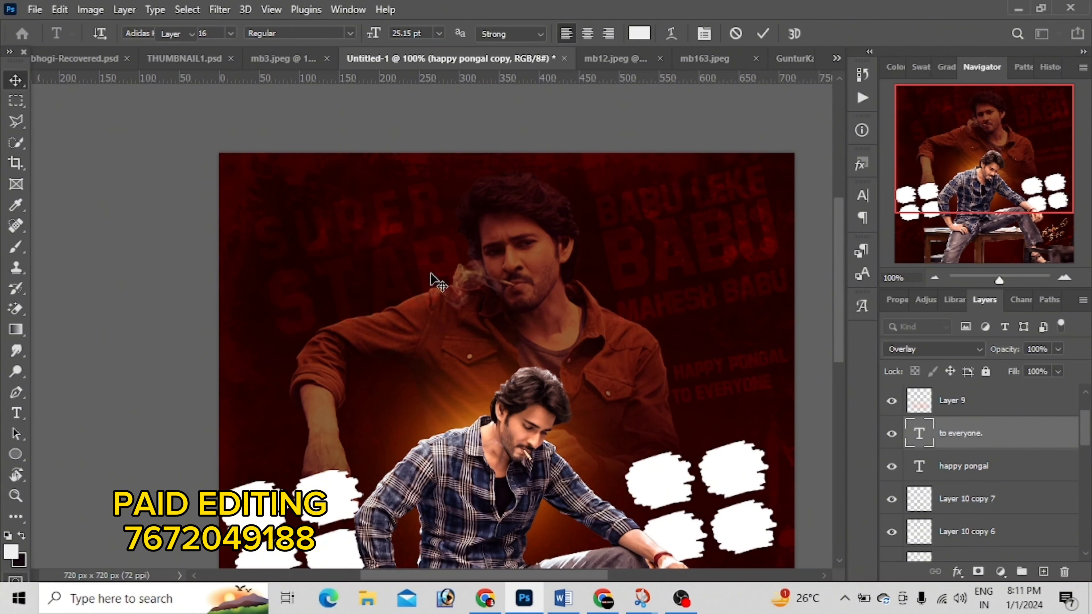
Step: Nudge the TO EVERYONE line right and widen it slightly
{"action": "left_click_drag", "start_coordinate": [693, 393], "coordinate": [699, 392]}
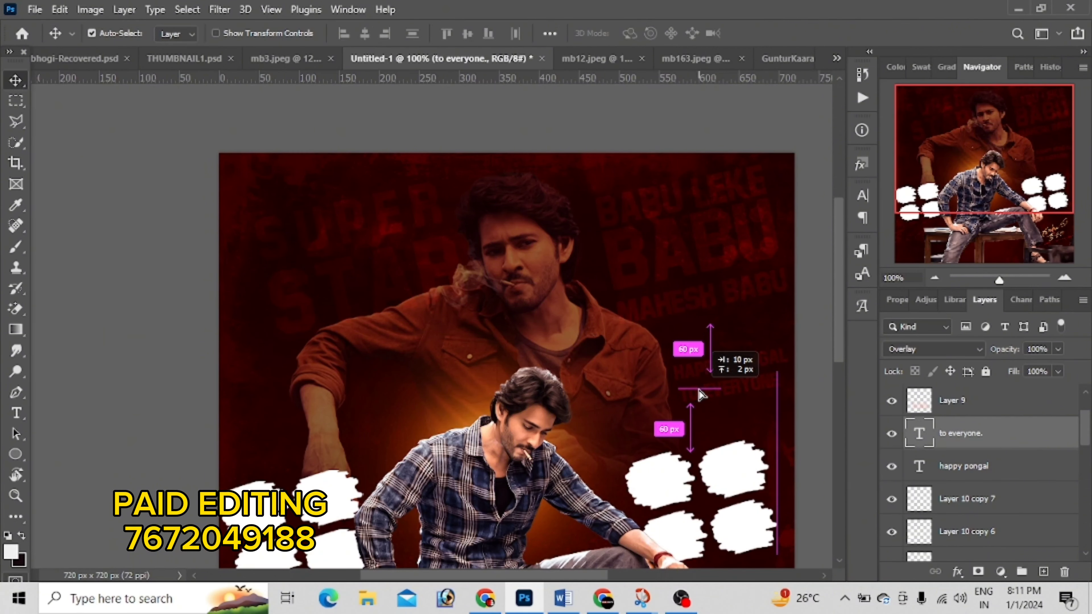
{"action": "key", "text": "ctrl+t"}
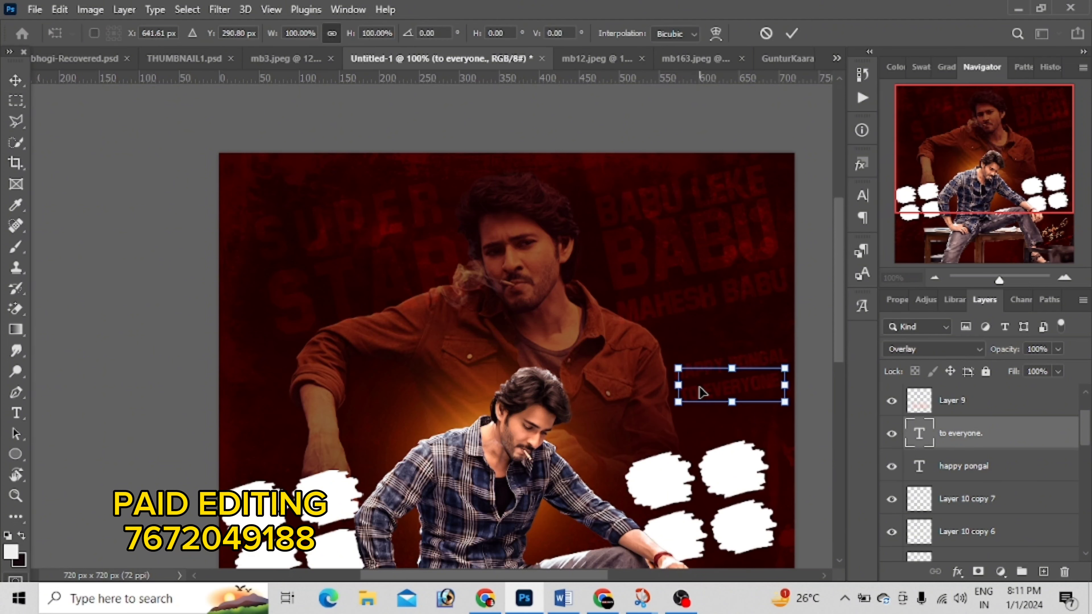
{"action": "left_click_drag", "start_coordinate": [786, 382], "coordinate": [794, 383]}
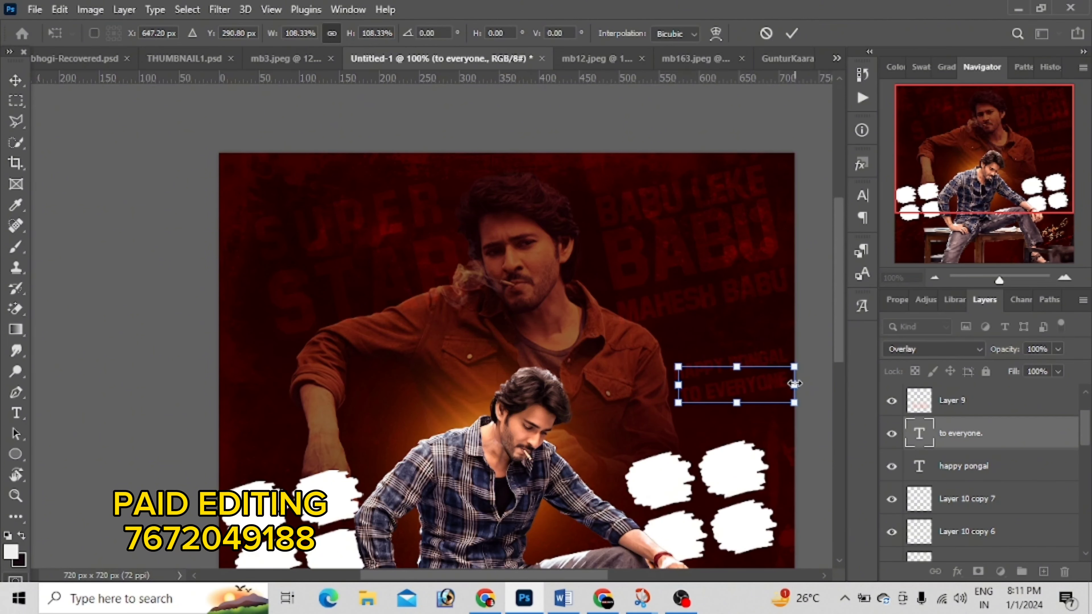
{"action": "key", "text": "Return"}
{"action": "key", "text": "ctrl+plus"}
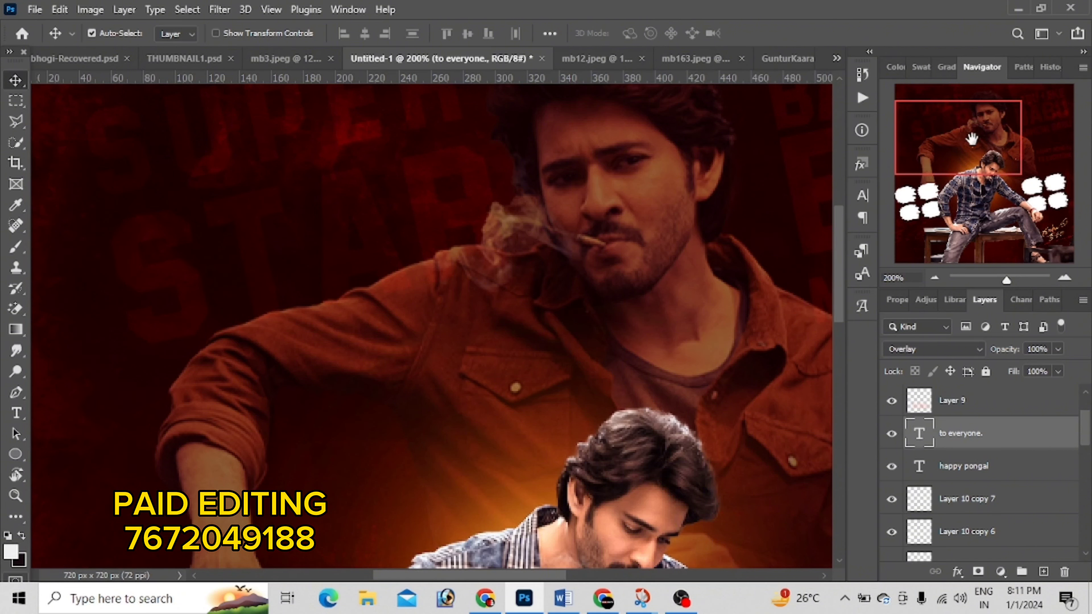
{"action": "key", "text": "ctrl+plus"}
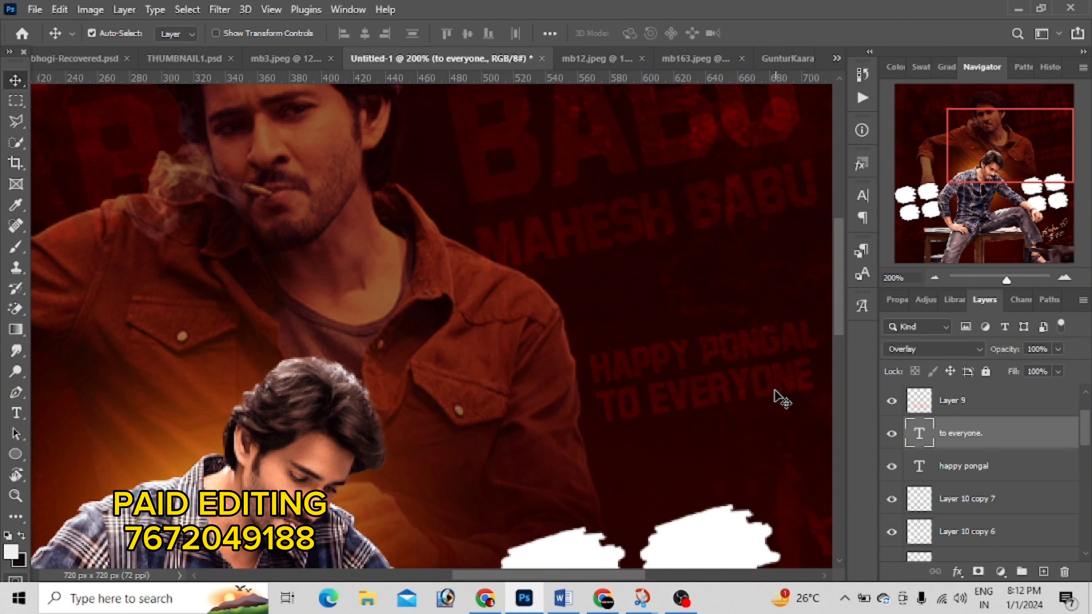
{"action": "key", "text": "ctrl+minus"}
{"action": "key", "text": "ctrl+minus"}
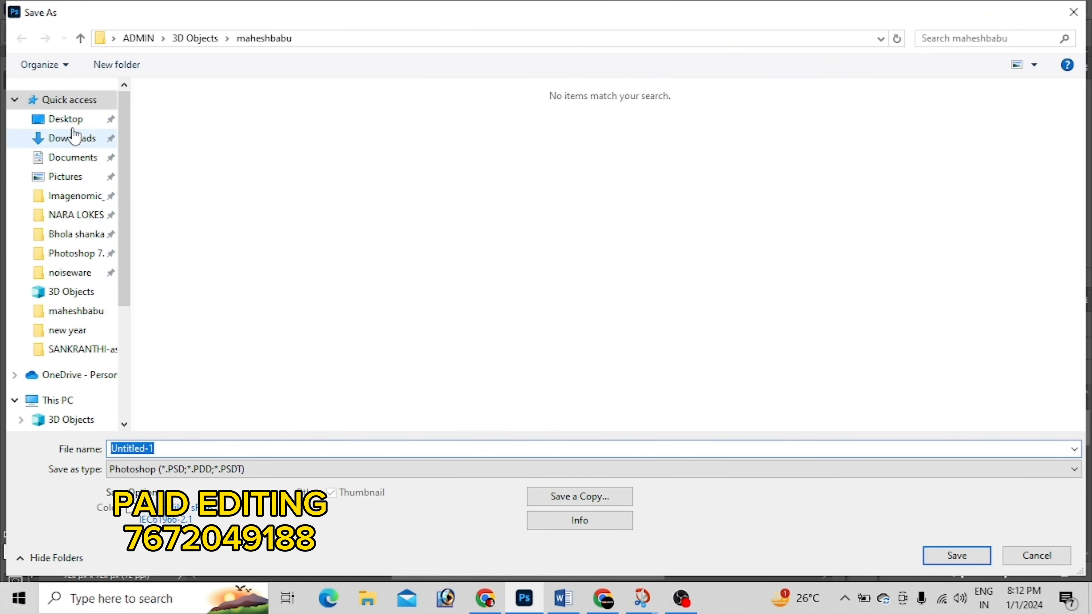
Step: Target the Desktop in Save As, try a new name, then dismiss the compatibility options
{"action": "left_click", "coordinate": [65, 119]}
{"action": "left_click", "coordinate": [244, 447]}
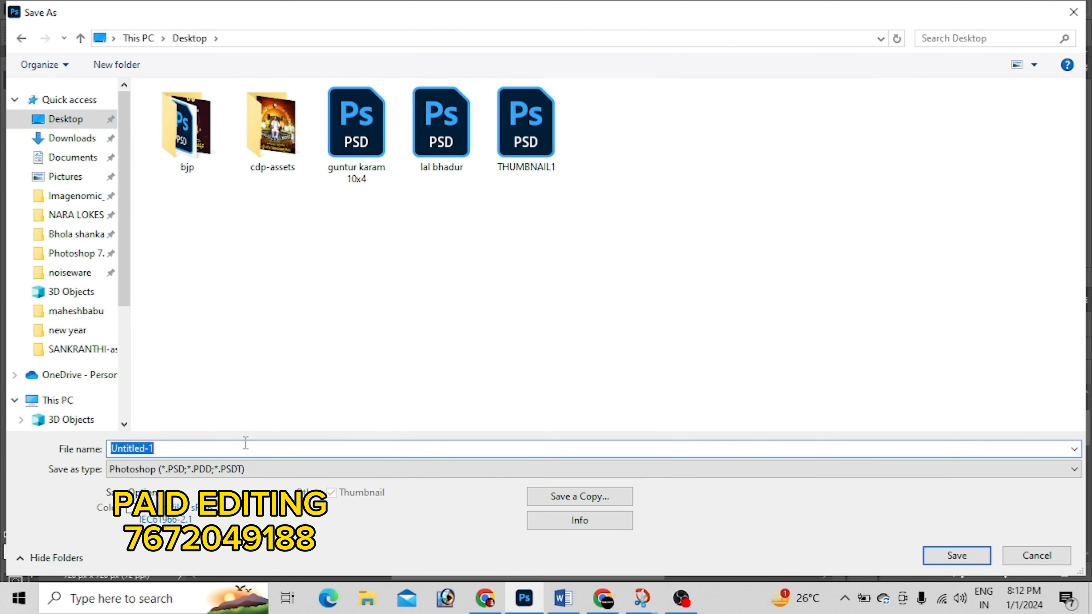
{"action": "key", "text": "BackSpace"}
{"action": "type", "text": "babu"}
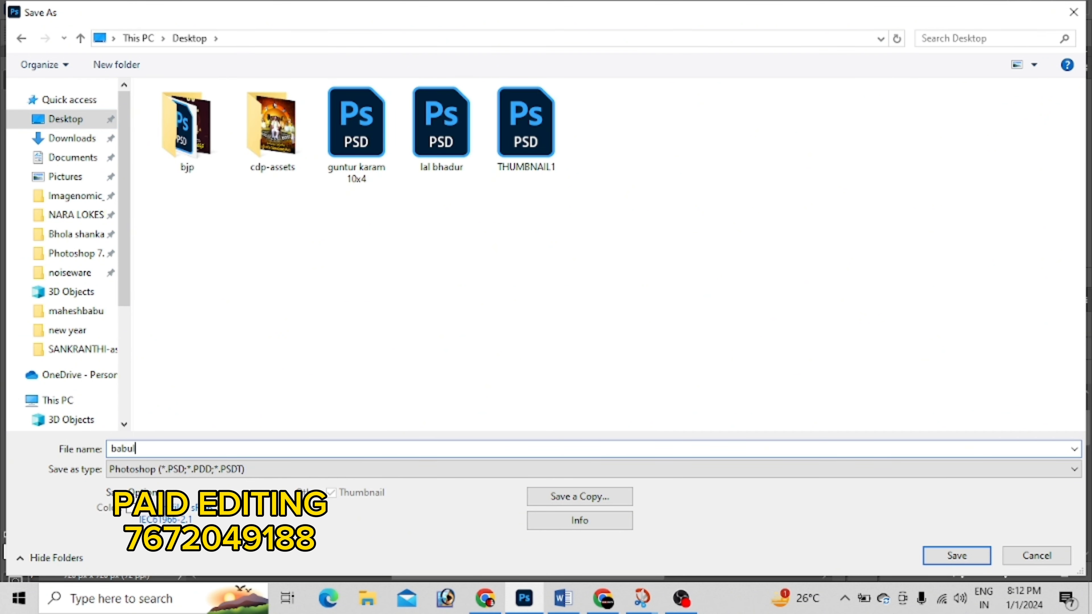
{"action": "key", "text": "BackSpace"}
{"action": "key", "text": "BackSpace"}
{"action": "key", "text": "BackSpace"}
{"action": "key", "text": "Return"}
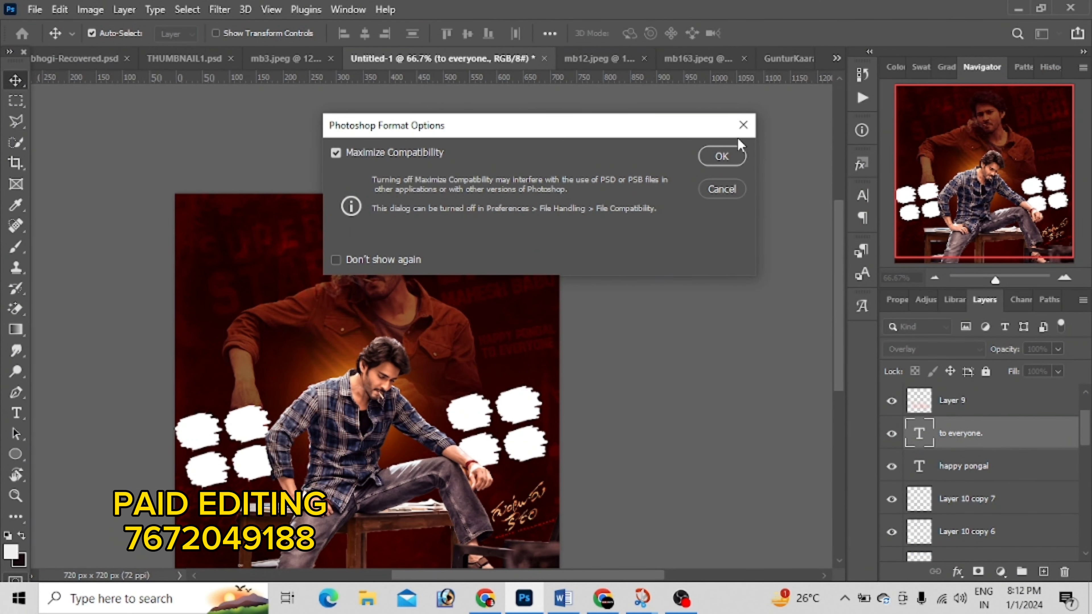
{"action": "left_click", "coordinate": [743, 125]}
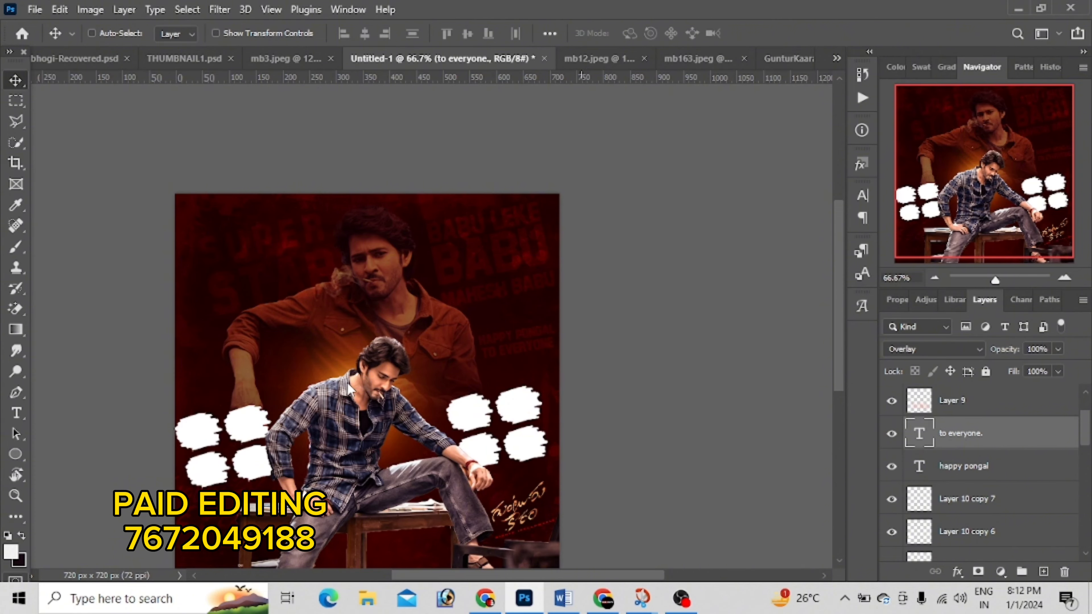
Step: Save the poster to the Desktop as the PSD guntur karam 10x10
{"action": "key", "text": "ctrl+s"}
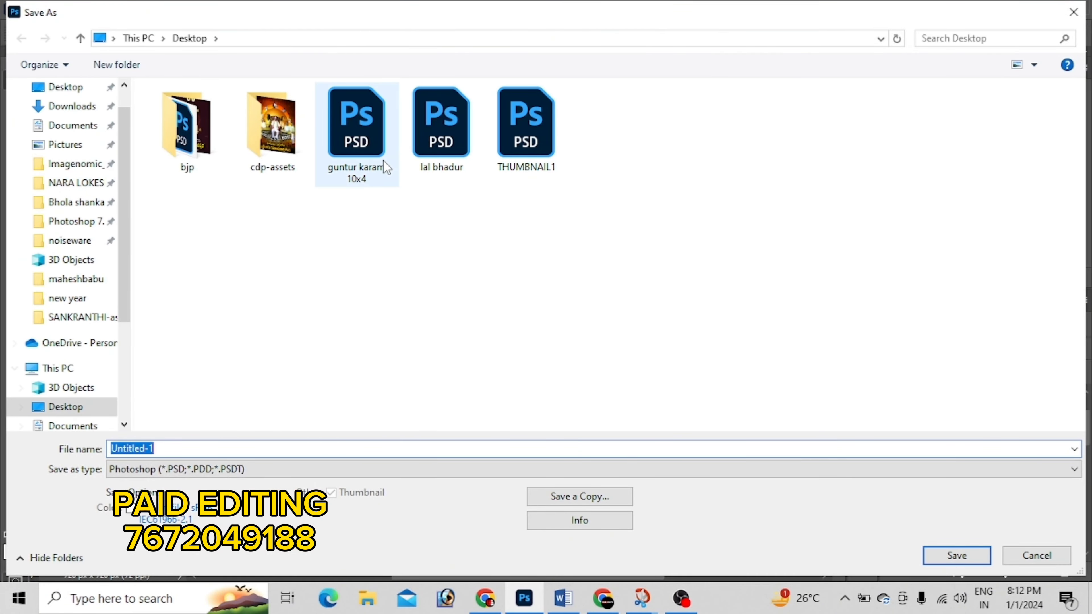
{"action": "left_click", "coordinate": [384, 161]}
{"action": "left_click", "coordinate": [221, 442]}
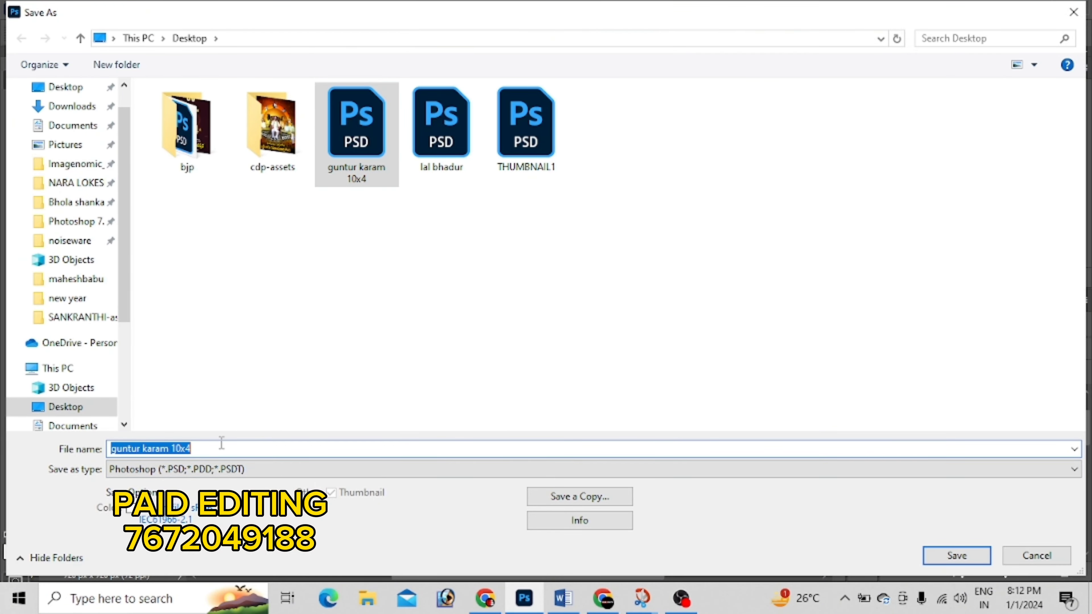
{"action": "left_click", "coordinate": [221, 441]}
{"action": "key", "text": "BackSpace"}
{"action": "type", "text": "10"}
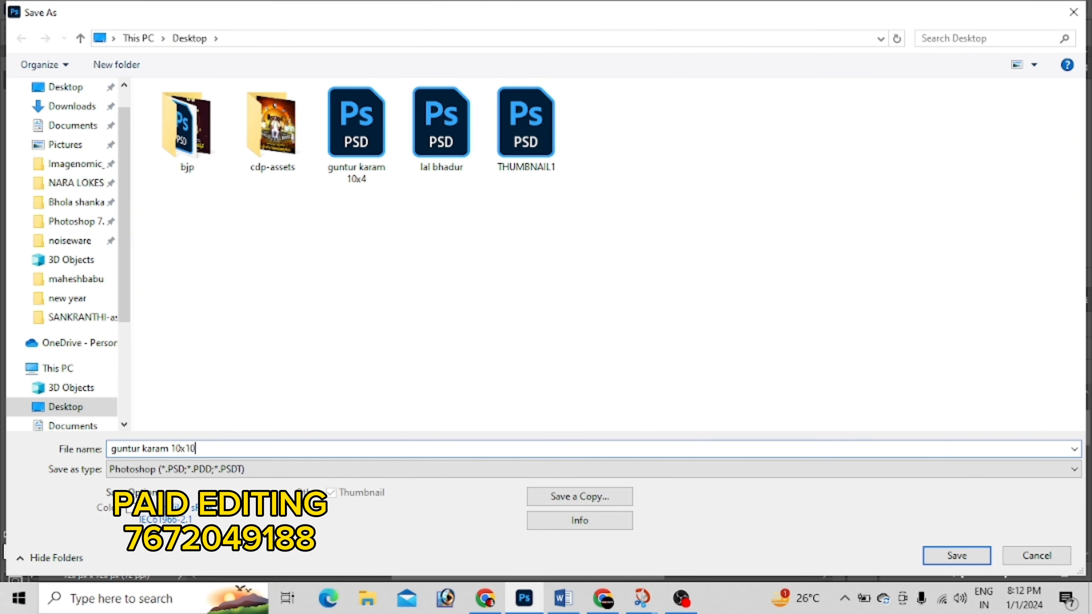
{"action": "key", "text": "Return"}
{"action": "key", "text": "Return"}
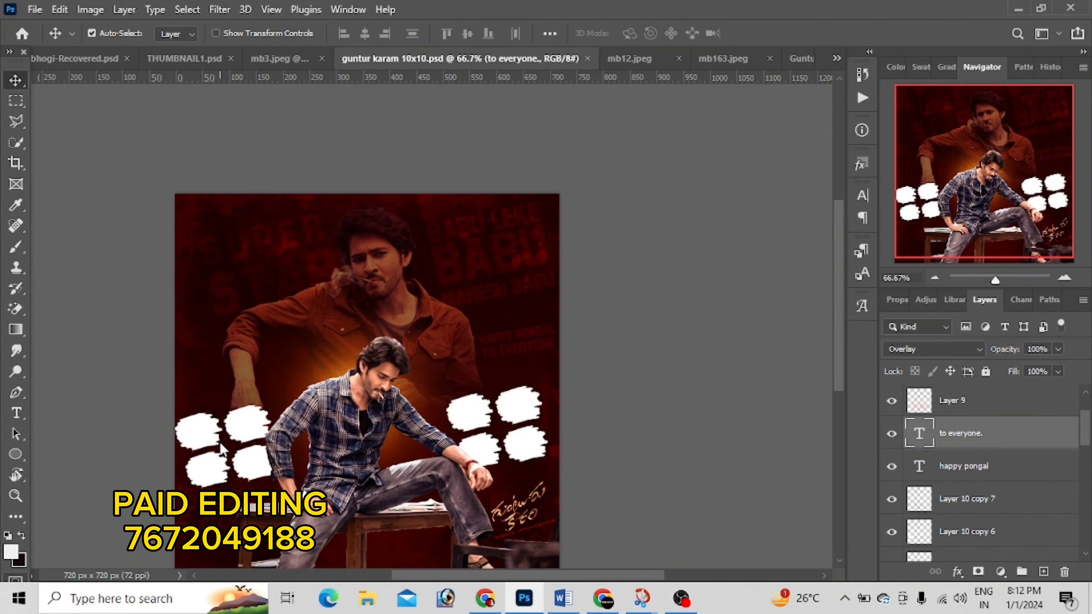
{"action": "key", "text": "ctrl"}
Step: Cancel the Open dialog and return to the guntur karam poster
{"action": "key", "text": "ctrl+o"}
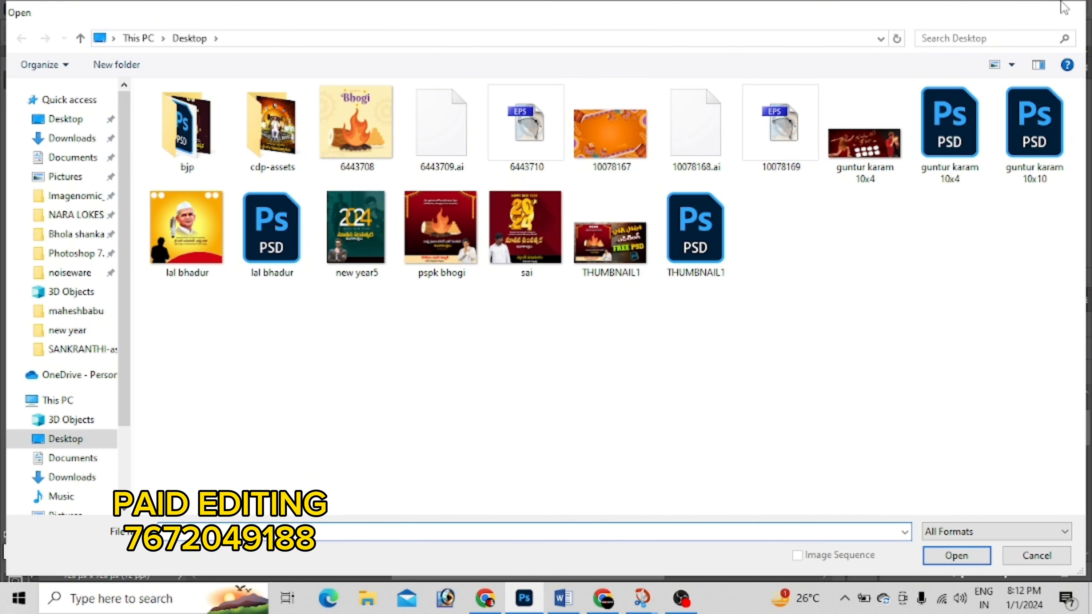
{"action": "left_click", "coordinate": [1073, 12]}
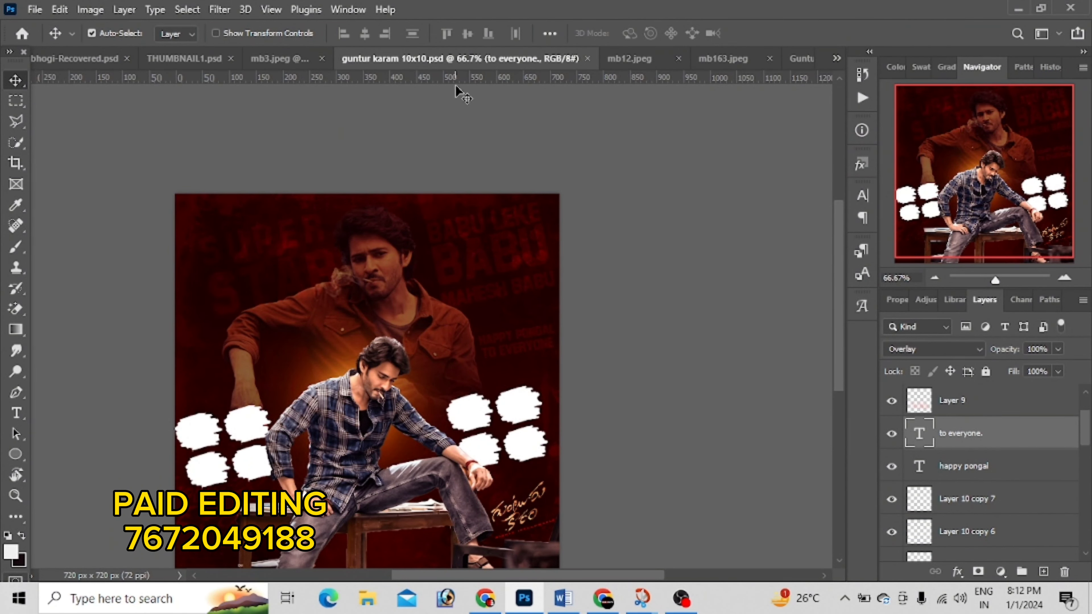
{"action": "left_click", "coordinate": [72, 61]}
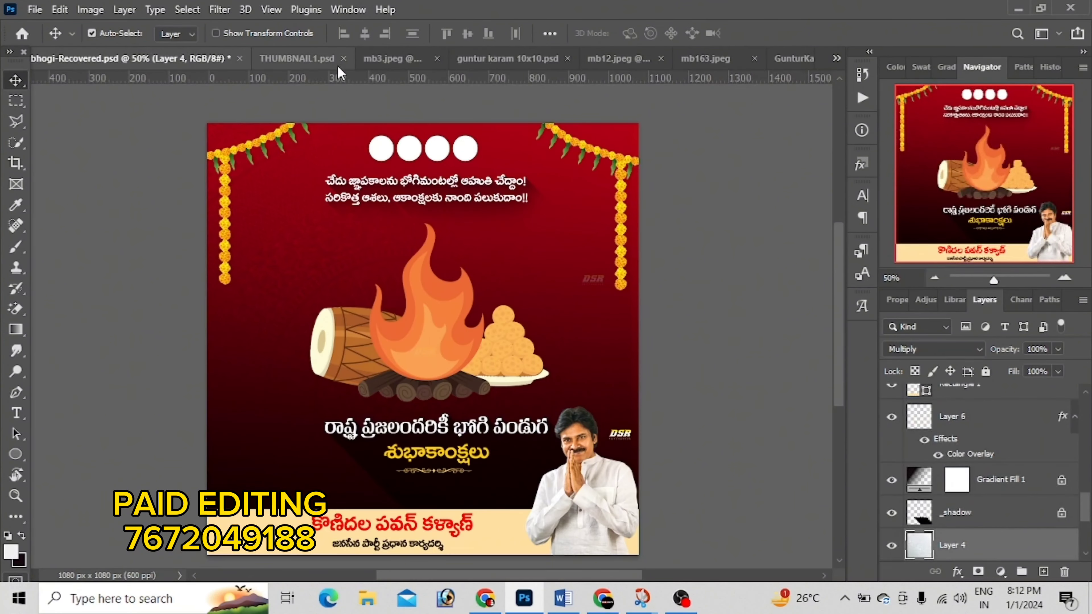
{"action": "left_click", "coordinate": [518, 59]}
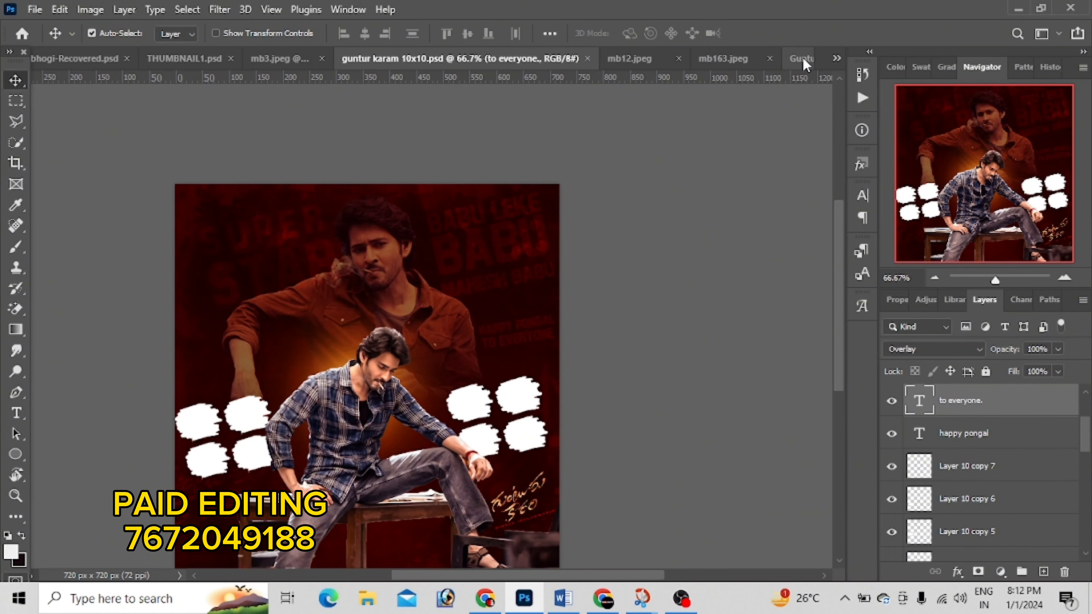
Step: Close GunturKaaram-Title.png and mb163.jpeg without saving changes
{"action": "left_click_drag", "start_coordinate": [794, 59], "coordinate": [653, 218]}
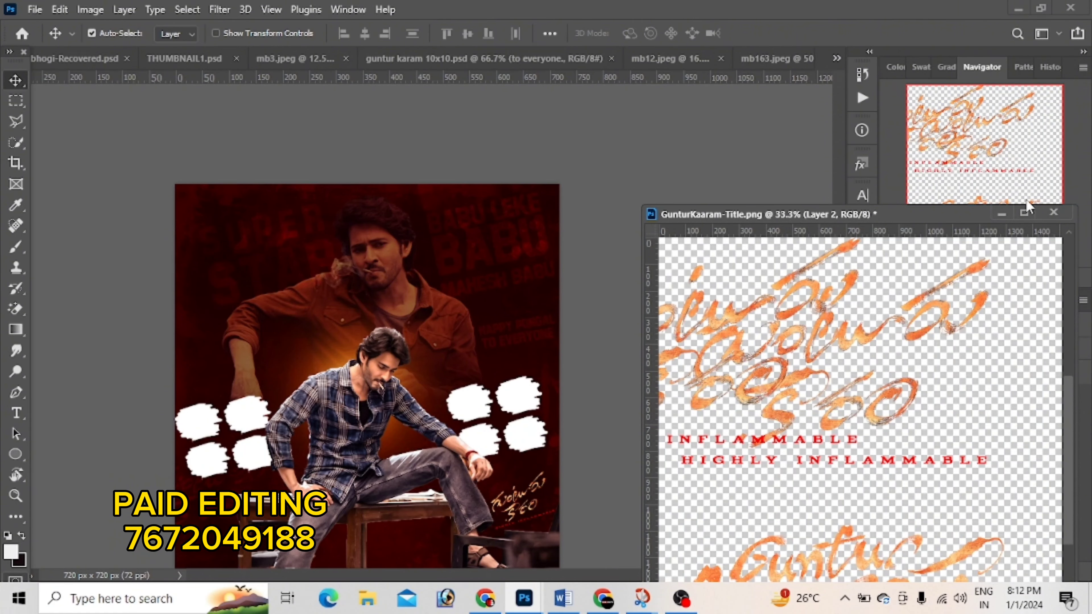
{"action": "left_click", "coordinate": [1054, 212]}
{"action": "left_click", "coordinate": [536, 232]}
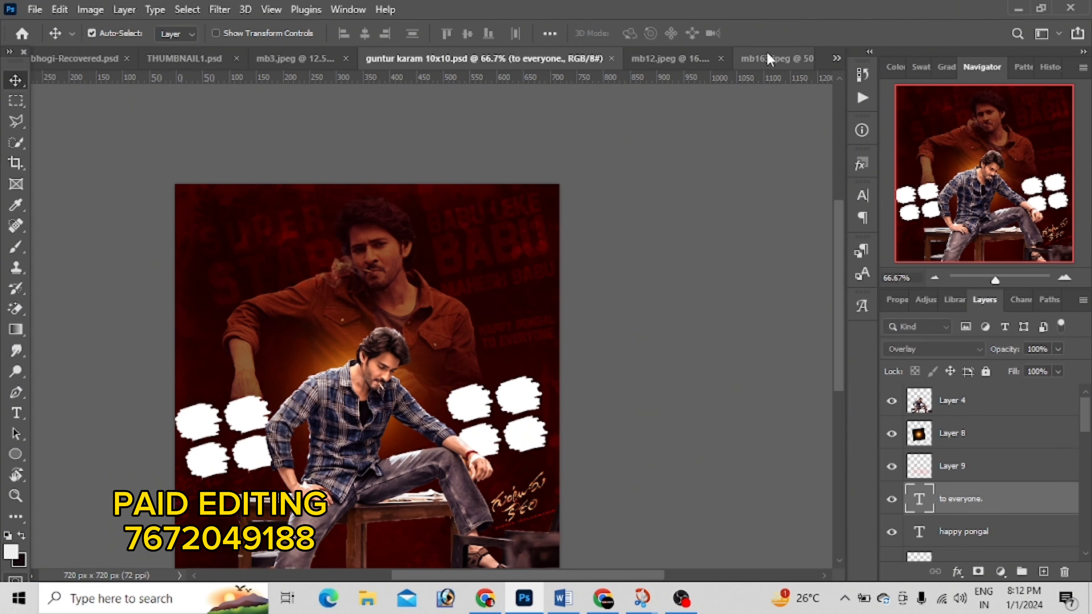
{"action": "left_click_drag", "start_coordinate": [767, 52], "coordinate": [478, 252]}
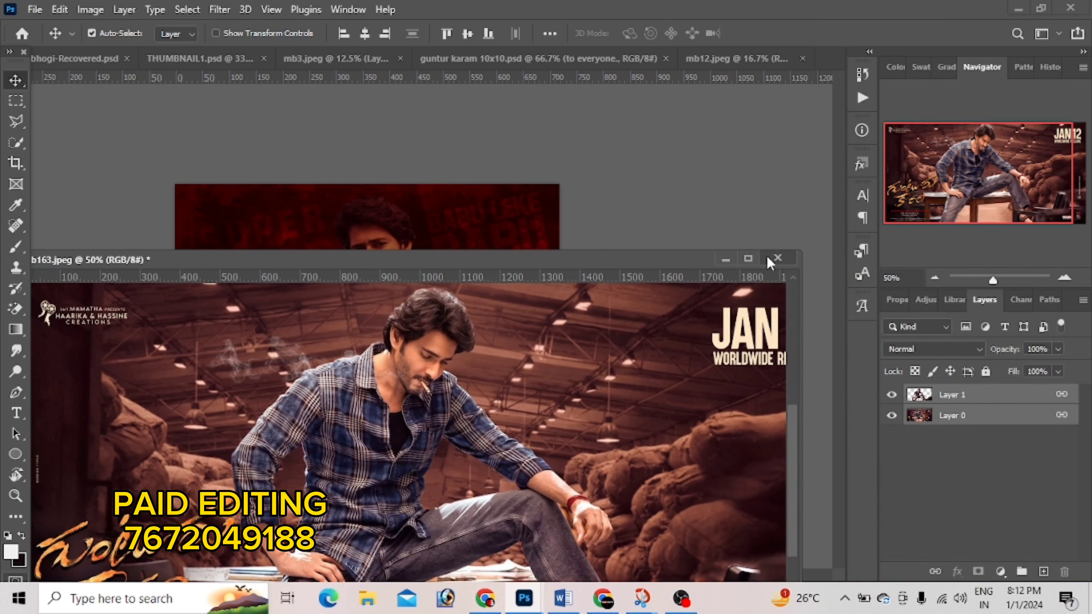
{"action": "left_click", "coordinate": [776, 258]}
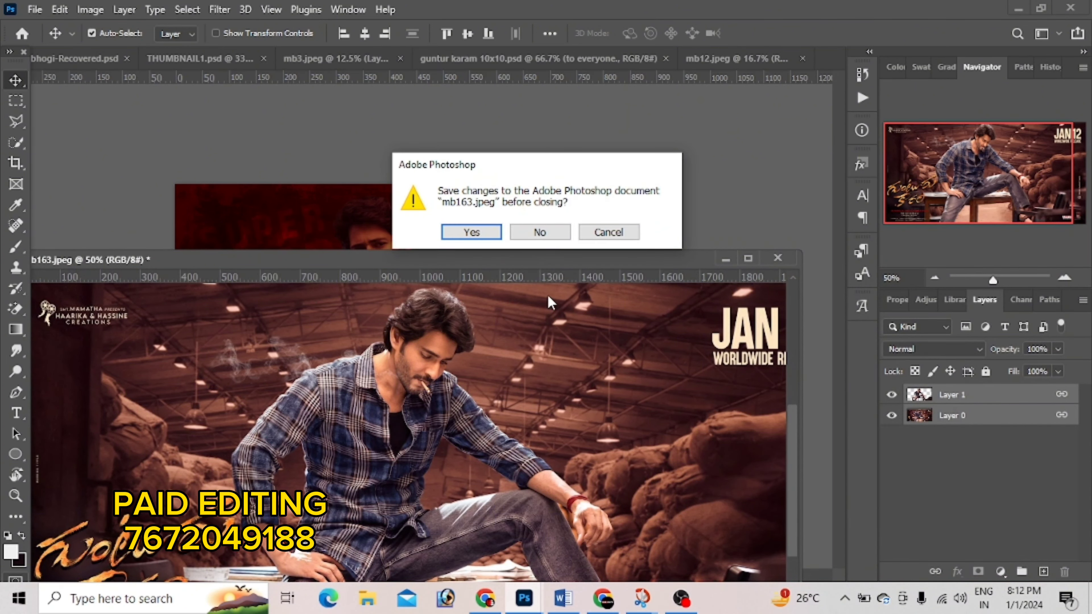
{"action": "left_click", "coordinate": [539, 230]}
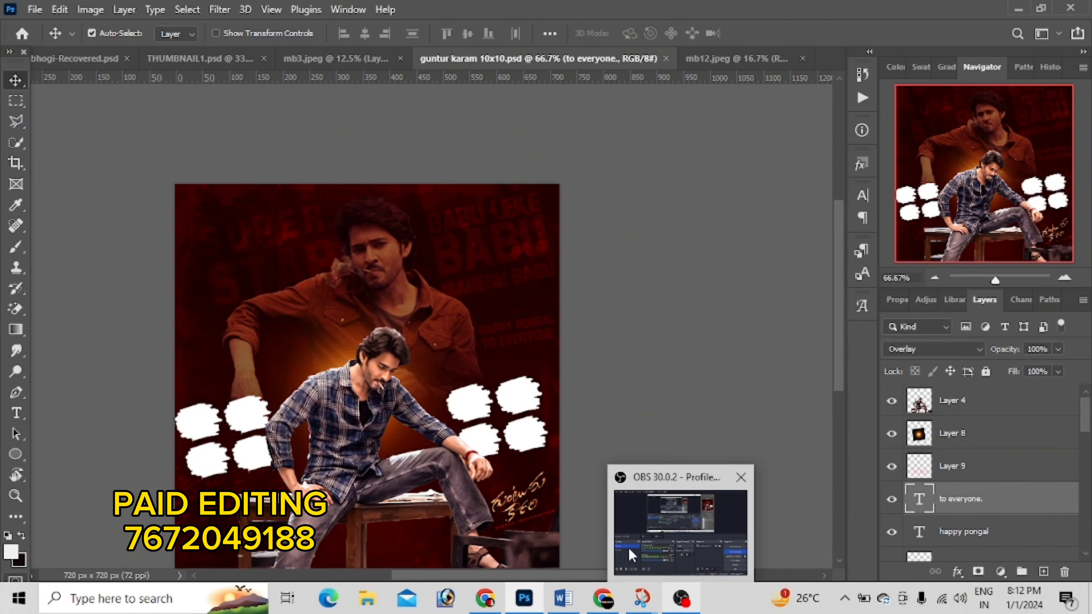